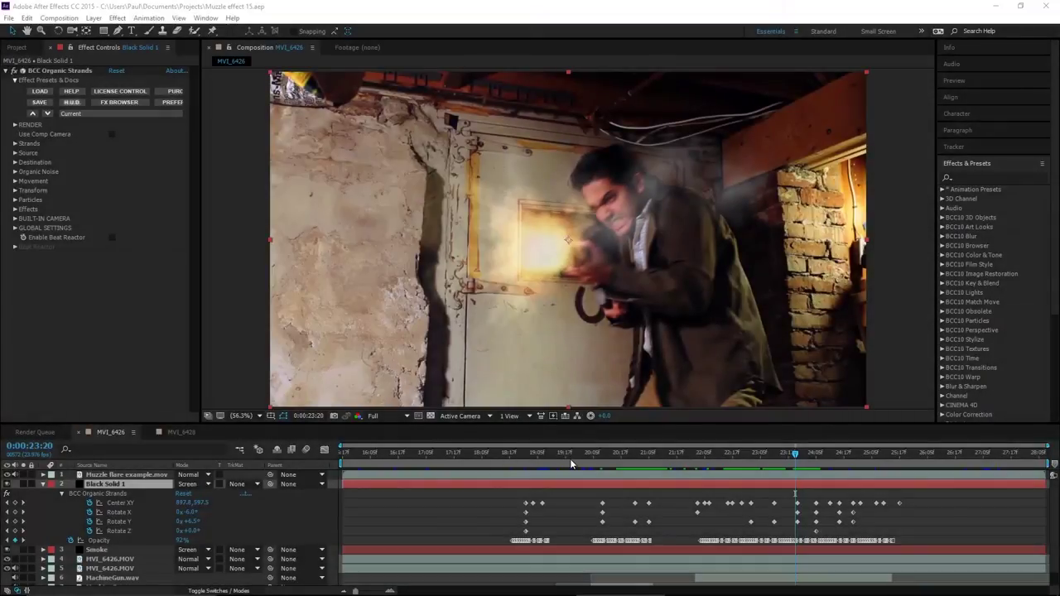
- Scrub through the finished muzzle flare example in the MVI_6426 composition to examine the effect at different frames
mouse_move(577, 461)
mouse_down()
mouse_move(516, 458)
mouse_move(576, 460)
mouse_up()
click(507, 474)
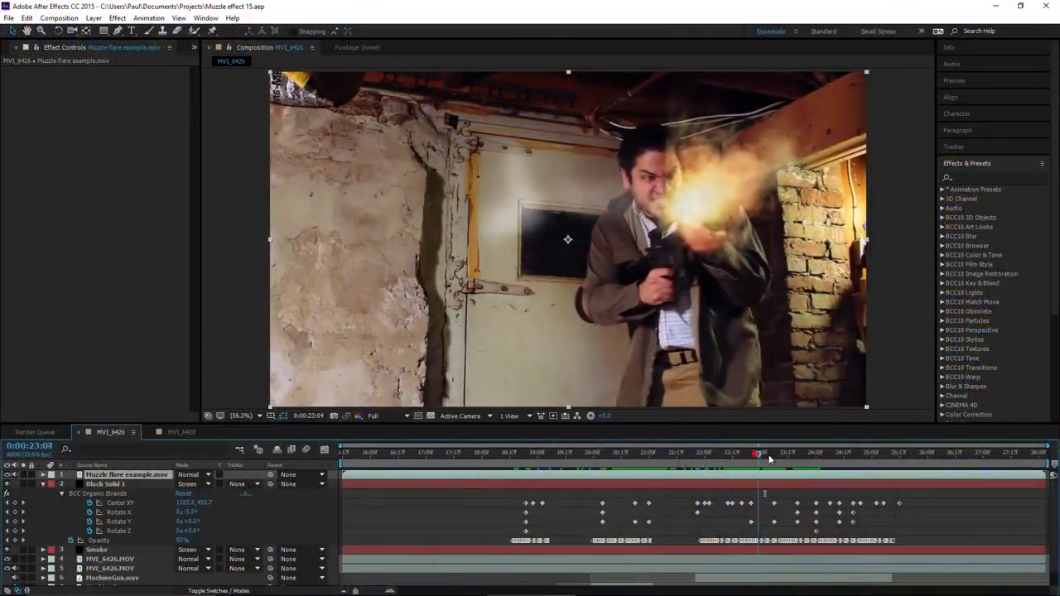
drag(770, 459, 733, 455)
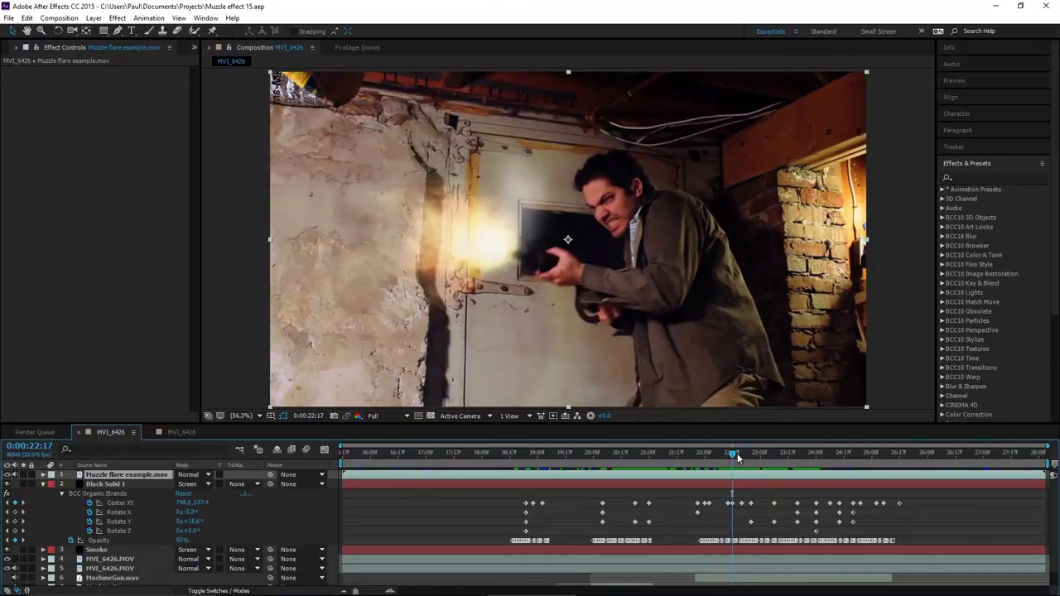
drag(738, 457, 989, 466)
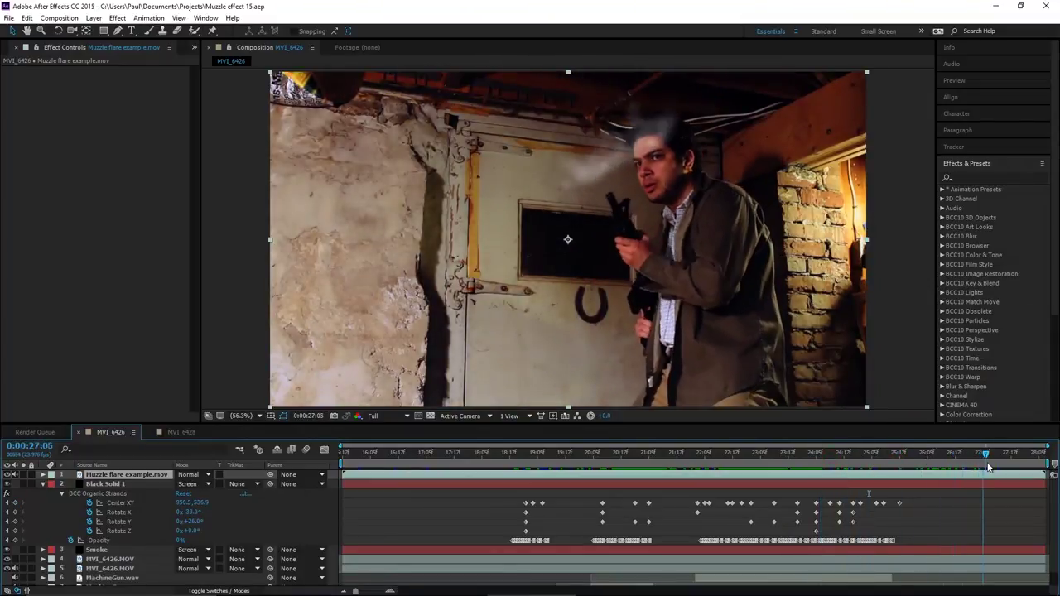
drag(850, 458, 255, 445)
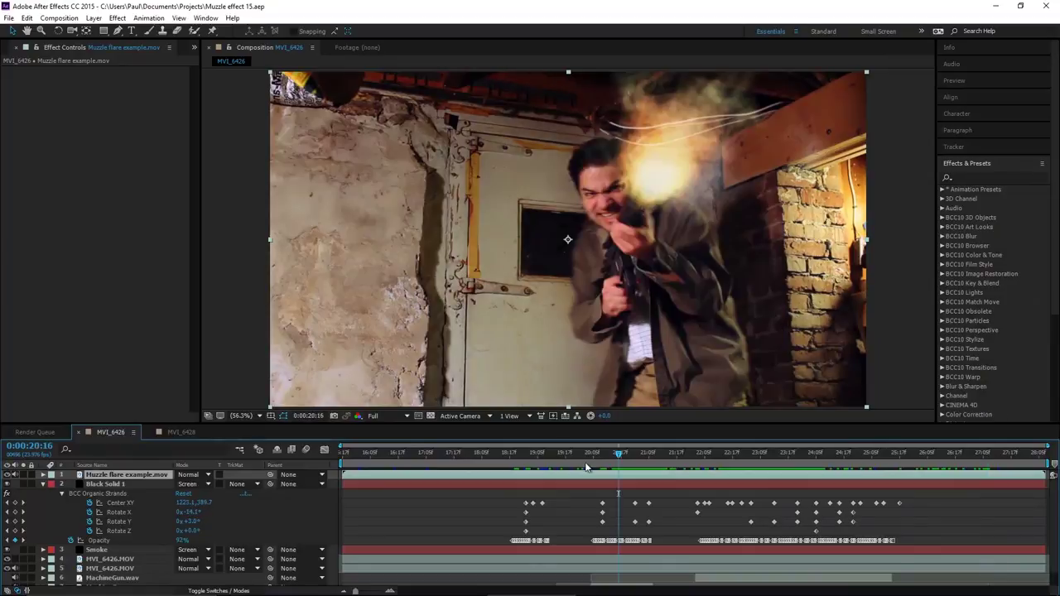
- Open the MVI_6428 composition, show all of Null 3's position keyframes in the timeline, and go to the first keyframe at 0:00:18:14
click(177, 431)
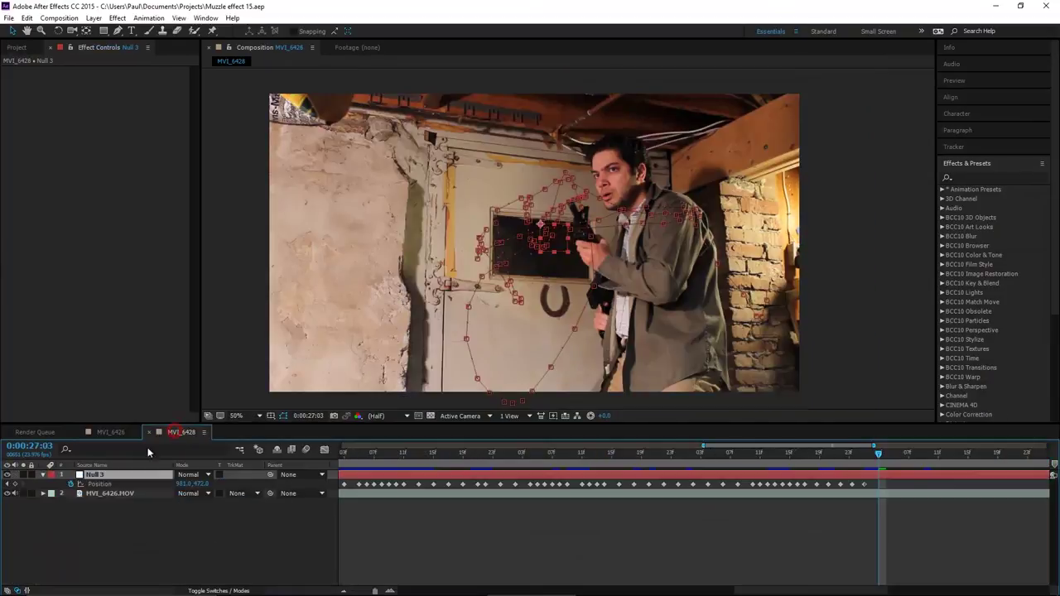
click(109, 494)
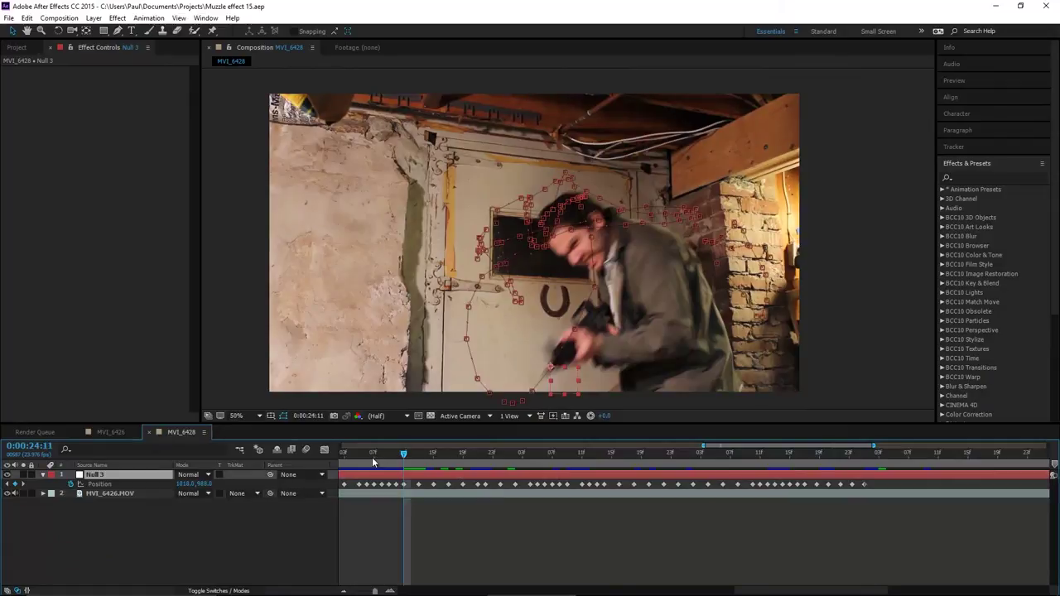
mouse_move(374, 454)
mouse_down()
mouse_move(280, 454)
mouse_move(391, 451)
mouse_up()
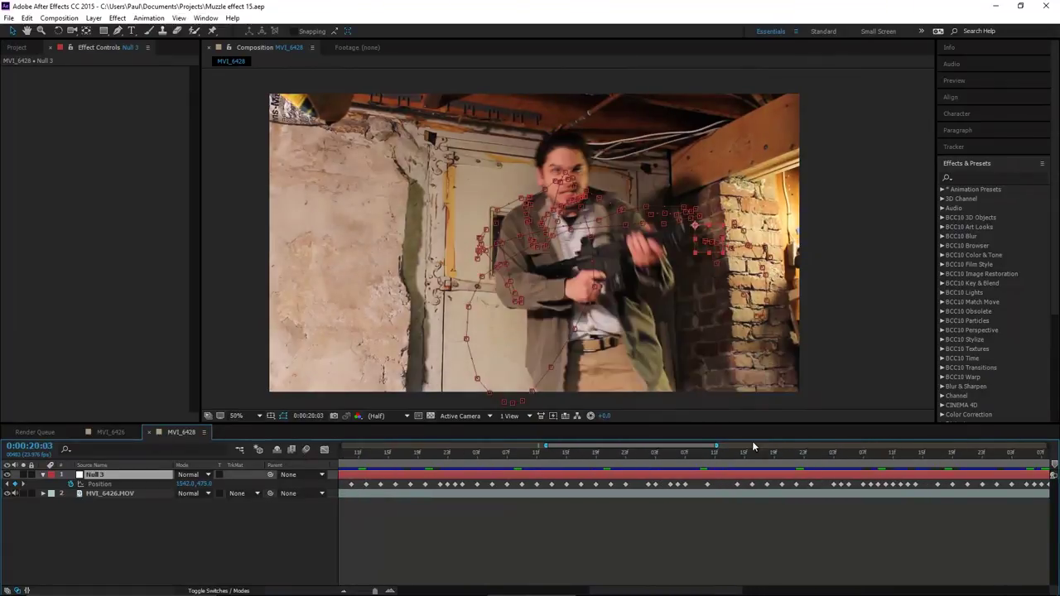
drag(716, 446, 920, 446)
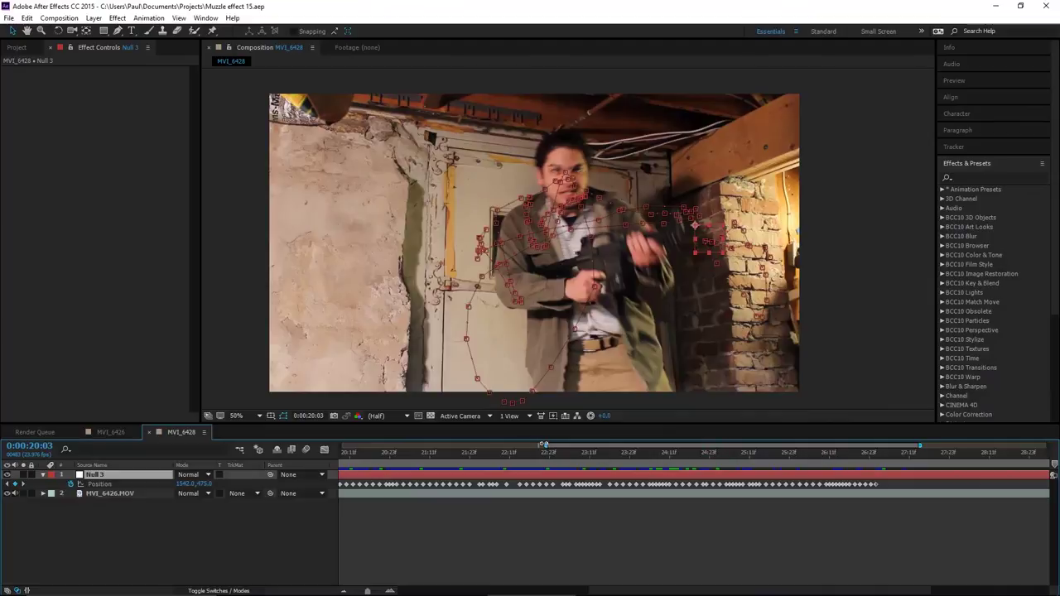
drag(543, 444, 403, 443)
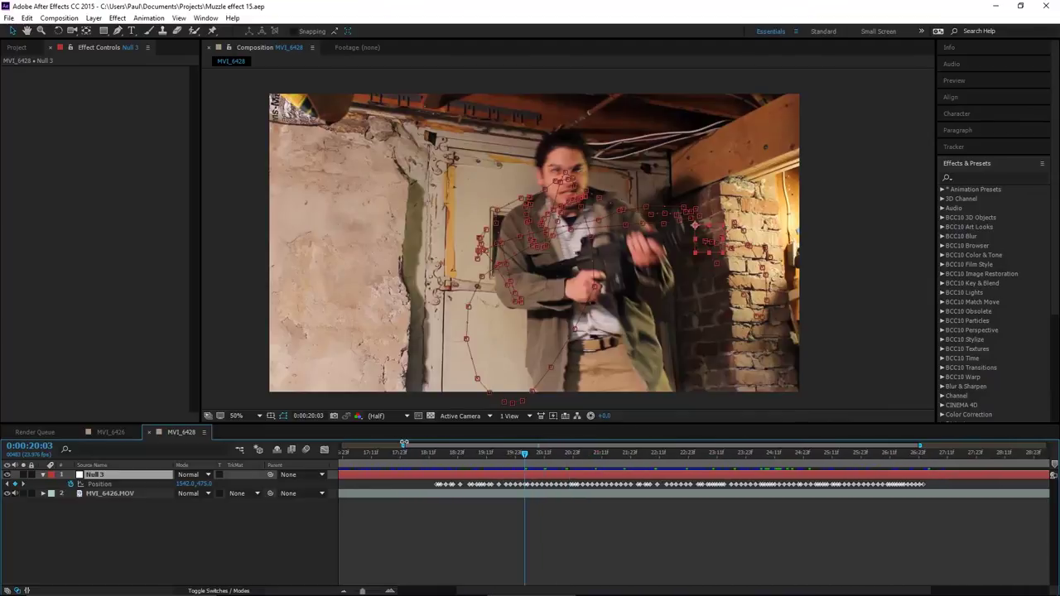
drag(923, 445, 950, 451)
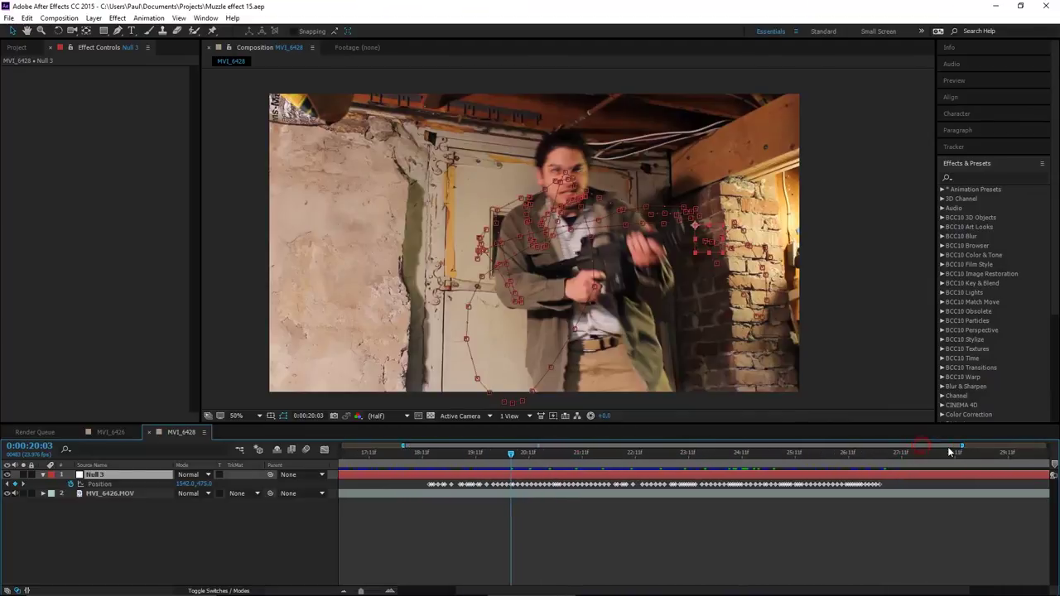
click(429, 455)
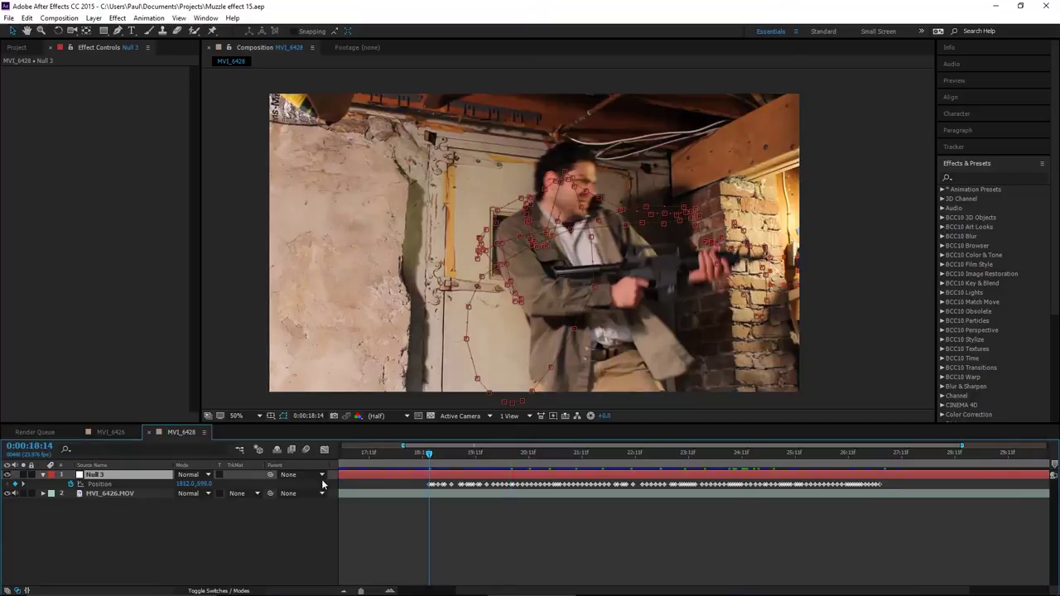
- Create a new black 1920 x 1080 px solid layer named Flare
right_click(177, 509)
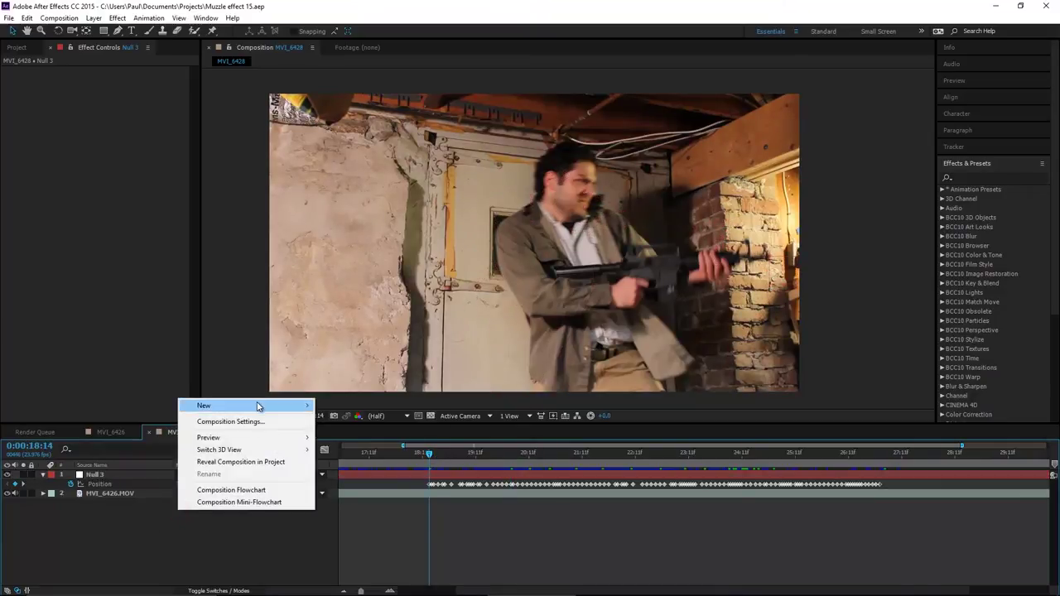
mouse_move(261, 406)
click(334, 433)
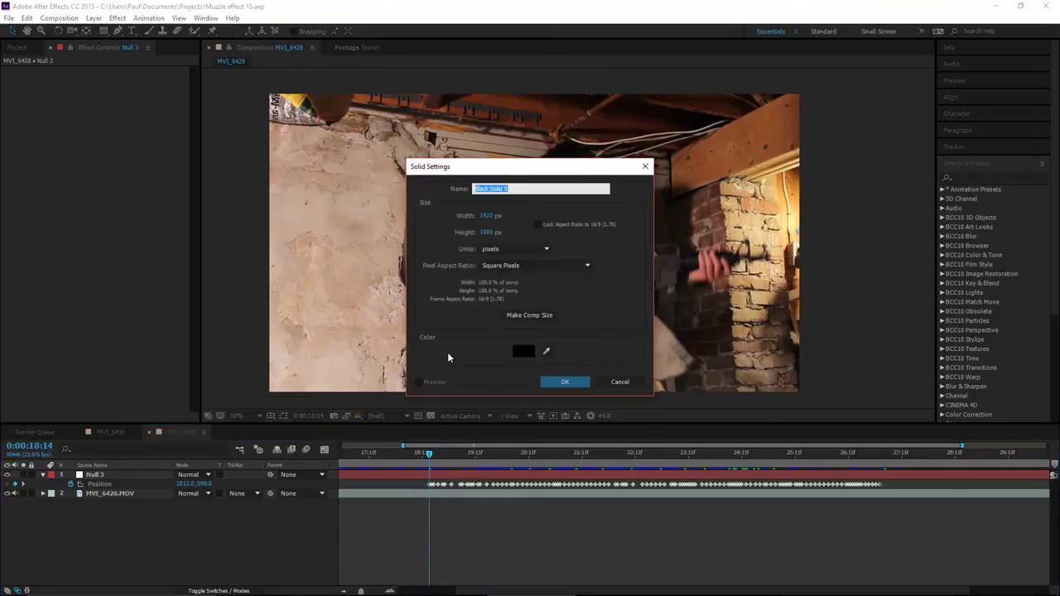
text(Flare)
key(Return)
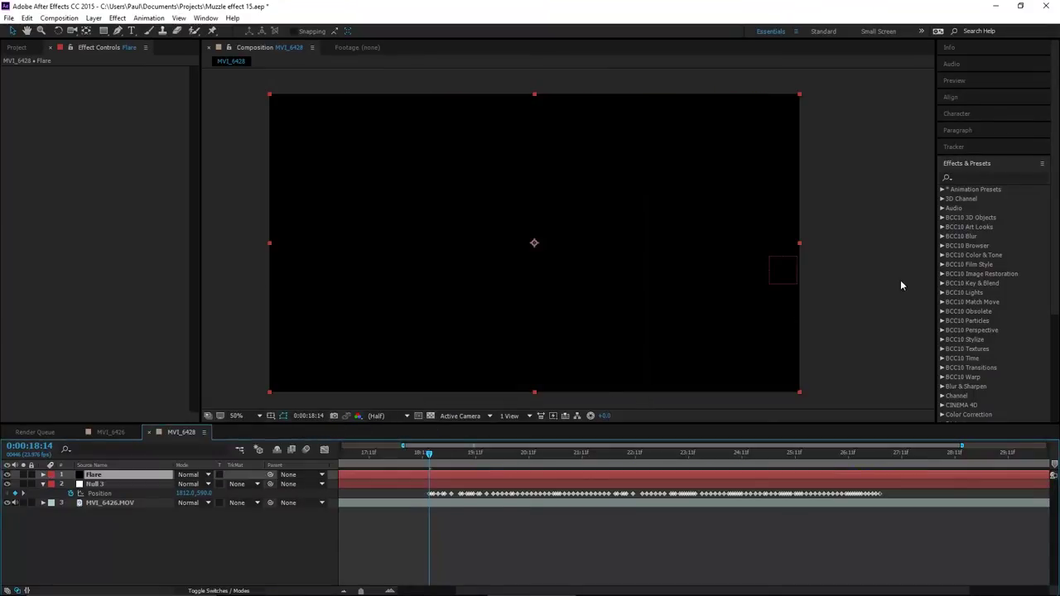
- Apply the BCC Organic Strands effect to the Flare layer, solo the layer, and preview the strands at 0:00:19:03
click(942, 322)
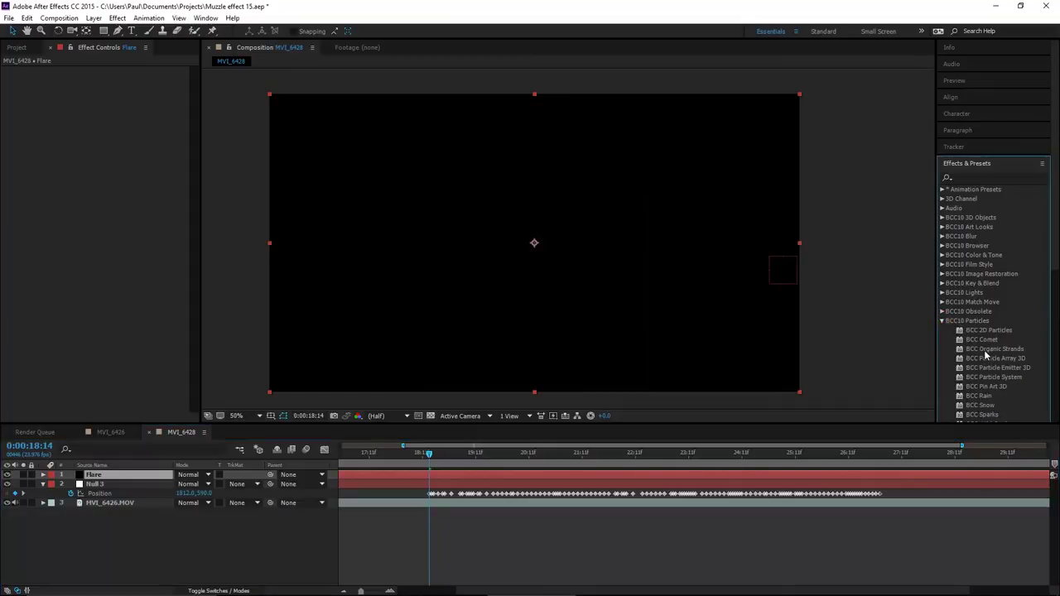
drag(985, 350, 497, 476)
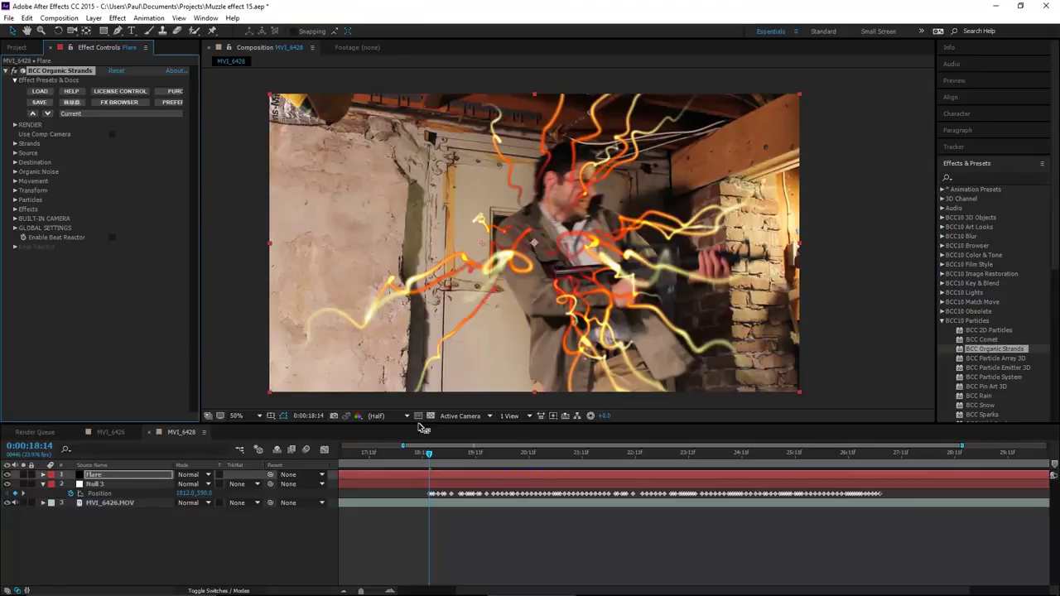
drag(443, 454, 603, 456)
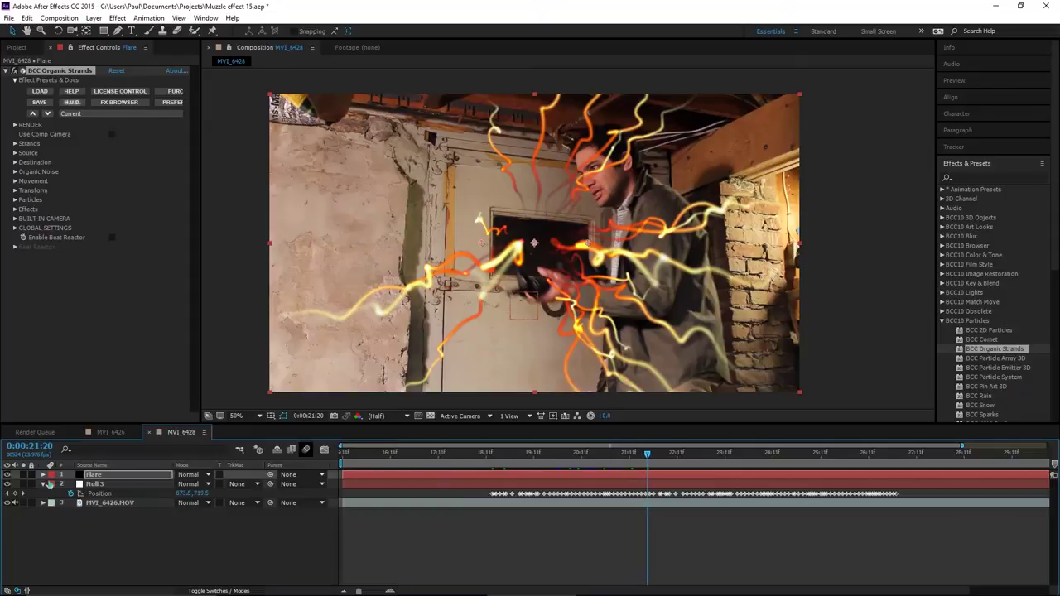
click(24, 476)
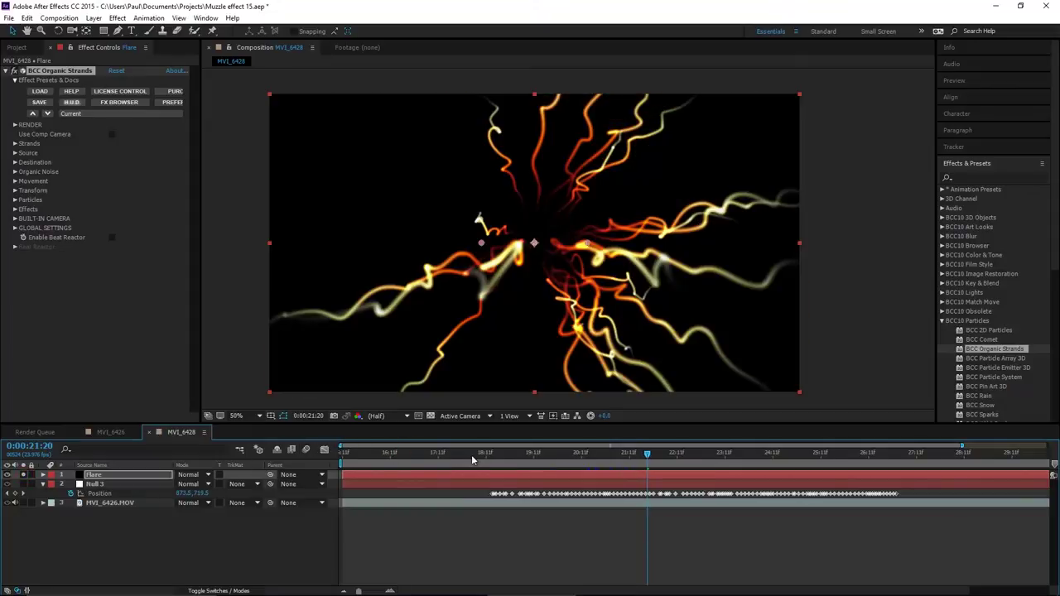
drag(473, 456, 518, 458)
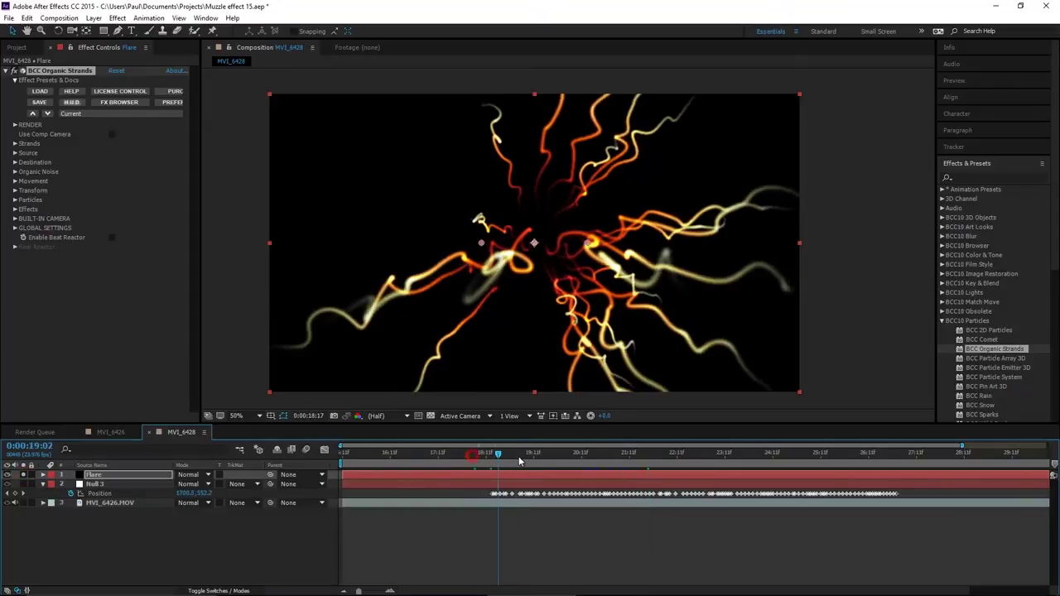
- Set the Source shape of the BCC Organic Strands effect to Point
click(14, 153)
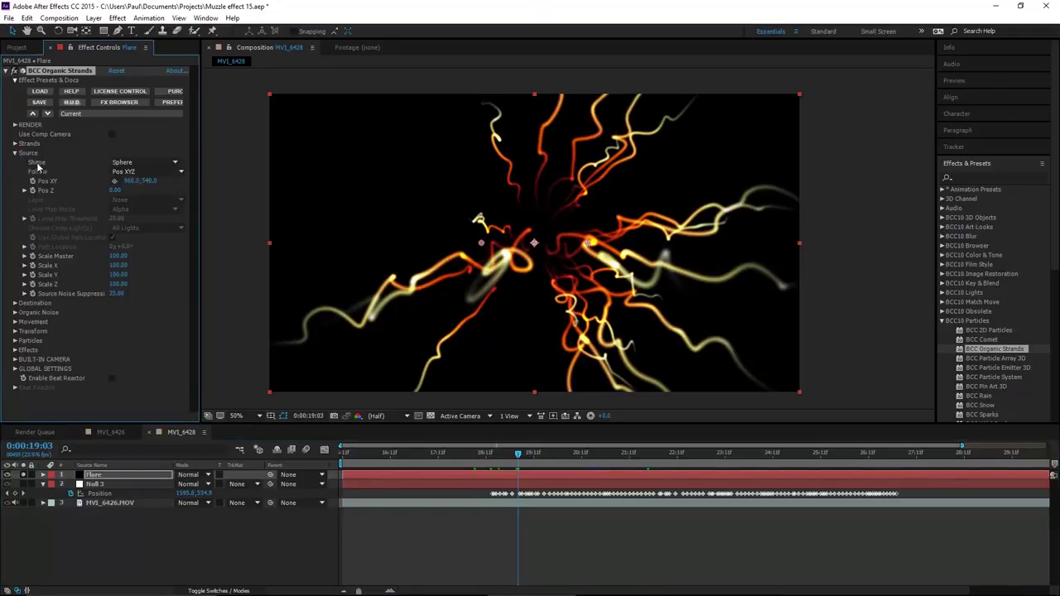
click(141, 163)
click(140, 174)
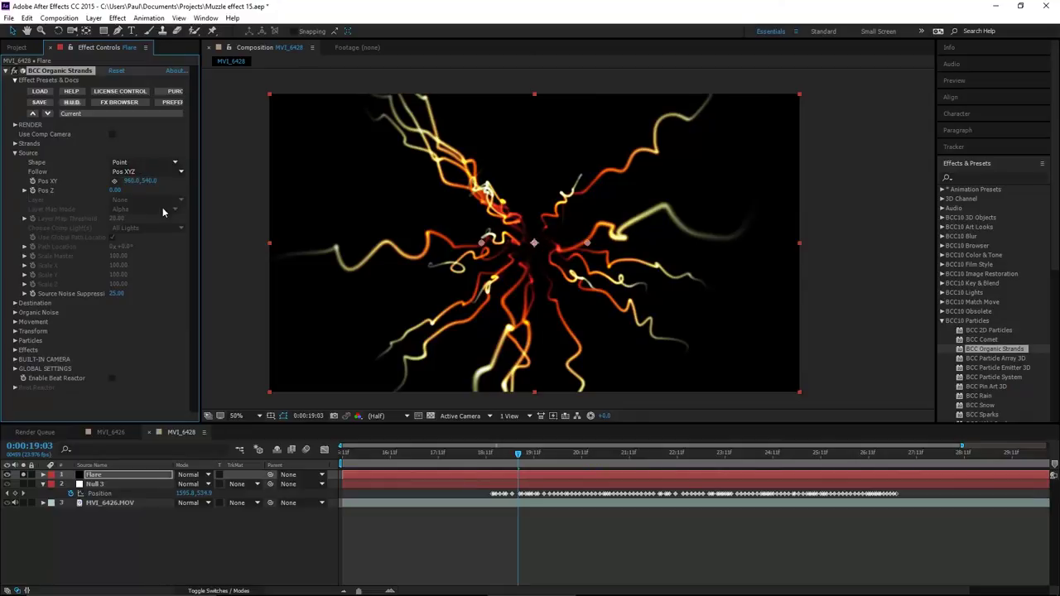
click(14, 154)
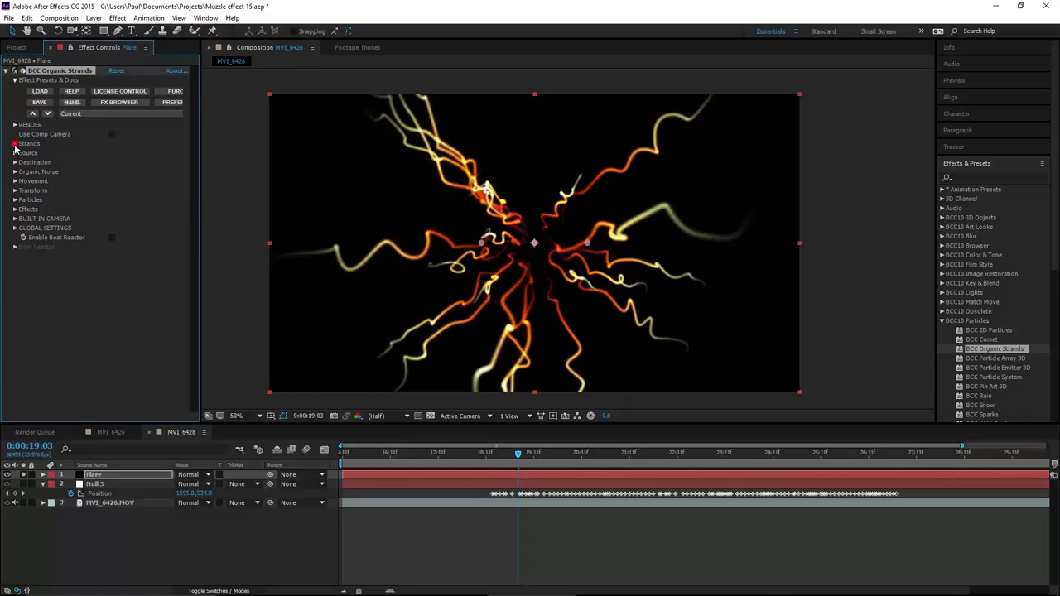
- Set the strand Count to 51 and the strand Direction to Right
click(14, 144)
drag(115, 154, 131, 156)
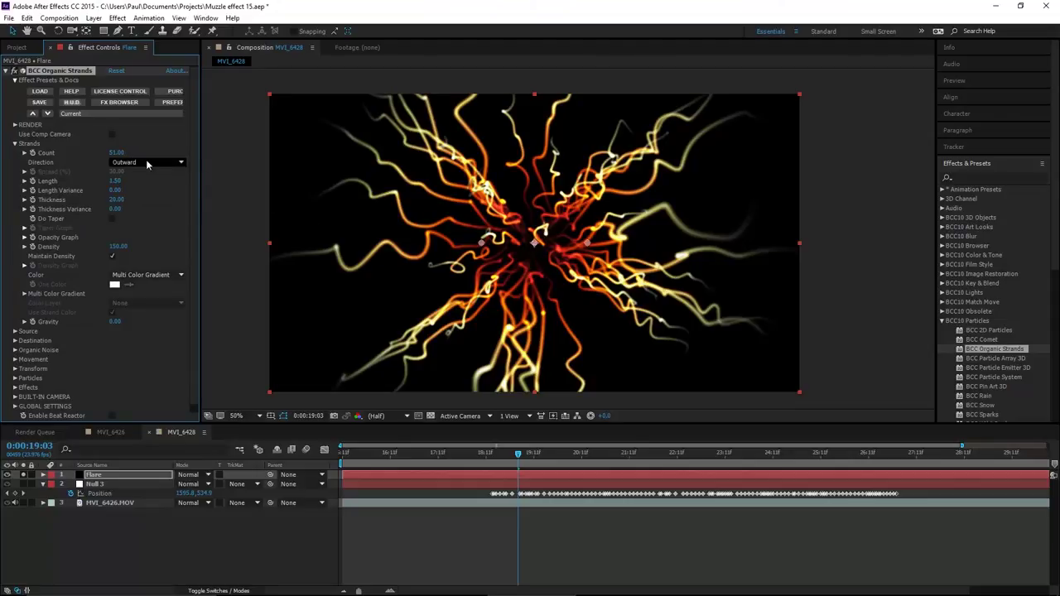
click(140, 162)
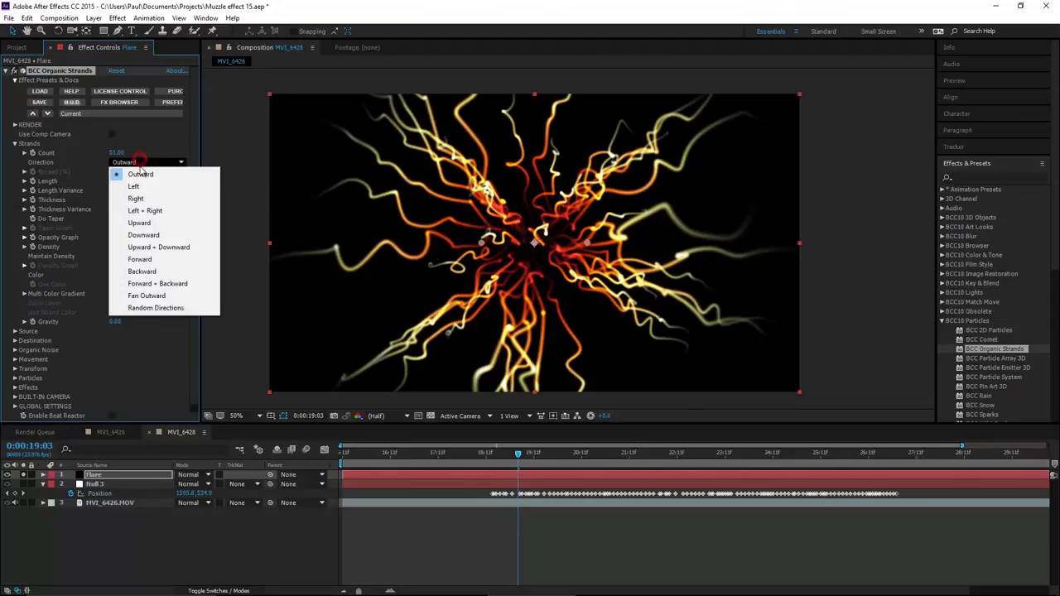
click(159, 201)
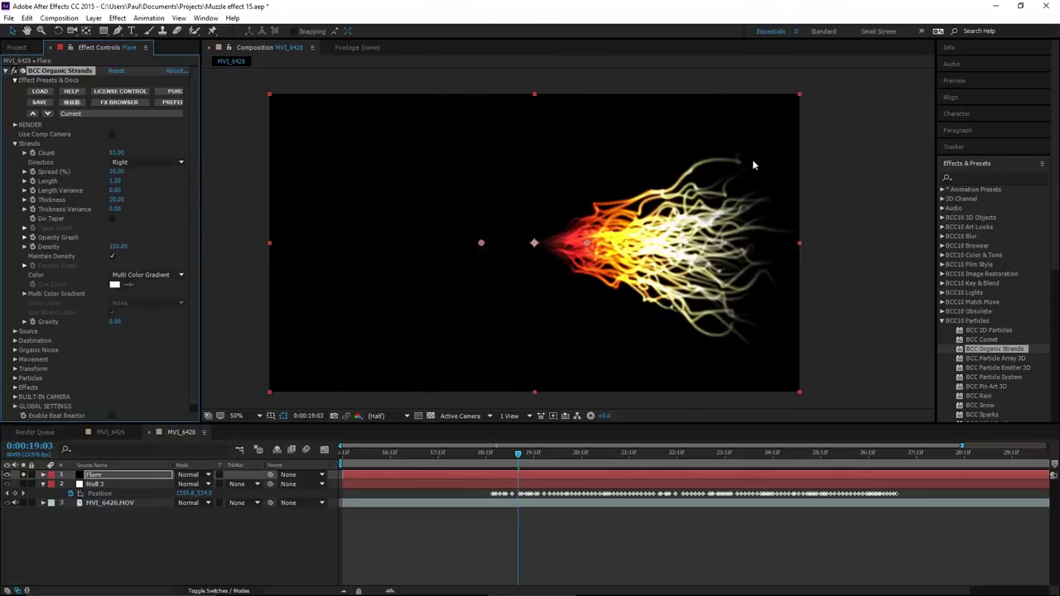
- Set the strands' Spread to 20% and Length to 1.10, checking the flare's size against the footage
drag(536, 453, 604, 454)
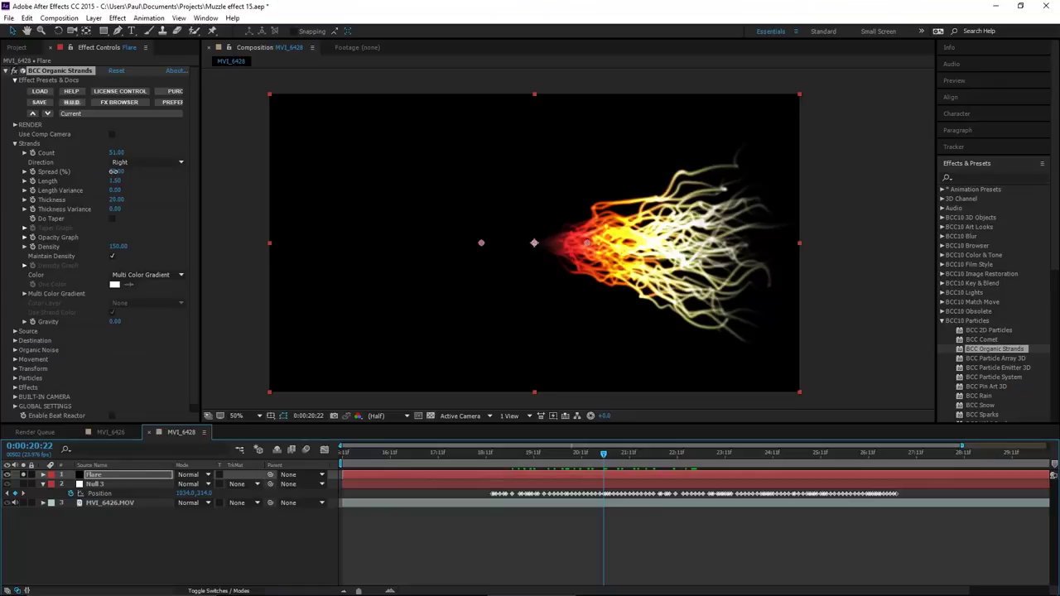
drag(114, 172, 108, 171)
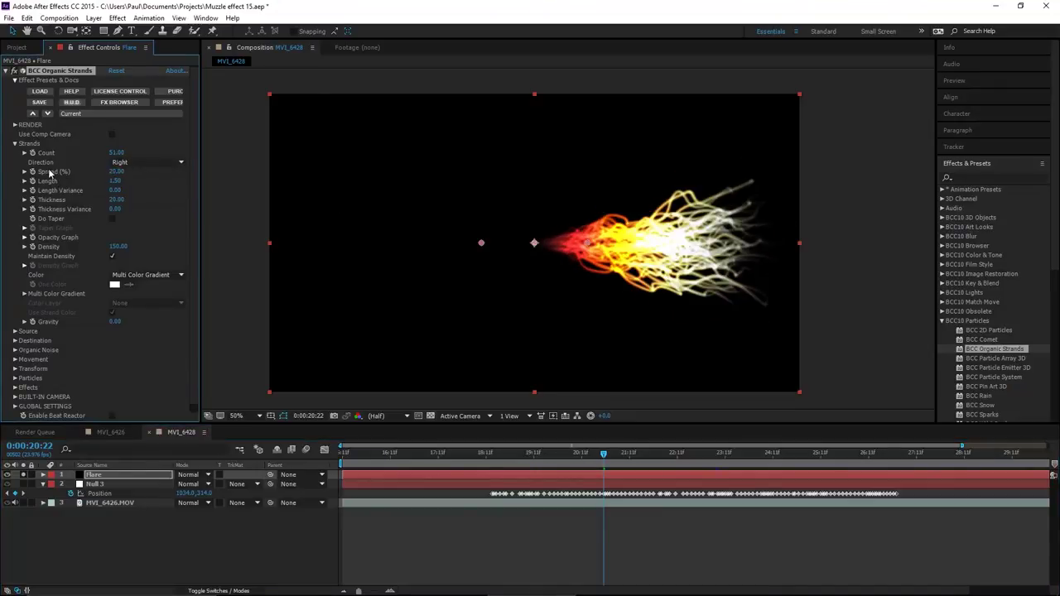
drag(115, 184, 115, 183)
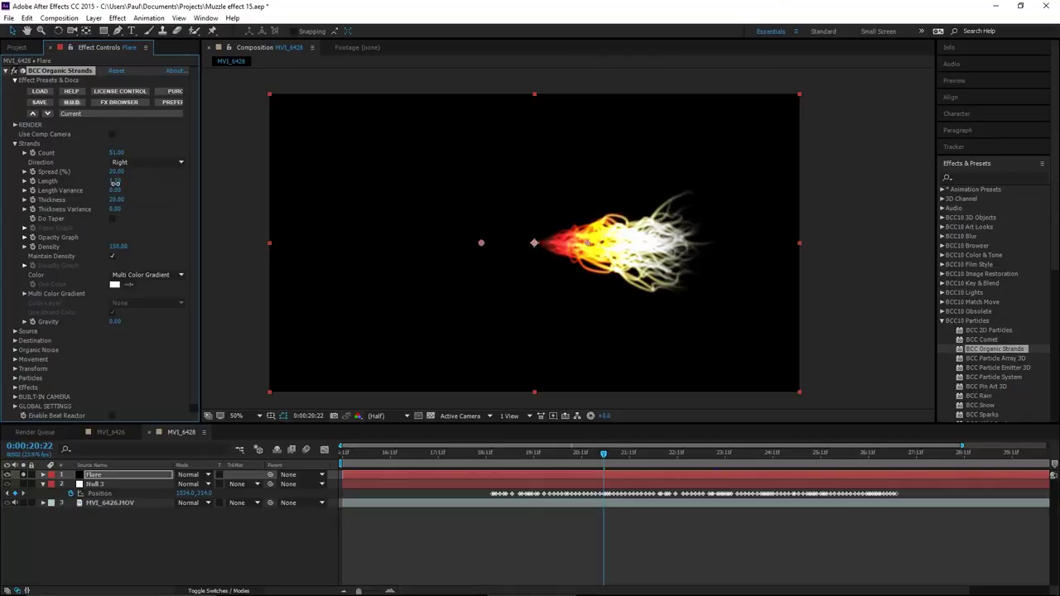
click(24, 475)
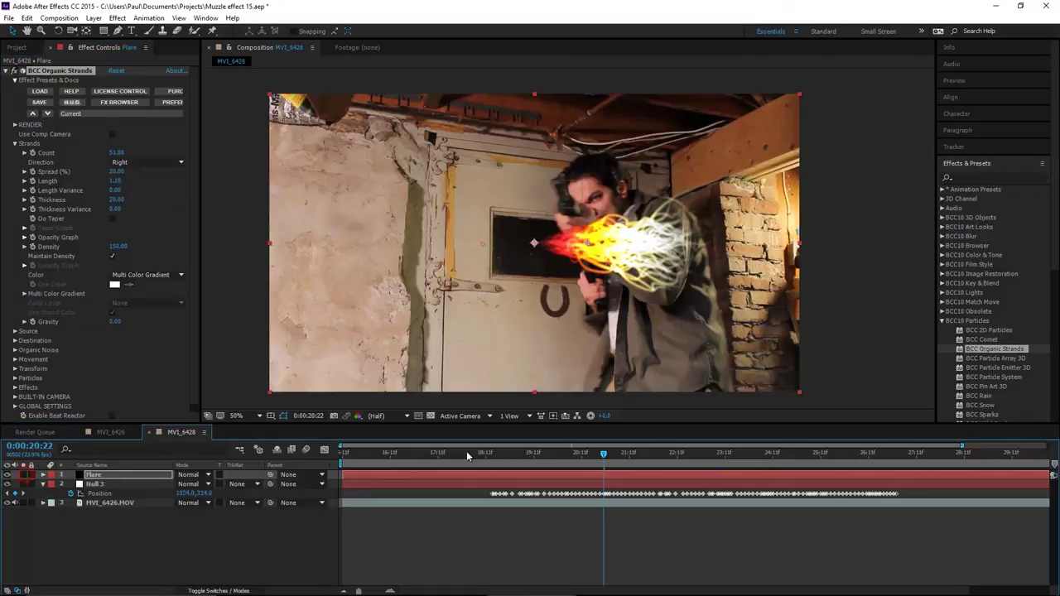
click(499, 461)
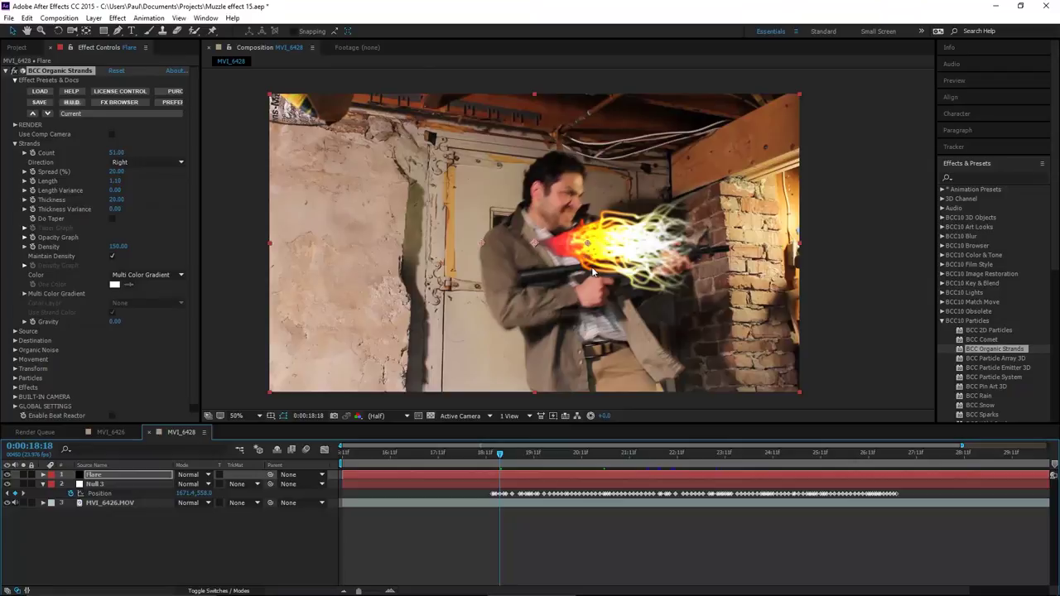
click(23, 475)
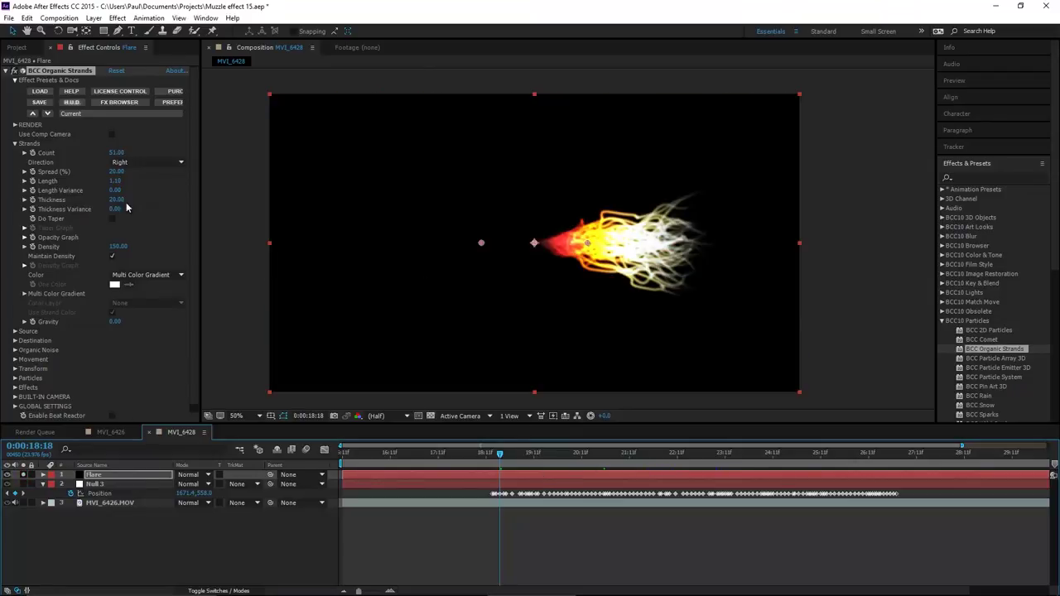
- Set the strands' Length Variance to 100, Thickness to 50, and Thickness Variance to about 50
drag(115, 190, 175, 189)
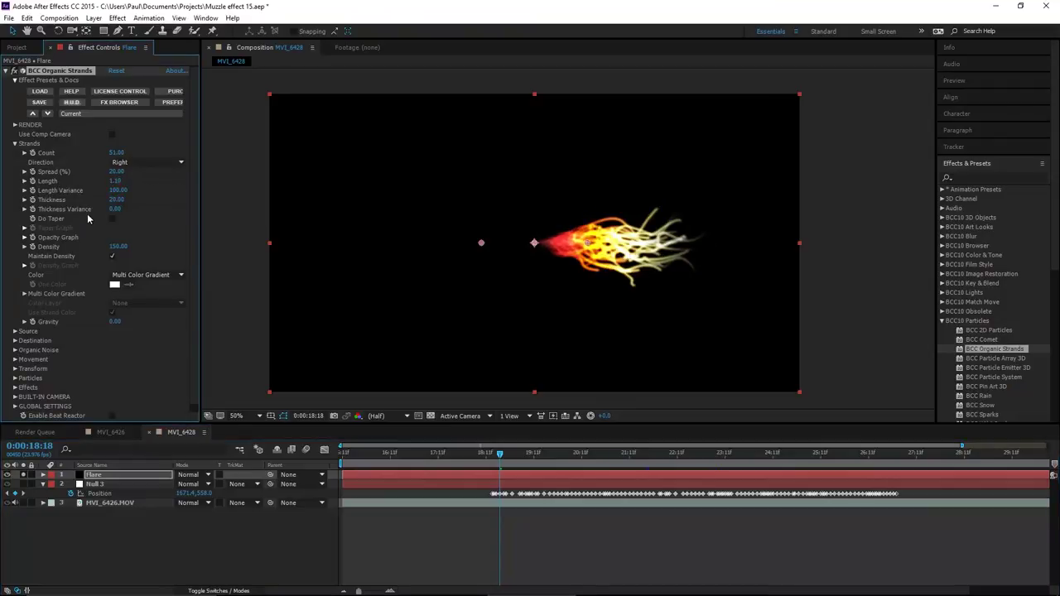
drag(116, 203, 259, 257)
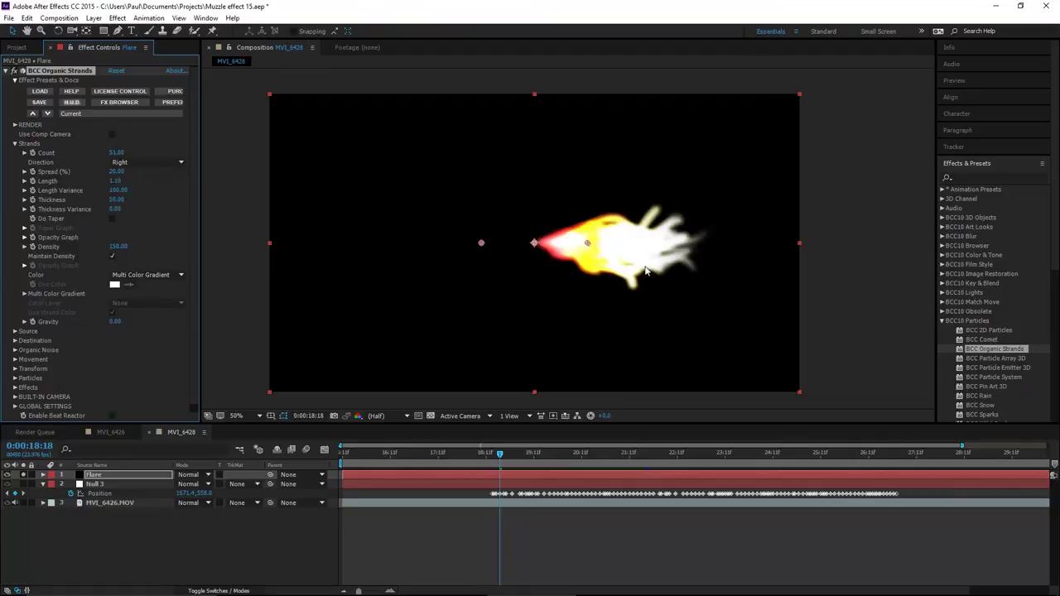
key(period)
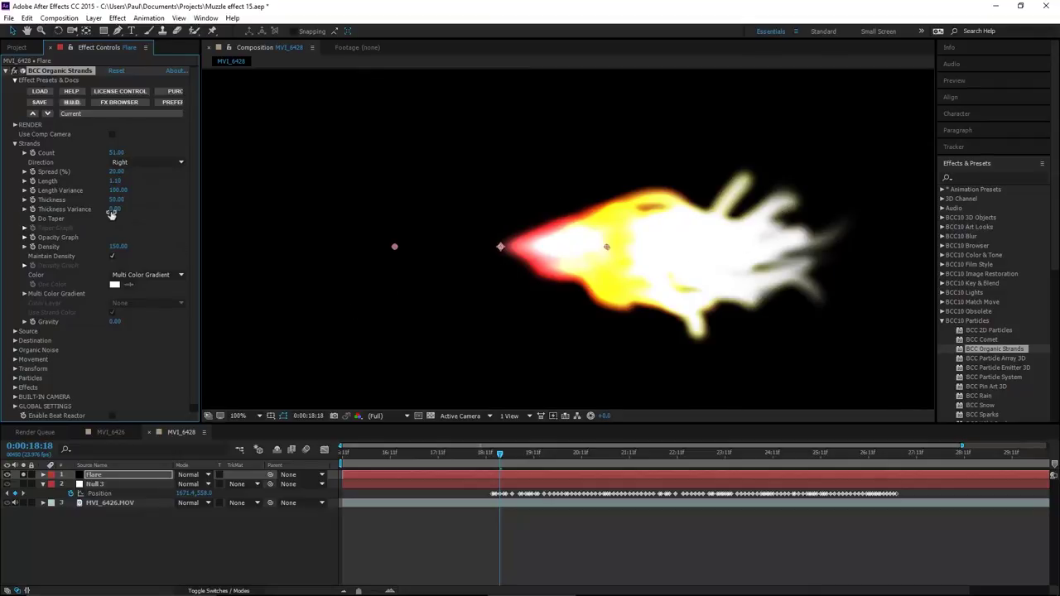
drag(114, 210, 144, 210)
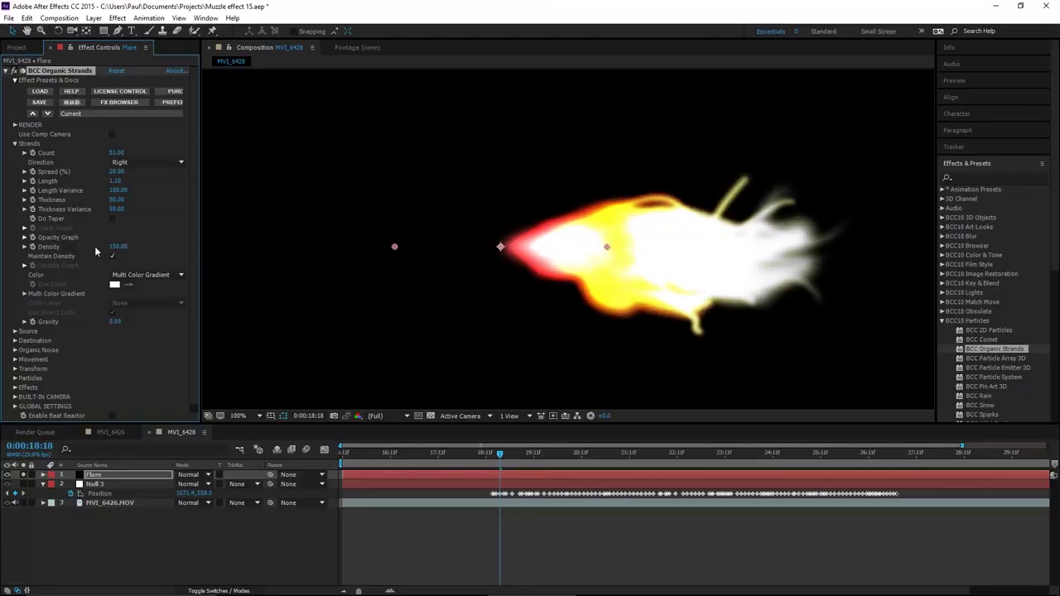
- Try tapering the strands and look at the shape of their taper graph
click(112, 218)
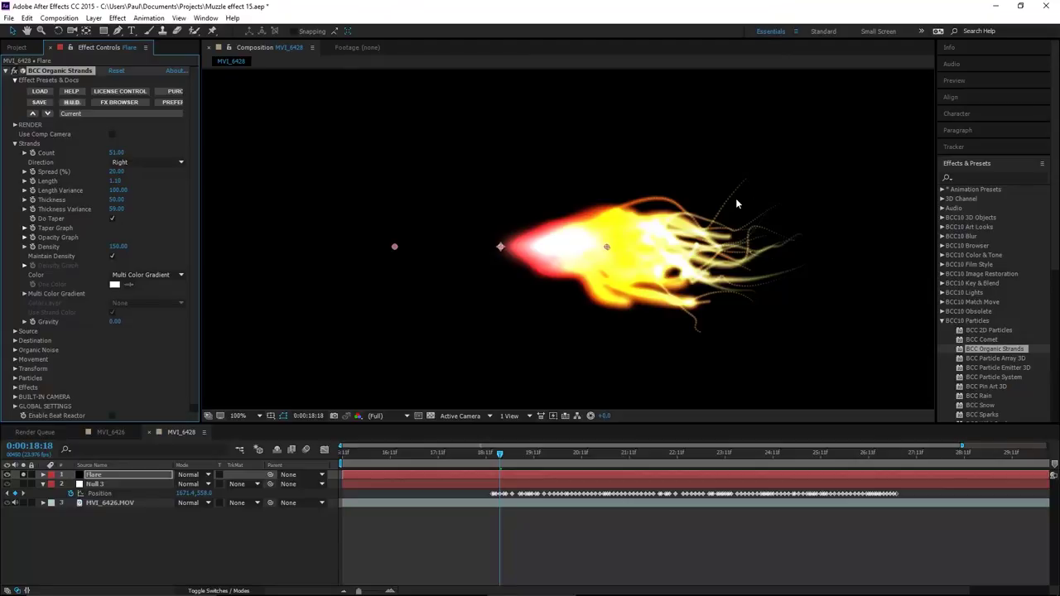
click(24, 228)
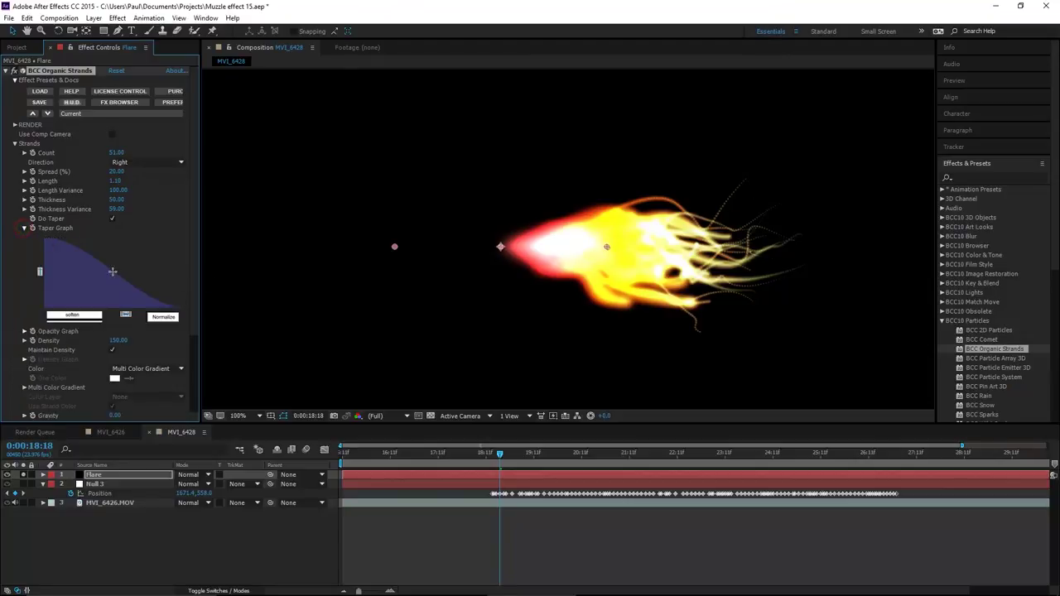
click(24, 229)
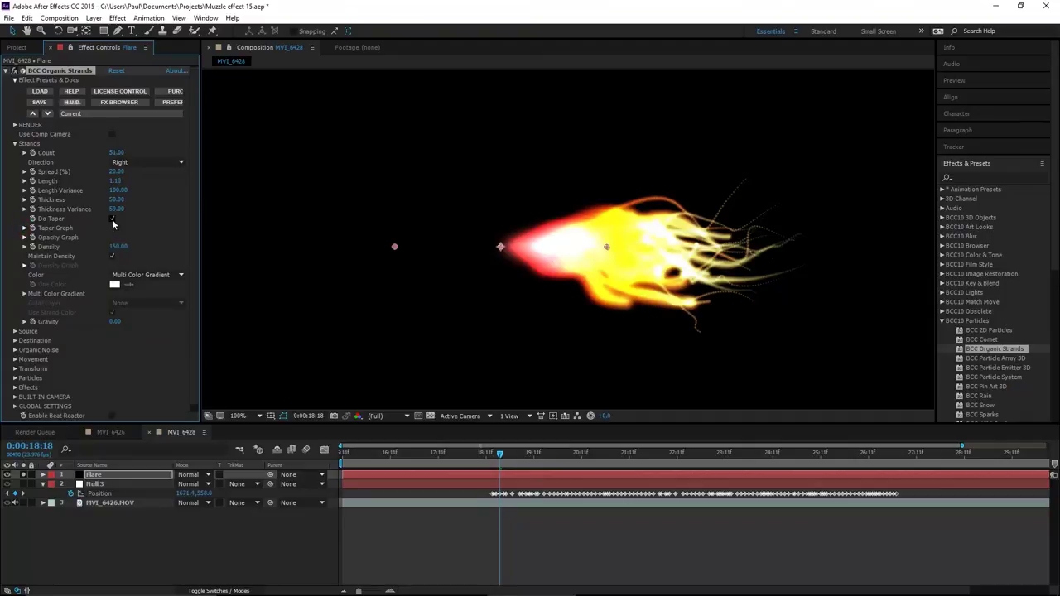
click(112, 218)
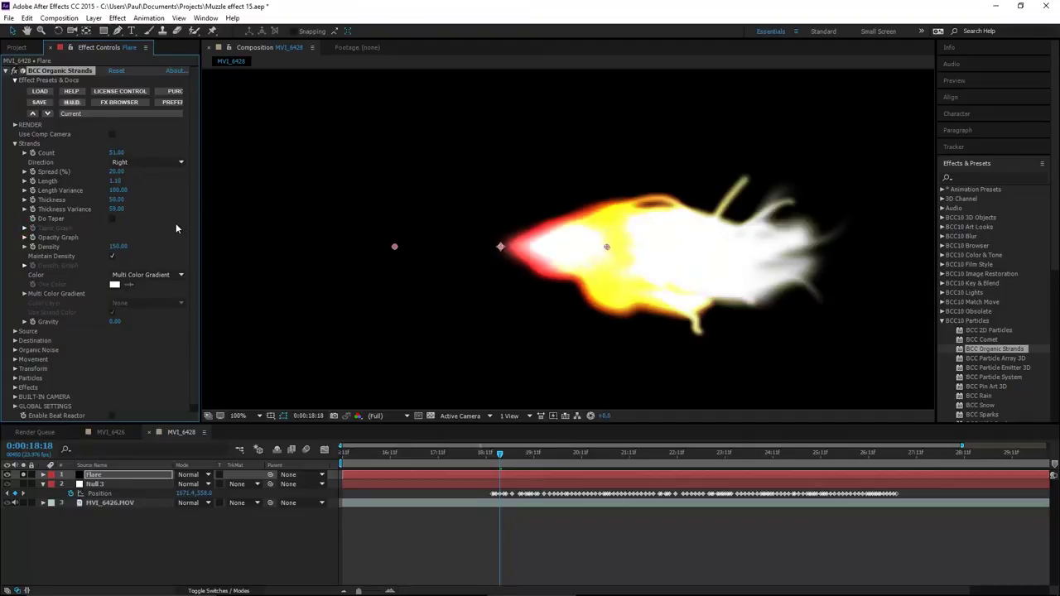
- Redraw the strands' Opacity Graph so opacity is full at the start and slopes gradually down to zero at the end
drag(197, 228, 224, 231)
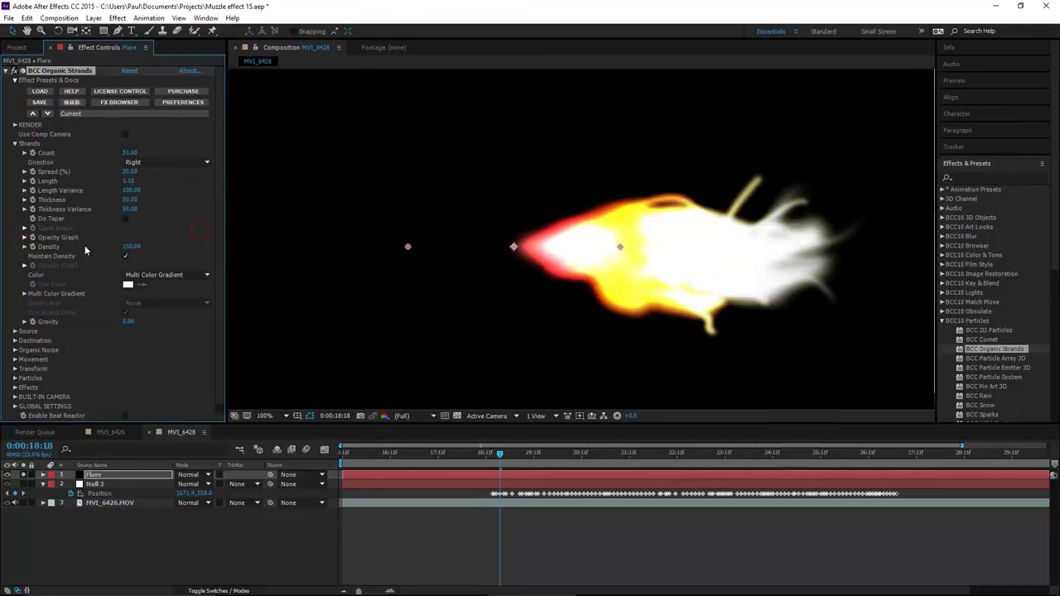
scroll(51, 278, down, 1)
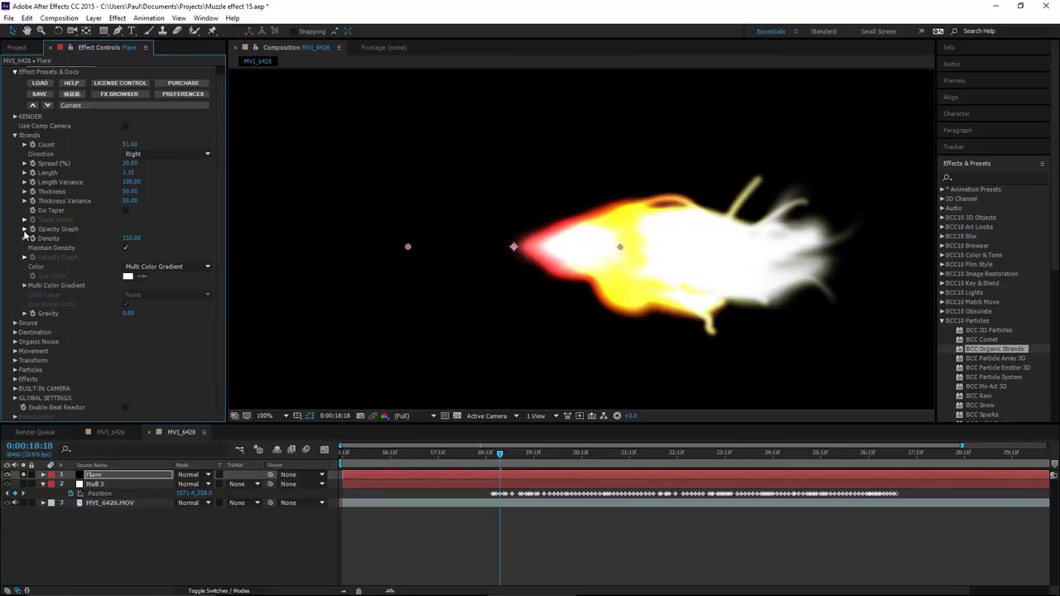
click(24, 230)
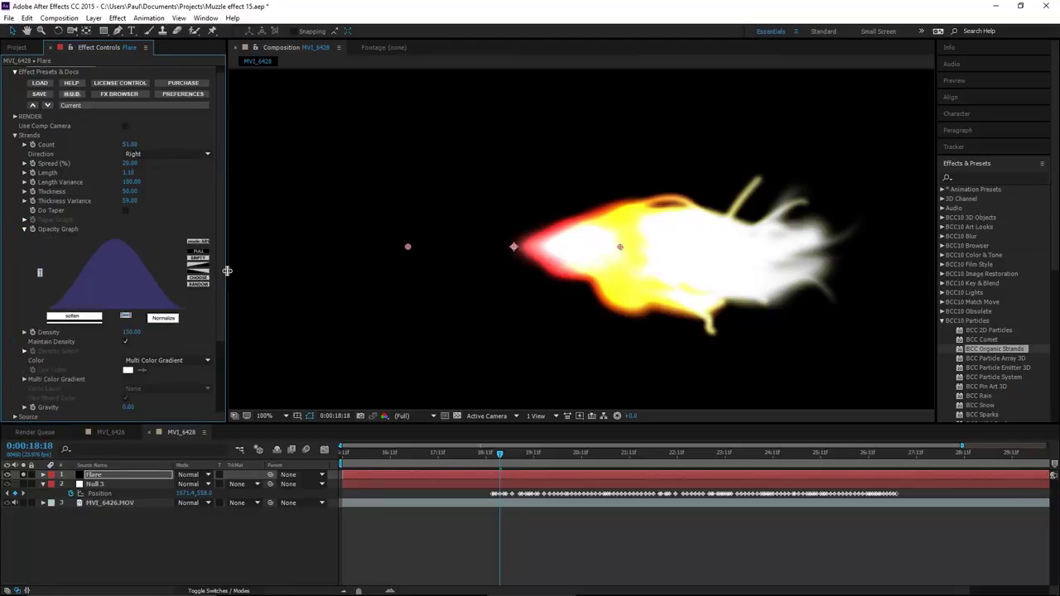
drag(226, 273, 288, 282)
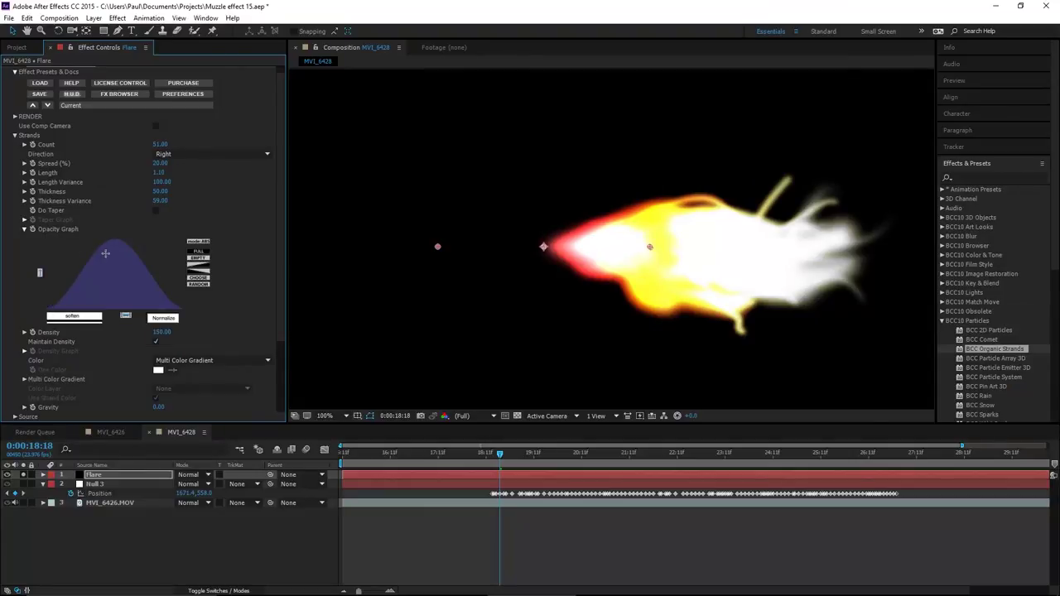
drag(105, 252, 18, 228)
mouse_move(100, 234)
mouse_down()
mouse_move(145, 282)
mouse_move(212, 315)
mouse_up()
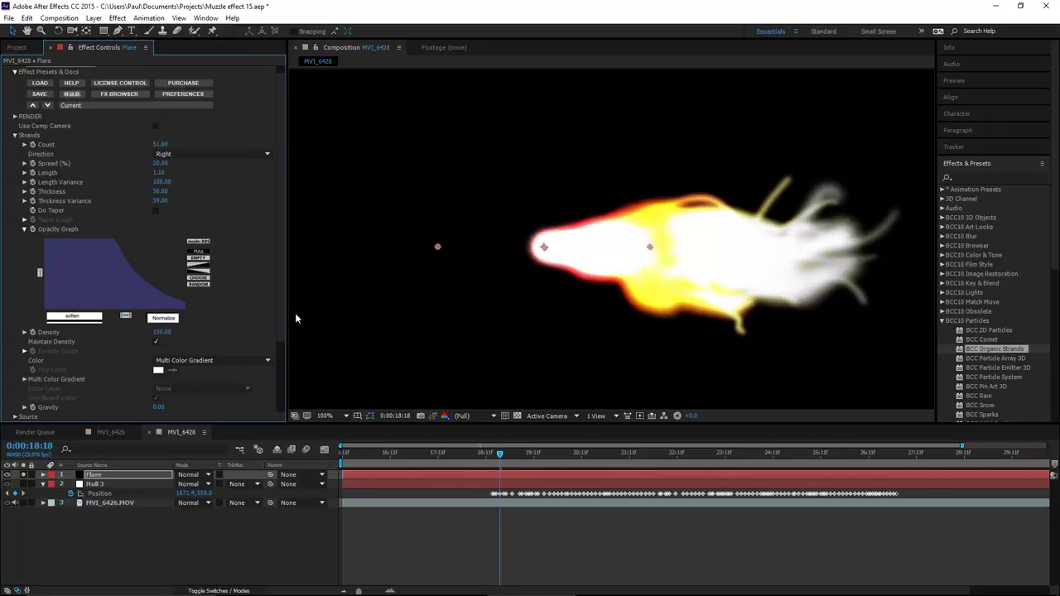
mouse_move(177, 307)
mouse_down()
mouse_move(73, 246)
mouse_move(17, 244)
mouse_move(59, 243)
mouse_up()
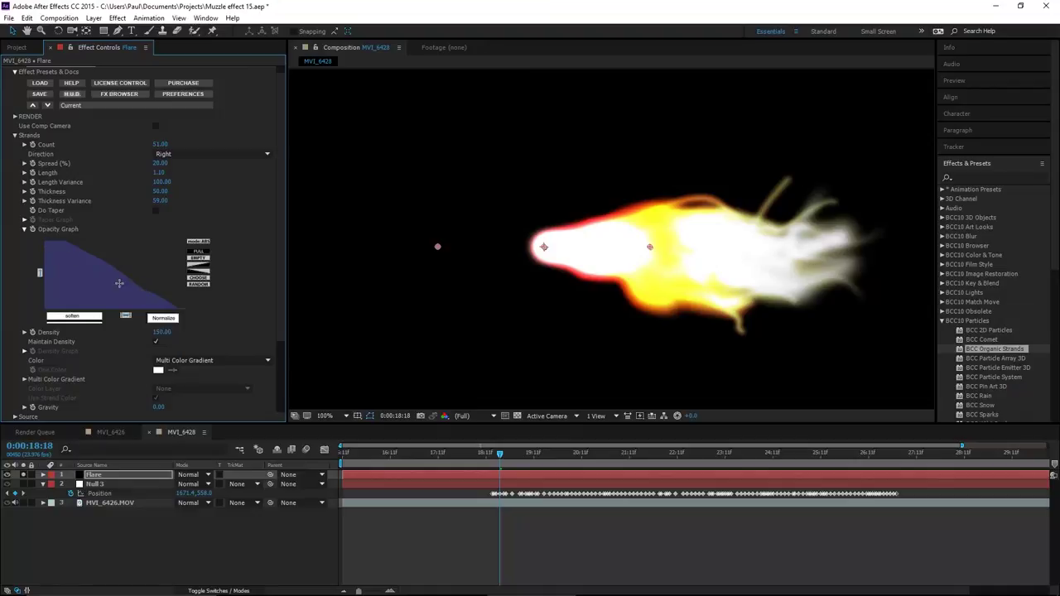
click(23, 229)
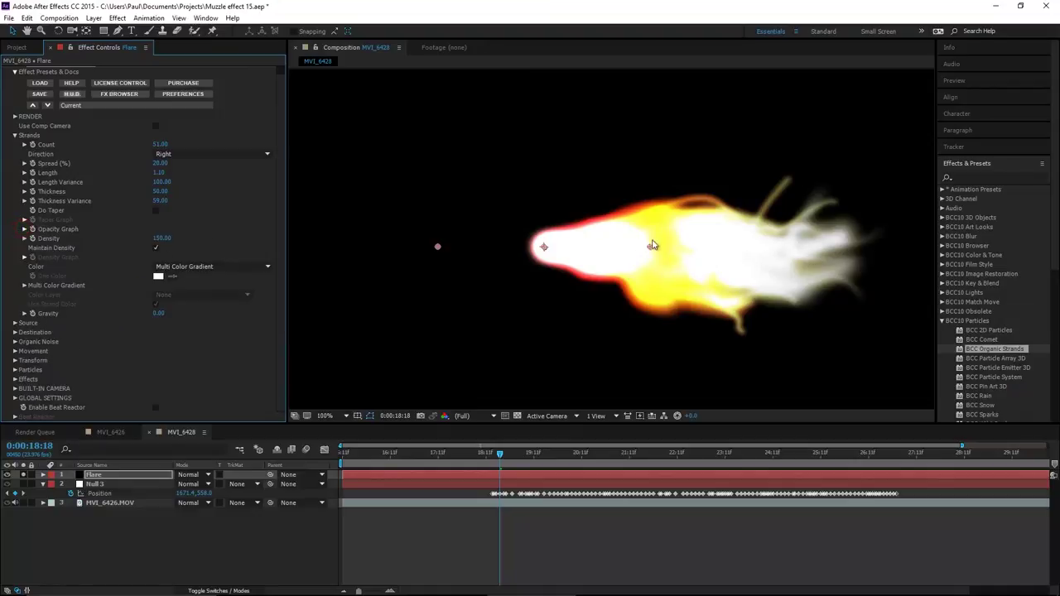
- Apply the My fire.bsp gradient preset to the strands' Multi Color Gradient
click(24, 285)
scroll(102, 337, down, 1)
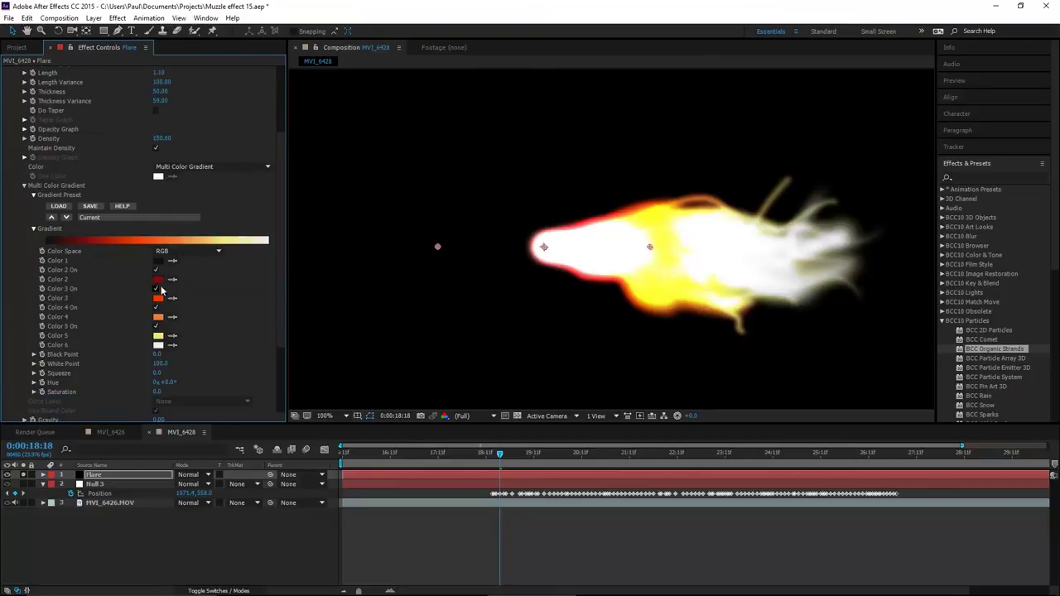
click(94, 220)
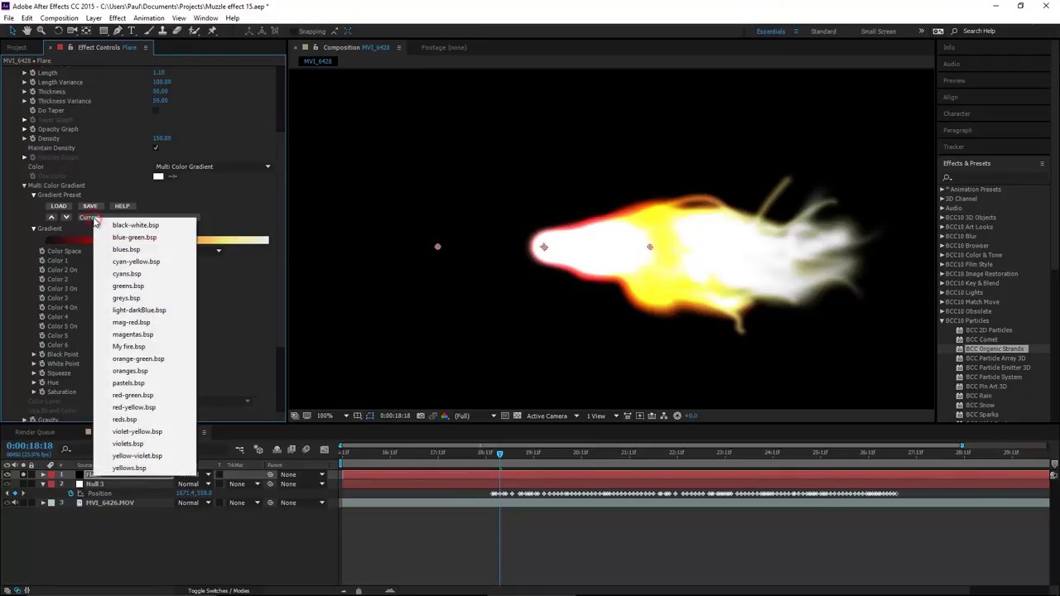
click(128, 348)
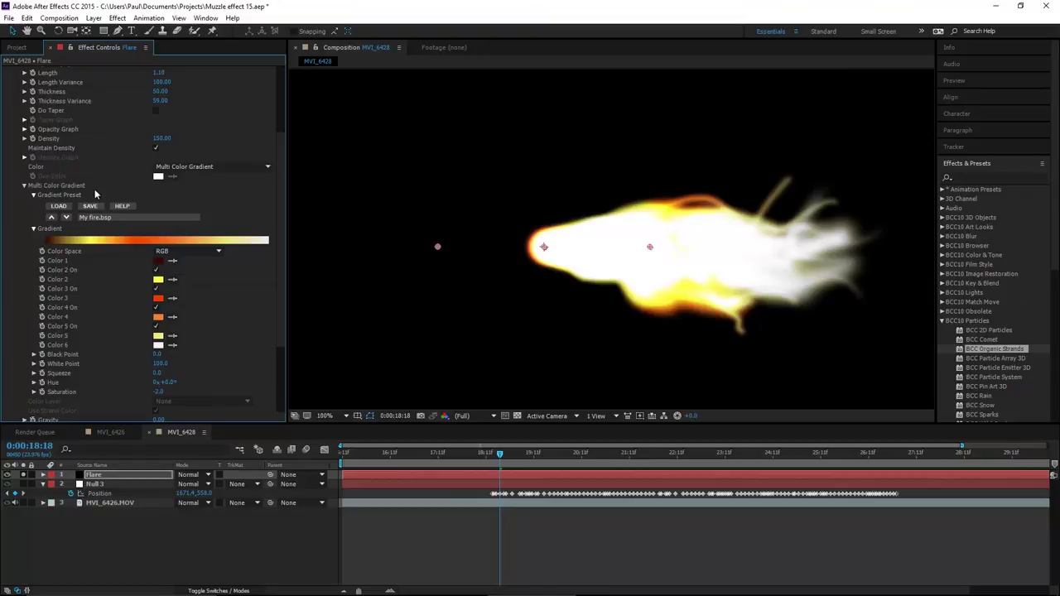
click(25, 188)
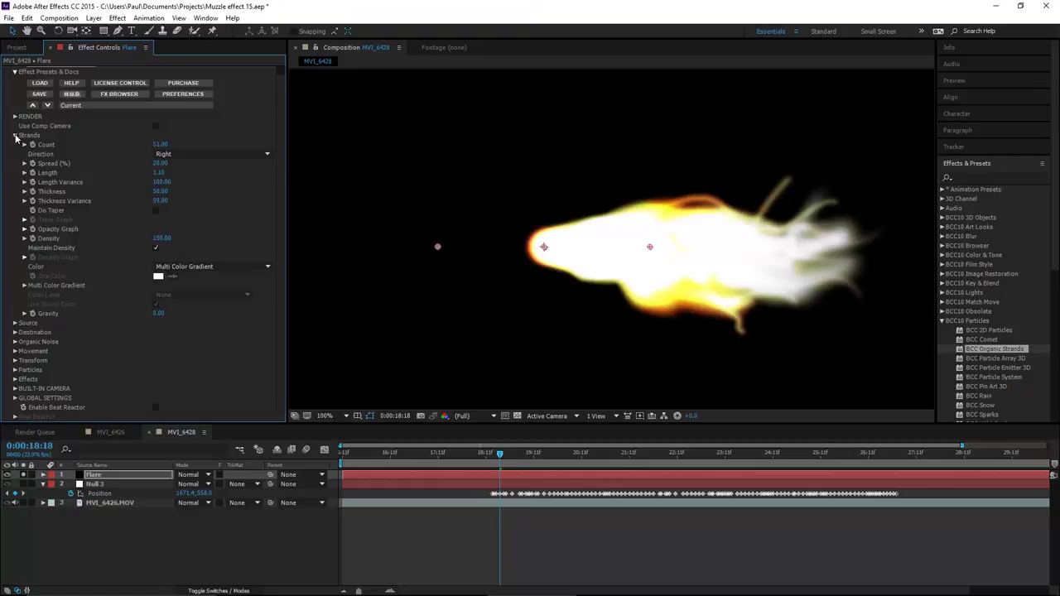
click(15, 136)
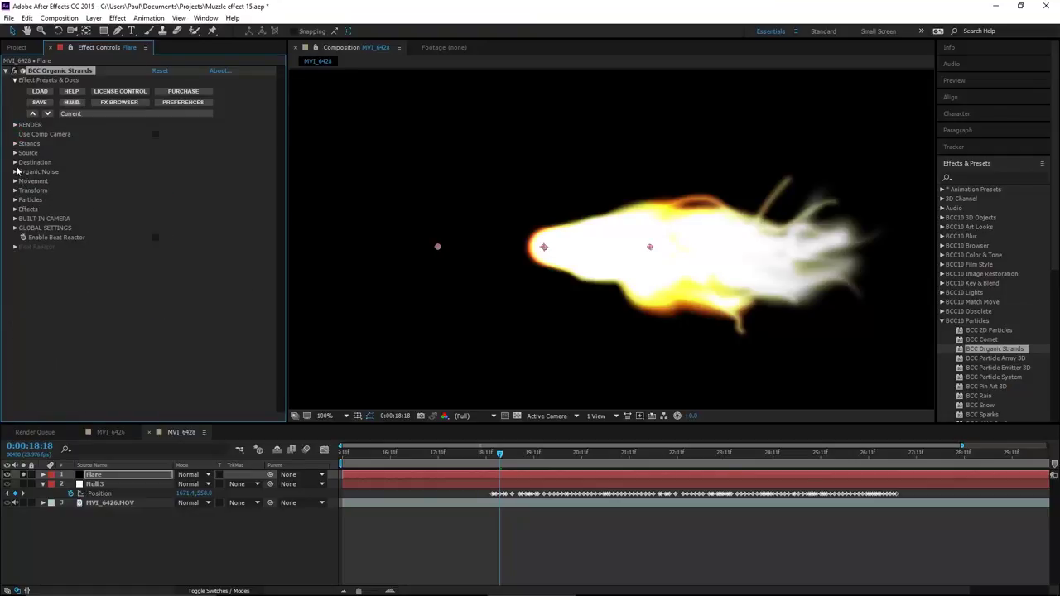
- Set the Organic Noise Auto Evolve Speed to 200 and preview the flare's motion over time
click(15, 172)
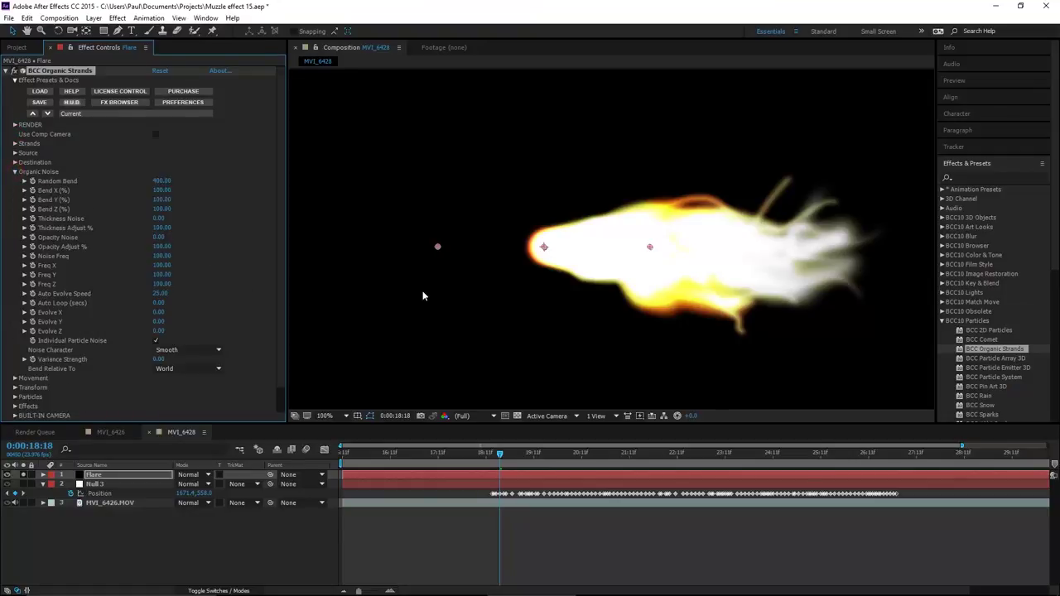
drag(539, 456, 644, 457)
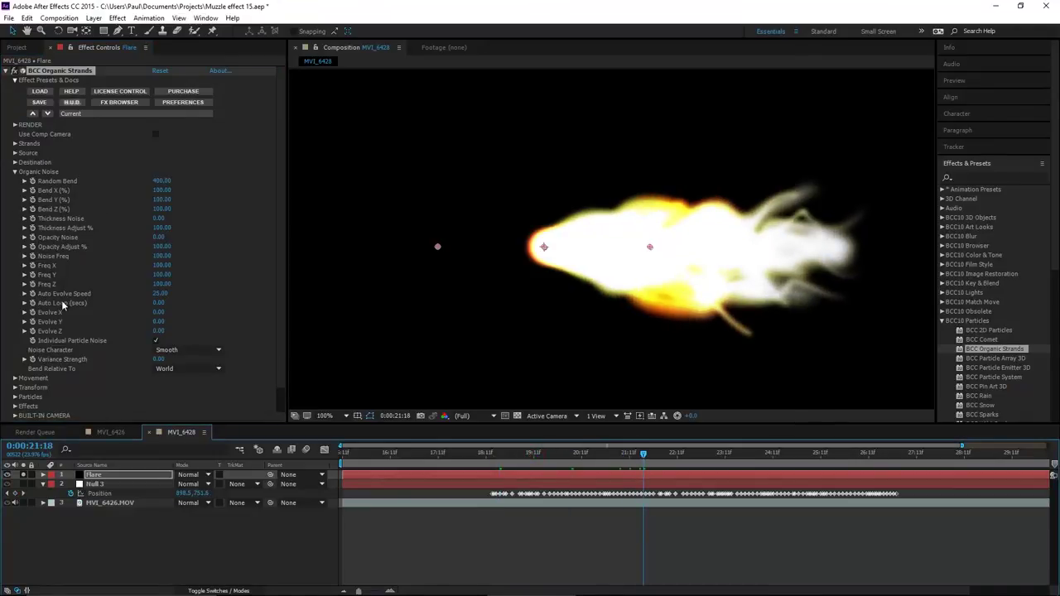
click(160, 294)
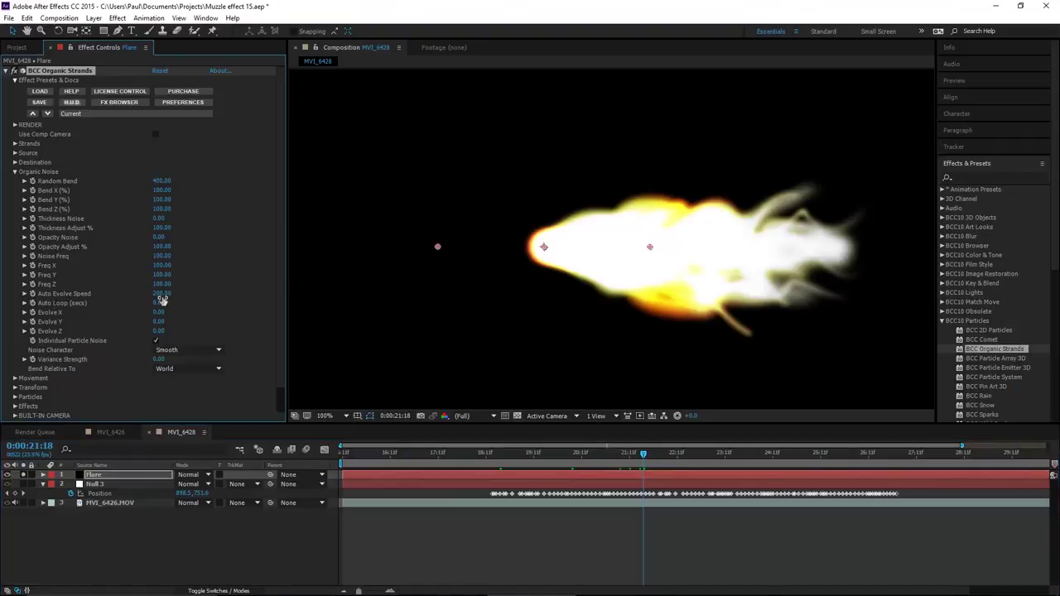
drag(497, 456, 562, 457)
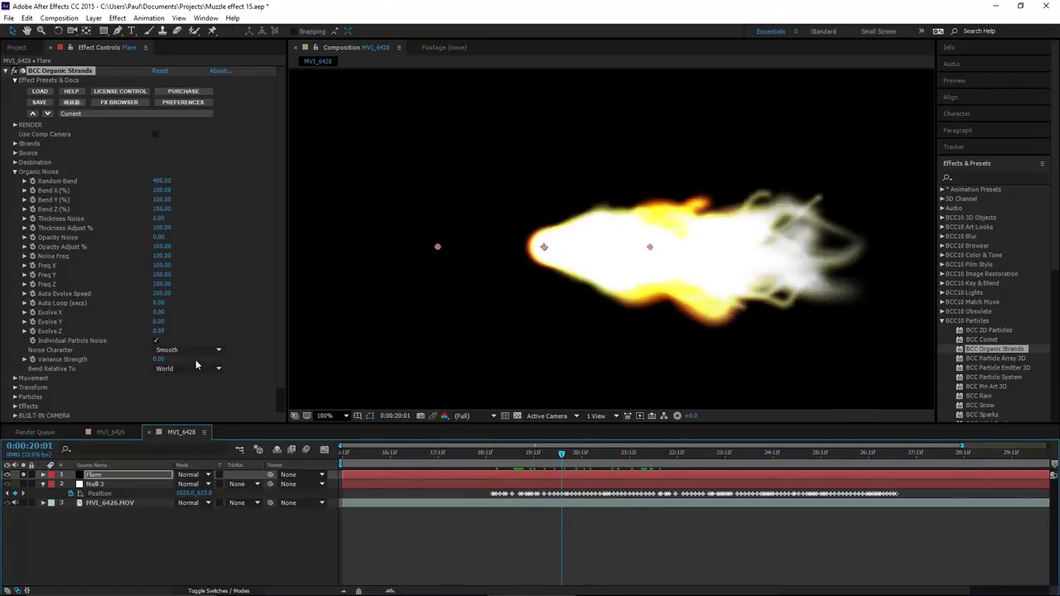
- Set the Organic Noise character to Spikey and play back the flare
click(169, 351)
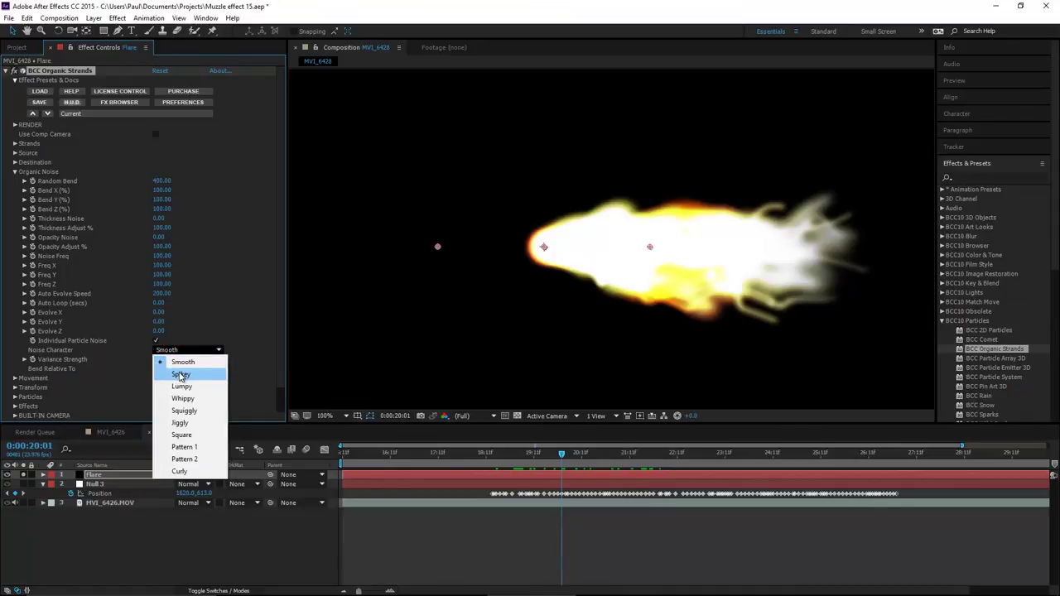
click(181, 374)
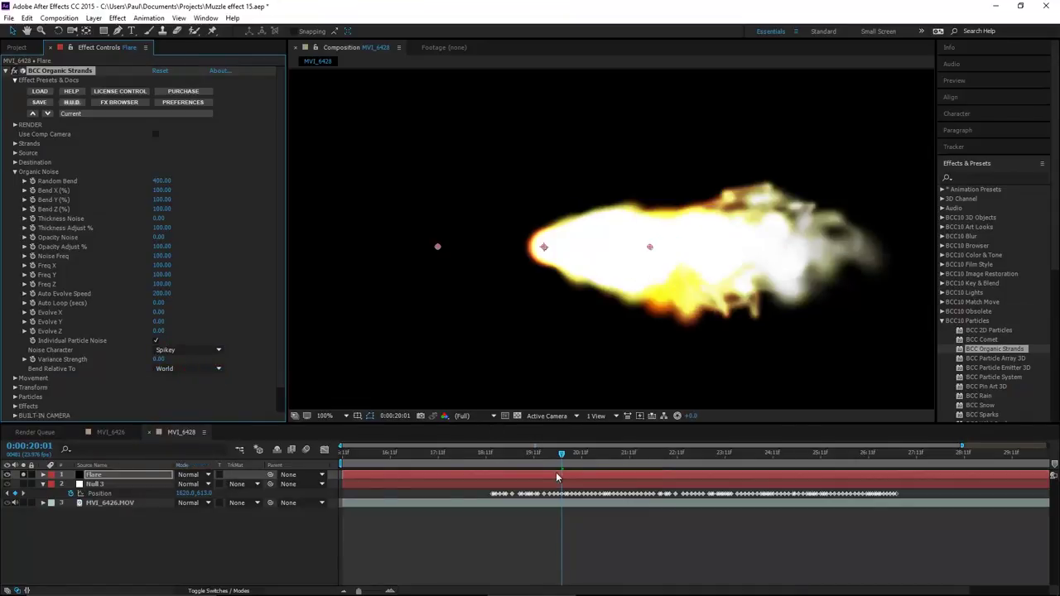
key(space)
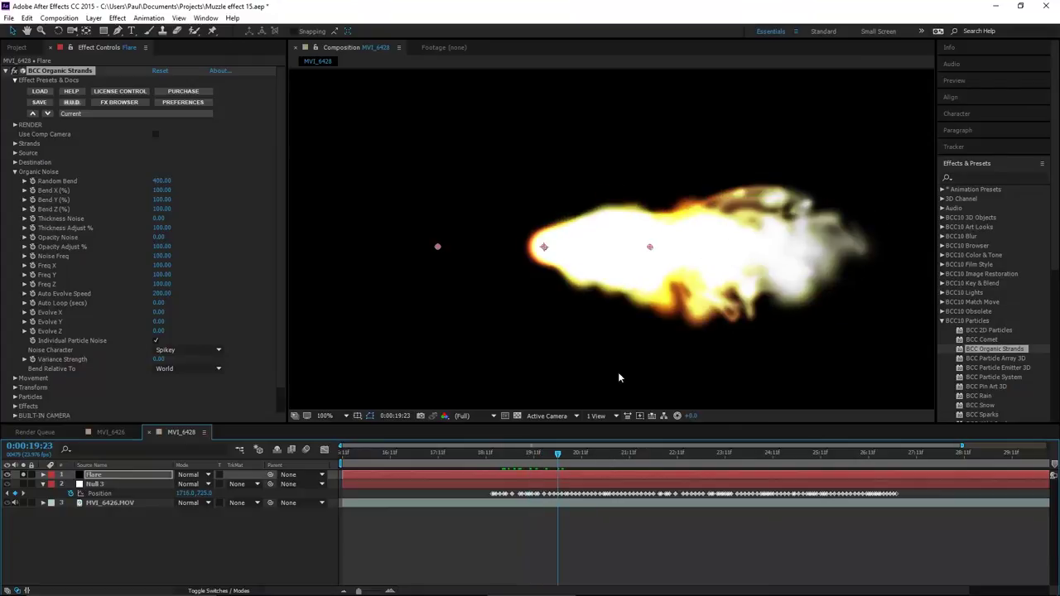
- Try the Lumpy noise character at another frame and return to Spikey
click(195, 352)
click(191, 386)
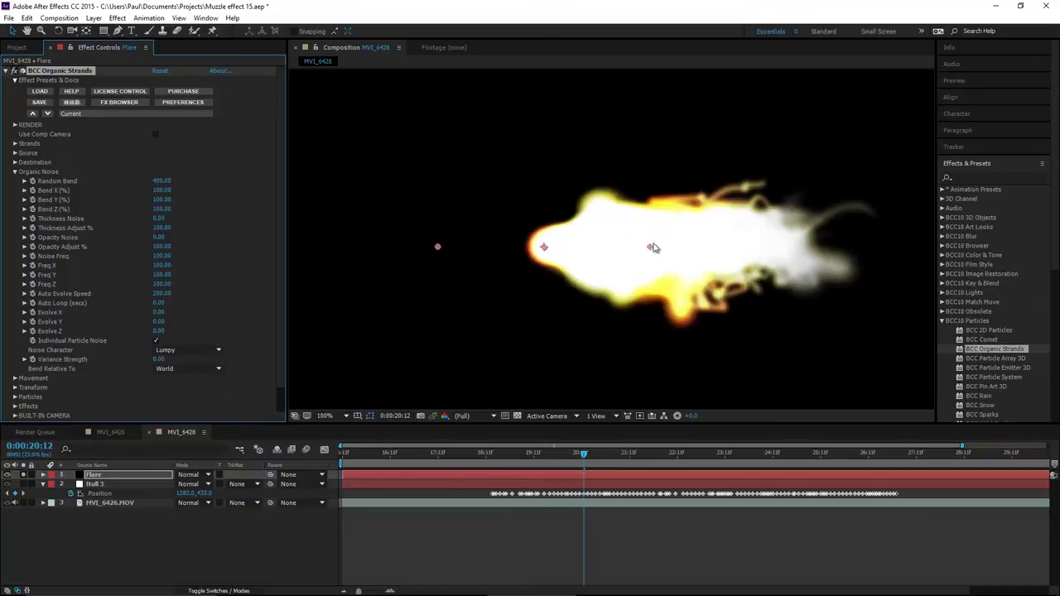
click(568, 455)
click(189, 351)
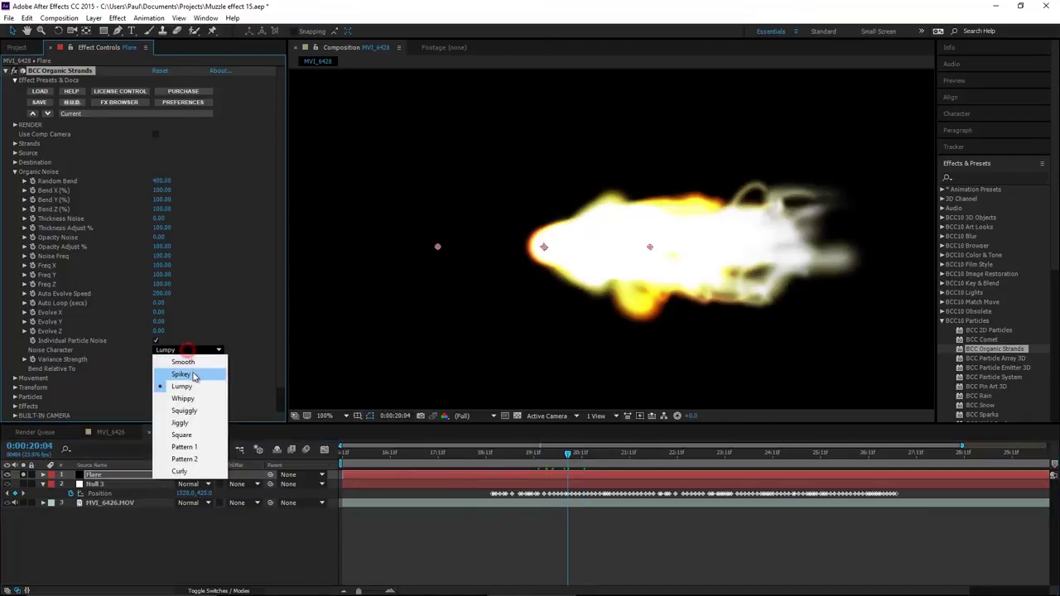
click(182, 375)
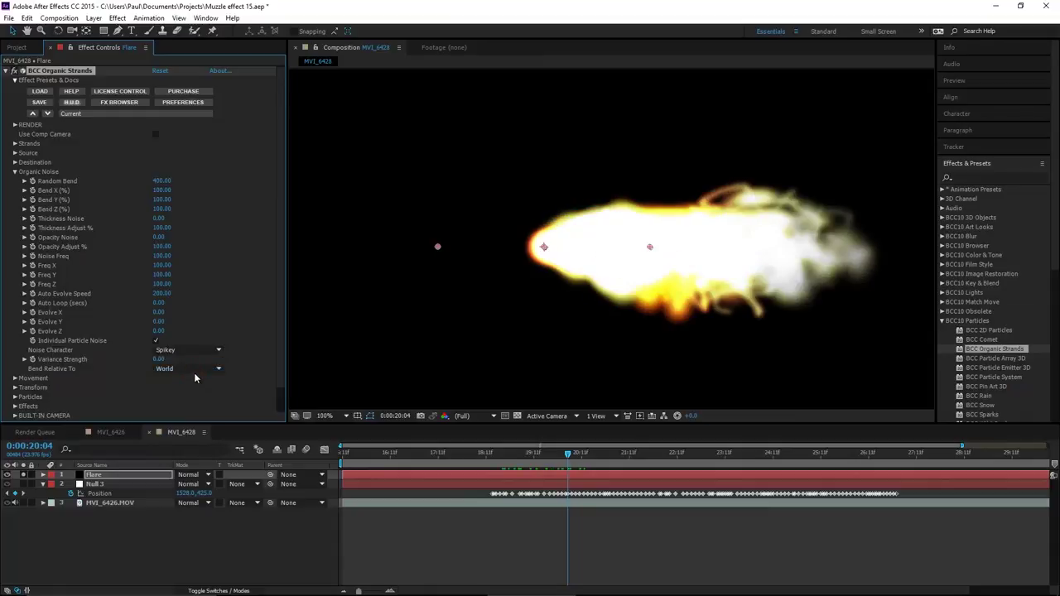
- Set the particles' Transfer Mode to Screen and their Opacity to 21
click(14, 172)
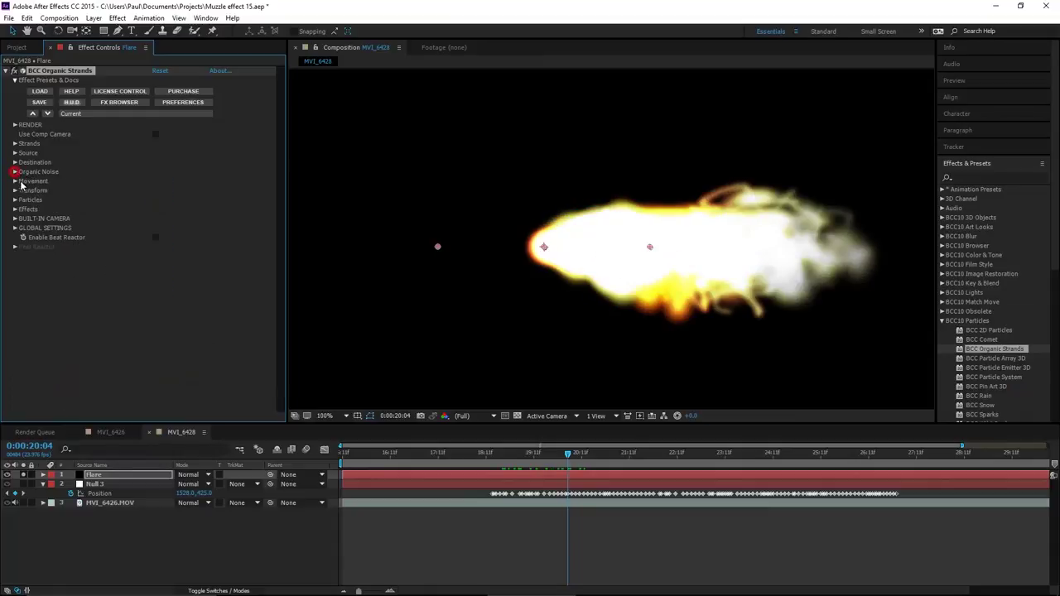
click(14, 200)
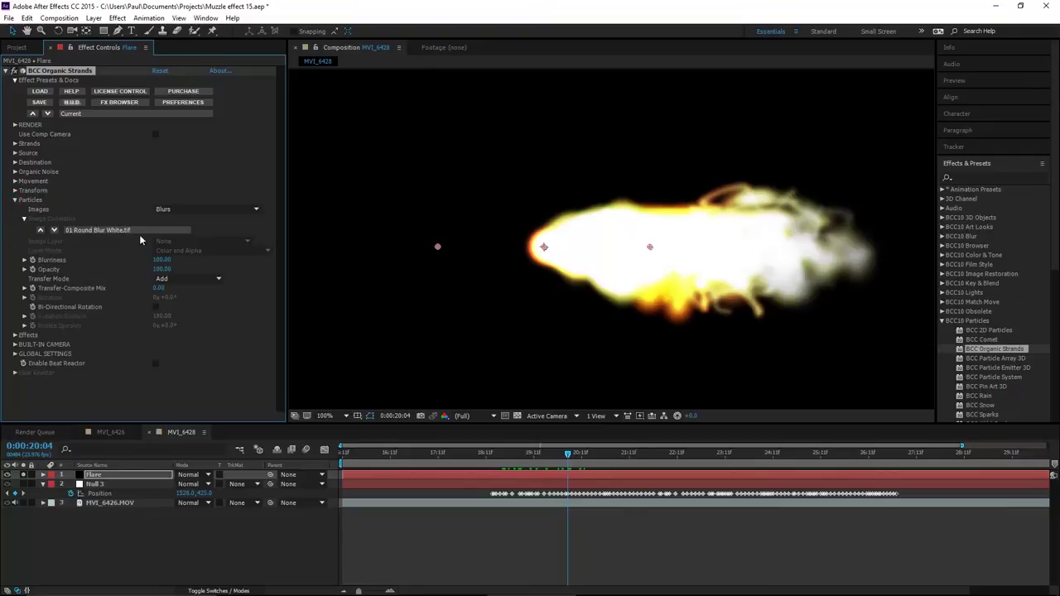
drag(159, 269, 620, 240)
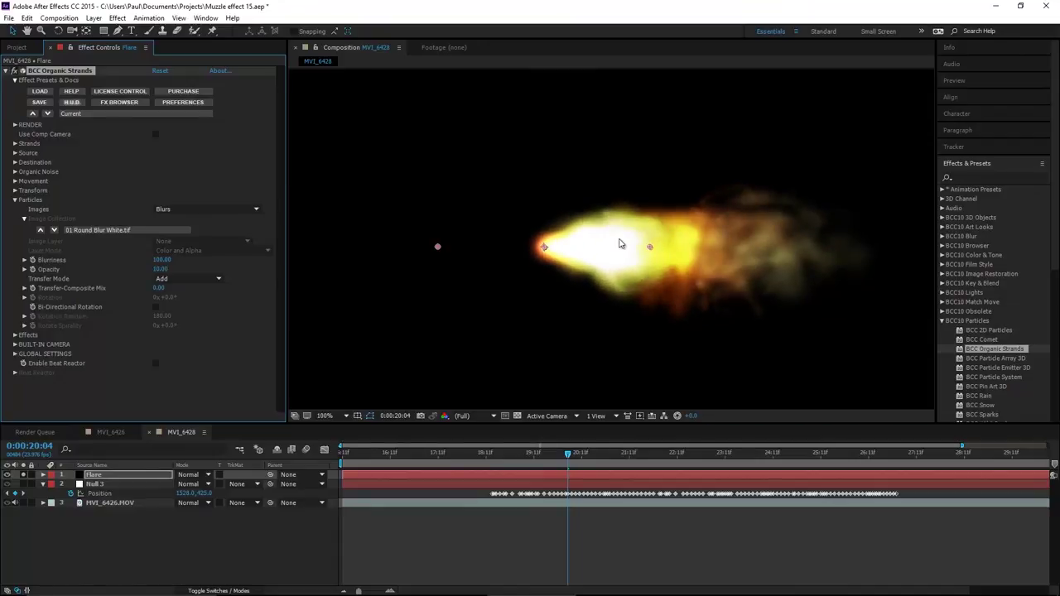
click(181, 283)
click(180, 329)
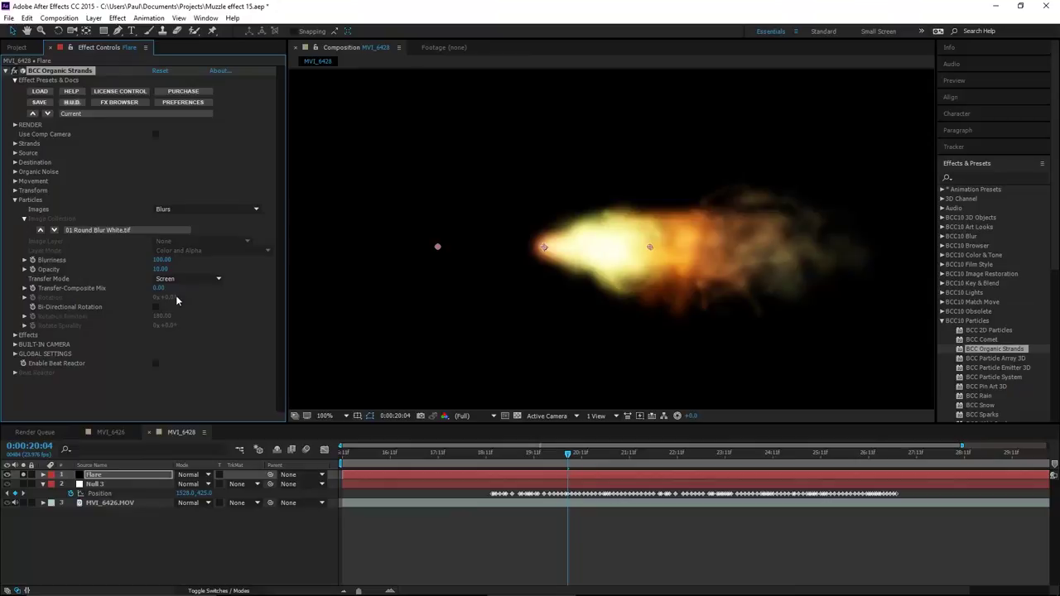
drag(160, 271, 164, 270)
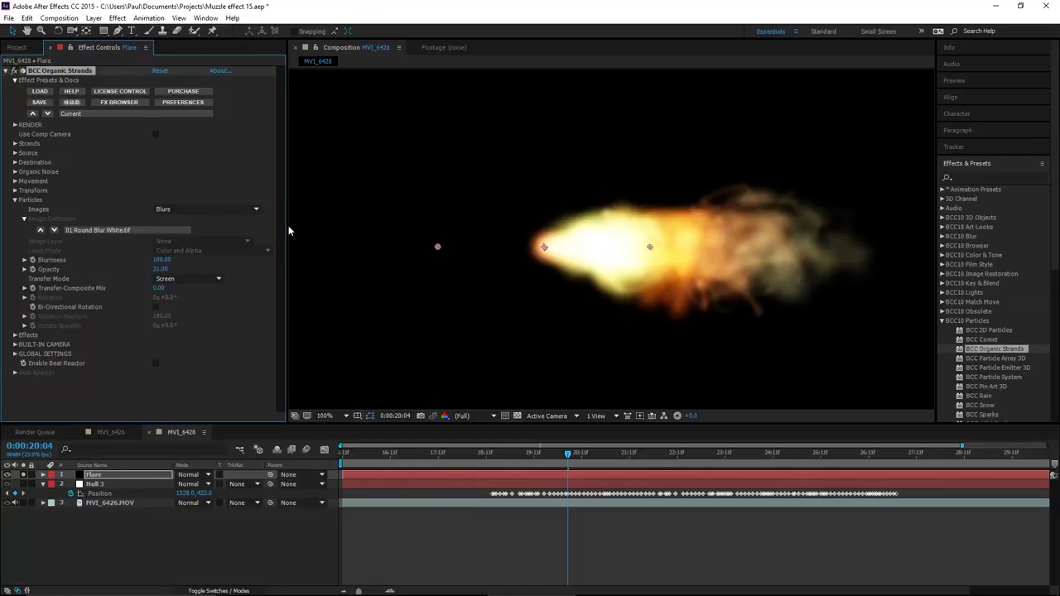
- Switch the particle Images to Image Collection and use the Cloud 02 White.tif image
click(196, 208)
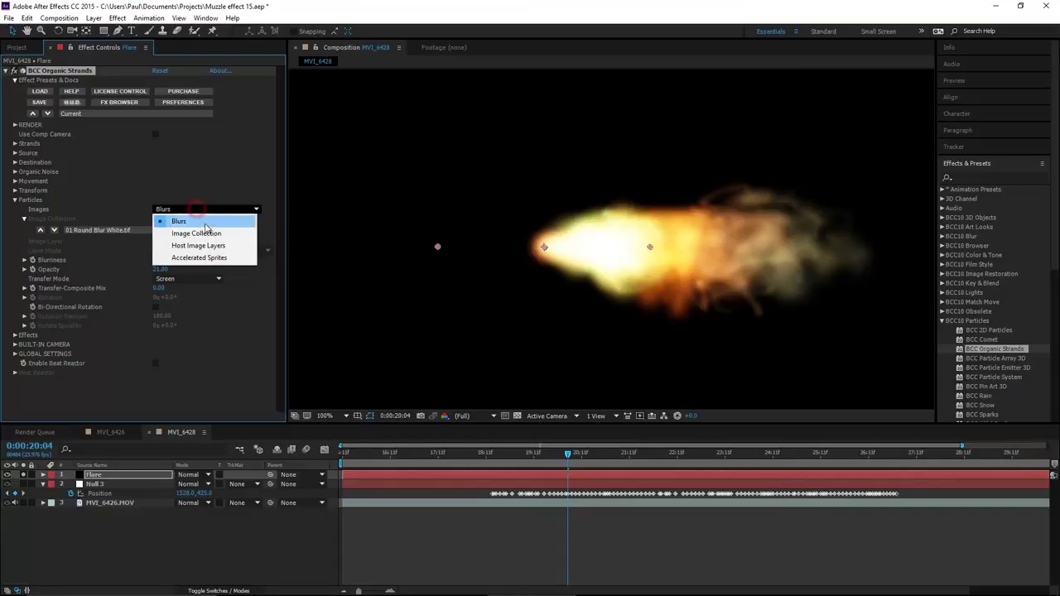
click(213, 235)
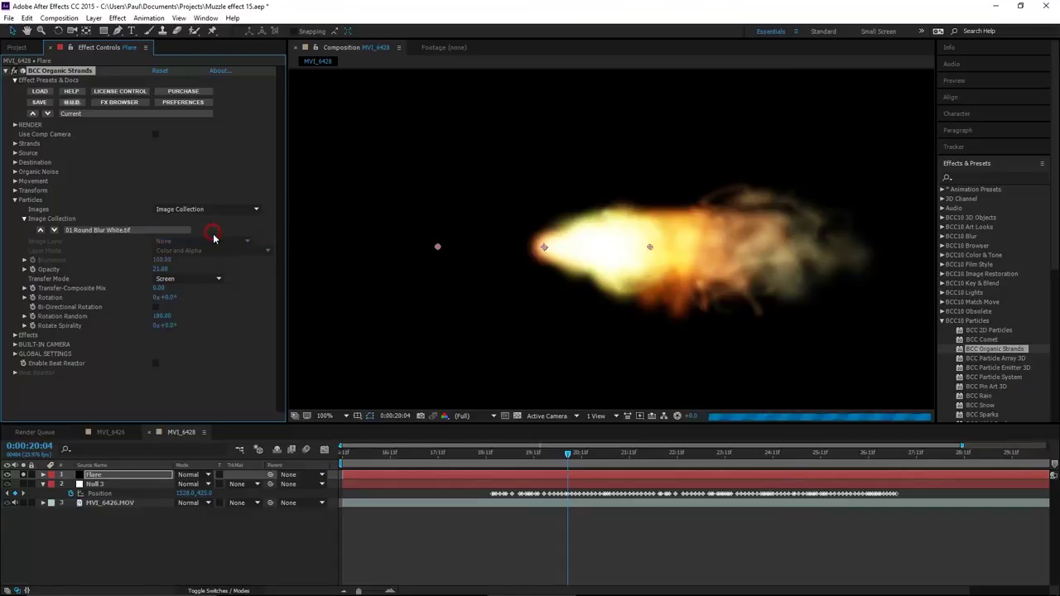
click(153, 232)
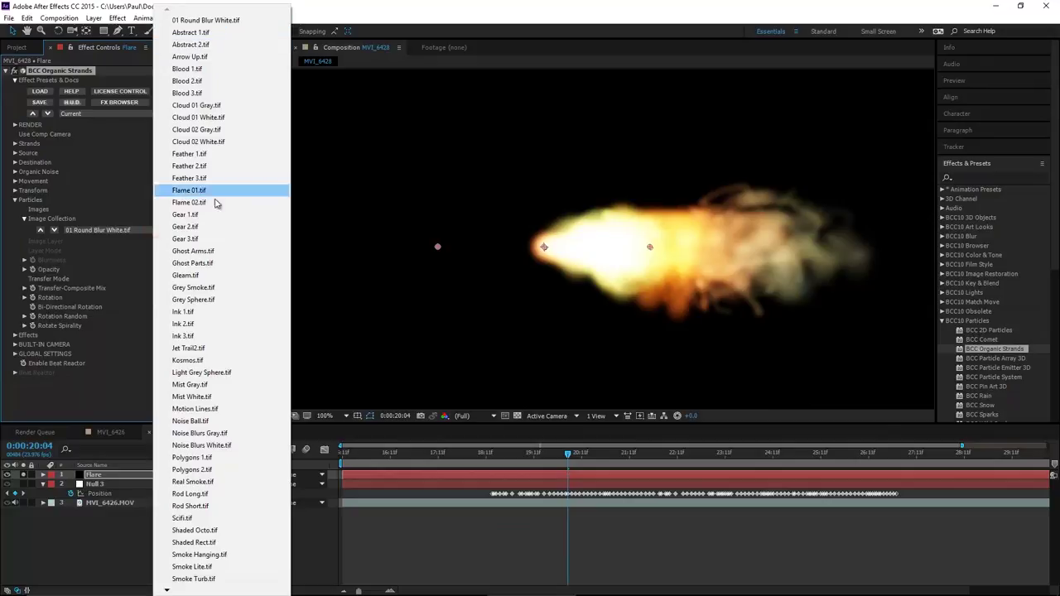
click(208, 142)
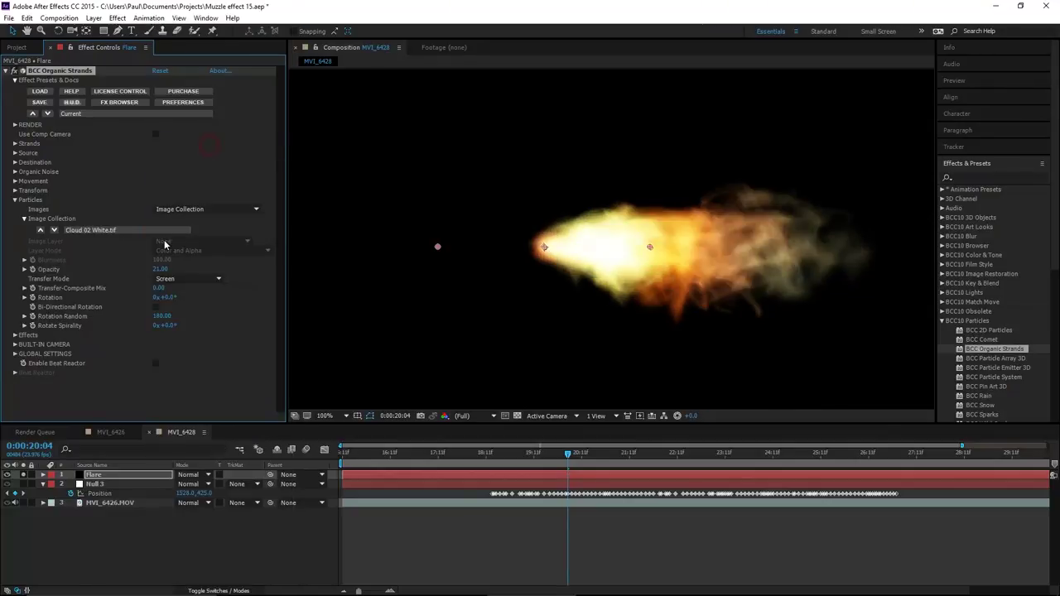
- Try the Mist White and Real Smoke particle images, settle on Noise Blurs White.tif, and check the flare at 0:00:19:22
click(119, 232)
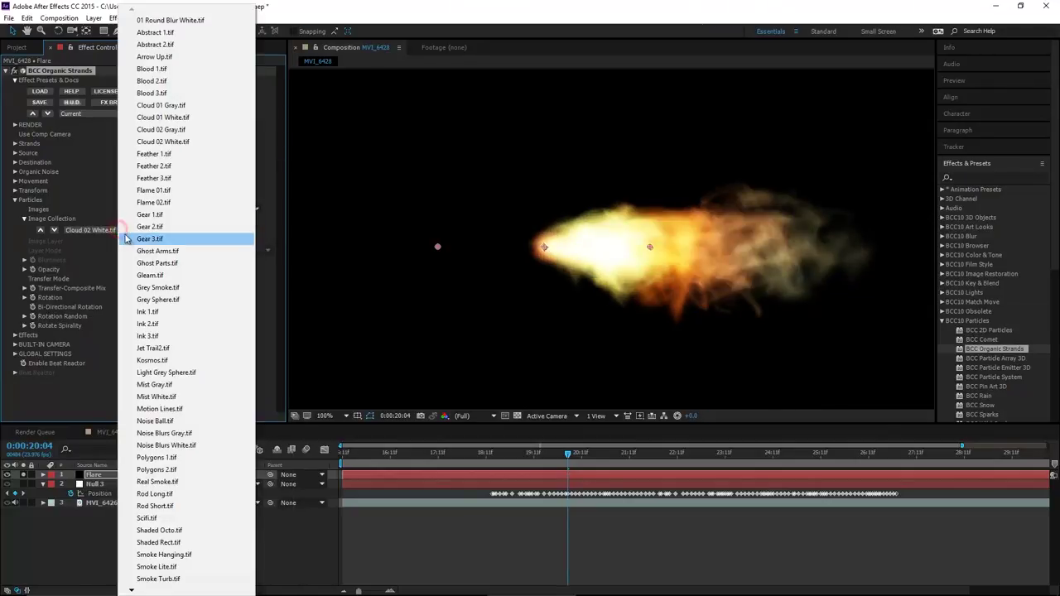
click(149, 397)
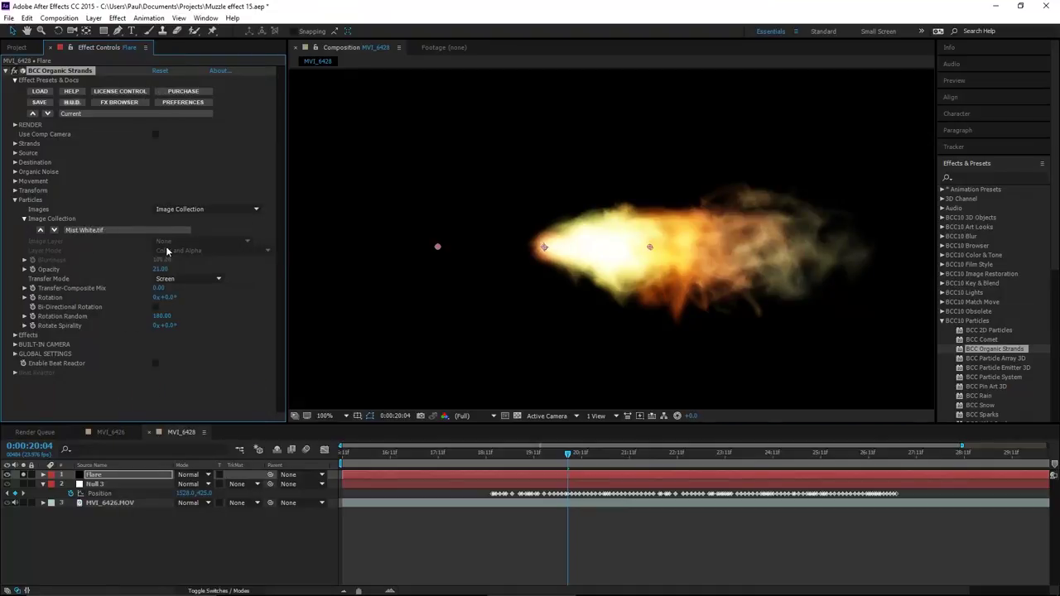
click(157, 231)
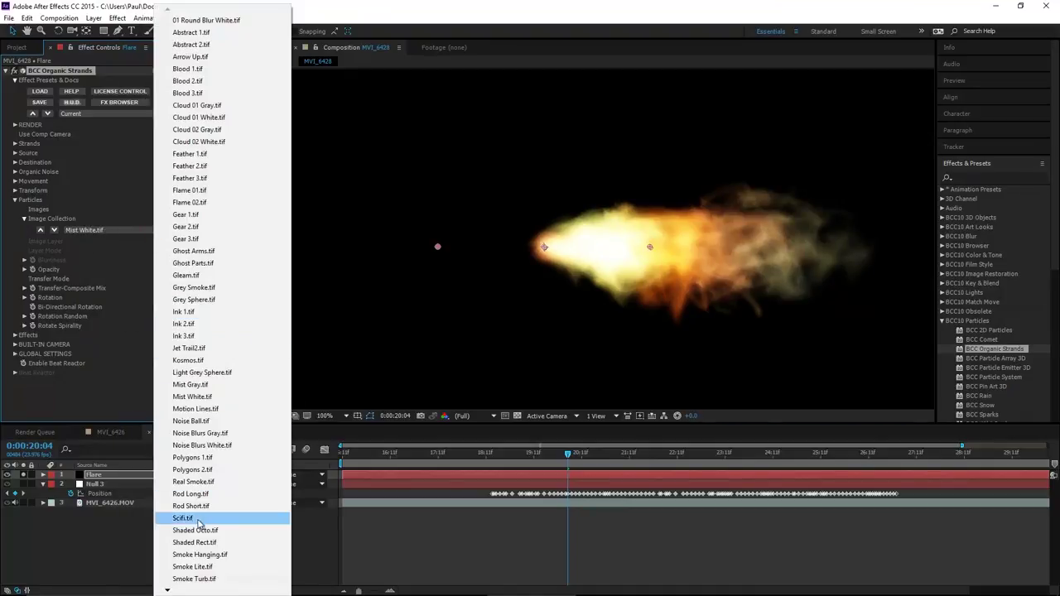
click(193, 481)
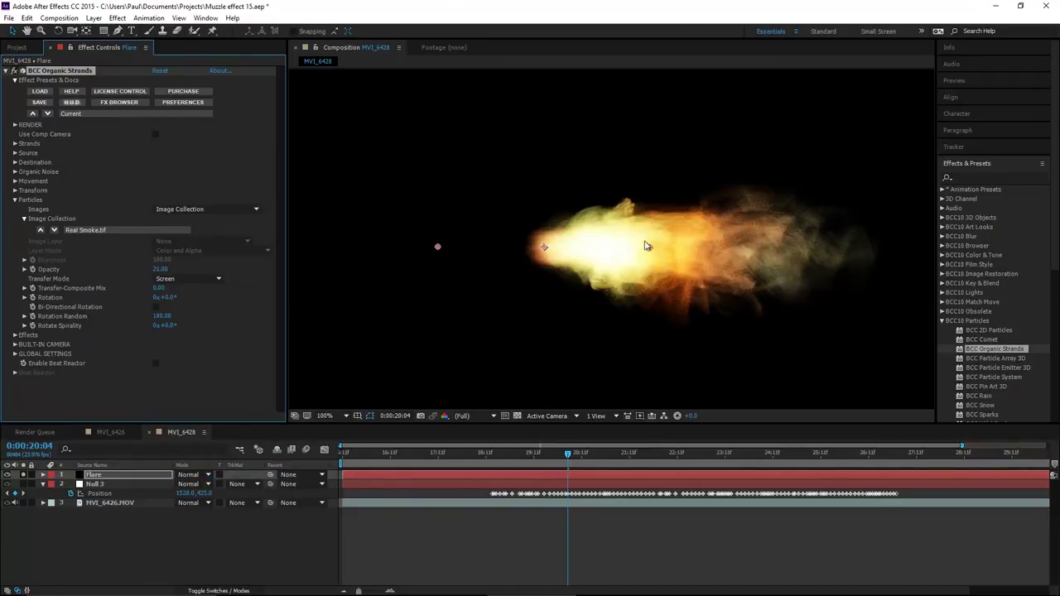
click(104, 229)
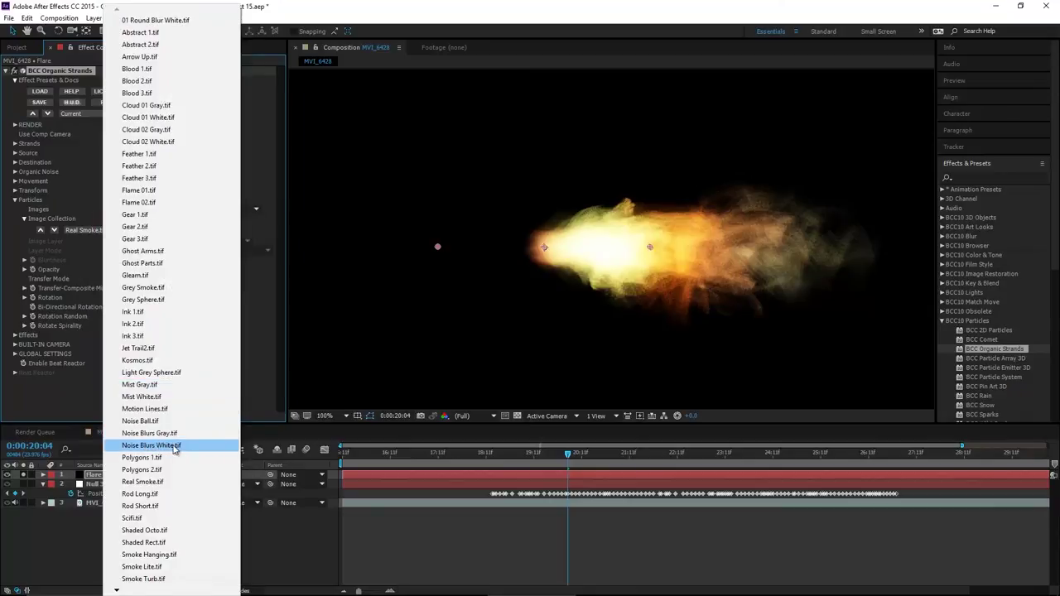
click(174, 446)
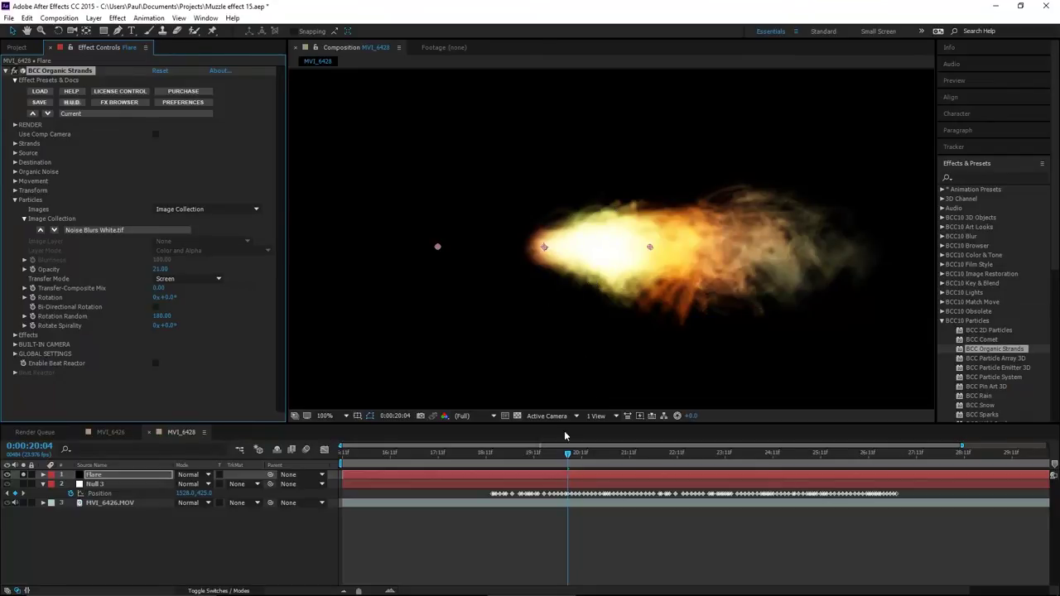
mouse_move(555, 463)
mouse_down()
mouse_move(538, 463)
mouse_move(585, 463)
mouse_move(556, 463)
mouse_up()
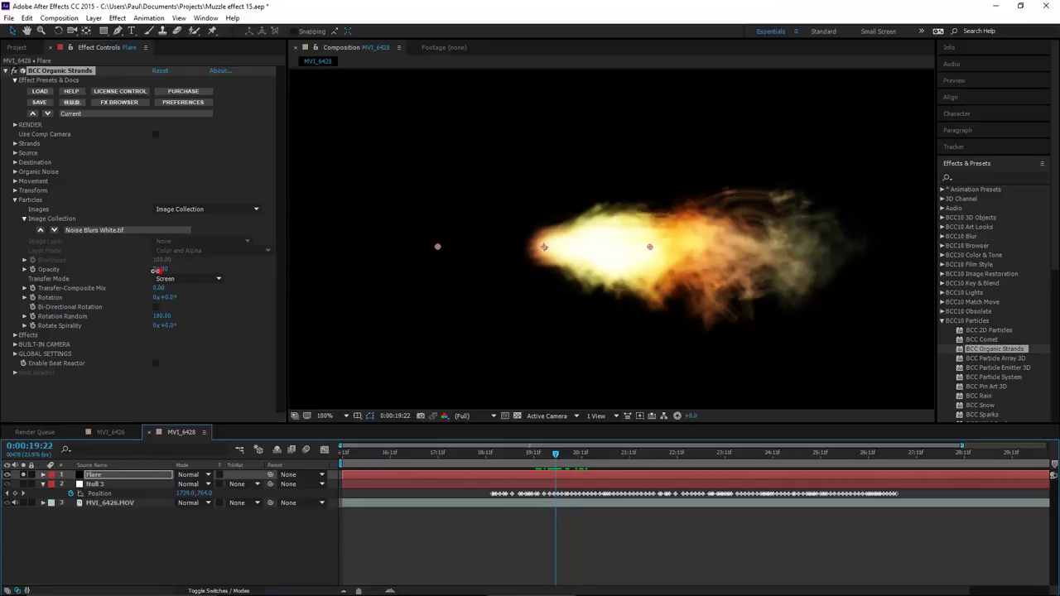
- Lower the particles' Opacity to about 15 and adjust their Transfer-Composite Mix
drag(154, 270, 153, 270)
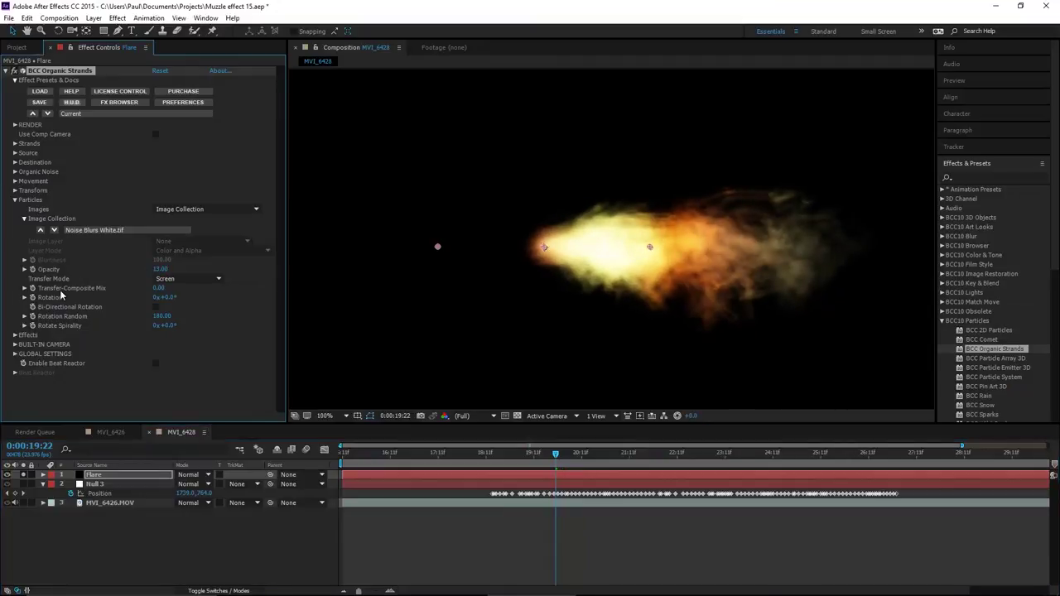
drag(158, 291, 162, 290)
click(15, 199)
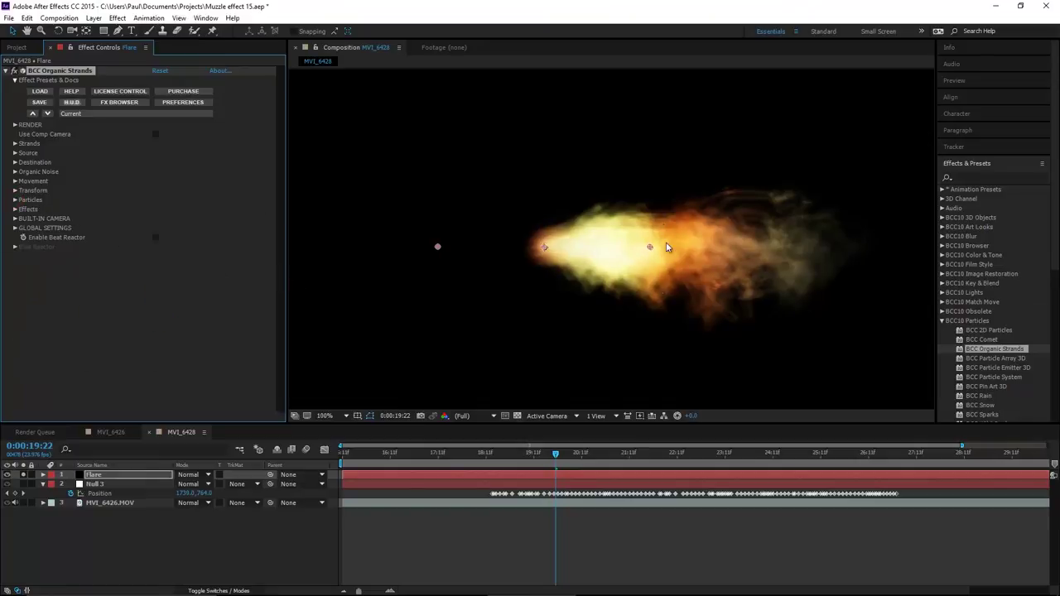
key(comma)
key(comma)
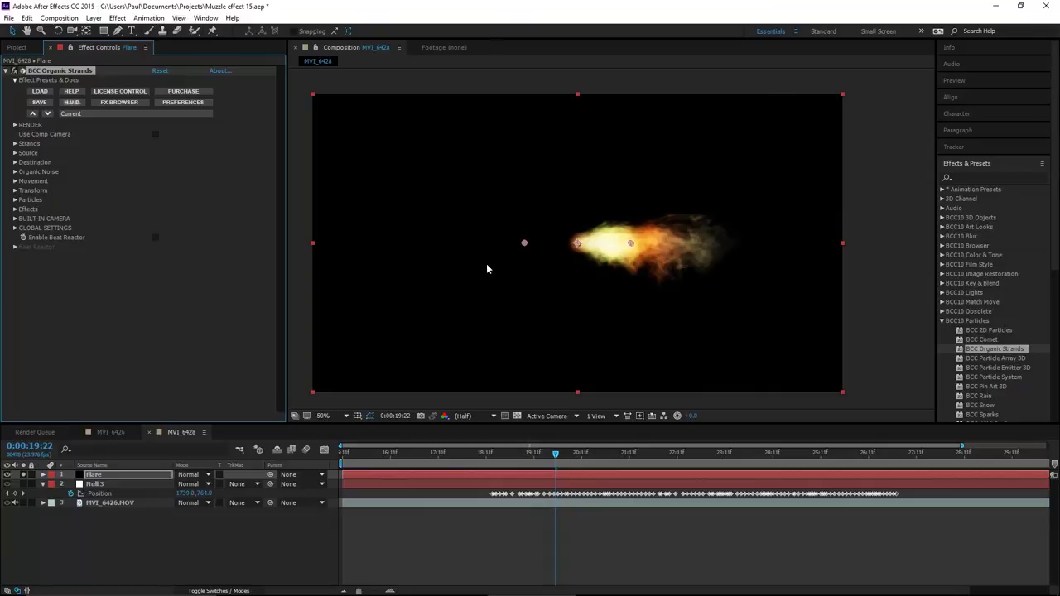
- Reshape the strands' Opacity Graph into a smooth curve that drops early and tapers to a faint tail
click(14, 144)
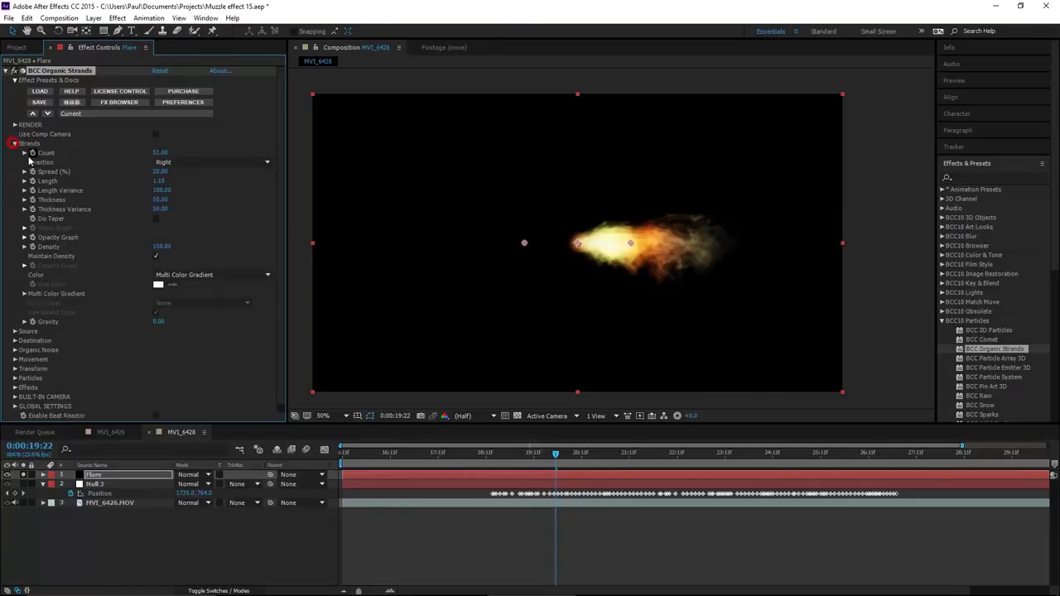
click(25, 237)
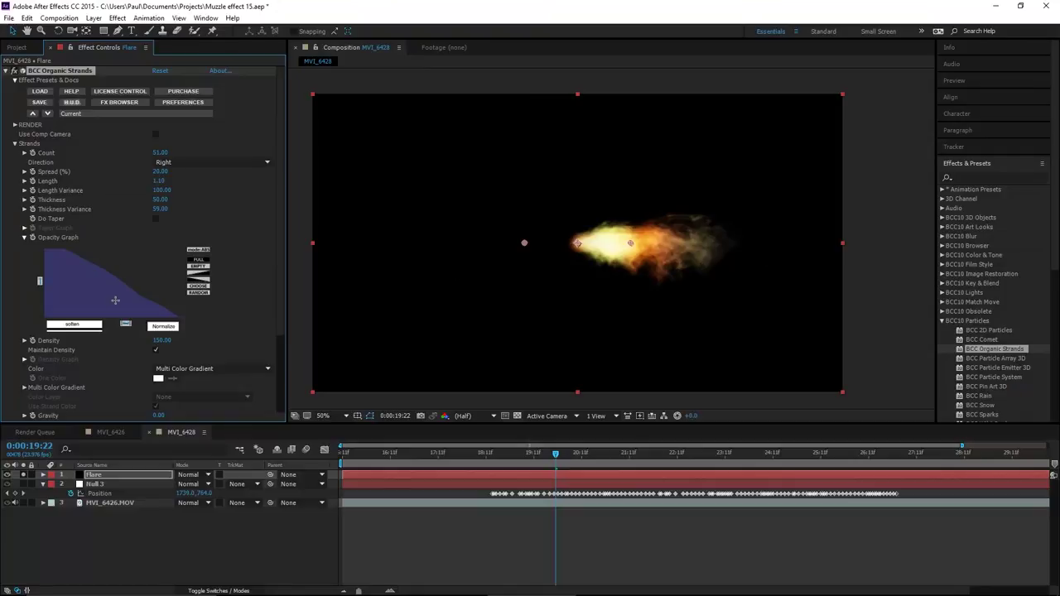
drag(115, 300, 205, 308)
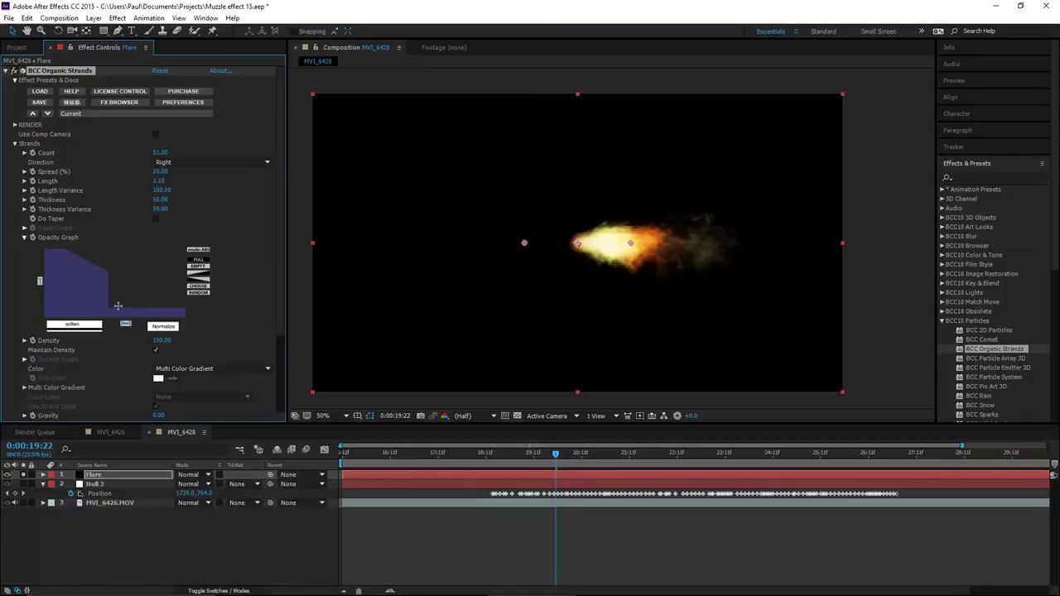
drag(117, 305, 169, 310)
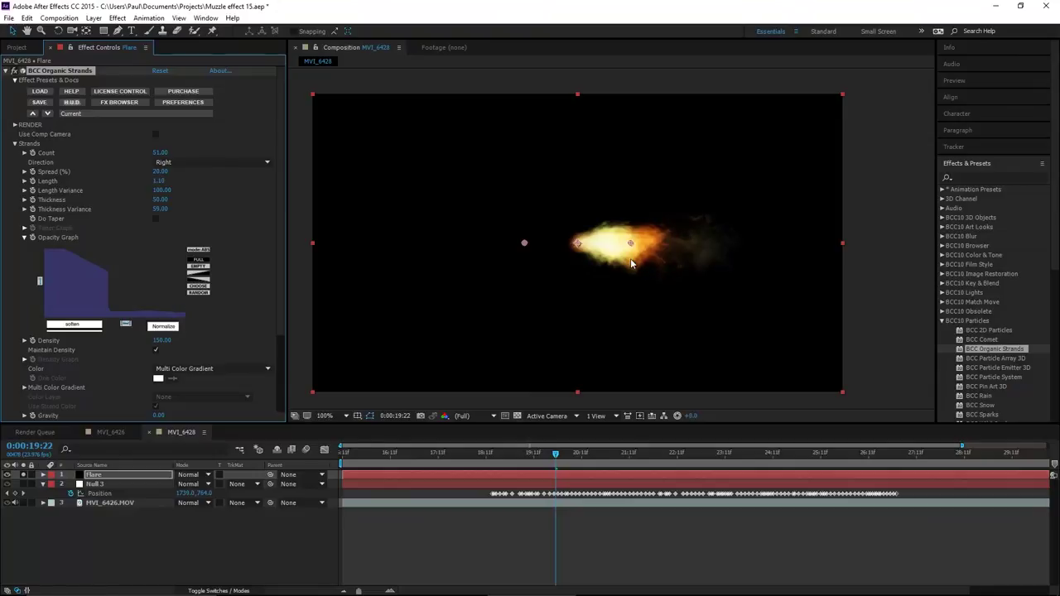
scroll(631, 259, up, 2)
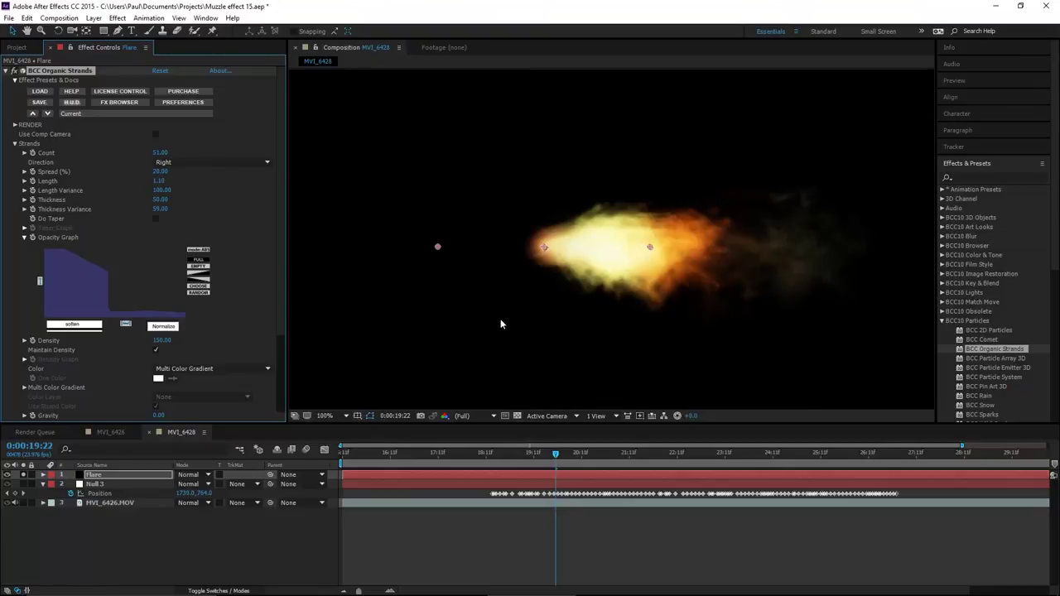
mouse_move(37, 244)
mouse_down()
mouse_move(64, 251)
mouse_move(107, 294)
mouse_move(198, 320)
mouse_up()
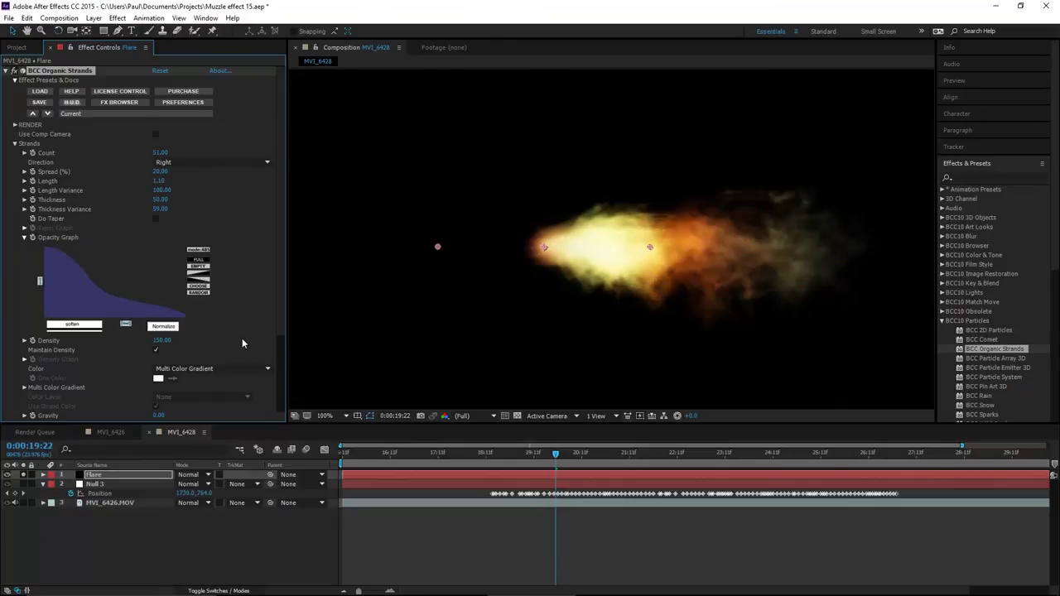
click(24, 238)
- Enable Do Taper for the strands and view the Taper Graph
click(156, 219)
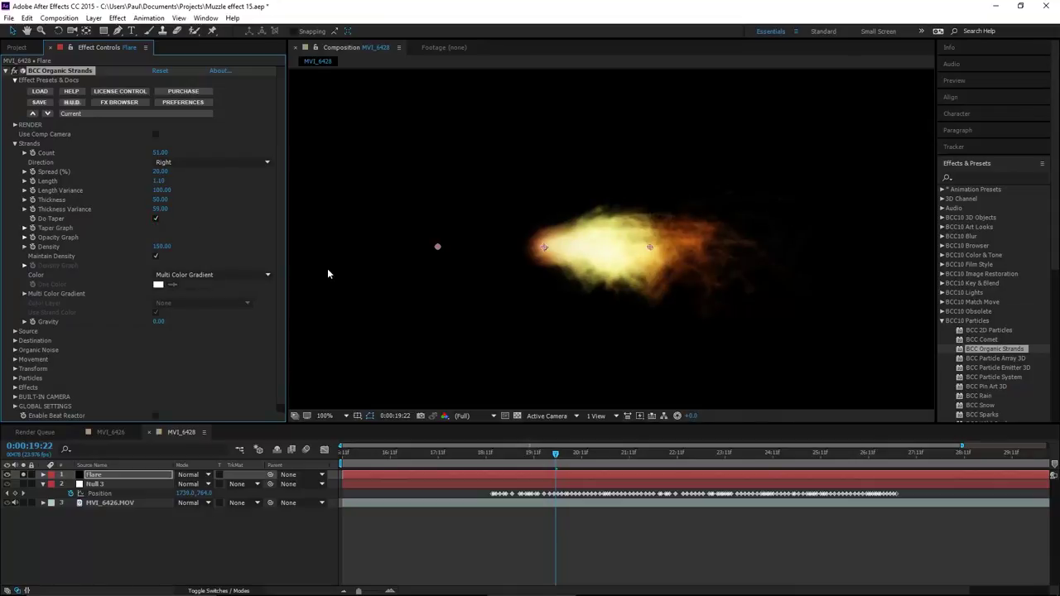
click(24, 227)
click(24, 228)
- Set the strands' Density to 250 and their Length to 1.30
click(161, 246)
text(250)
key(Return)
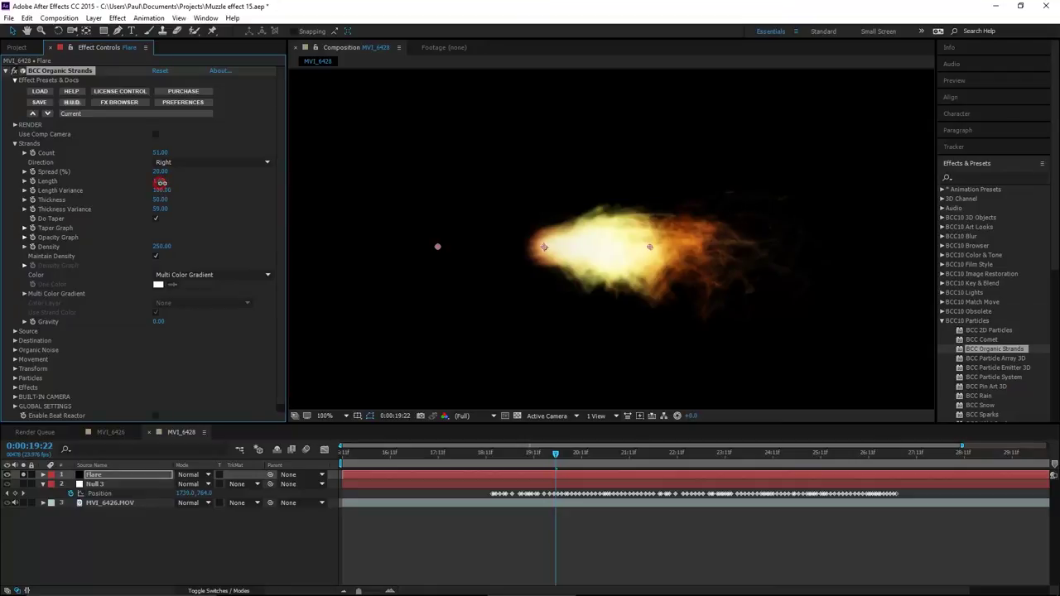
drag(162, 182, 162, 182)
key(comma)
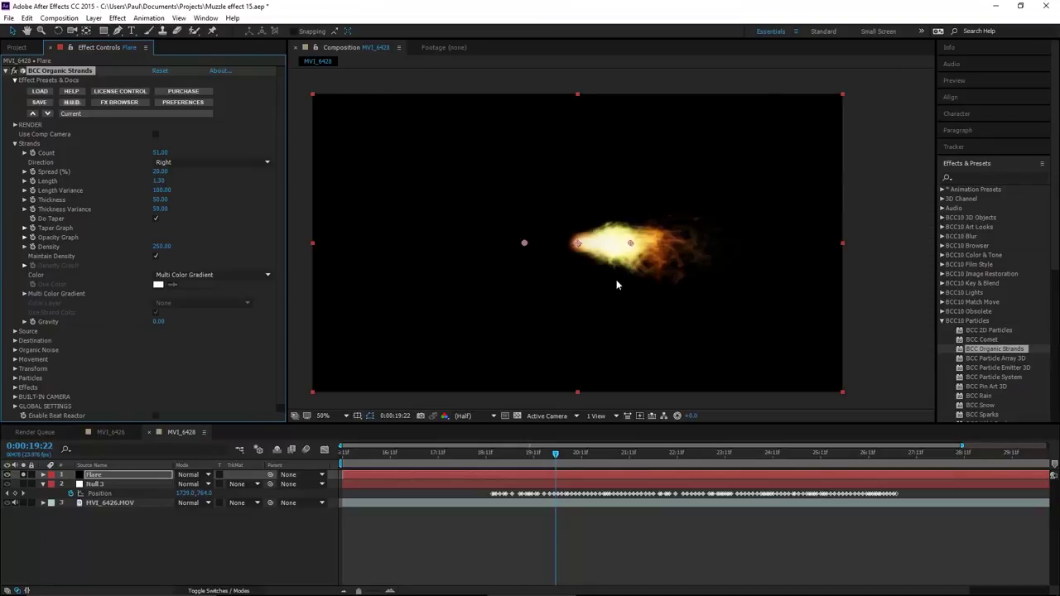
key(period)
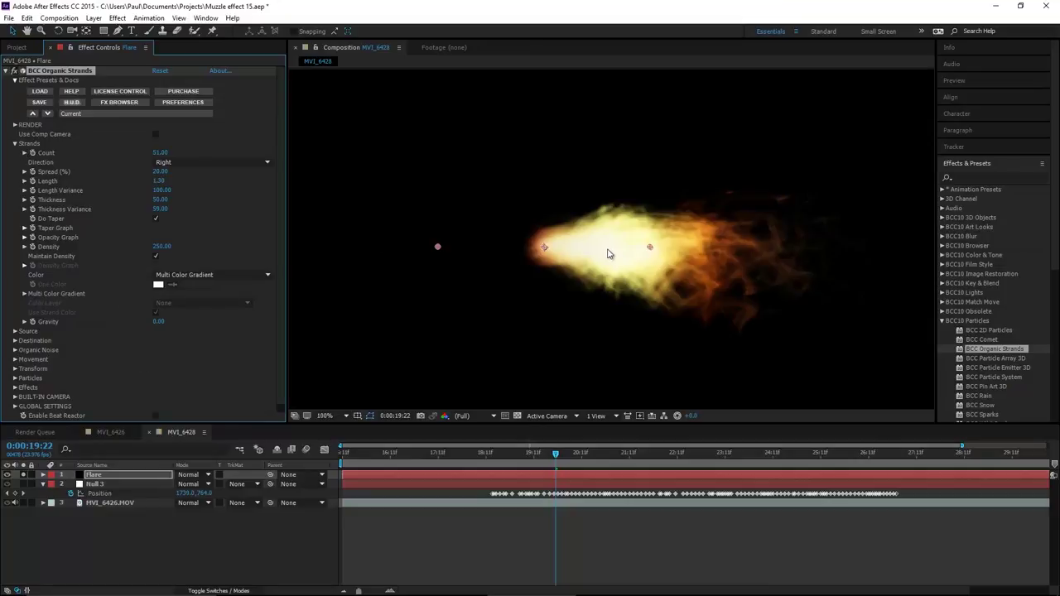
- Turn off solo on the Flare layer and check the flare over the gun footage
click(24, 475)
key(comma)
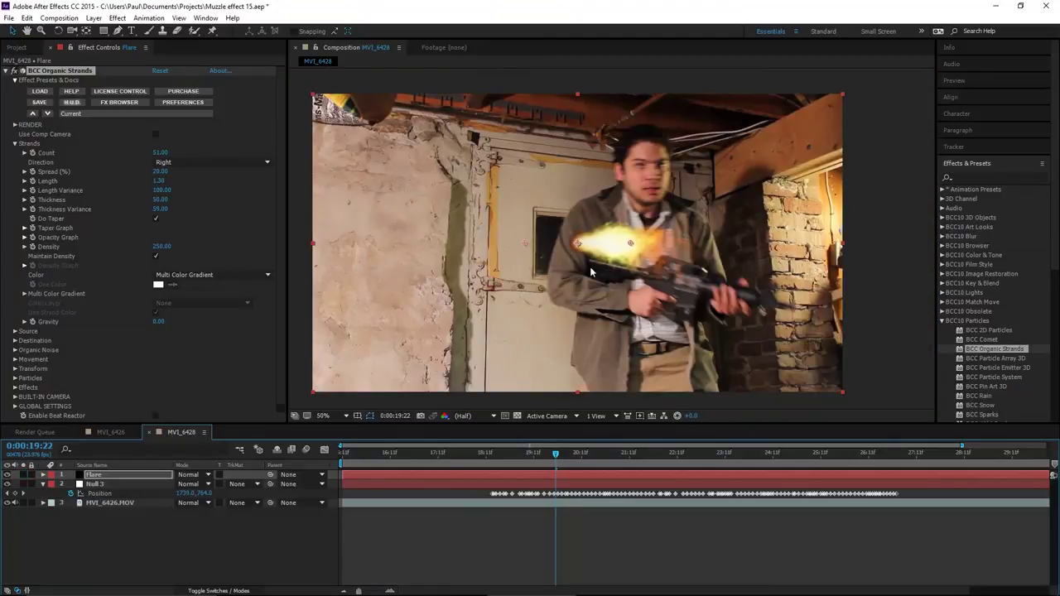
key(period)
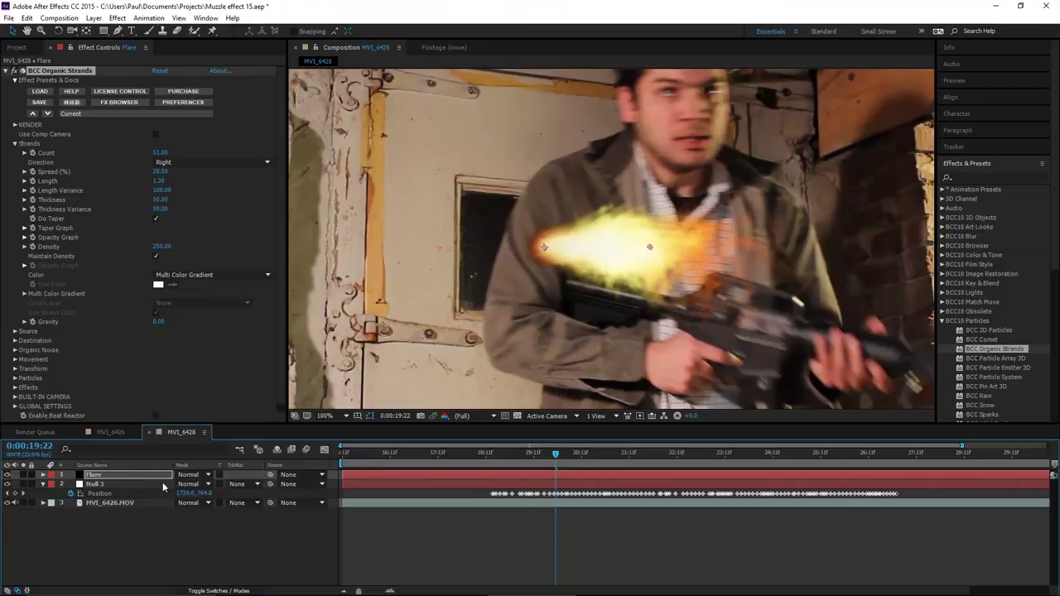
- Try the Screen blending mode on the Flare layer and return it to Normal
click(186, 474)
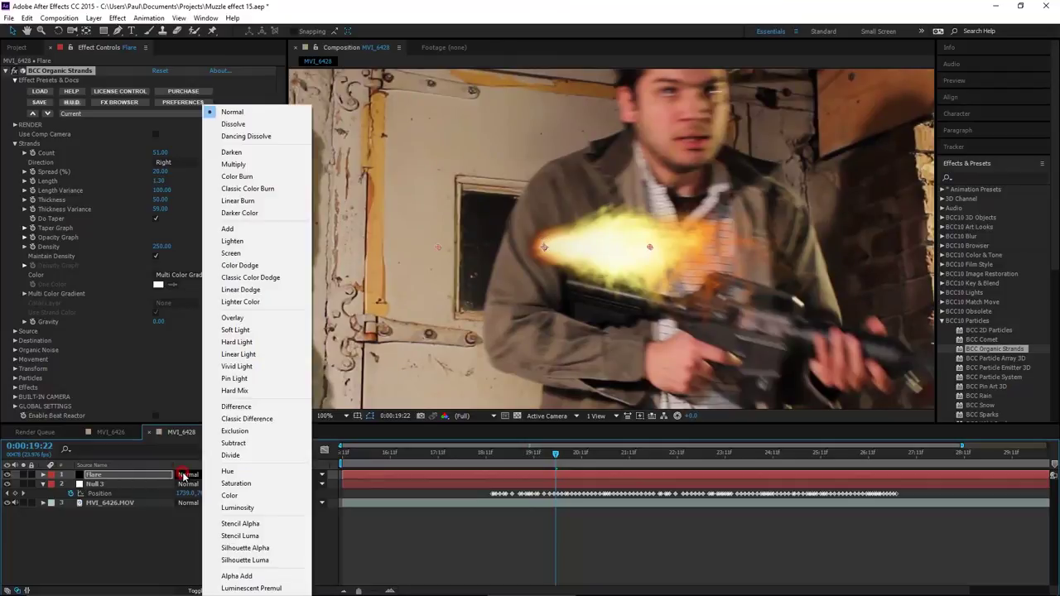
click(244, 254)
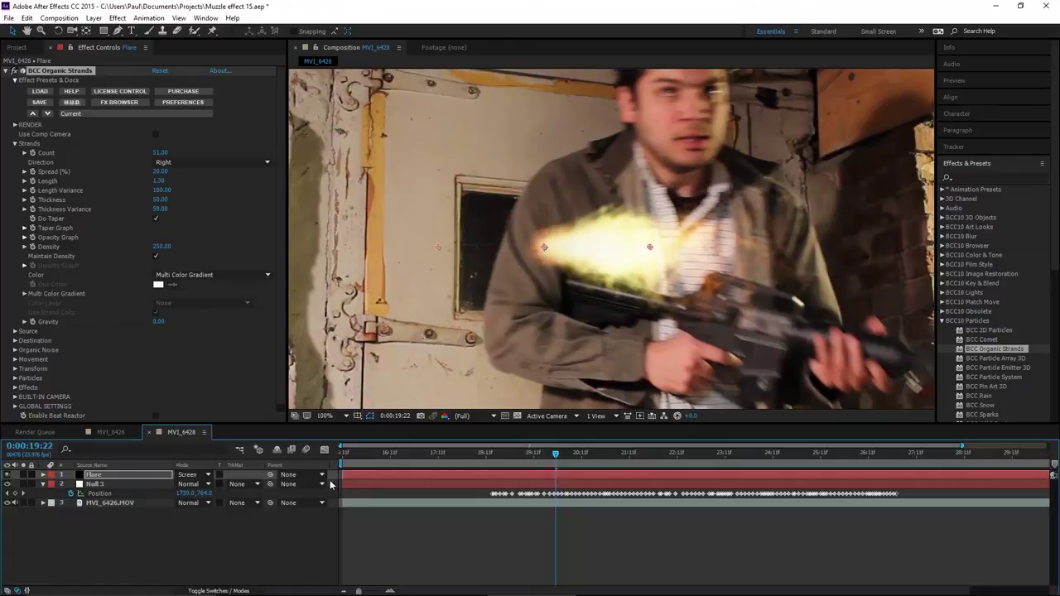
click(188, 478)
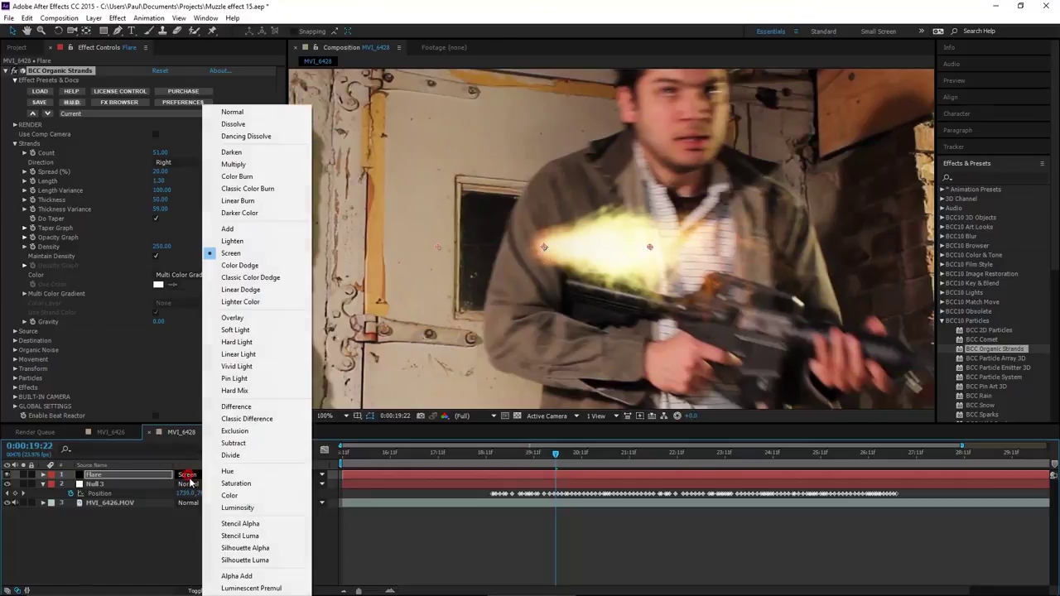
click(232, 110)
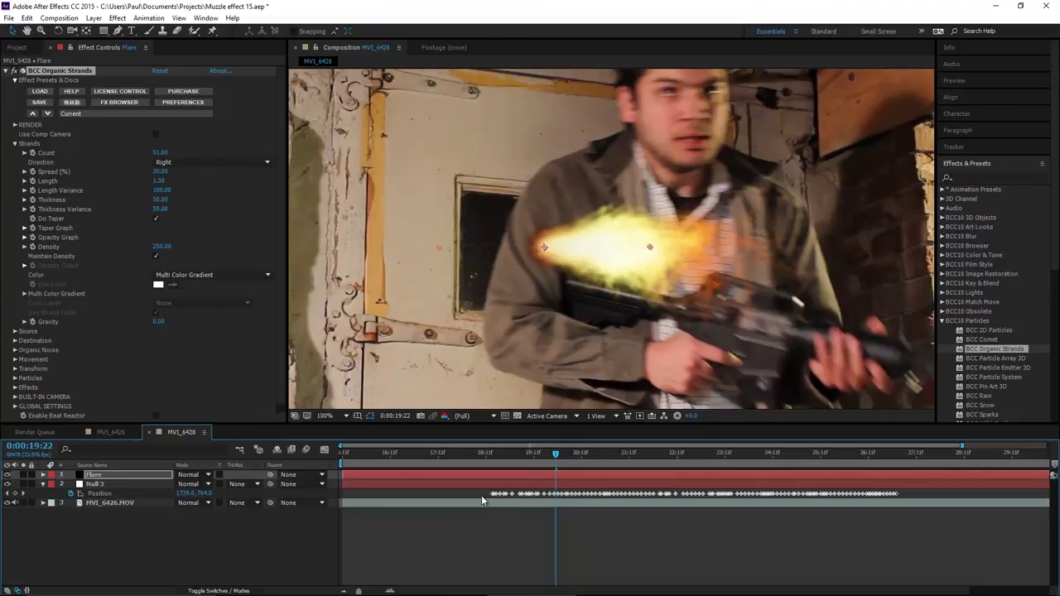
- At 0:00:18:15, enable keyframing for the Flare effect's Transform properties Center XY, Rotate X, Rotate Y and Rotate Z
click(494, 458)
scroll(843, 285, down, 2)
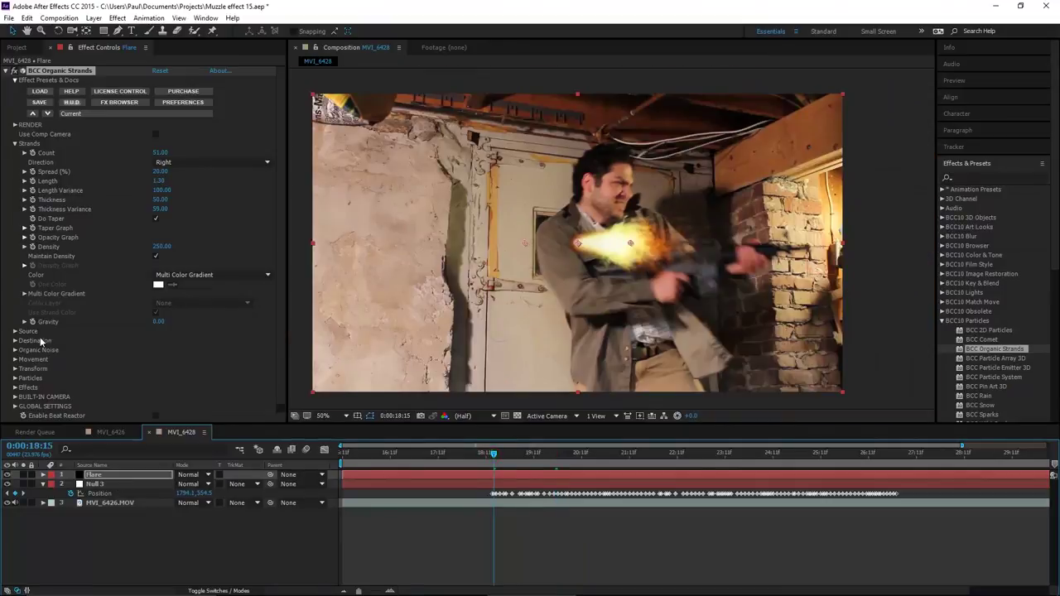
click(107, 485)
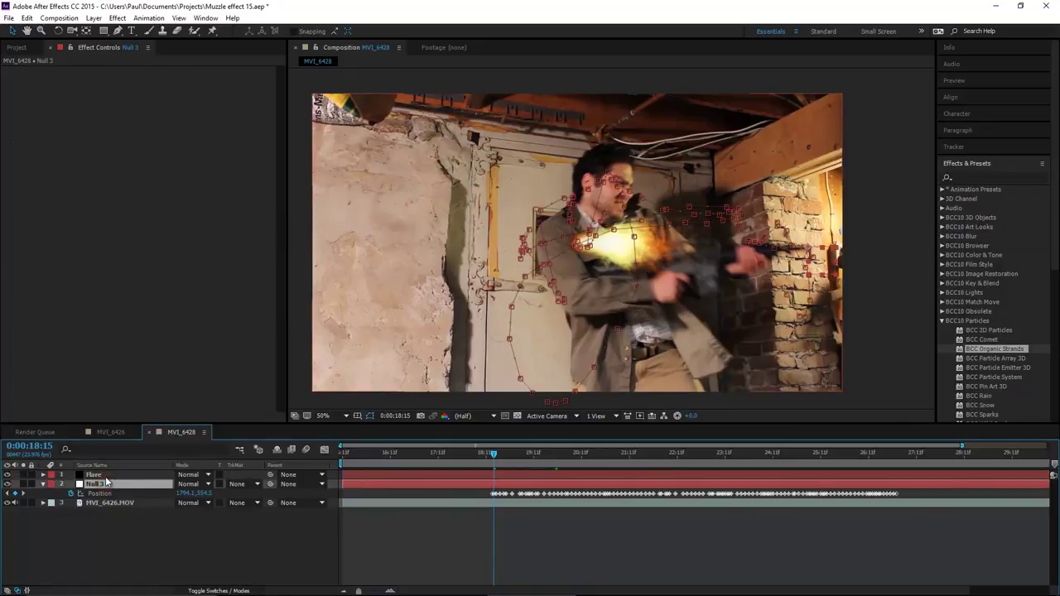
click(103, 475)
click(15, 145)
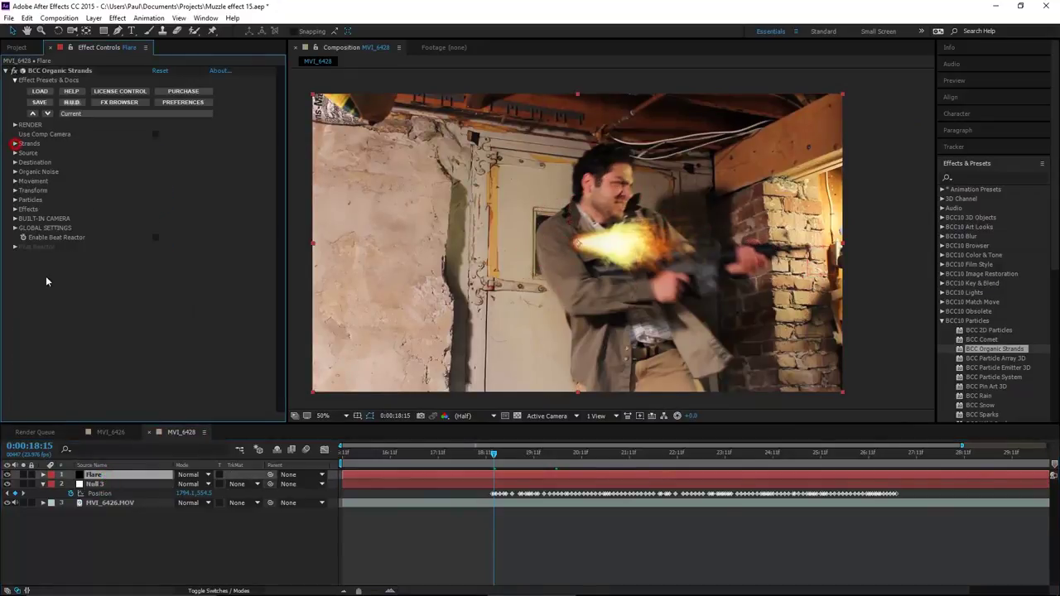
click(15, 192)
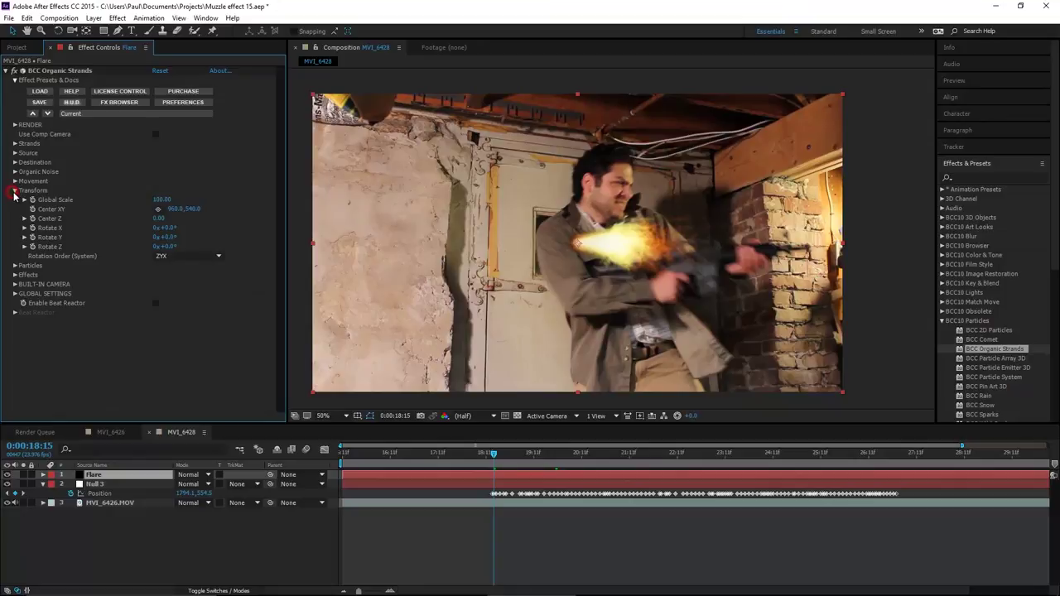
click(31, 209)
click(32, 218)
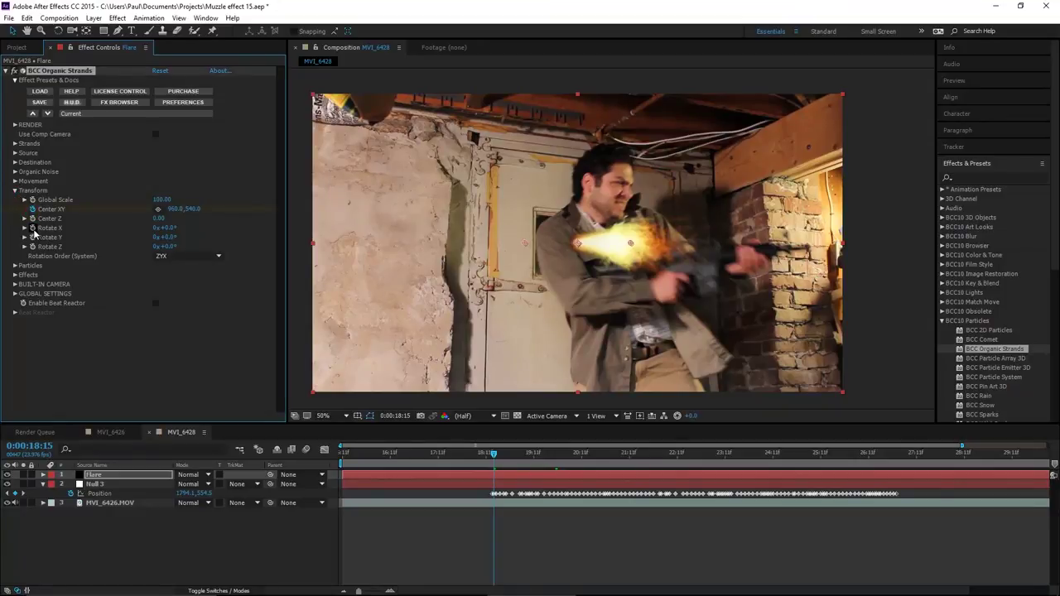
click(32, 228)
click(32, 238)
click(33, 247)
- Reveal the Flare layer's keyframed properties, link Center XY by expression to Null 3's Position, and check the attachment over time
click(101, 476)
key(u)
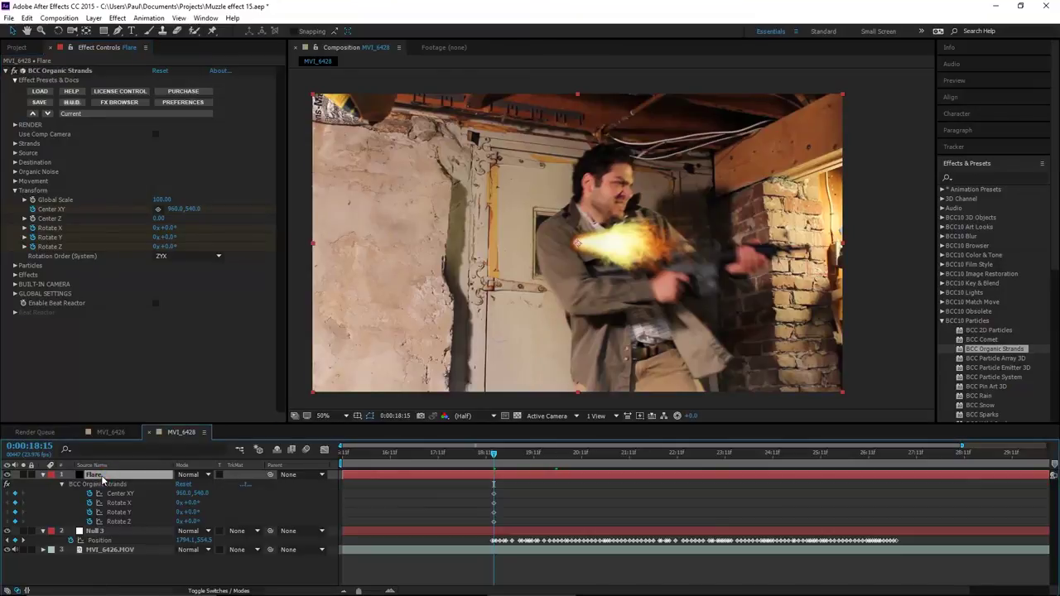
click(118, 494)
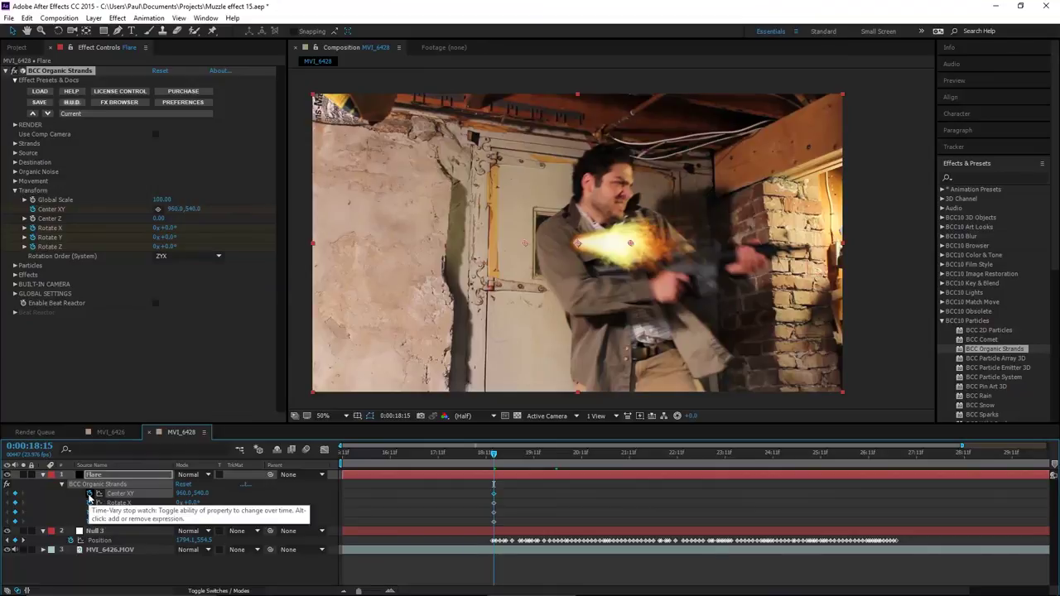
alt+click(90, 494)
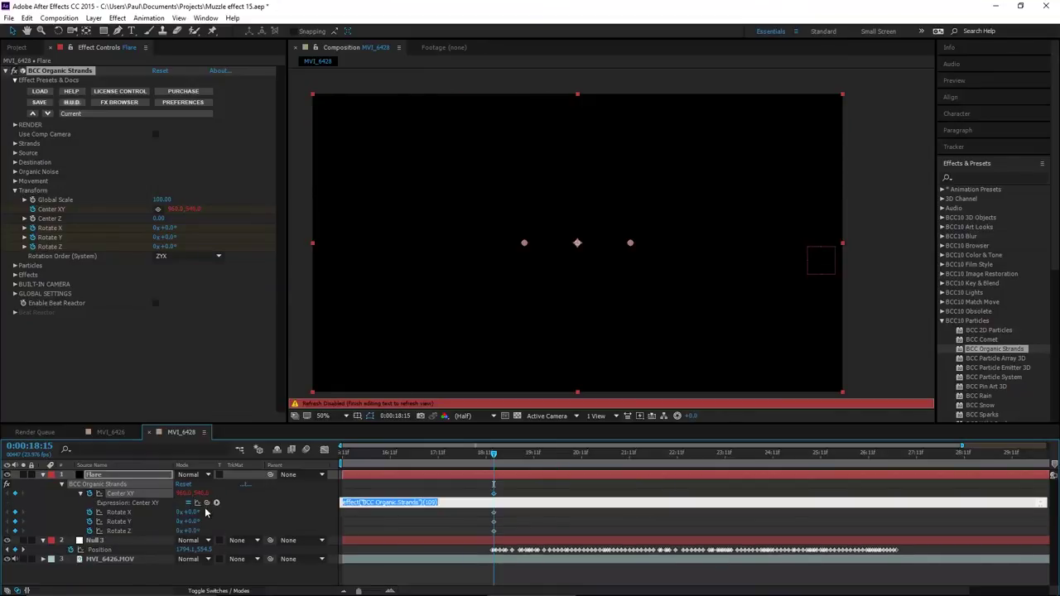
drag(207, 504, 109, 551)
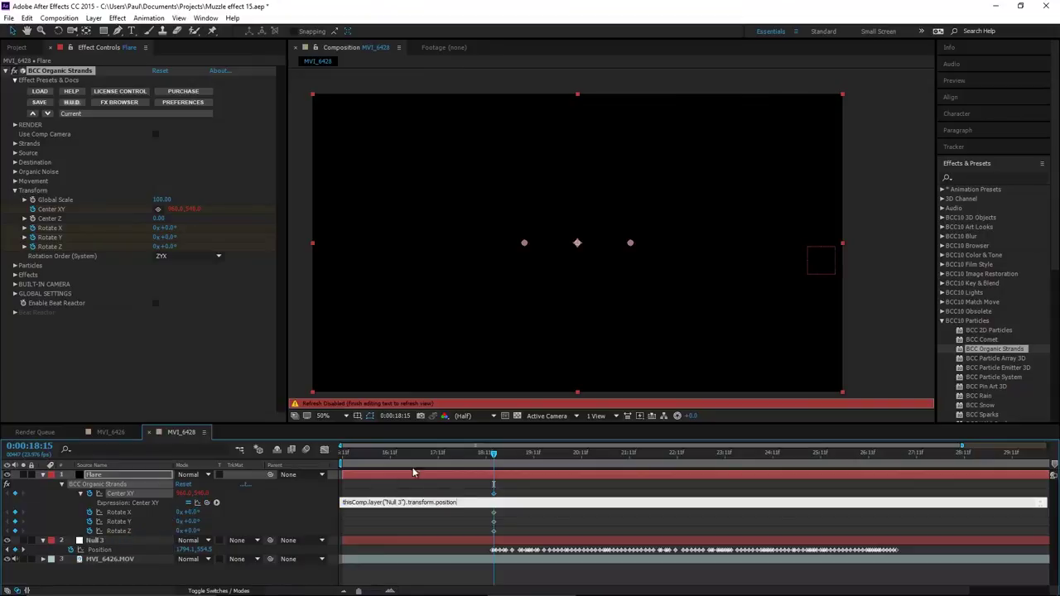
drag(465, 455, 494, 468)
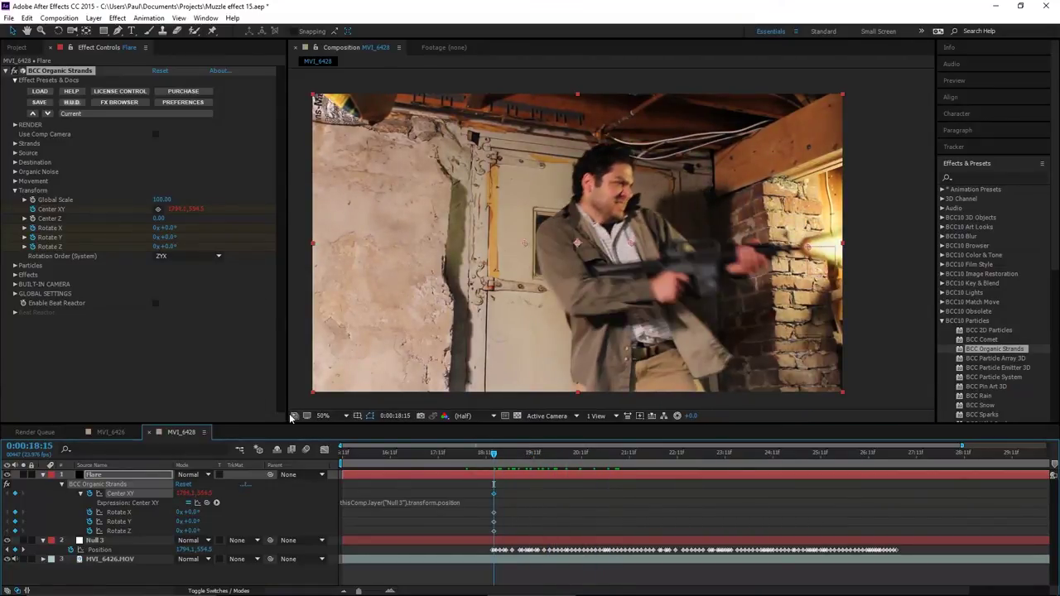
- Keyframe Rotate Z at 0:00:18:19 and 0:00:19:00 to align the flare with the barrel, using -11.0° at the second time
click(502, 454)
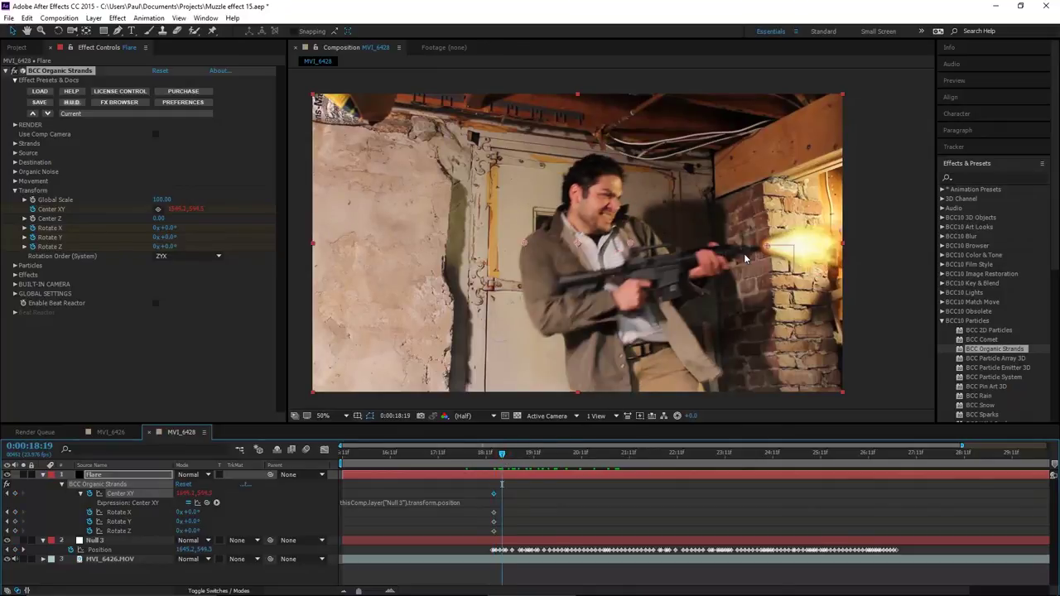
scroll(761, 269, up, 2)
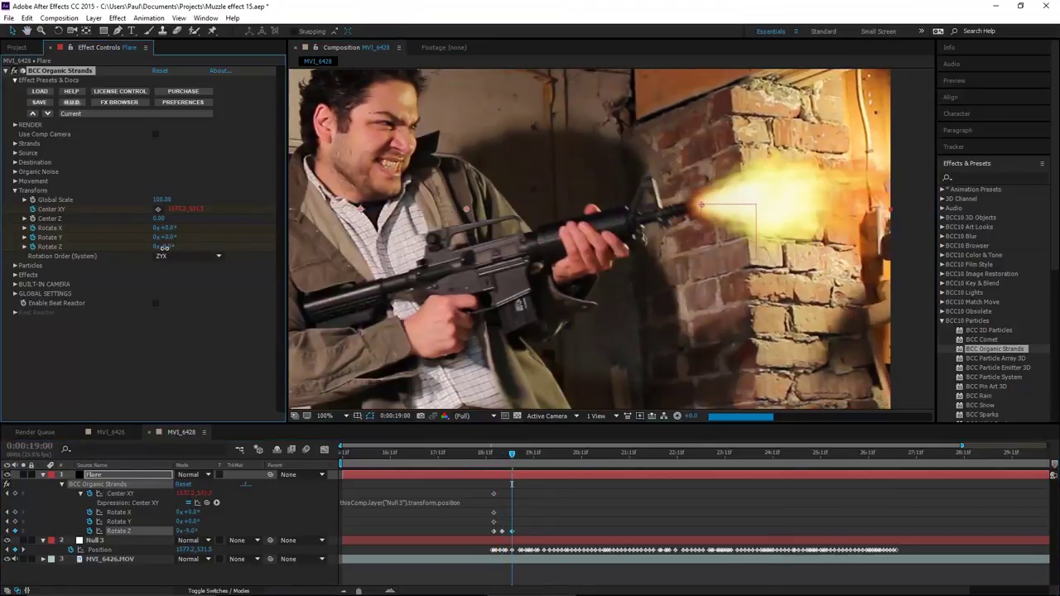
scroll(640, 282, down, 1)
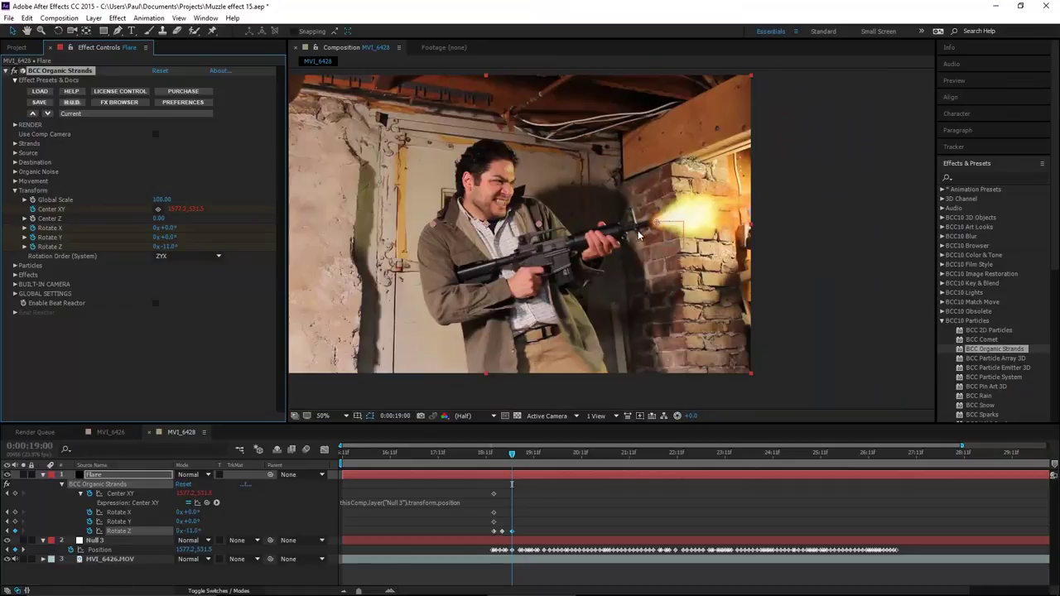
- At 0:00:19:09, add a Rotate Z keyframe at -11.0° and make it a hold keyframe
click(524, 453)
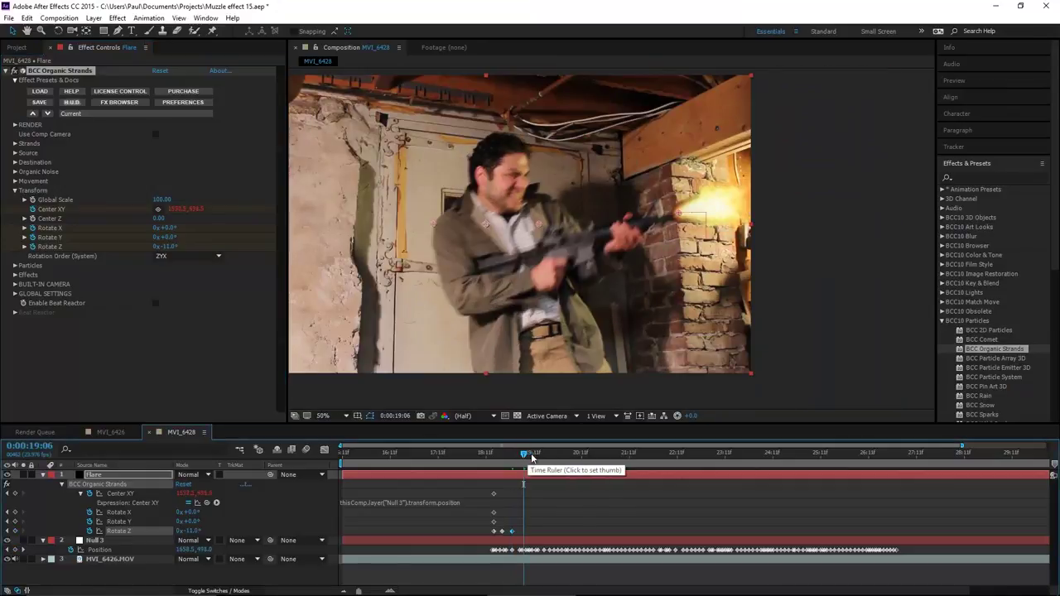
mouse_move(525, 454)
mouse_down()
mouse_move(537, 458)
mouse_move(527, 461)
mouse_up()
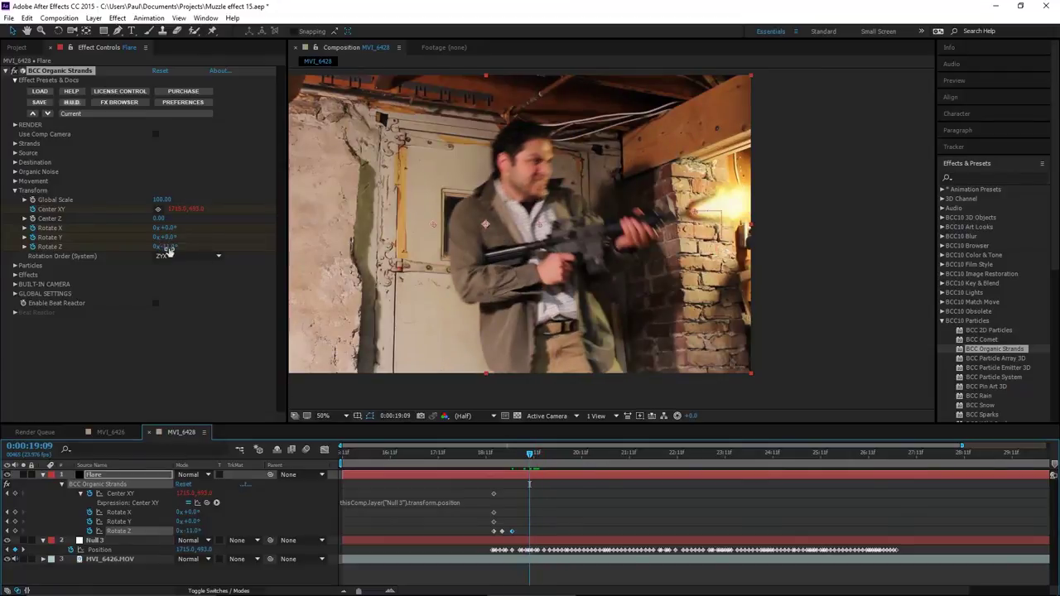
drag(165, 247, 168, 247)
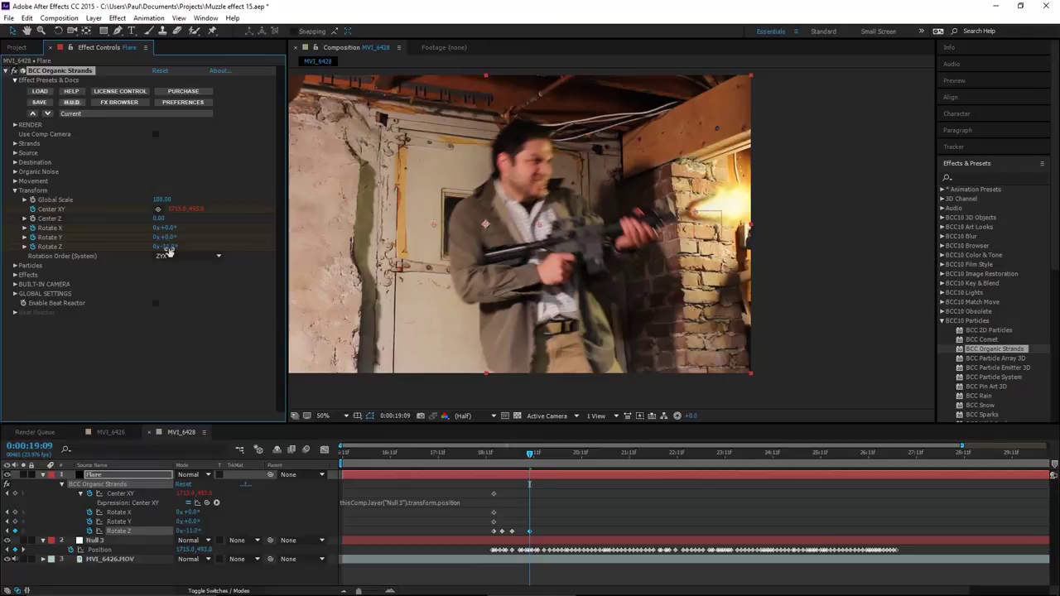
right_click(530, 532)
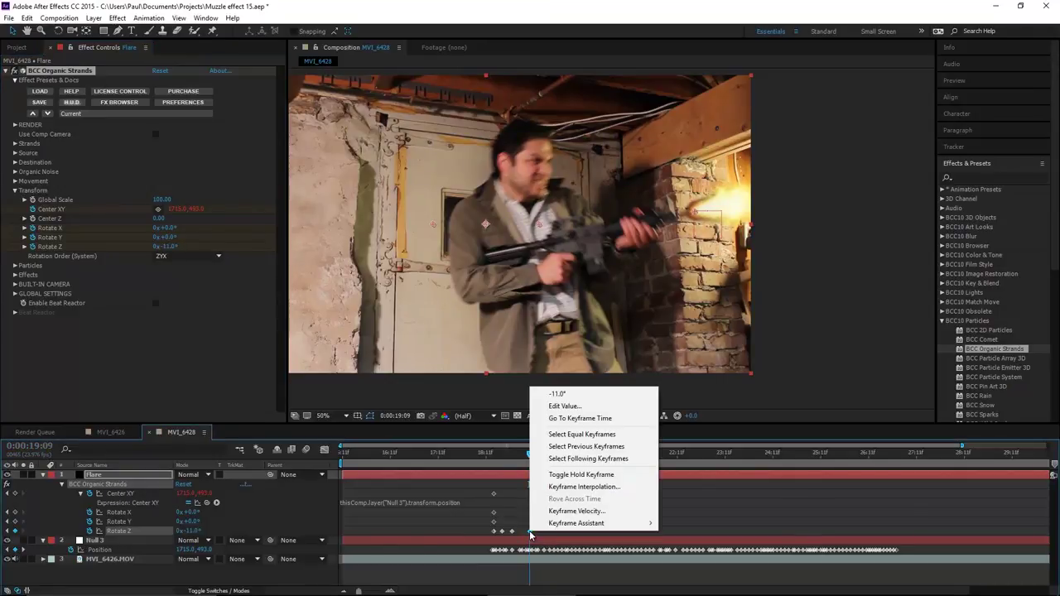
click(571, 479)
- At 0:00:20:06, set the flare's Rotate X to +10.0°, Rotate Y to -2.0° and Rotate Z to -13.0°
drag(530, 454, 573, 461)
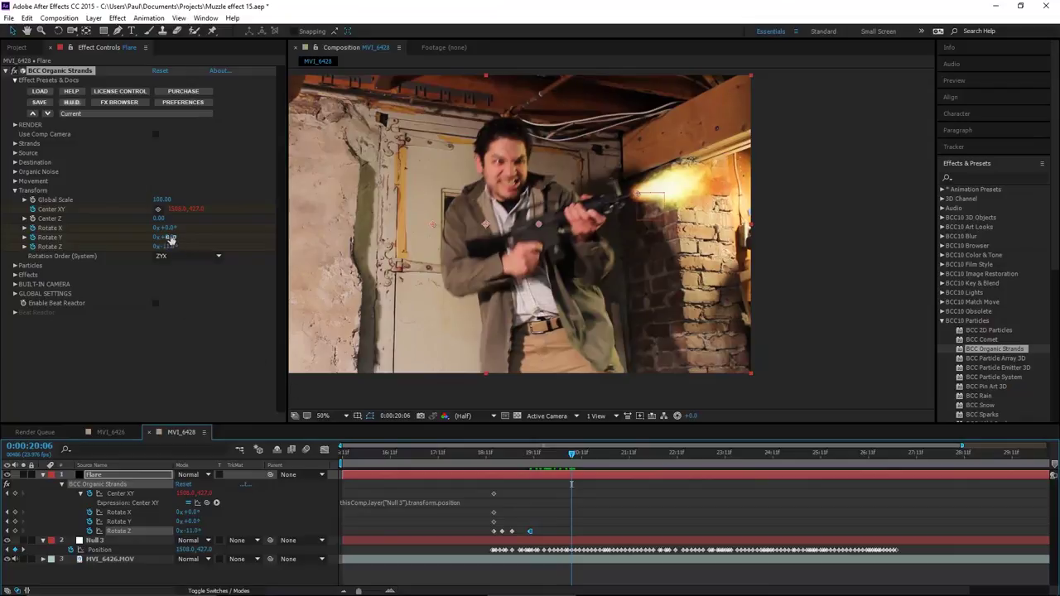
drag(168, 236, 168, 247)
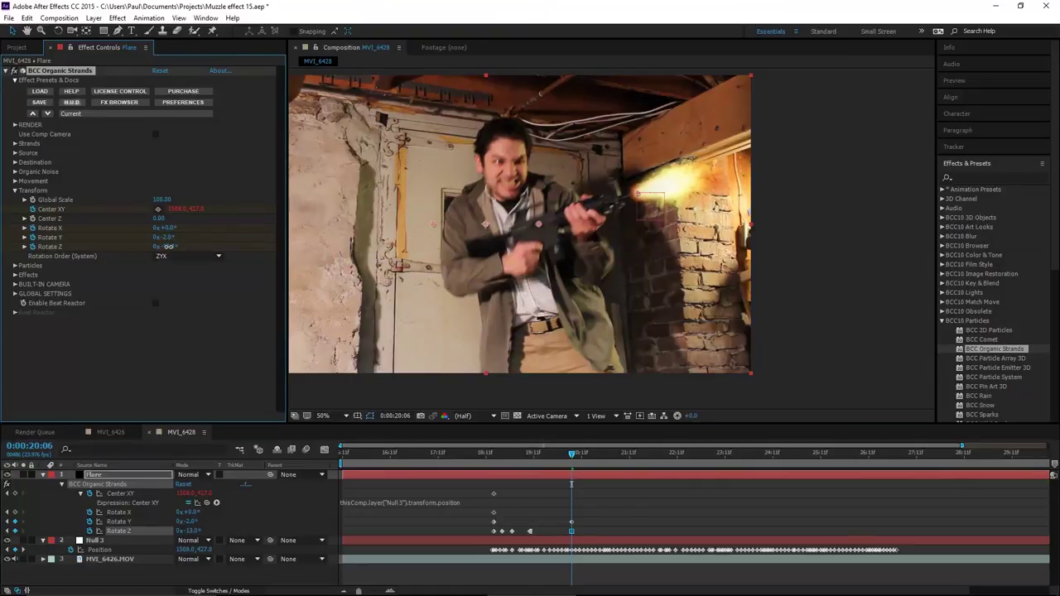
drag(169, 228, 175, 229)
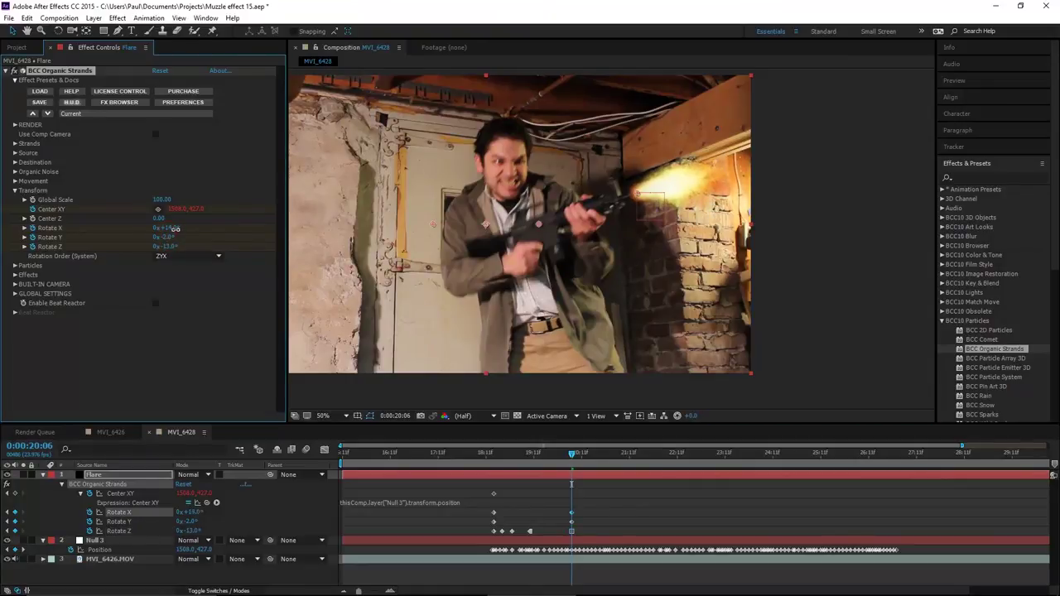
- At 0:00:20:18, set the flare's Rotate Y to +86.0° and Rotate Z to -26.0°
click(591, 455)
click(602, 458)
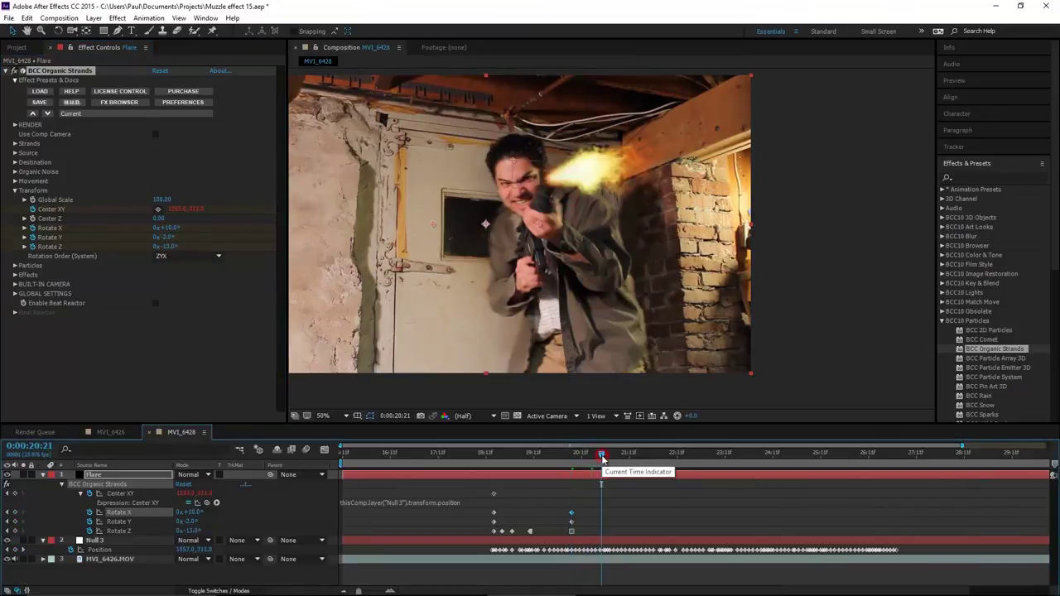
drag(602, 458, 597, 461)
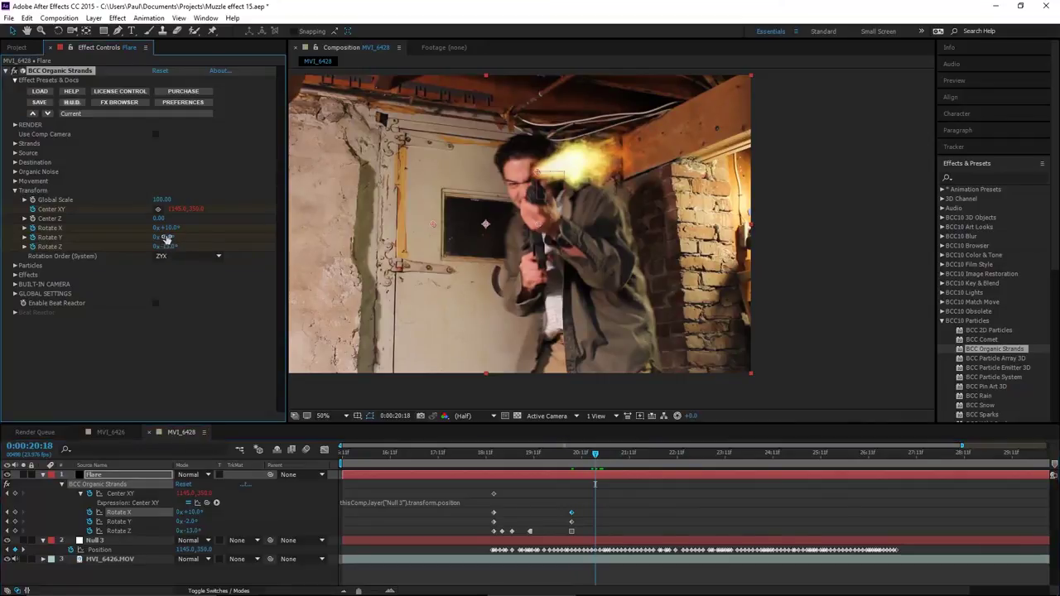
drag(166, 237, 210, 236)
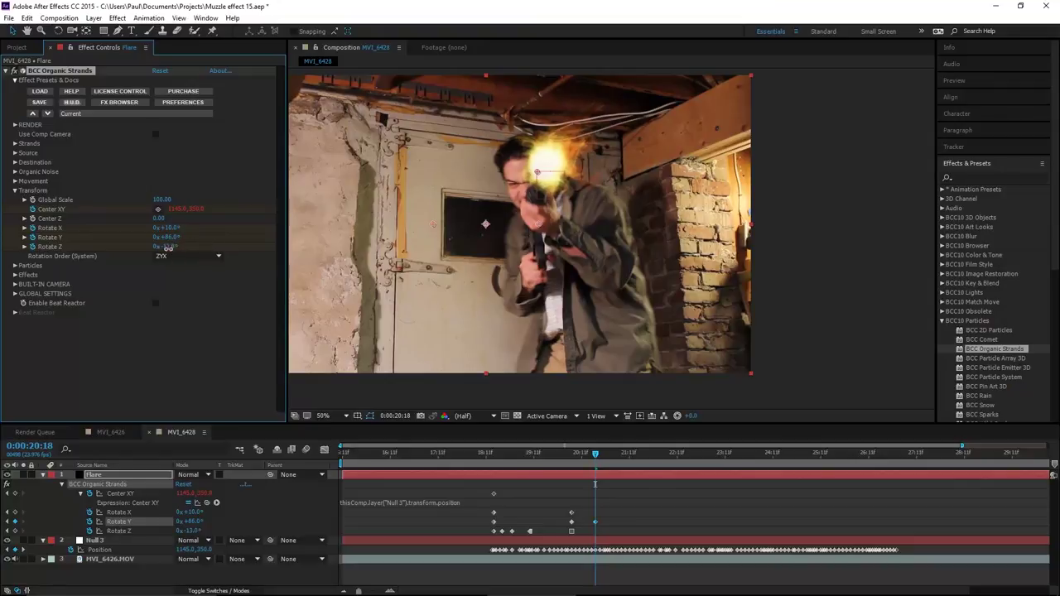
drag(170, 247, 160, 249)
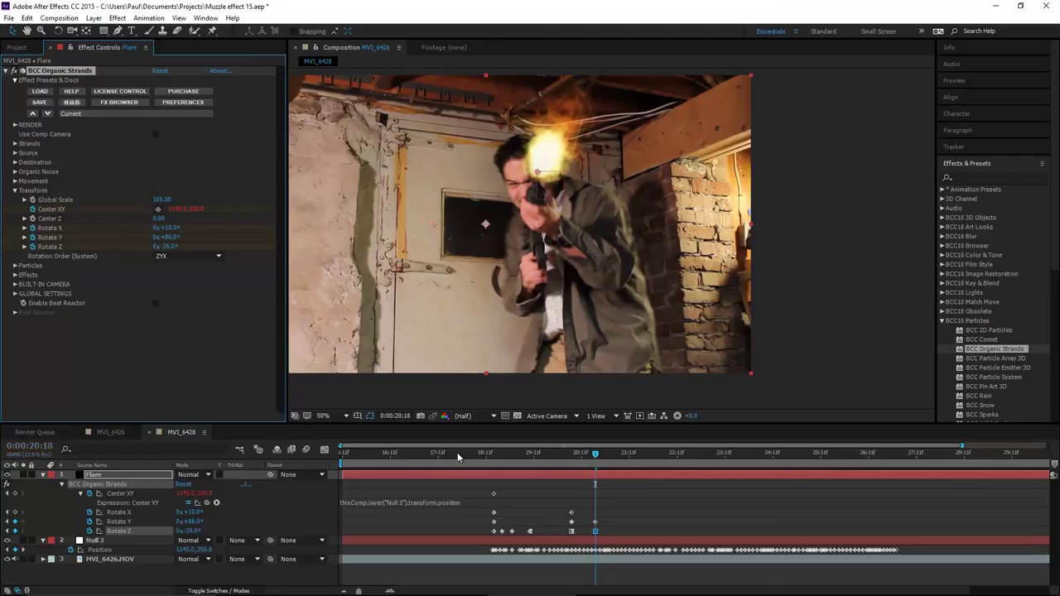
- Turn off hold interpolation on the Rotate Z keyframes at 0:00:20:06 and 0:00:20:18
right_click(571, 535)
click(613, 479)
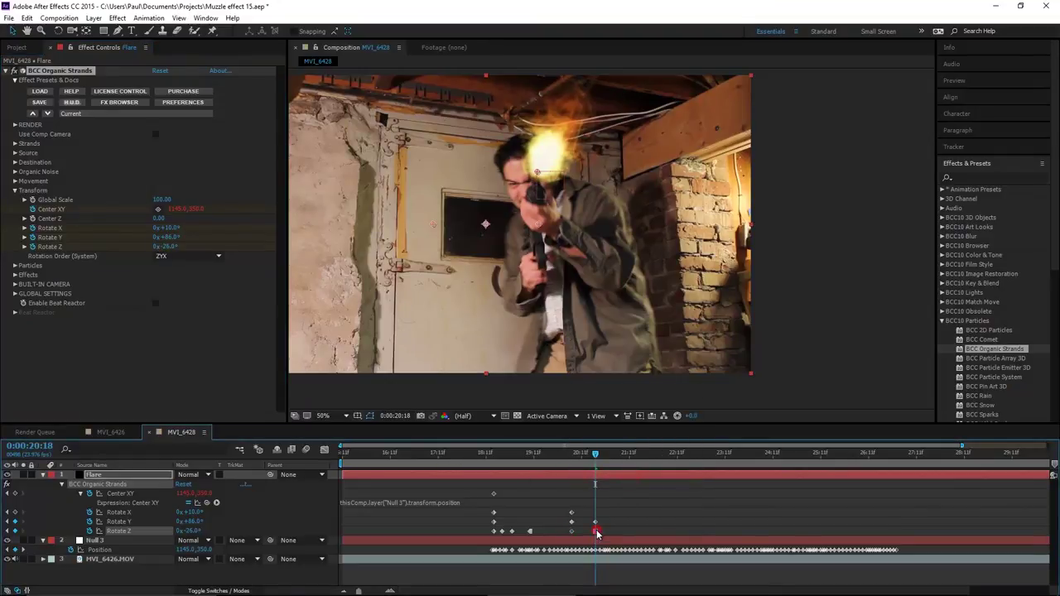
right_click(596, 531)
click(613, 474)
- Set Rotate Z to -44.7° at 0:00:20:14, and at 0:00:21:05 set Rotate X to +18.0°, Rotate Y to about 175° and Rotate Z to 0.0°
mouse_move(572, 455)
mouse_down()
mouse_move(600, 464)
mouse_move(574, 465)
mouse_move(588, 465)
mouse_up()
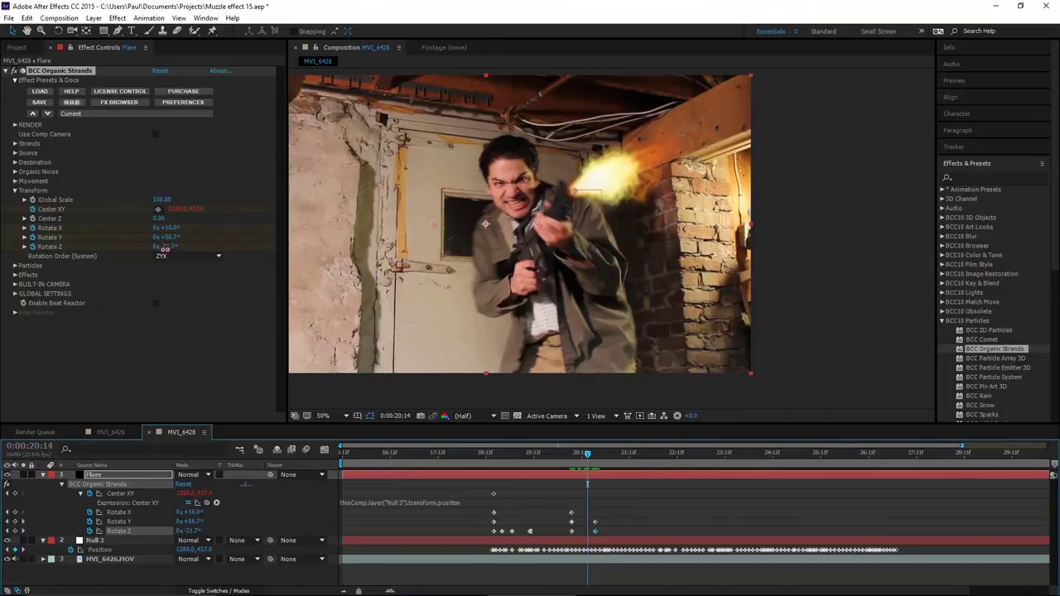
drag(166, 247, 154, 252)
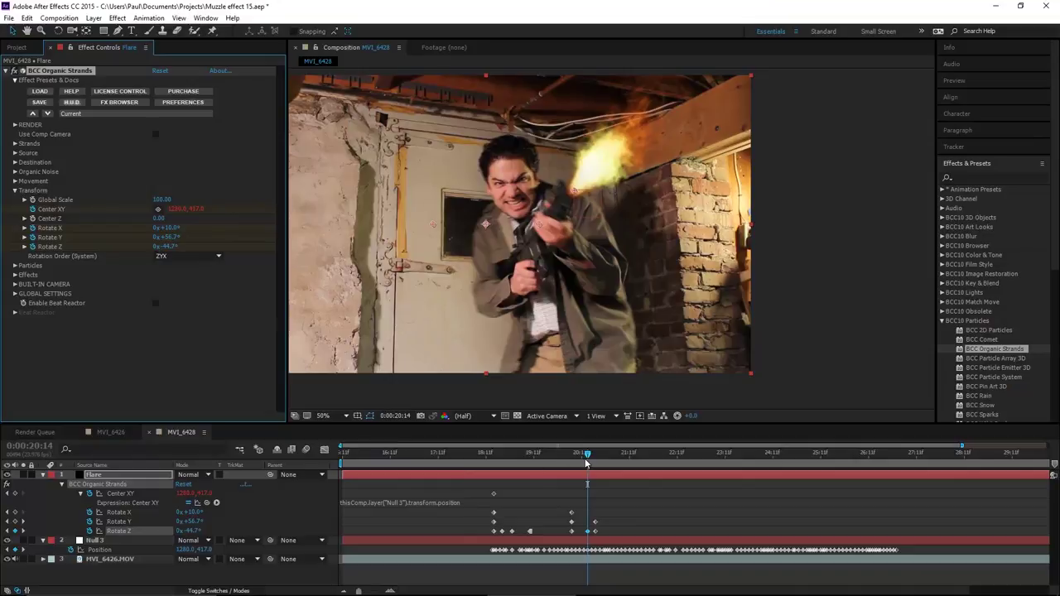
drag(585, 464, 617, 464)
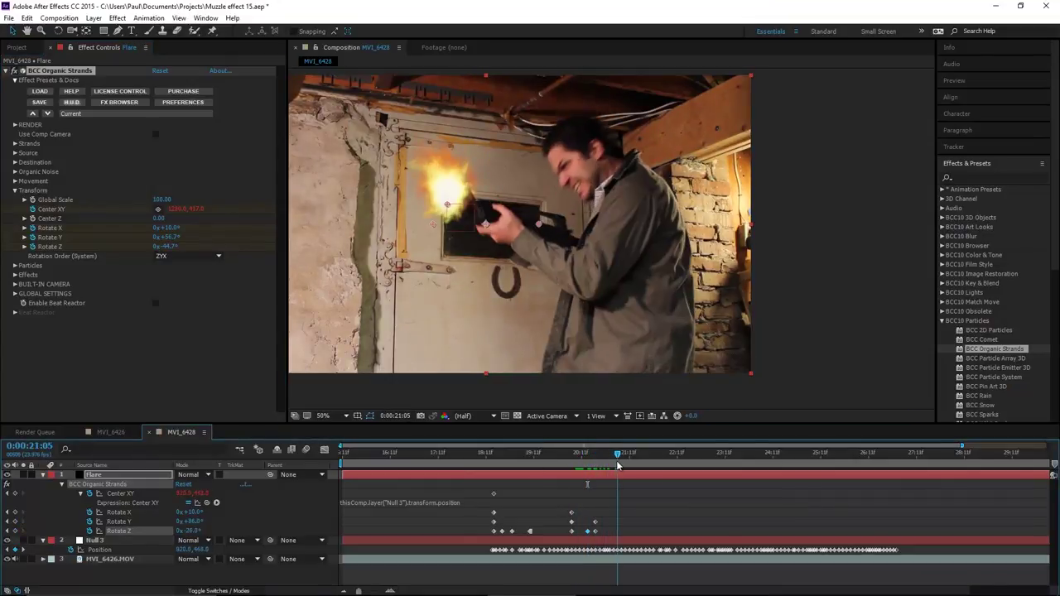
drag(166, 248, 181, 228)
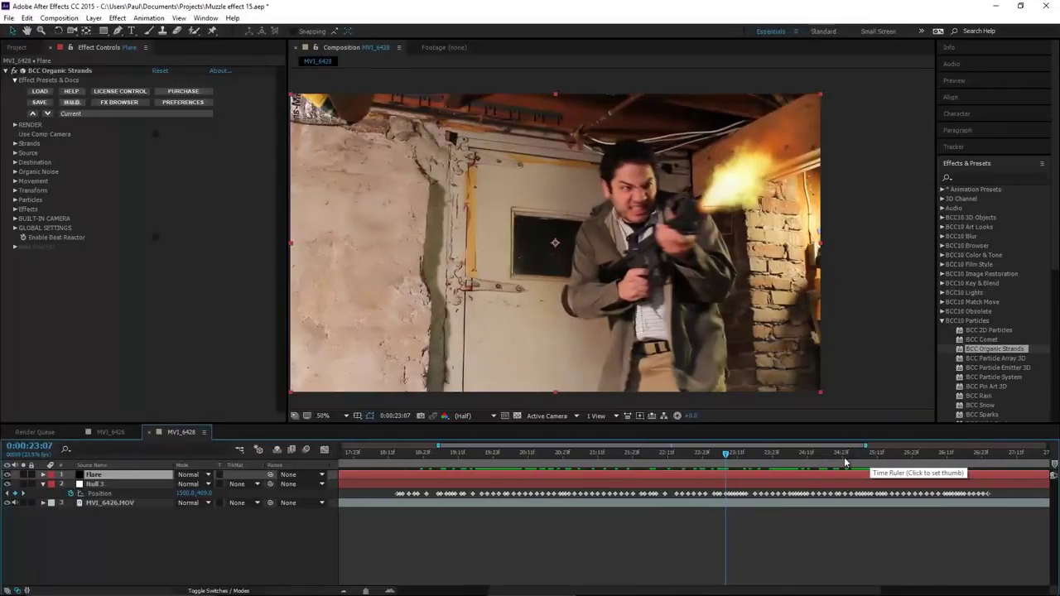
- Check the flare's position and angle on the gun at several frames from 0:00:21:20 to 0:00:25:08
drag(865, 462, 624, 458)
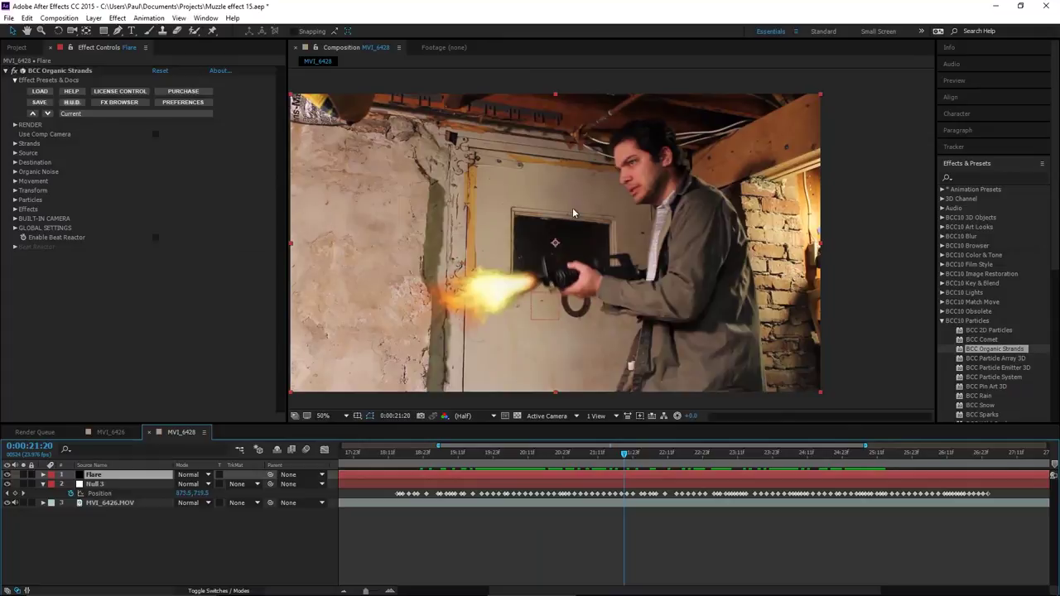
scroll(529, 302, up, 2)
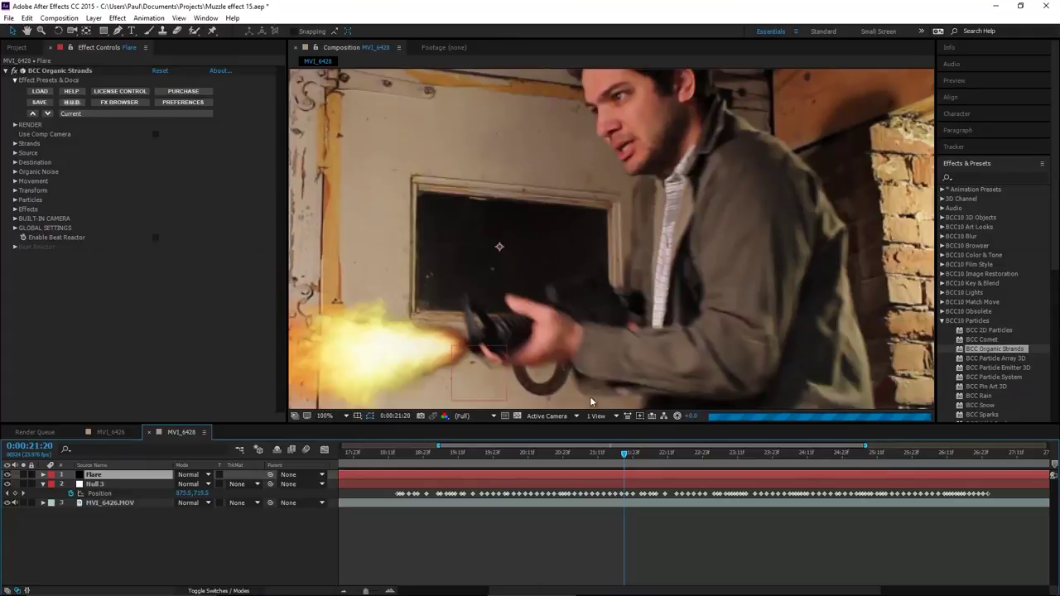
click(643, 454)
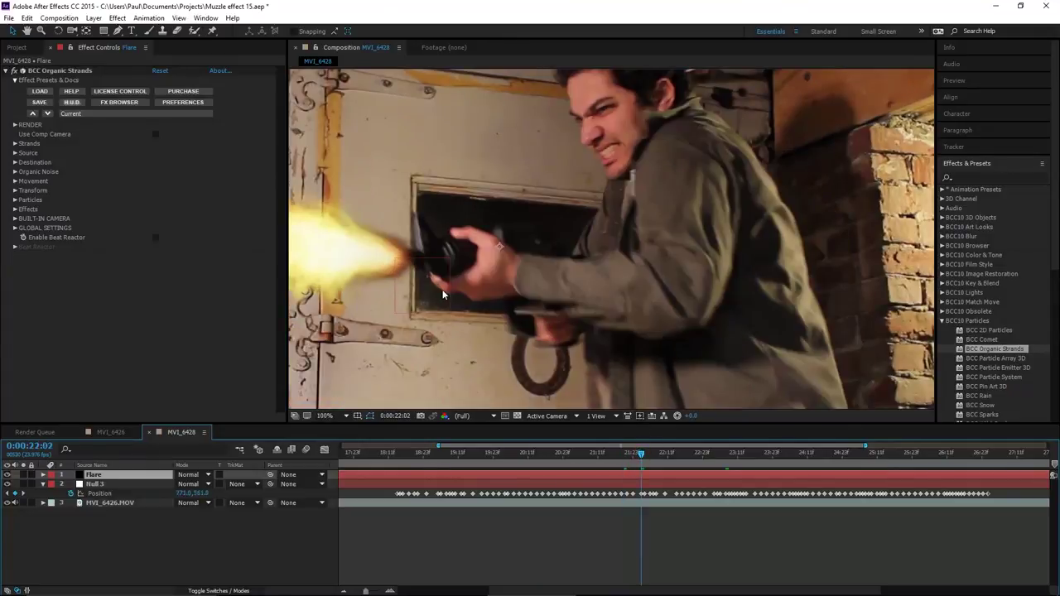
click(714, 456)
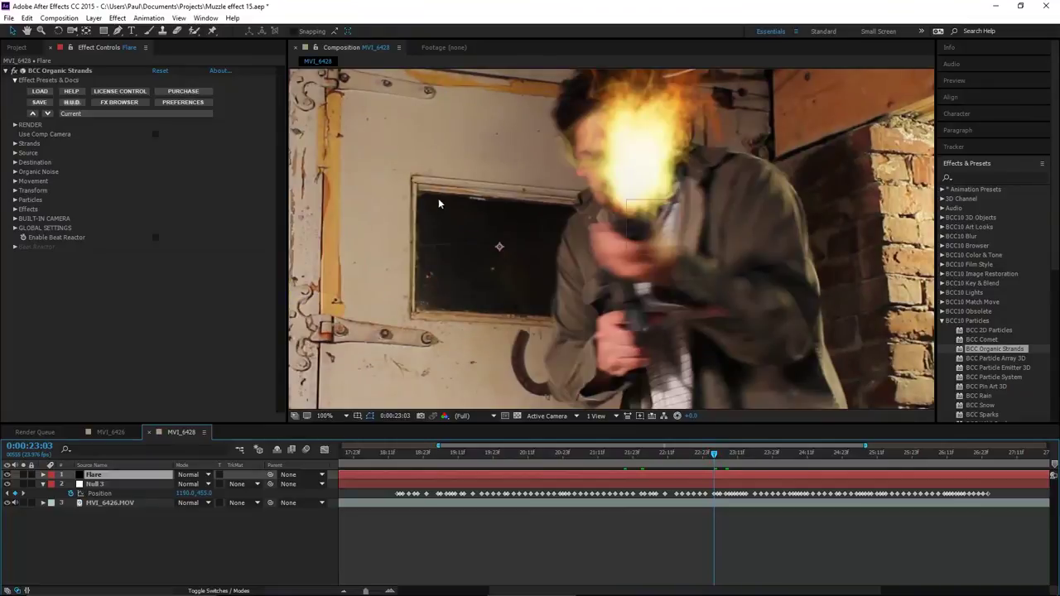
click(793, 455)
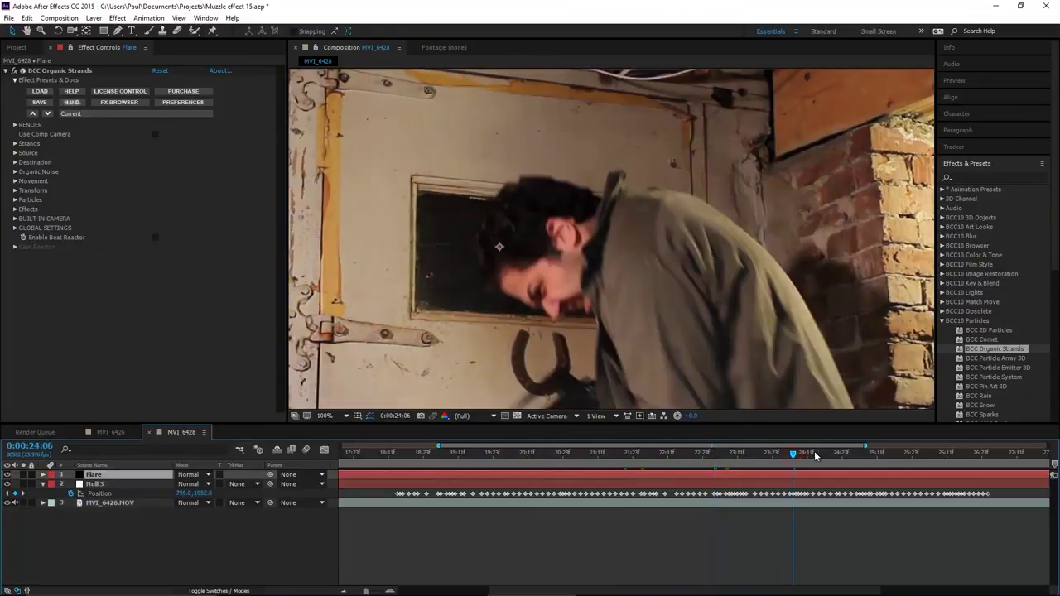
click(867, 455)
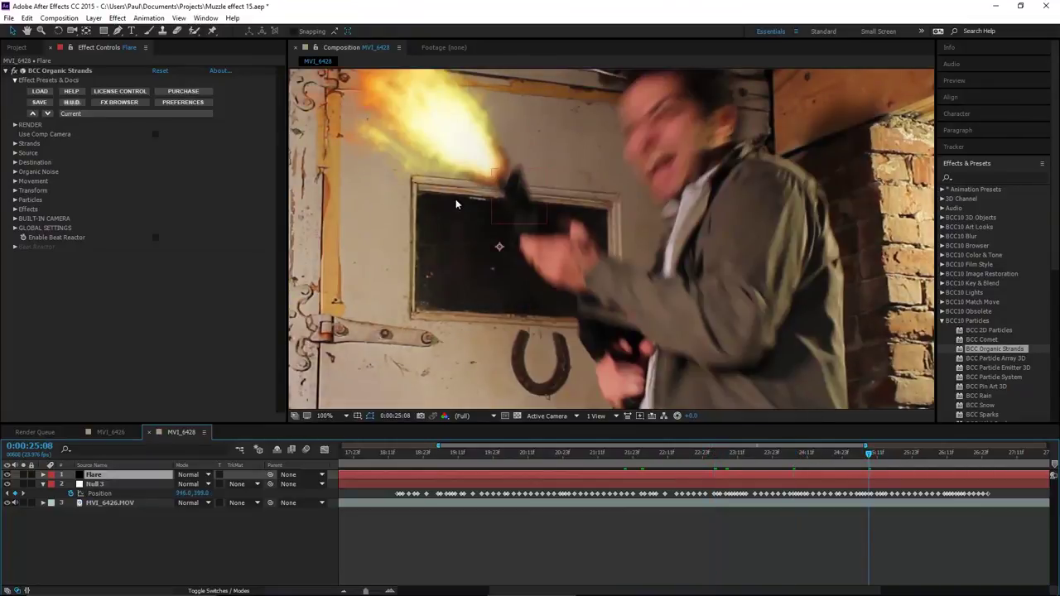
- Set the Flare layer's blending mode to Screen
drag(459, 205, 481, 246)
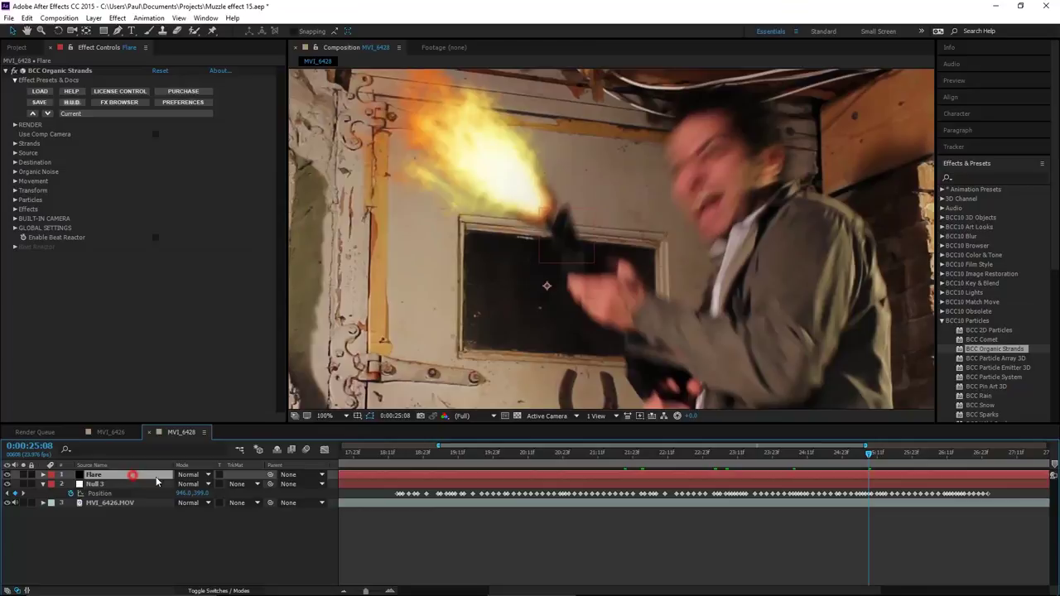
click(184, 474)
click(240, 253)
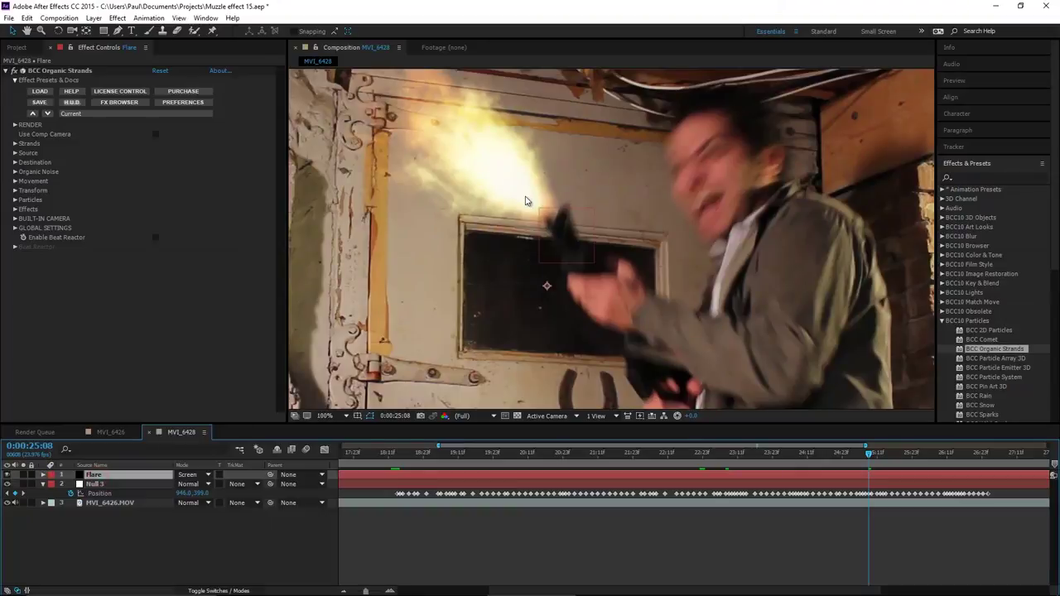
- Show the Flare layer's Opacity and add its first keyframe, at 100%, on 0:00:18:15
click(43, 474)
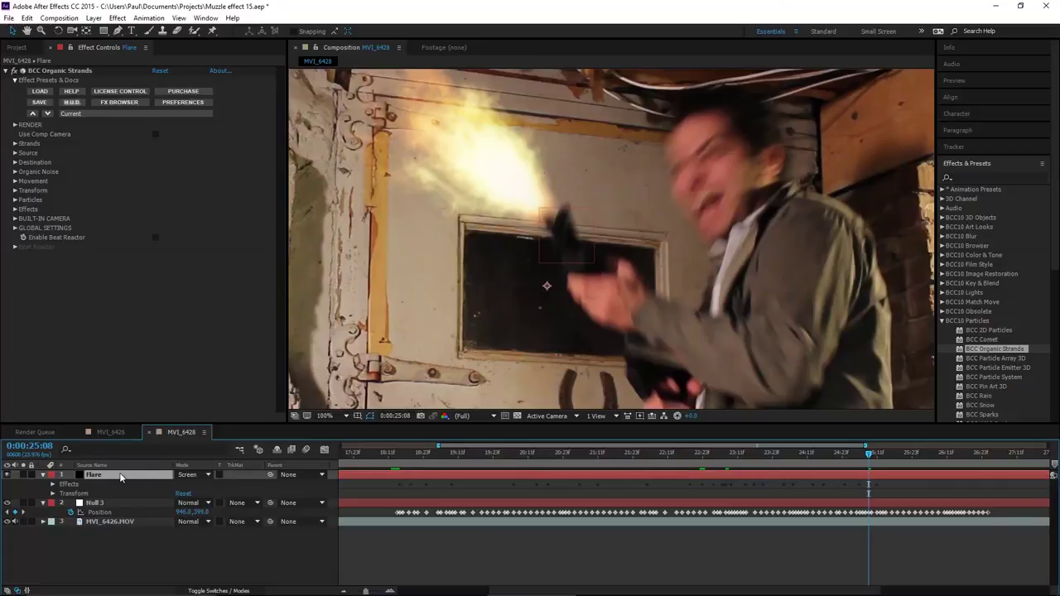
key(t)
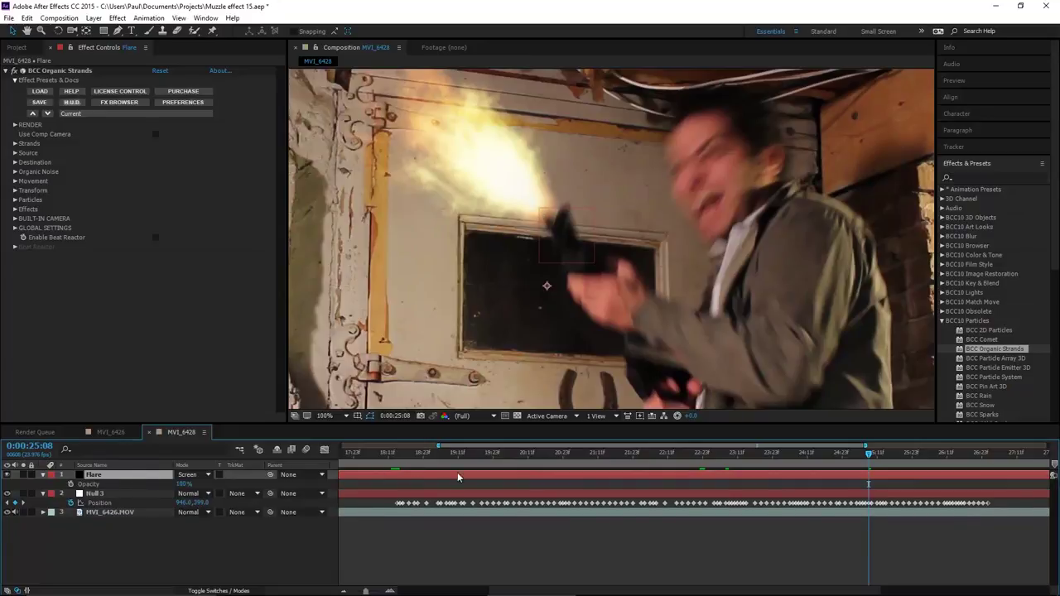
click(394, 453)
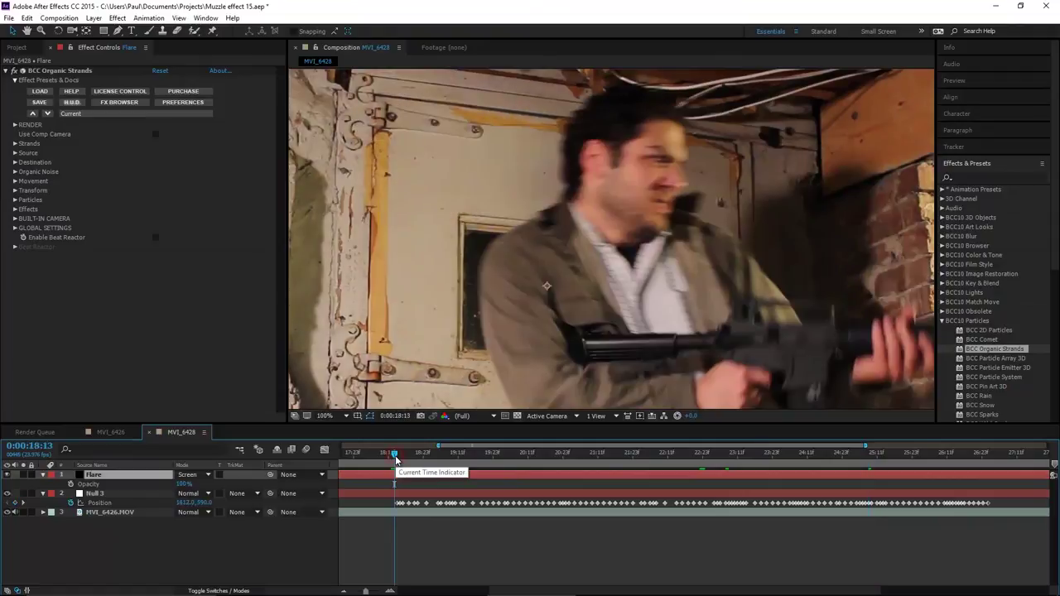
scroll(704, 308, down, 2)
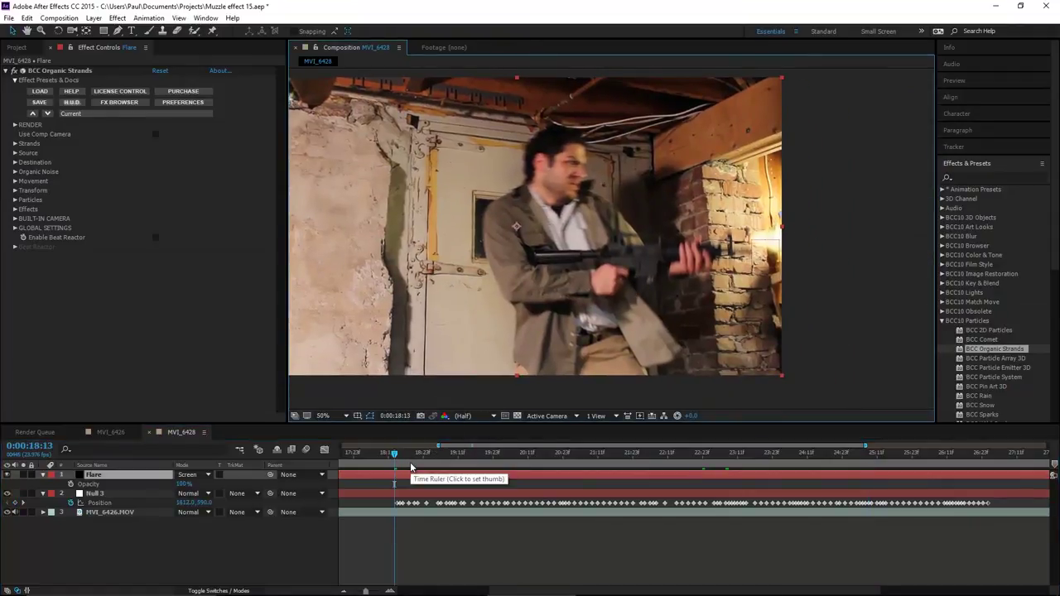
key(Page_Down)
key(Page_Down)
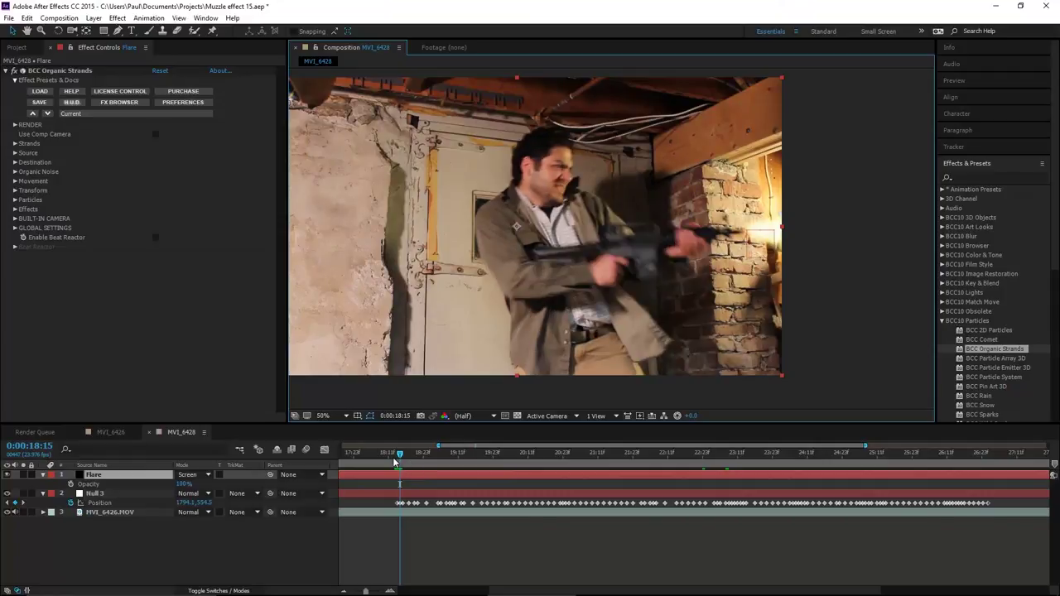
key(equal)
key(equal)
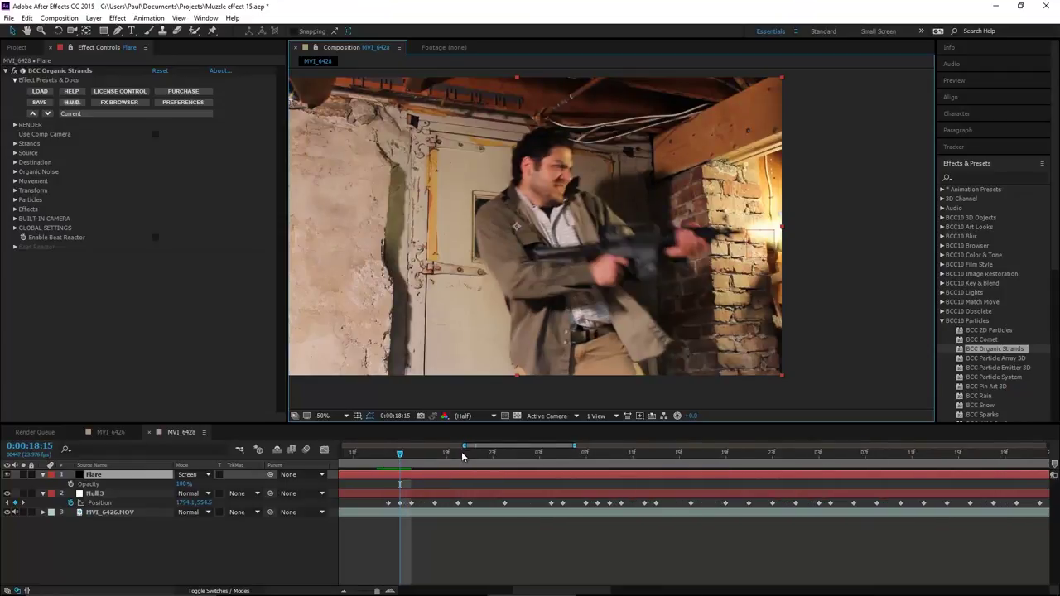
click(71, 484)
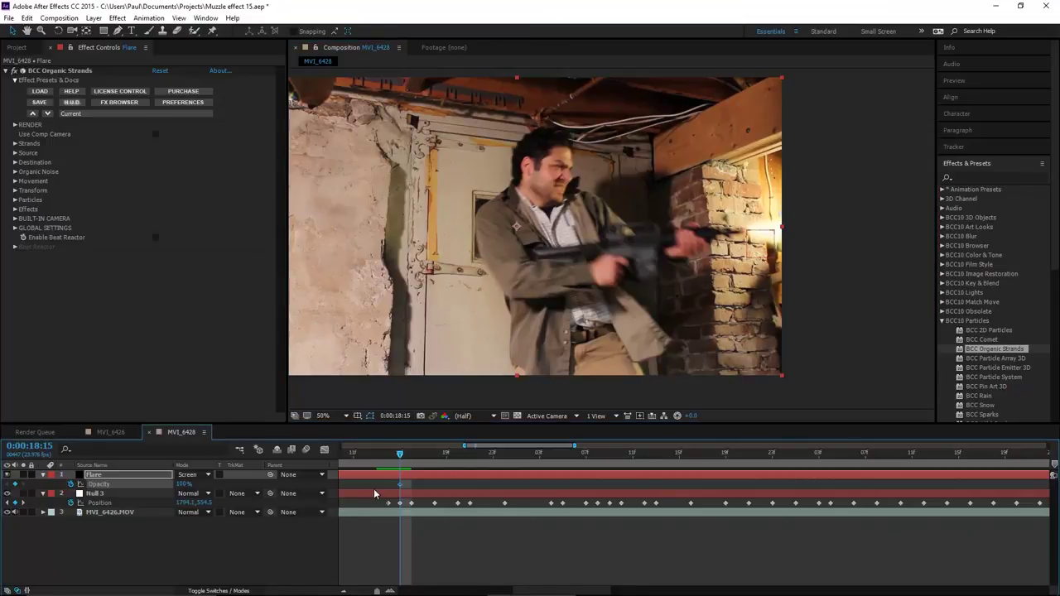
- Step back one frame and set the Flare layer's Opacity to 0% at 0:00:18:14
key(Page_Up)
click(183, 485)
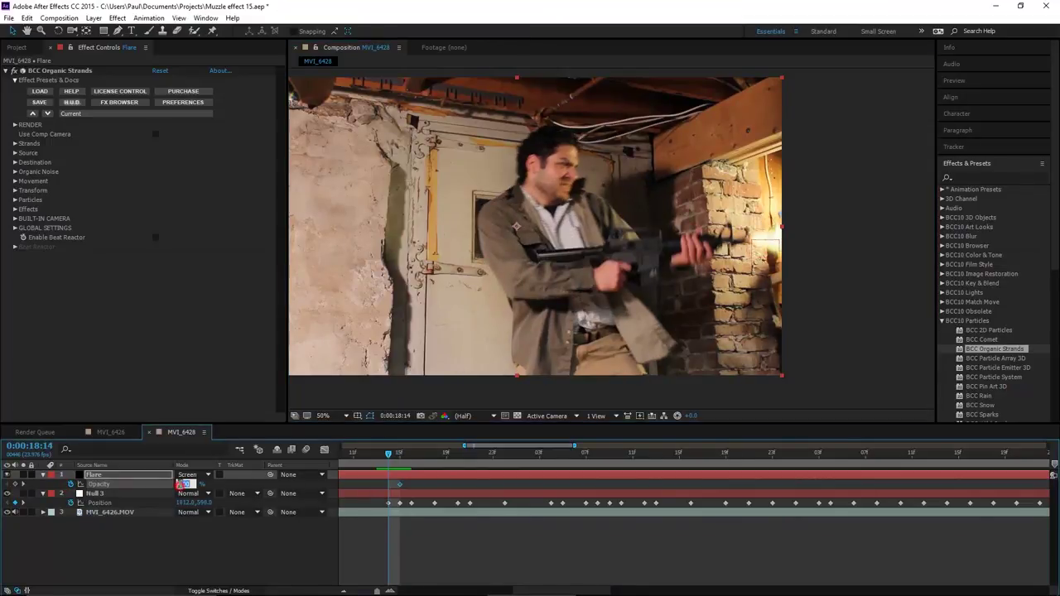
text(0)
key(Return)
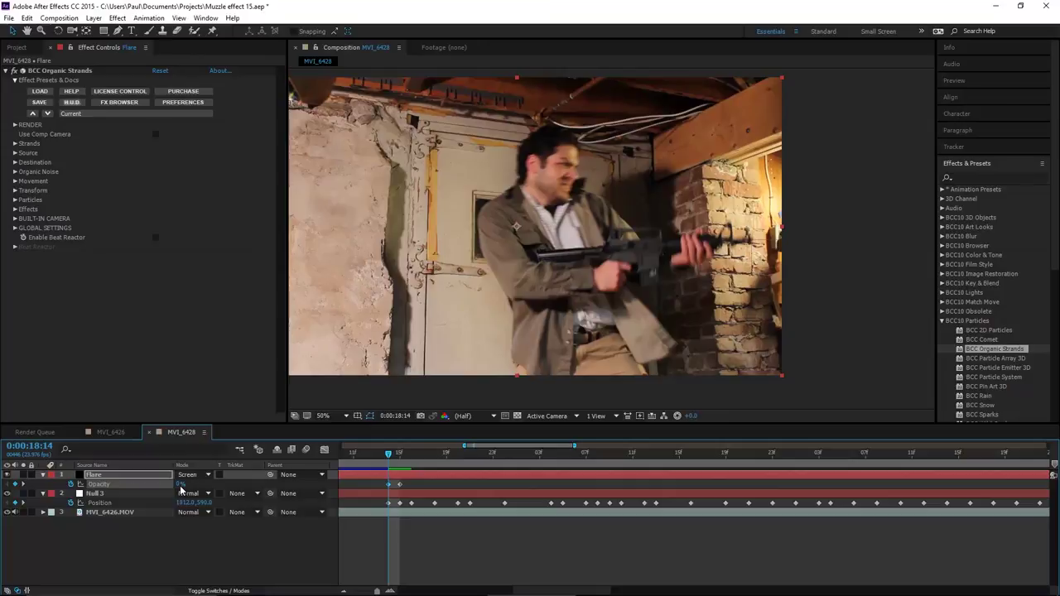
- Turn the 0% and 100% Opacity keyframes into hold keyframes and paste copies of the pair through 0:00:18:21
right_click(400, 486)
click(447, 429)
click(412, 457)
key(ctrl+v)
drag(422, 457, 474, 456)
key(ctrl+v)
- Paste the 0%/100% Opacity keyframe pair at 0:00:18:23, 0:00:19:02, 0:00:19:05, 0:00:19:07 and 0:00:19:09
key(ctrl+v)
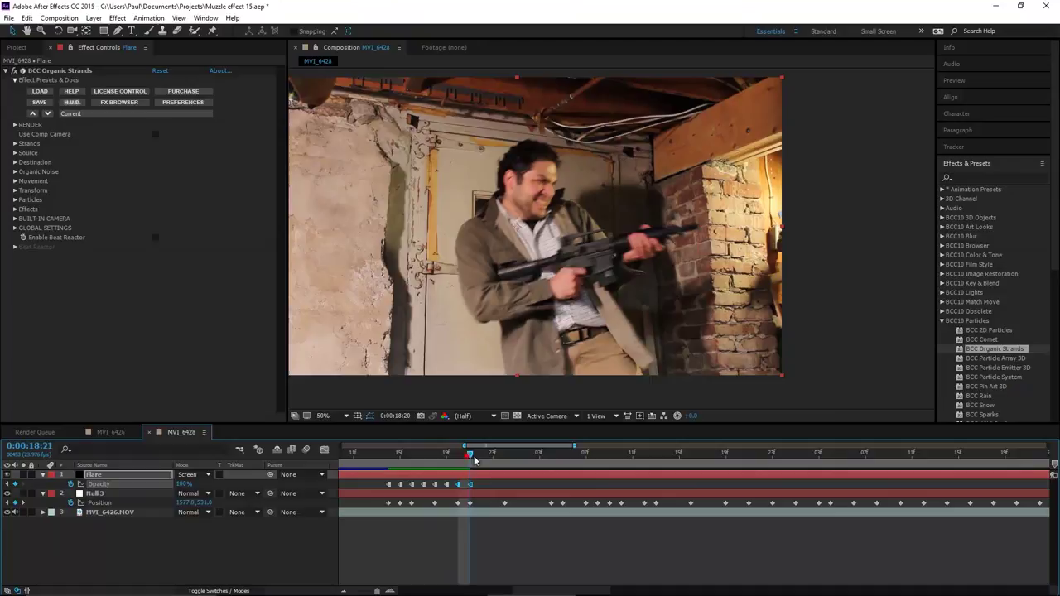
key(Page_Down)
key(Page_Down)
key(ctrl+v)
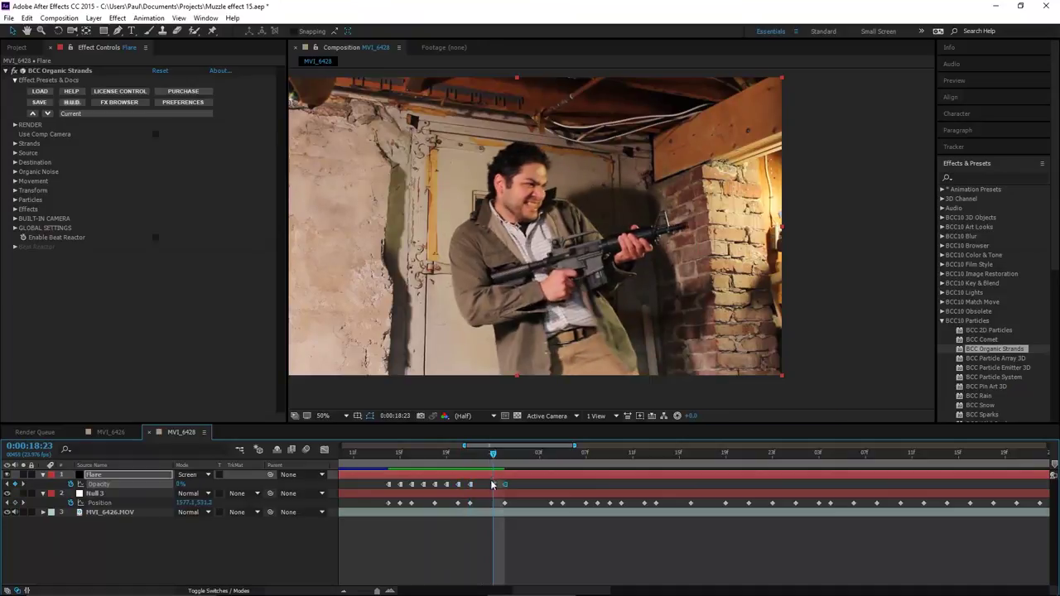
drag(498, 455, 559, 463)
key(ctrl+v)
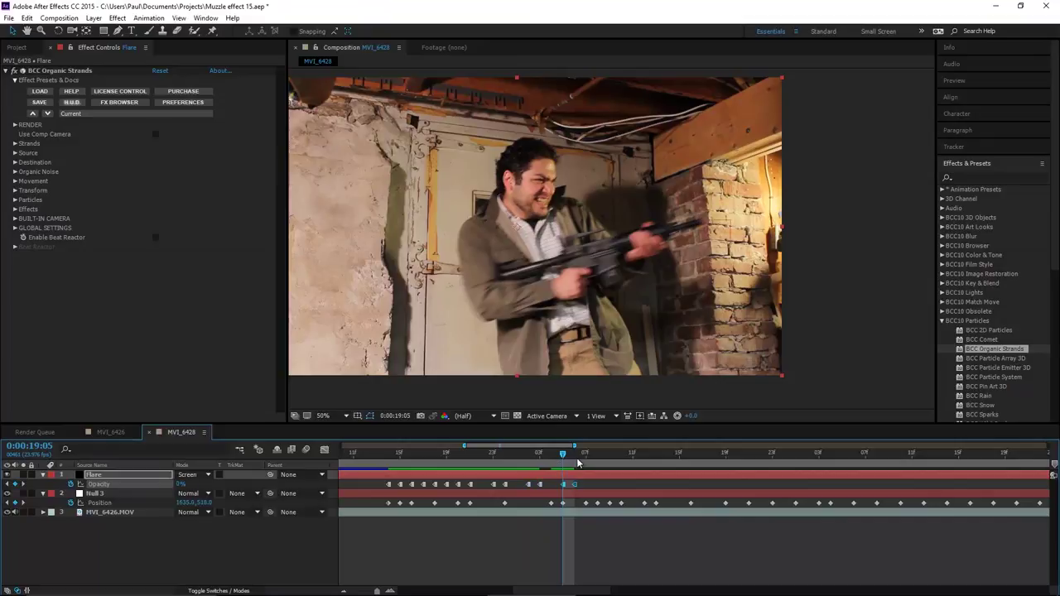
key(Page_Down)
key(Page_Down)
key(ctrl+v)
key(Page_Down)
key(Page_Down)
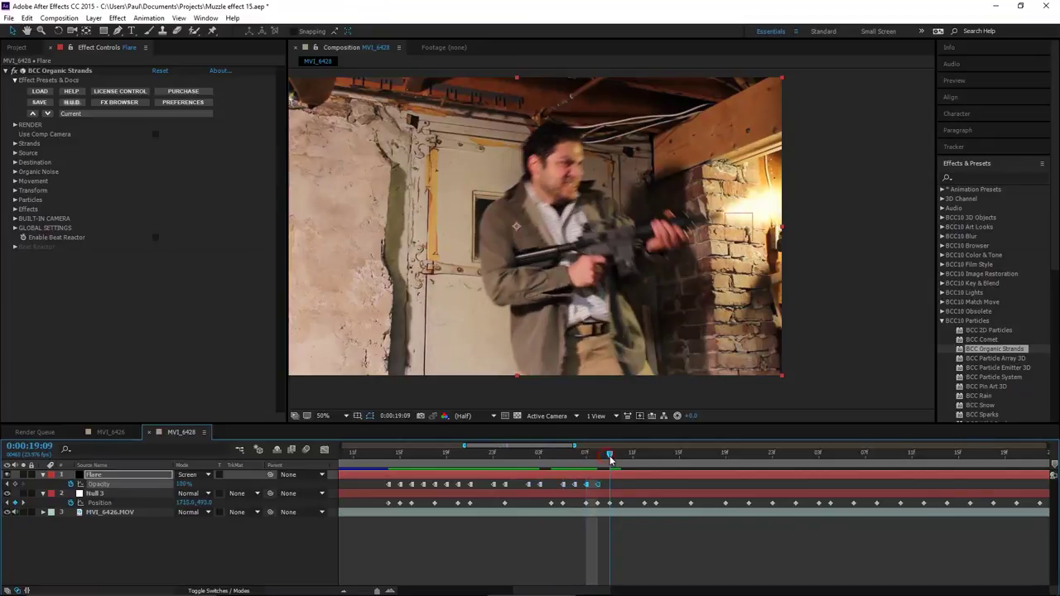
key(ctrl+v)
- Delete the last 100% Opacity keyframe at 0:00:19:10 so the first burst ends on 0% at 0:00:19:09
drag(621, 461, 598, 466)
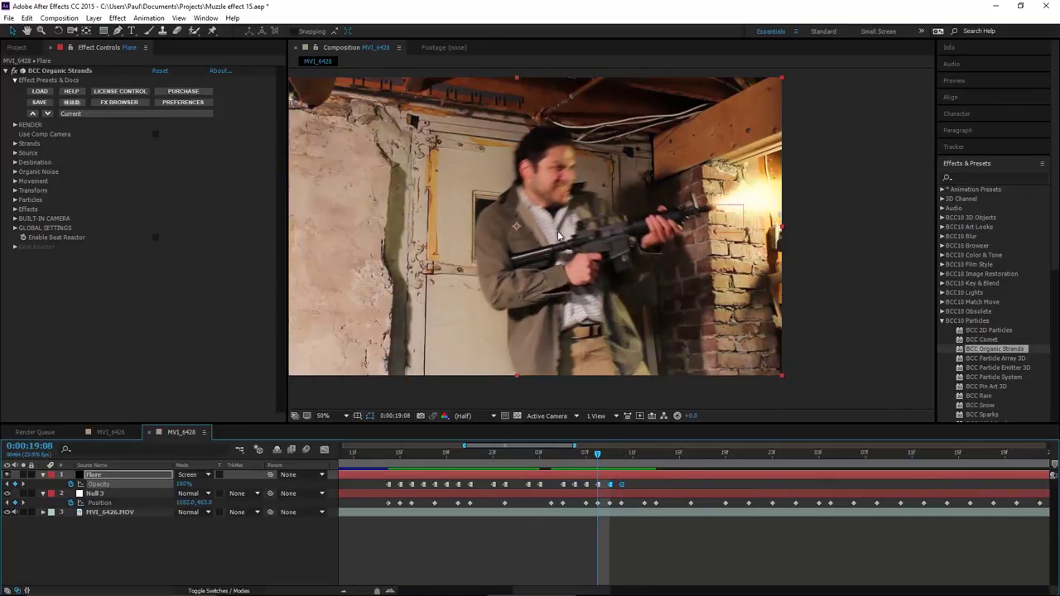
click(611, 461)
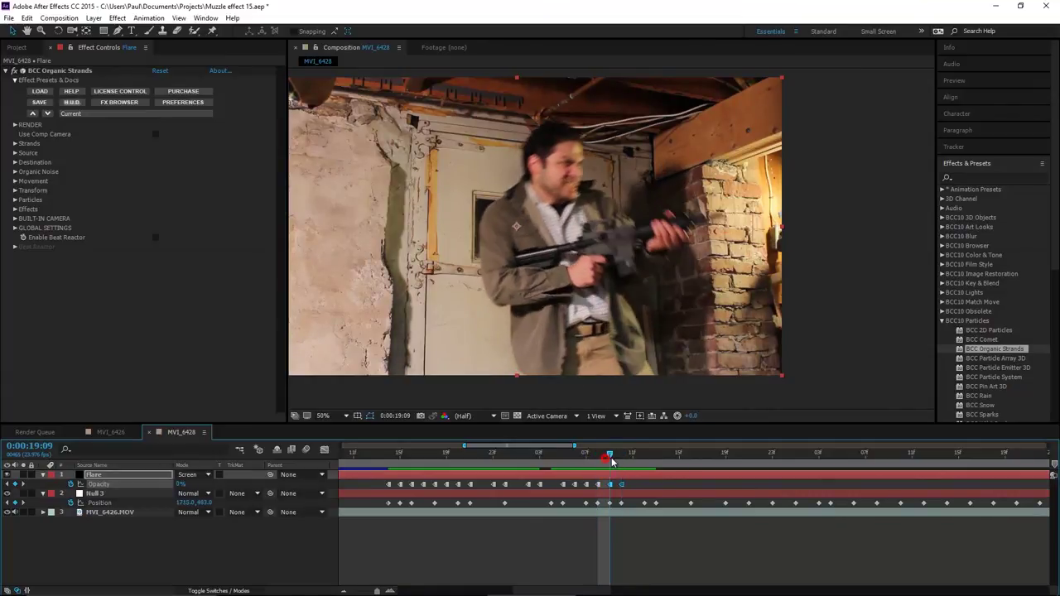
click(625, 489)
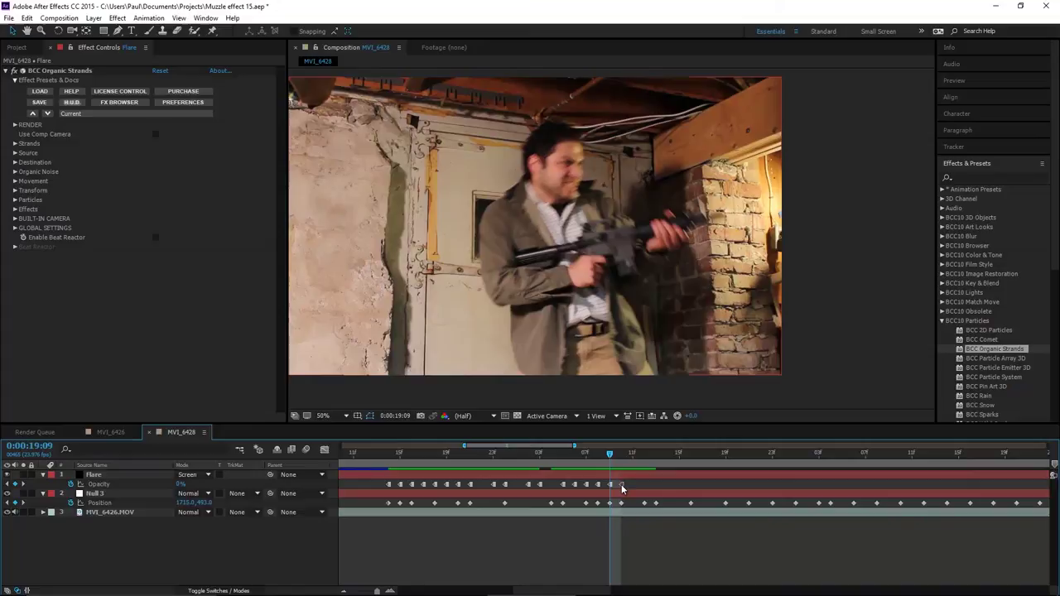
click(622, 487)
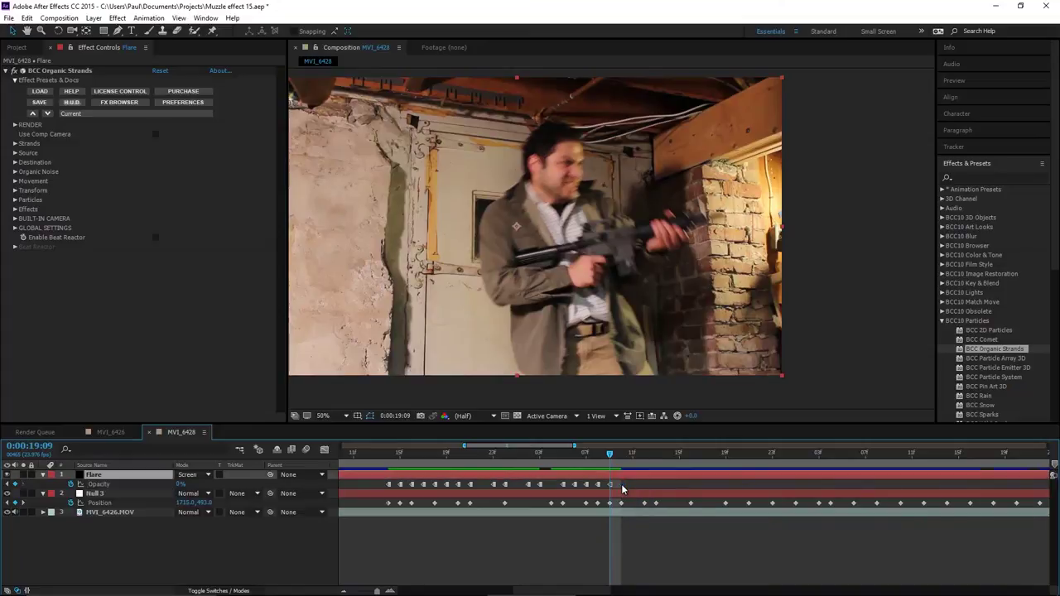
- Check the flare's on-off flicker against the gunfire from 0:00:18:14 through the first burst
drag(617, 457, 645, 455)
drag(393, 462, 461, 472)
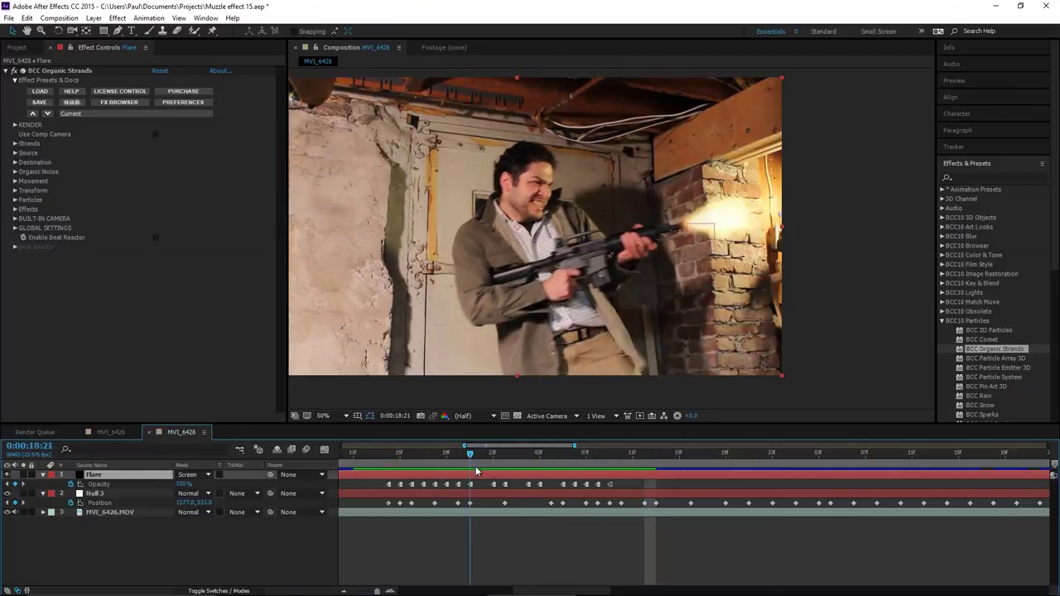
drag(389, 457, 447, 460)
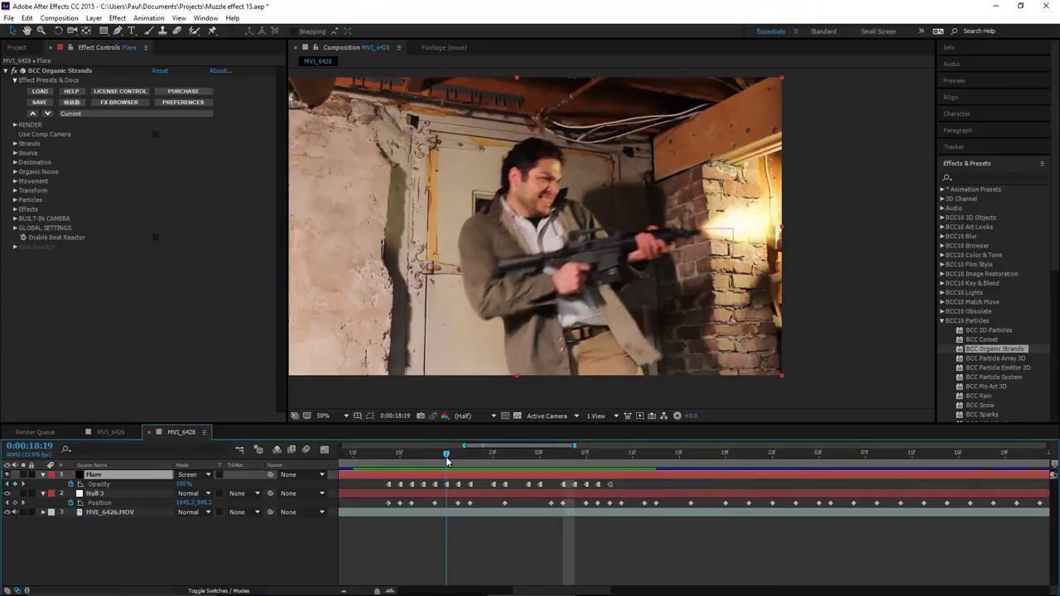
click(388, 458)
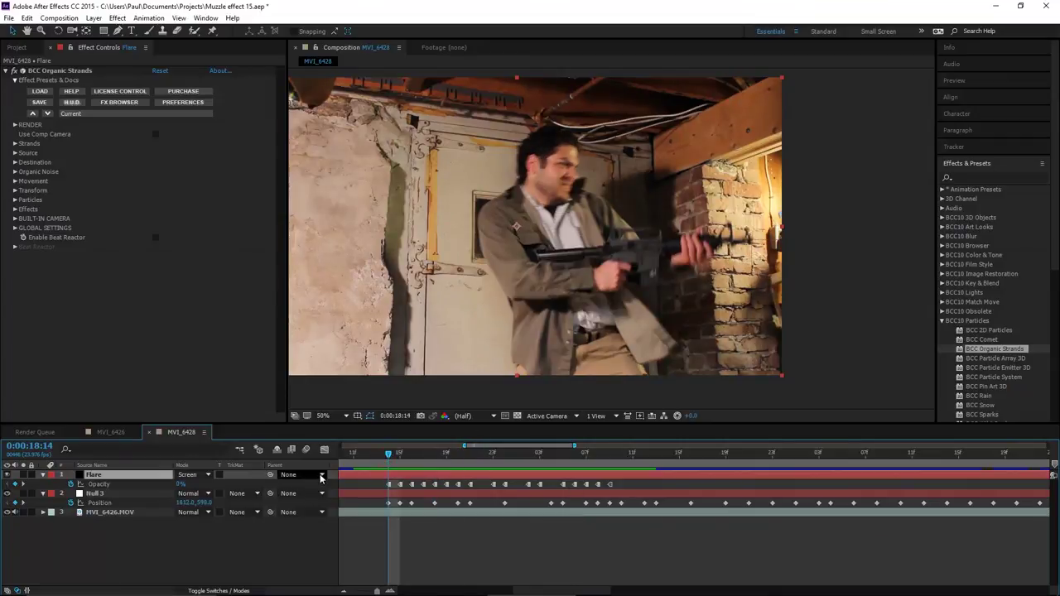
- In the Graph Editor, lower all 100% Opacity keyframes of the burst to about 90% and preview the flicker
click(100, 485)
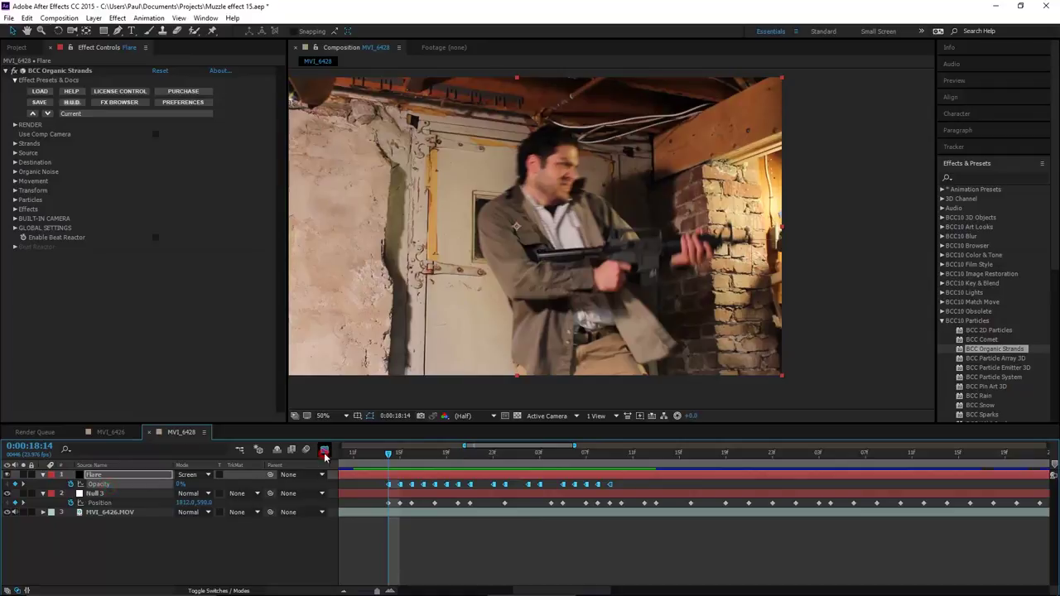
click(324, 452)
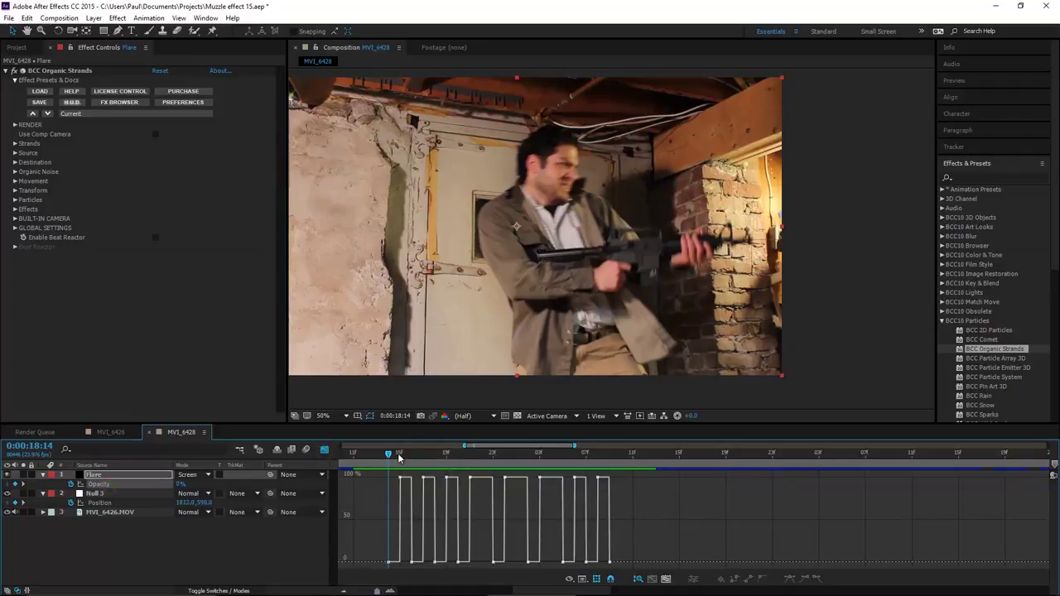
click(398, 458)
key(shift+Page_Down)
drag(626, 497, 376, 473)
drag(589, 479, 591, 495)
drag(445, 455, 494, 462)
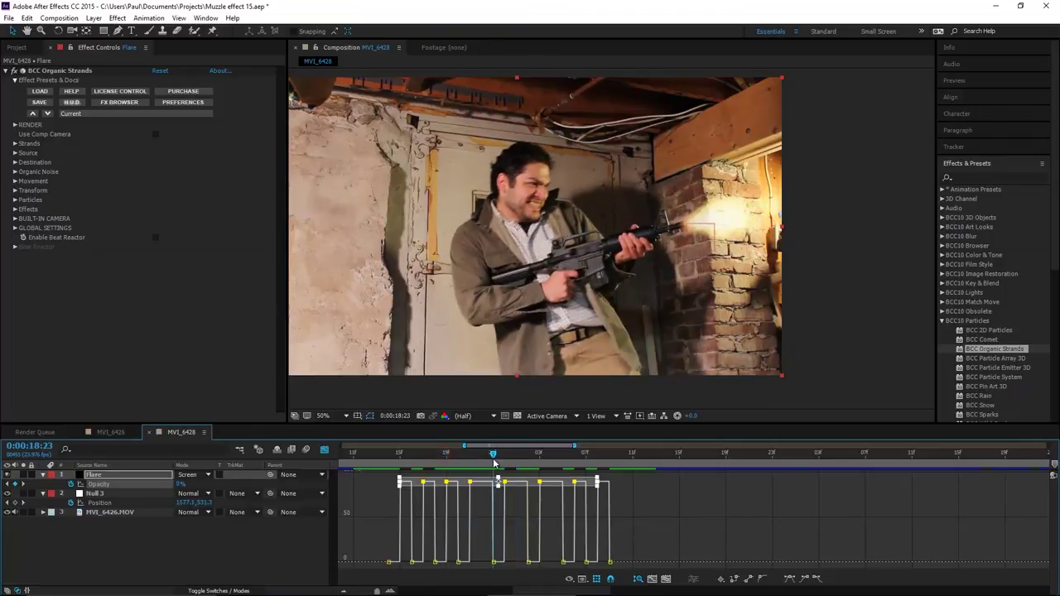
key(space)
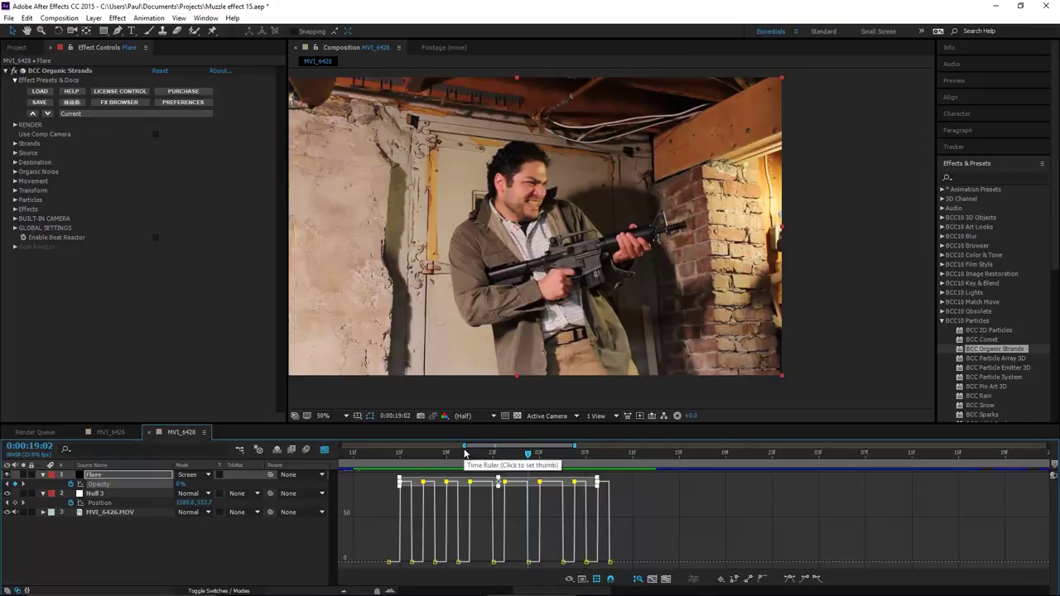
- Close the Graph Editor, copy the burst's Opacity keyframes, and paste them at 0:00:20:06 and again after that block
drag(465, 446, 399, 448)
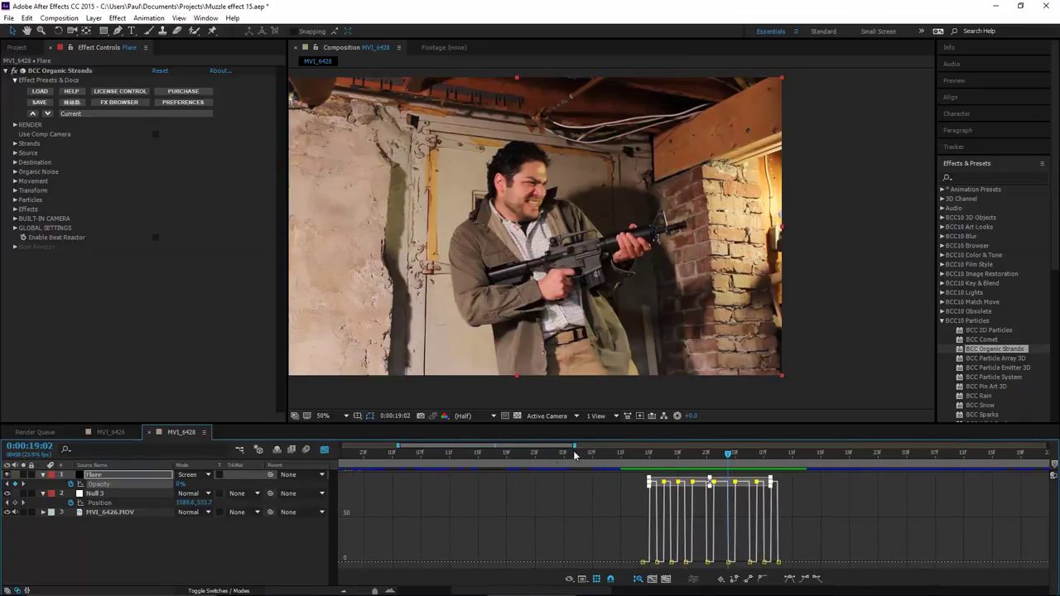
scroll(429, 521, down, 4)
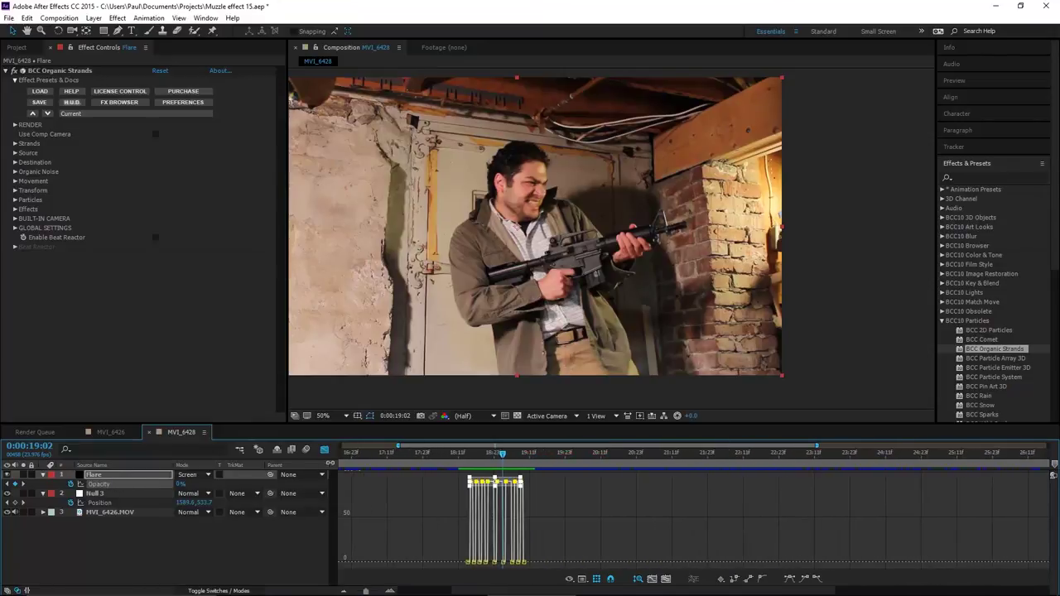
click(324, 449)
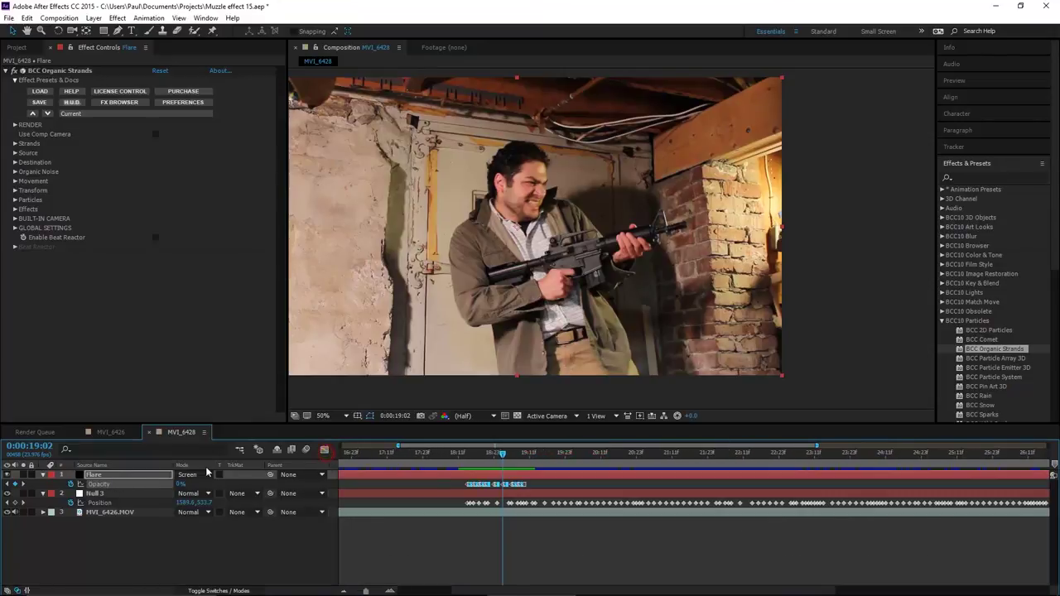
click(99, 481)
drag(544, 481, 448, 488)
drag(529, 455, 586, 467)
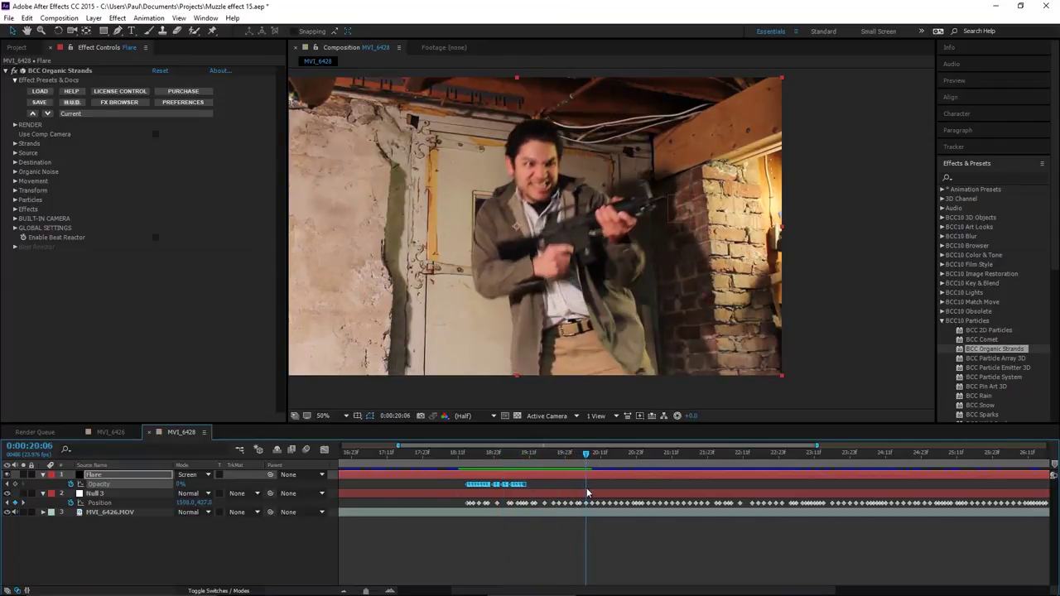
key(ctrl+v)
drag(592, 458, 646, 463)
key(ctrl+v)
- Delete the surplus pasted Opacity keyframes that follow 0:00:21:06
key(equal)
key(Page_Down)
key(Page_Down)
key(Page_Down)
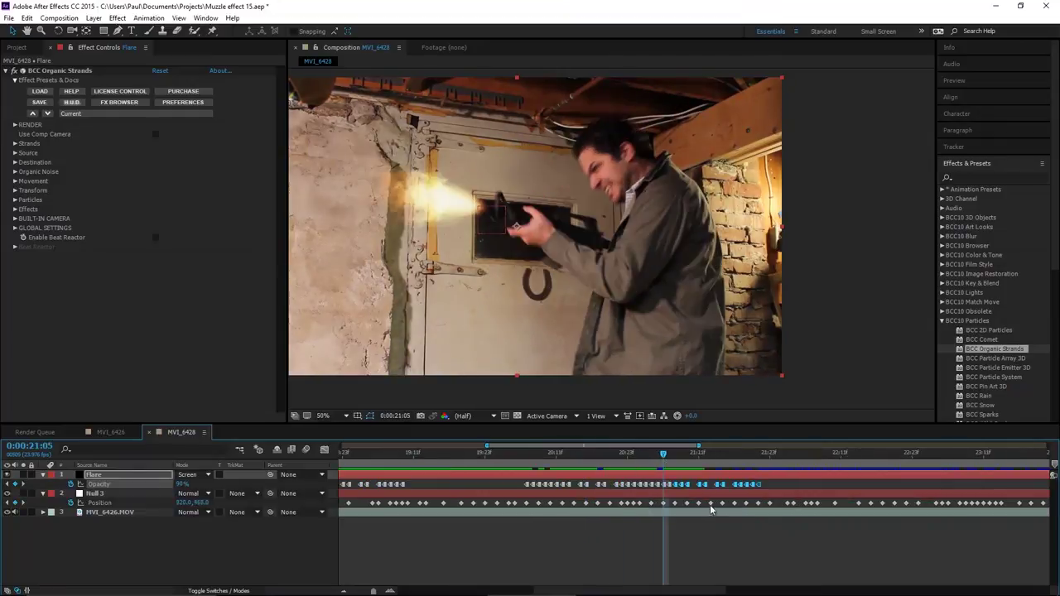
key(Delete)
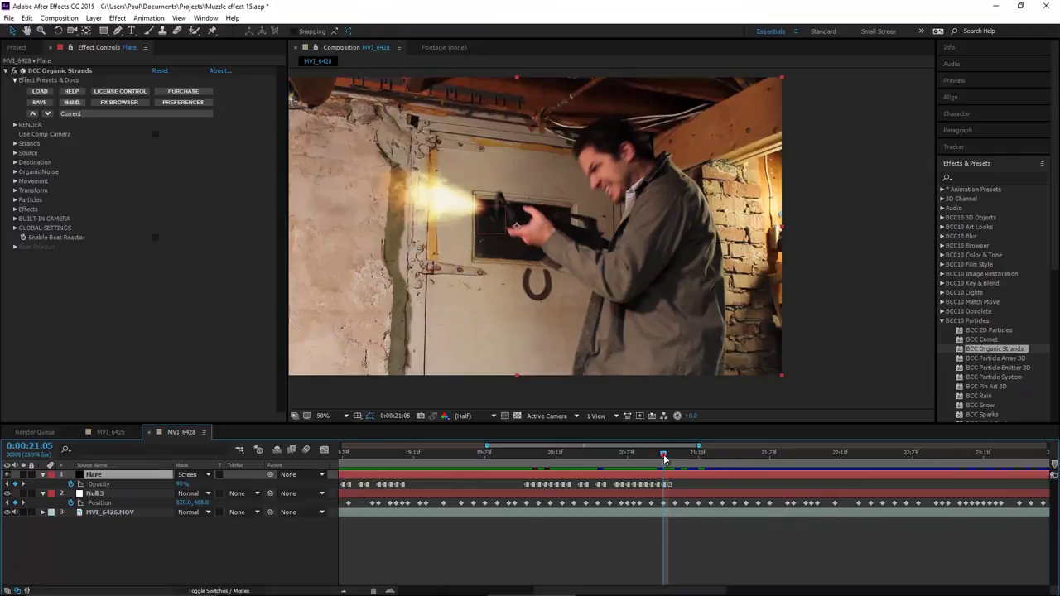
- Copy the second burst's Opacity keyframes and paste them repeatedly from 0:00:22:05 until just before 0:00:25:09
drag(665, 455, 808, 455)
key(minus)
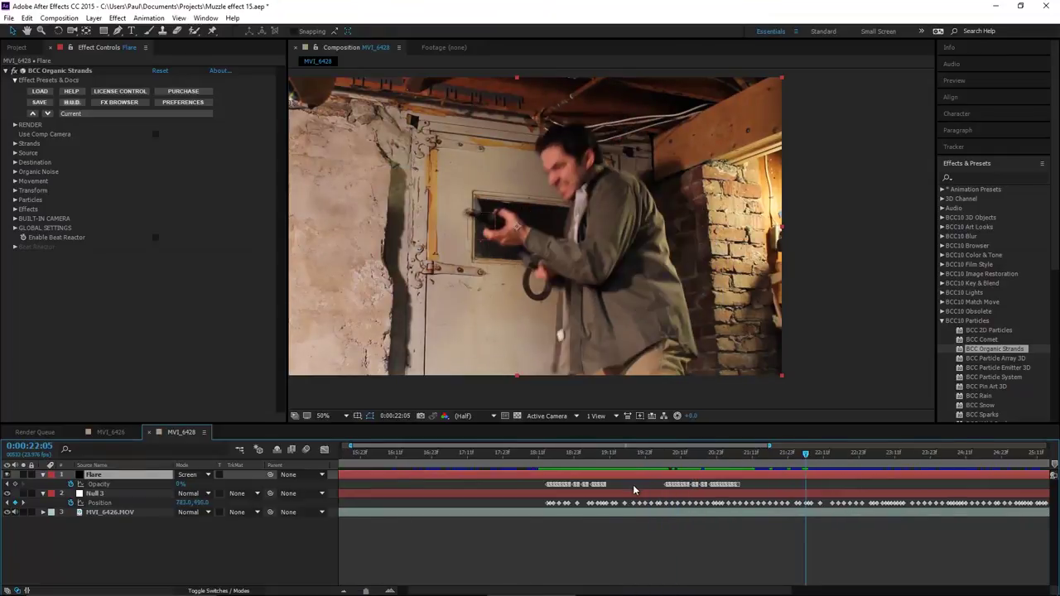
drag(747, 486, 654, 491)
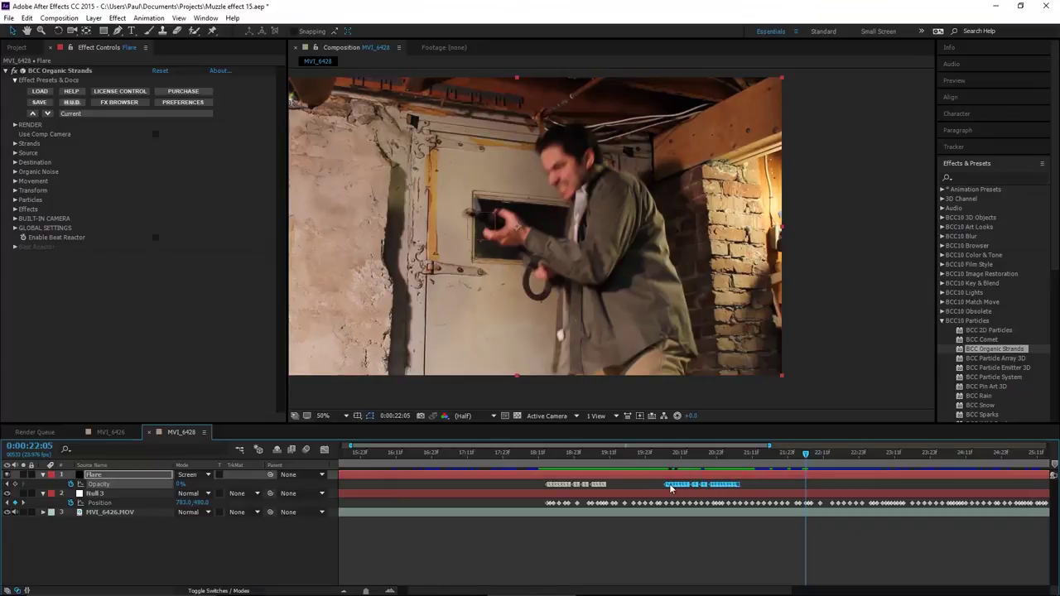
key(ctrl+v)
drag(813, 457, 948, 456)
- Paste the Opacity keyframes once more at 0:00:25:09 and check the flare's flicker around 0:00:25:10
key(ctrl+v)
drag(701, 458, 784, 459)
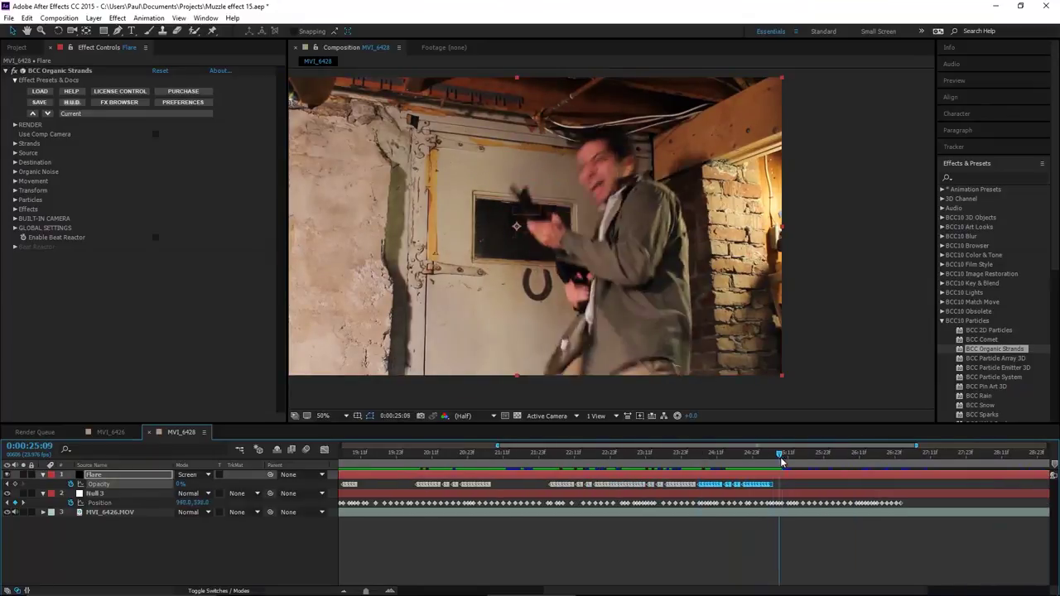
key(ctrl+v)
drag(858, 480, 788, 492)
key(equal)
key(equal)
click(811, 459)
key(space)
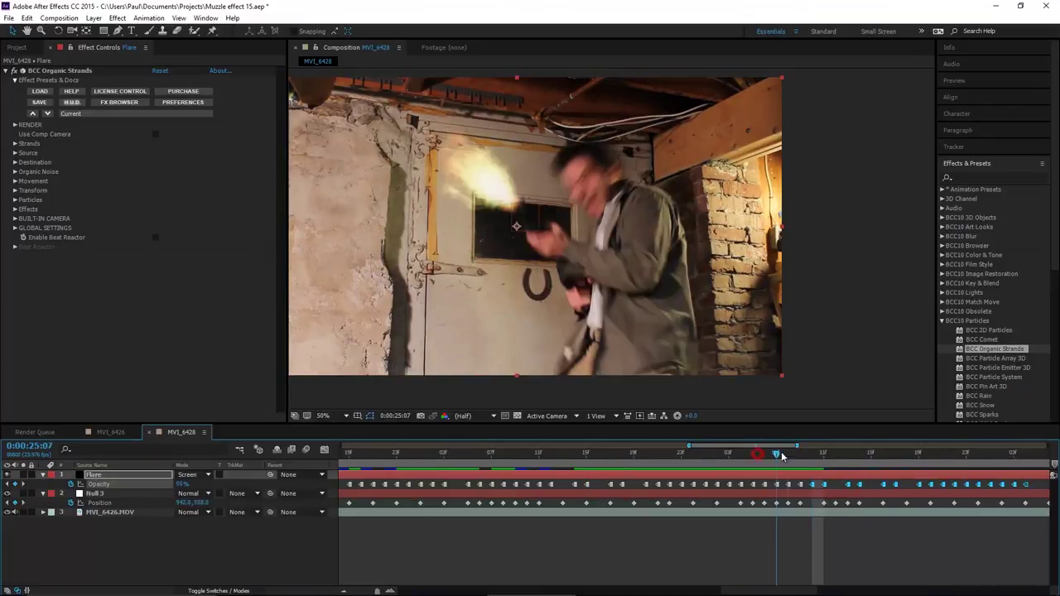
key(space)
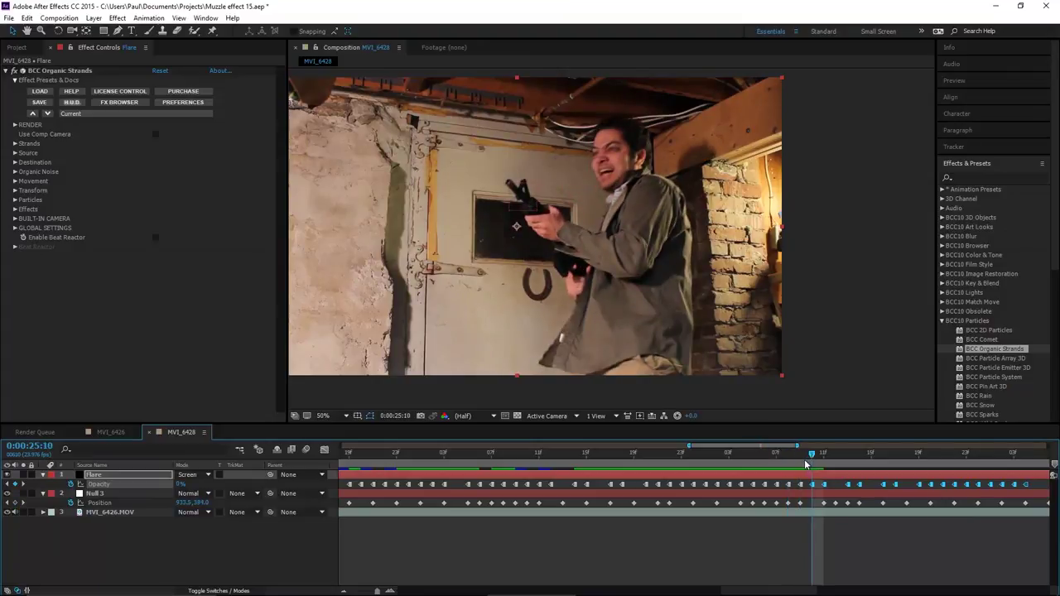
- Delete the surplus pasted Opacity keyframes from 0:00:25:10 onward and set the flare's Opacity to 0% at that frame
key(Delete)
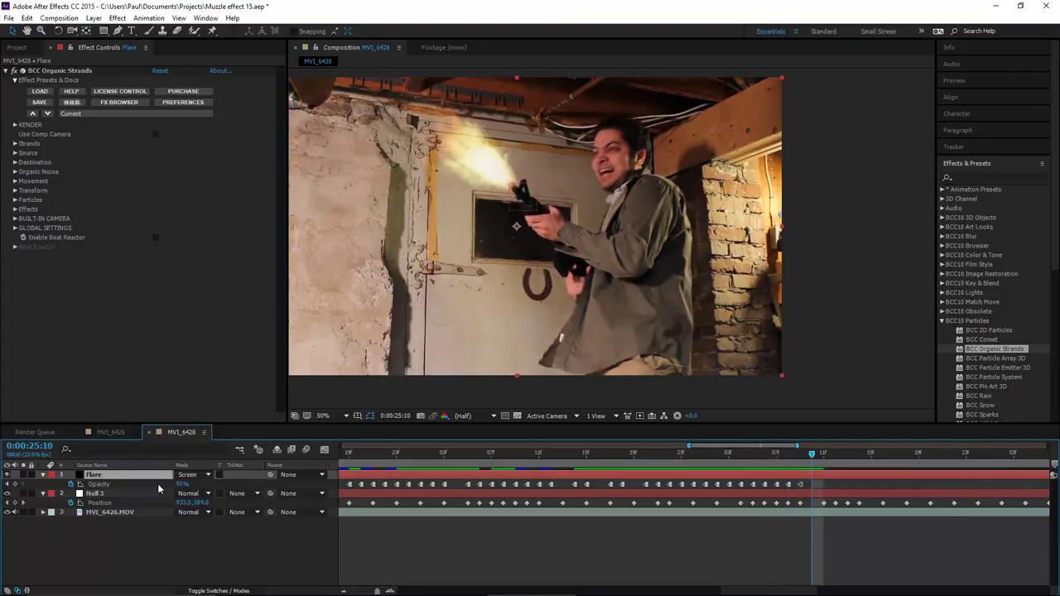
click(805, 486)
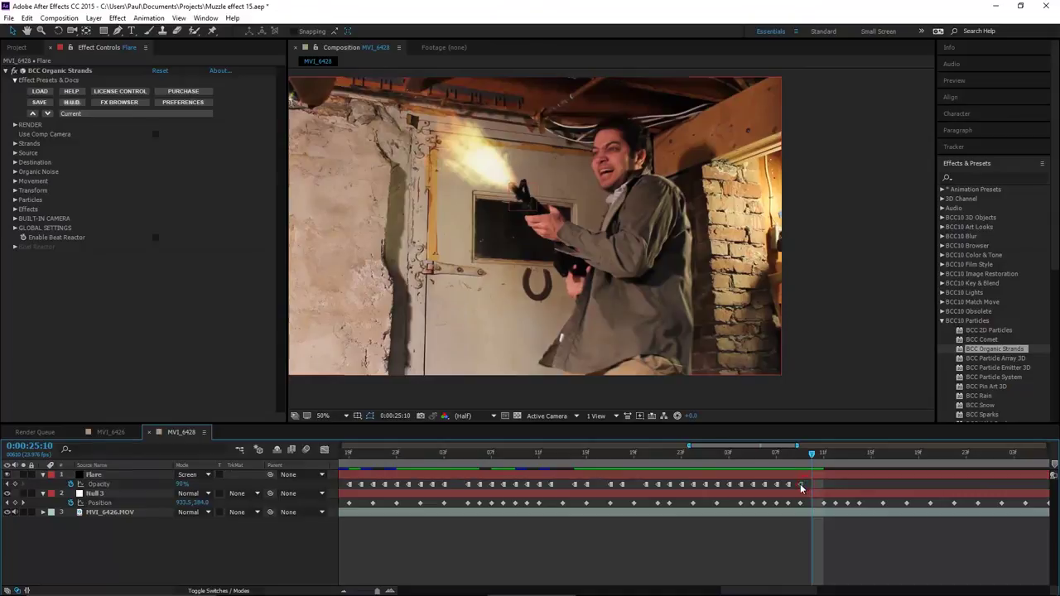
drag(182, 485, 69, 484)
drag(798, 456, 895, 457)
key(minus)
key(minus)
key(minus)
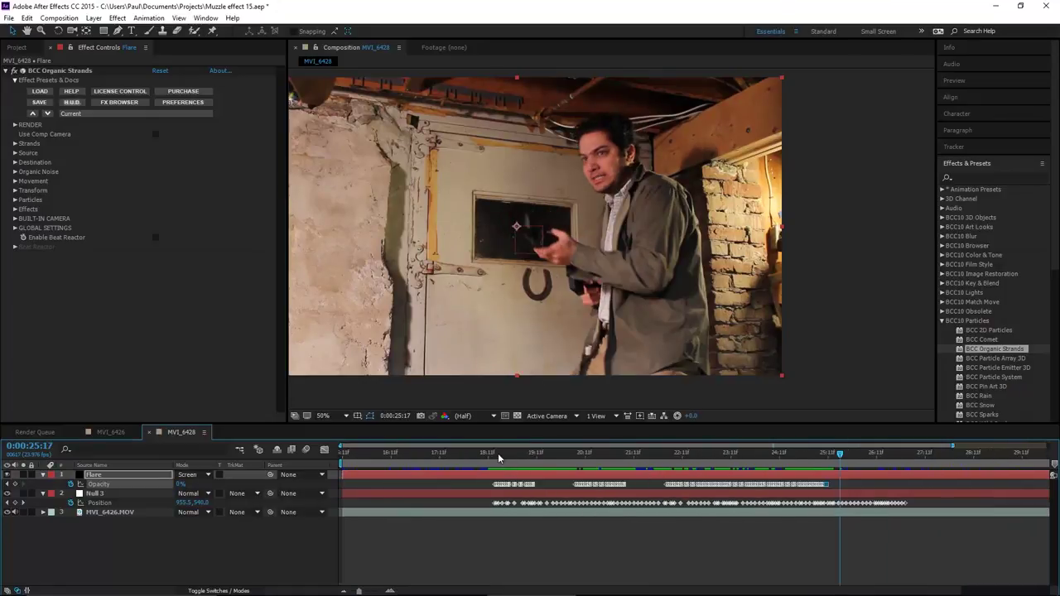
drag(727, 455, 836, 470)
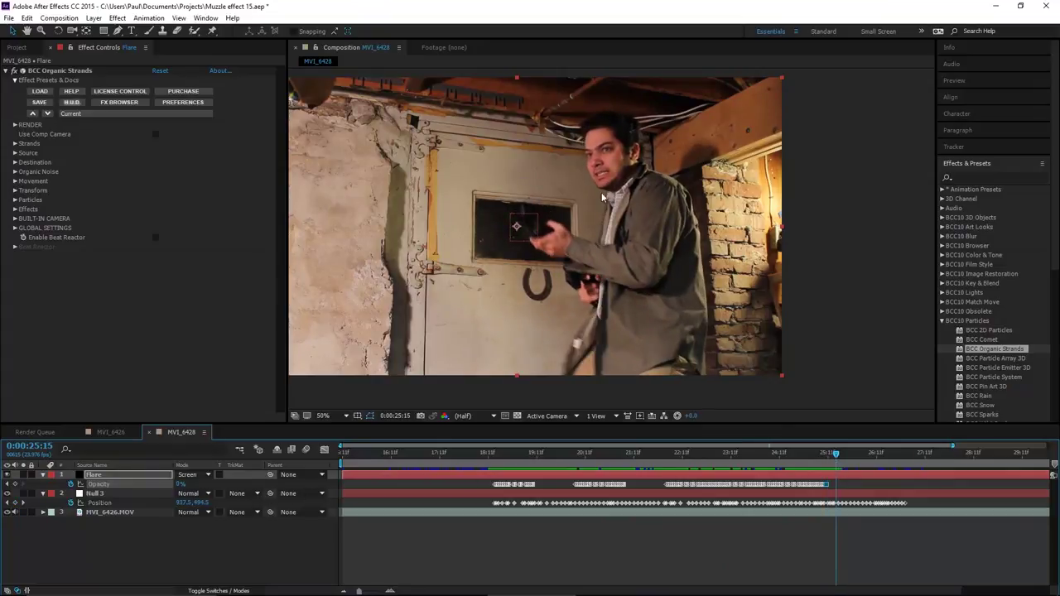
click(131, 536)
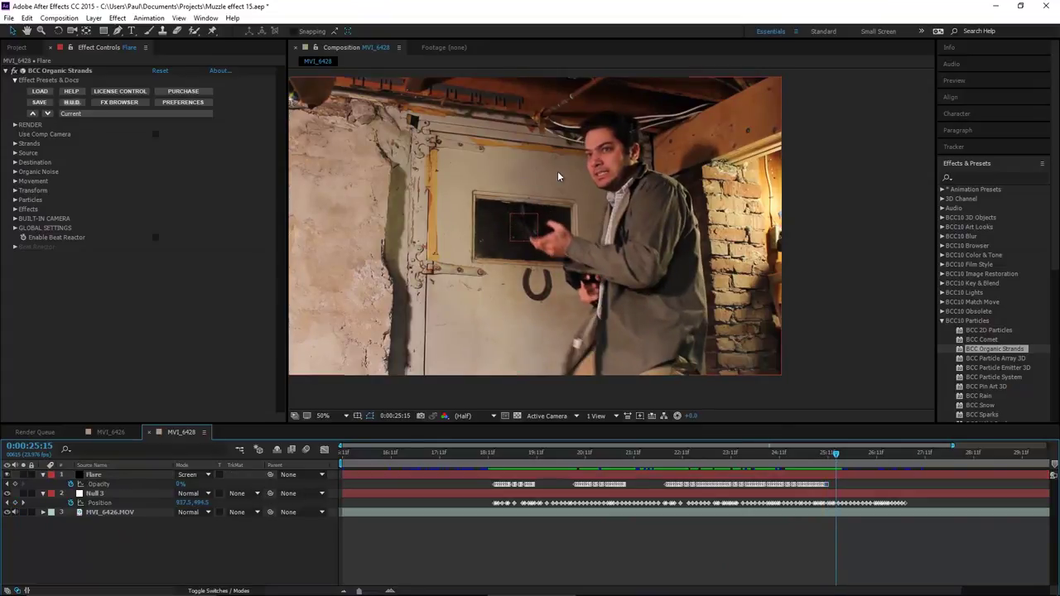
- At 0:00:18:21, duplicate the MVI_6426.MOV footage layer and select the upper copy
drag(513, 458, 509, 455)
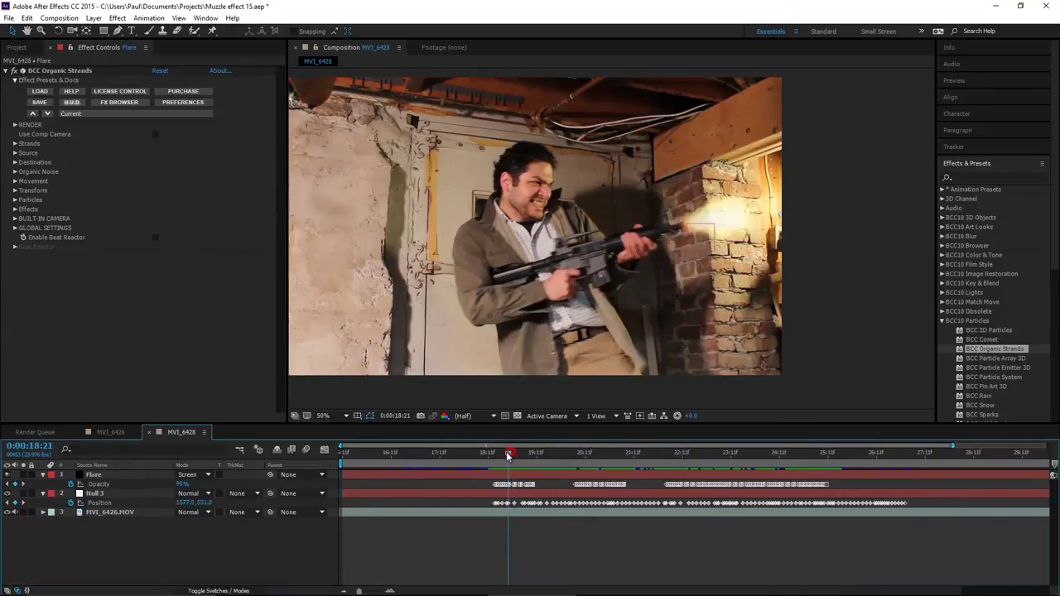
click(103, 513)
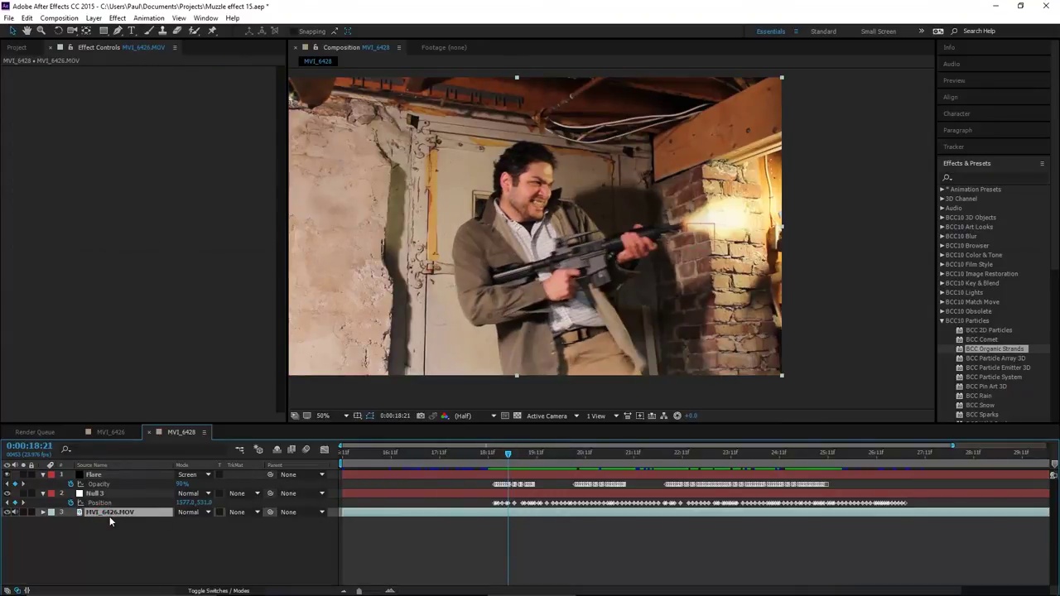
key(ctrl+d)
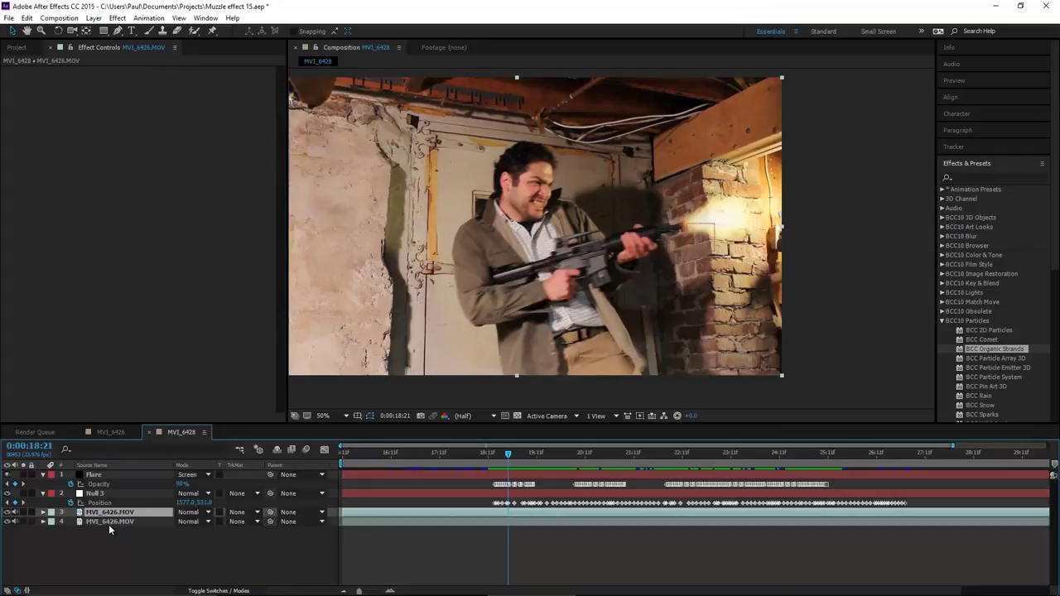
click(112, 522)
click(110, 512)
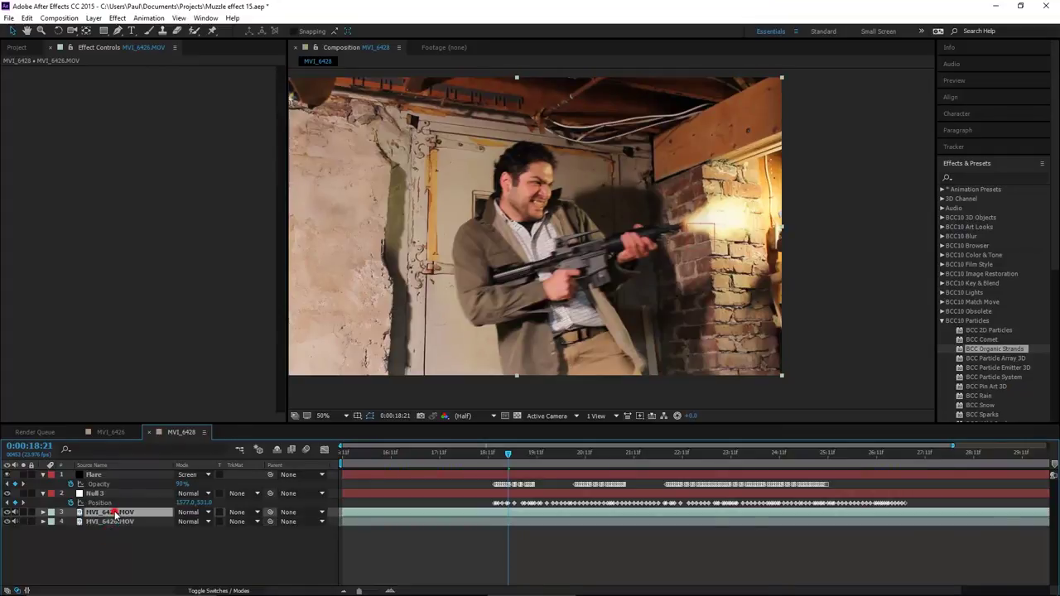
- Apply the Brightness & Contrast effect to the upper footage copy and set its Brightness to 26
click(942, 321)
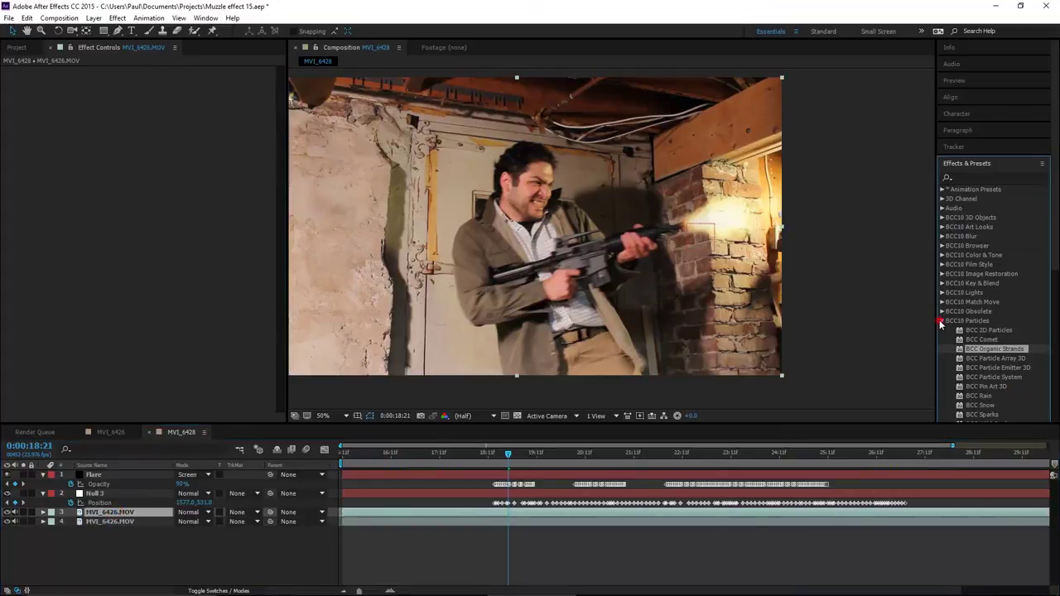
scroll(946, 290, down, 1)
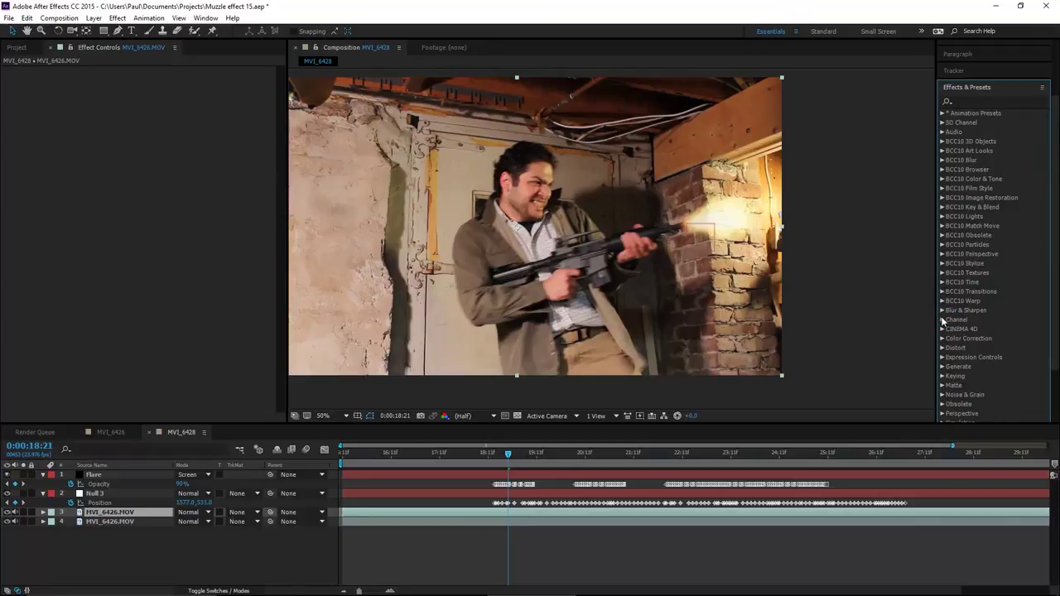
click(942, 338)
scroll(968, 350, down, 1)
drag(987, 313, 433, 511)
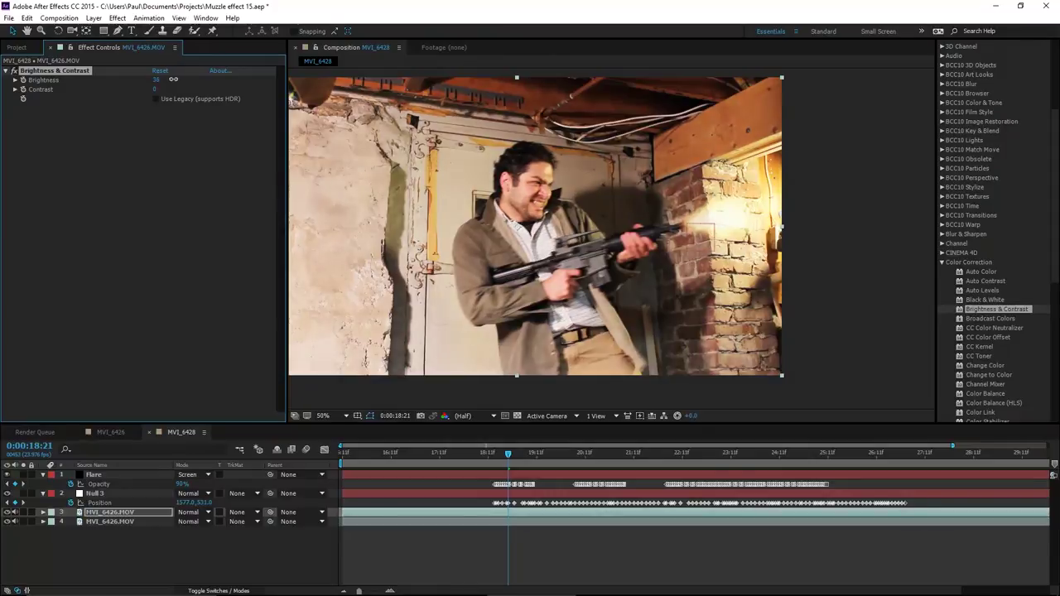
drag(170, 80, 164, 79)
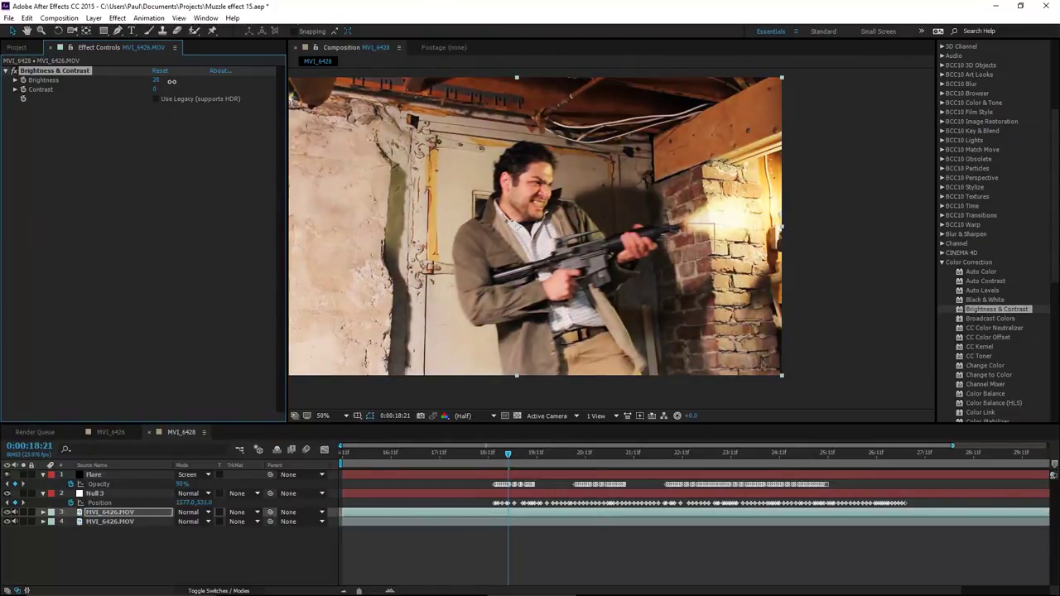
- Draw a closed Pen mask on the upper footage copy, enclosing the area from the man's face and torso to the brick-wall edge of the frame
click(102, 514)
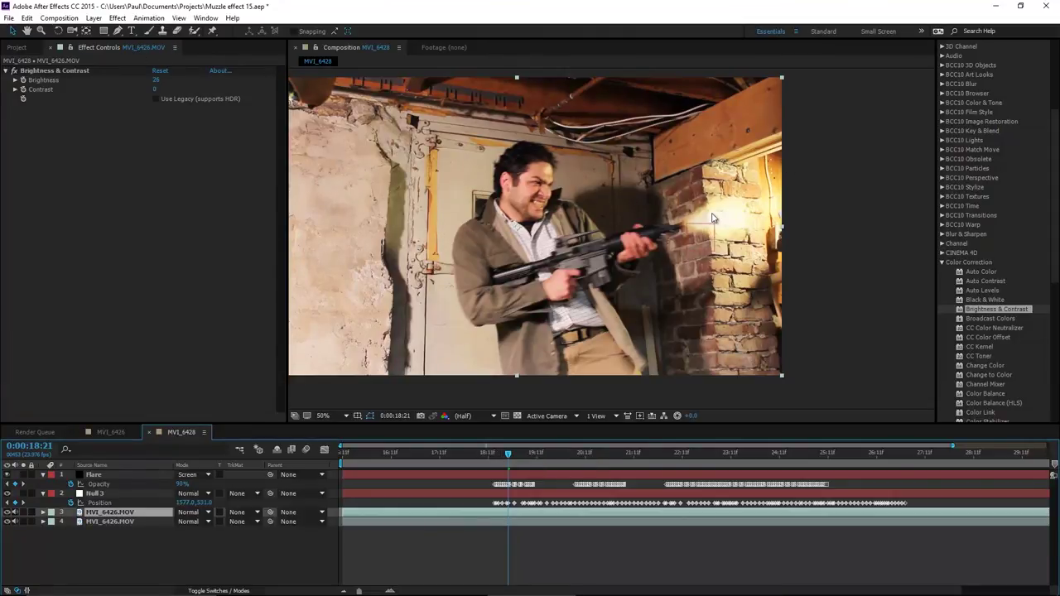
click(118, 31)
scroll(571, 245, down, 2)
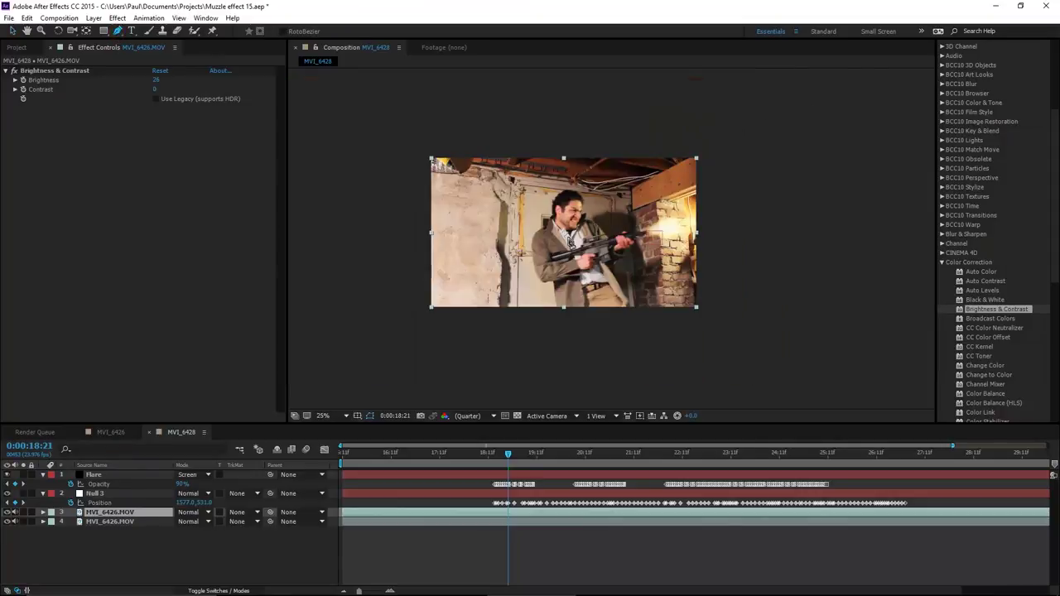
click(697, 155)
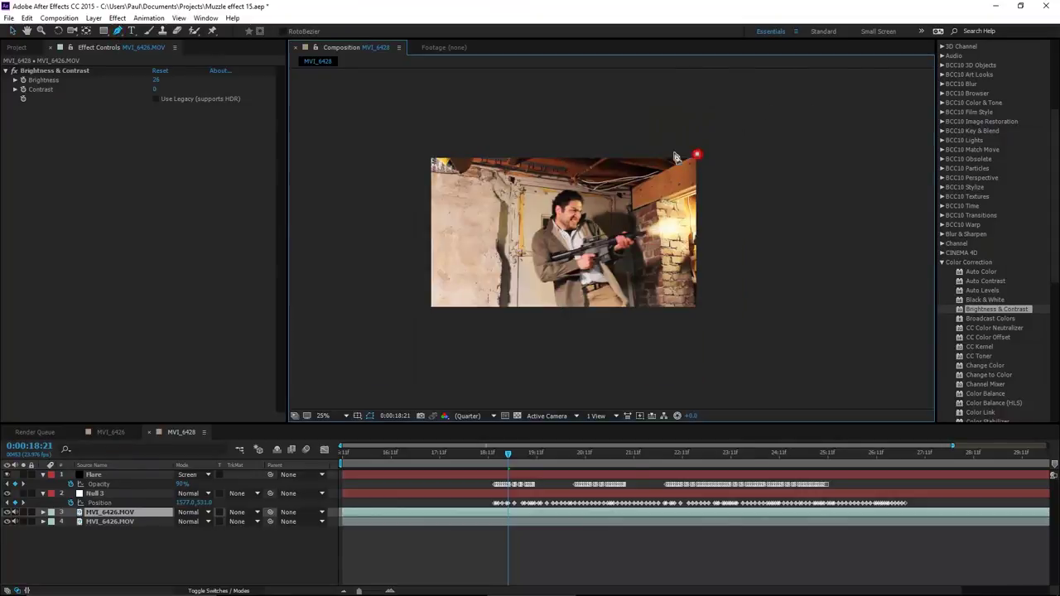
click(604, 154)
click(578, 193)
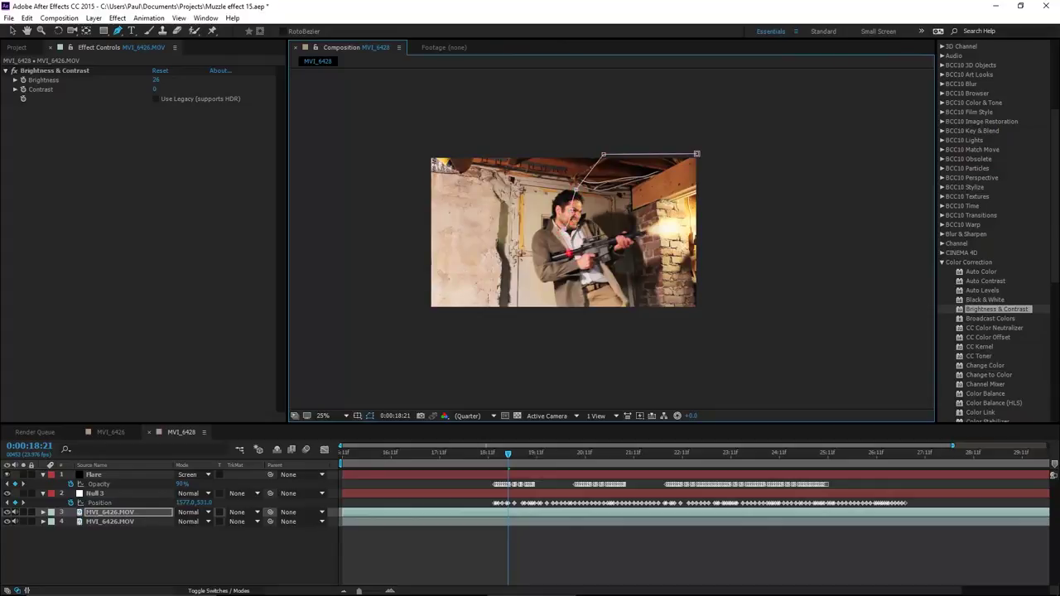
click(599, 310)
click(703, 311)
click(697, 154)
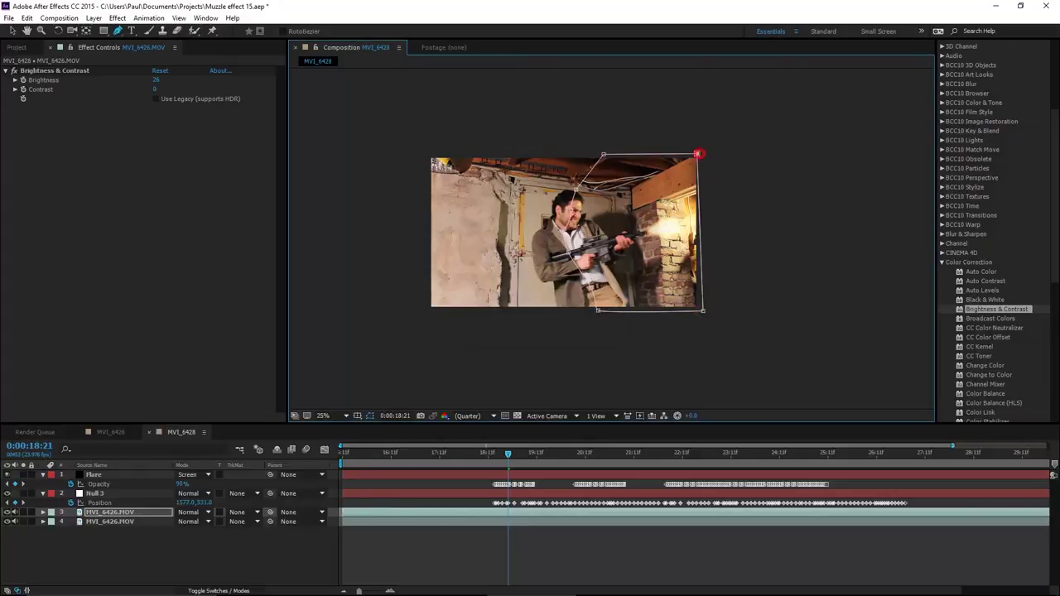
key(v)
key(period)
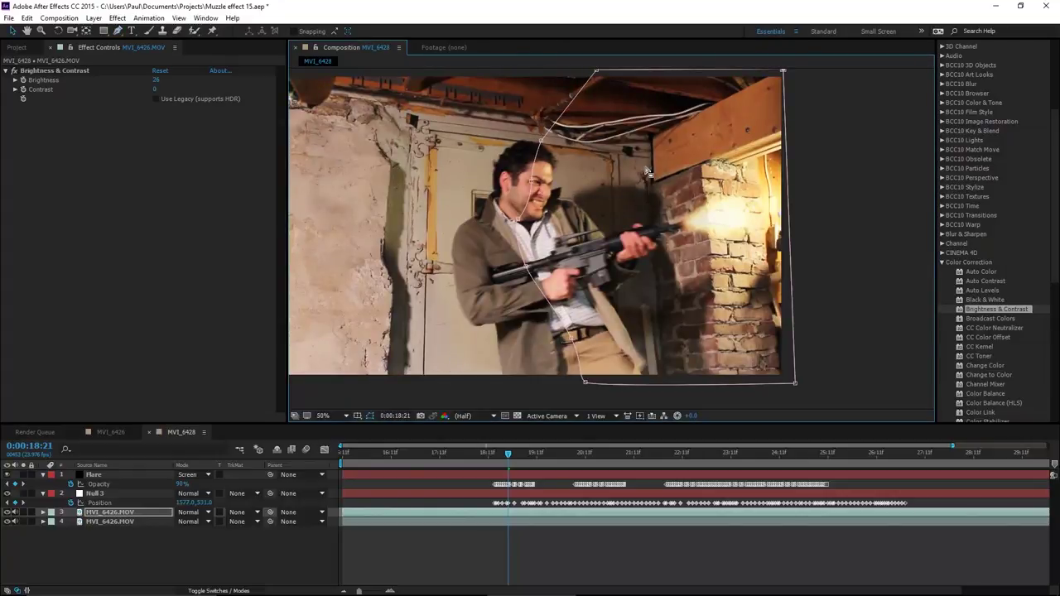
- Hide the mask outline and set the upper footage copy's Mask Feather to 50 pixels, then collapse the layer
click(97, 514)
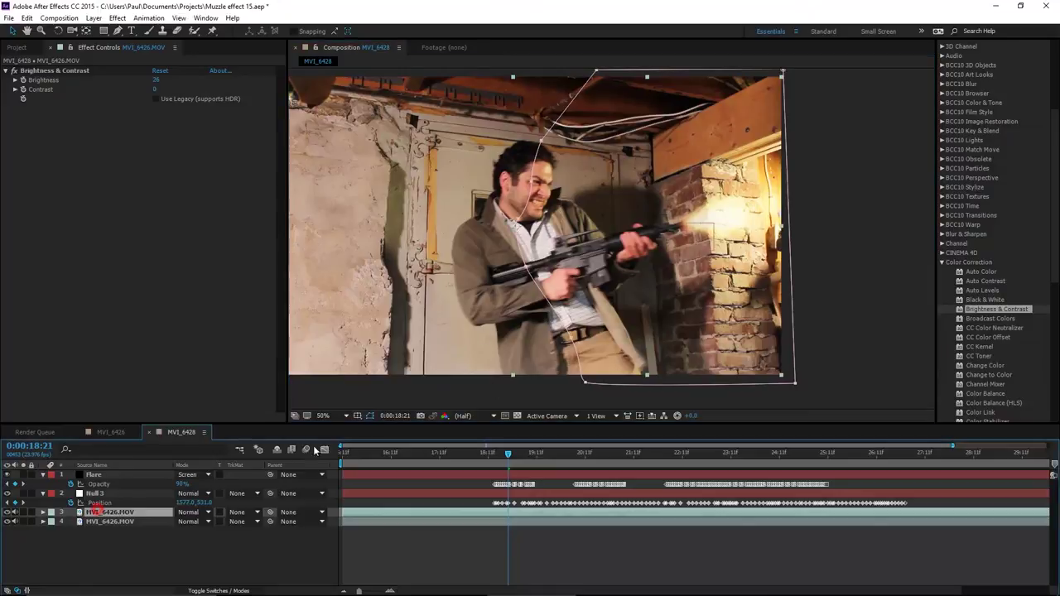
click(372, 416)
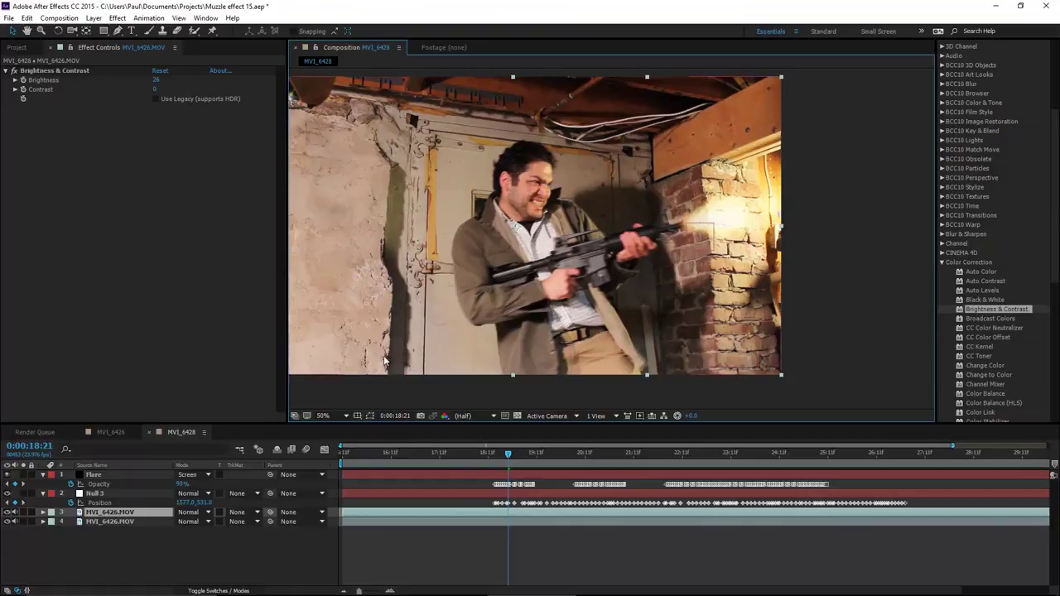
key(f)
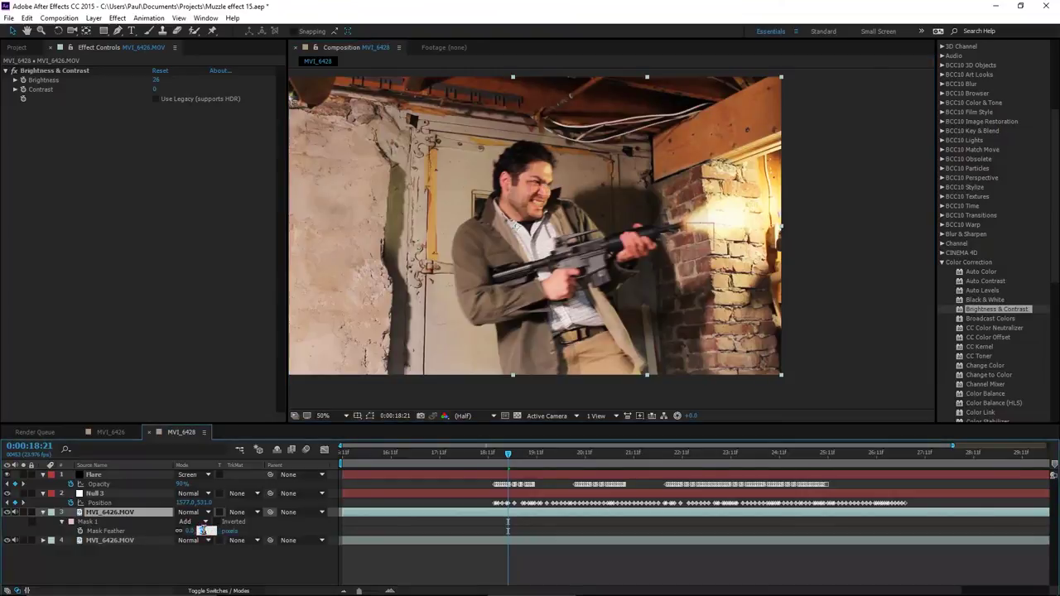
key(Return)
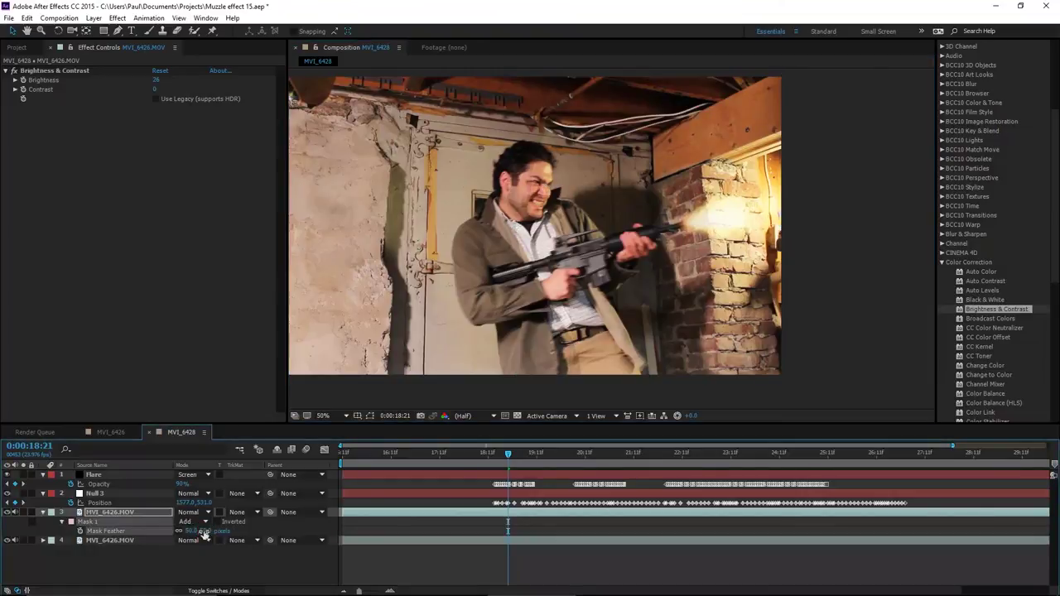
click(43, 513)
click(162, 563)
- Select and copy all Opacity keyframes of the Flare layer
scroll(644, 156, down, 2)
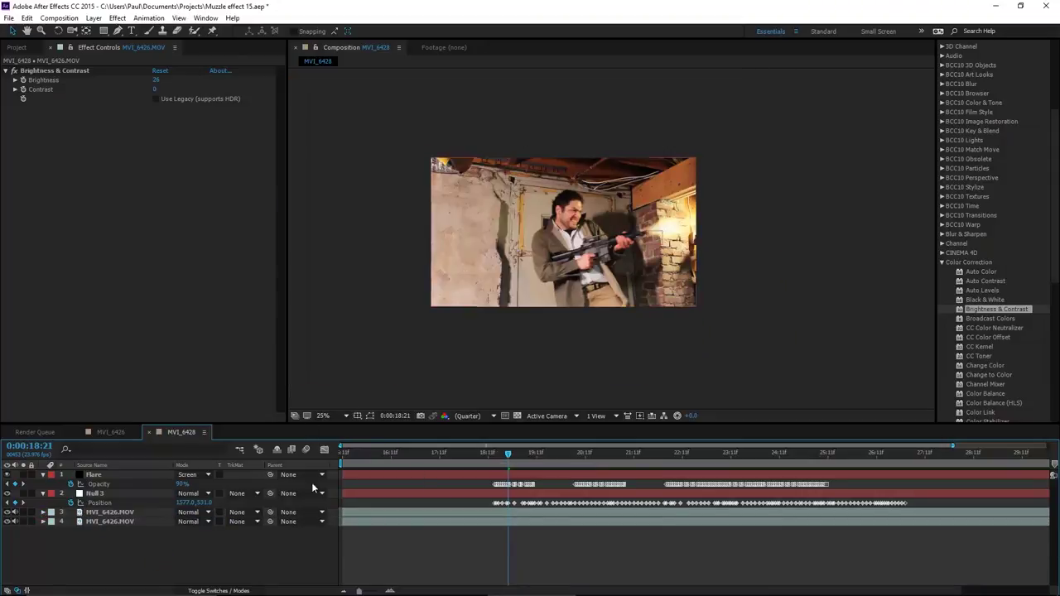
click(98, 484)
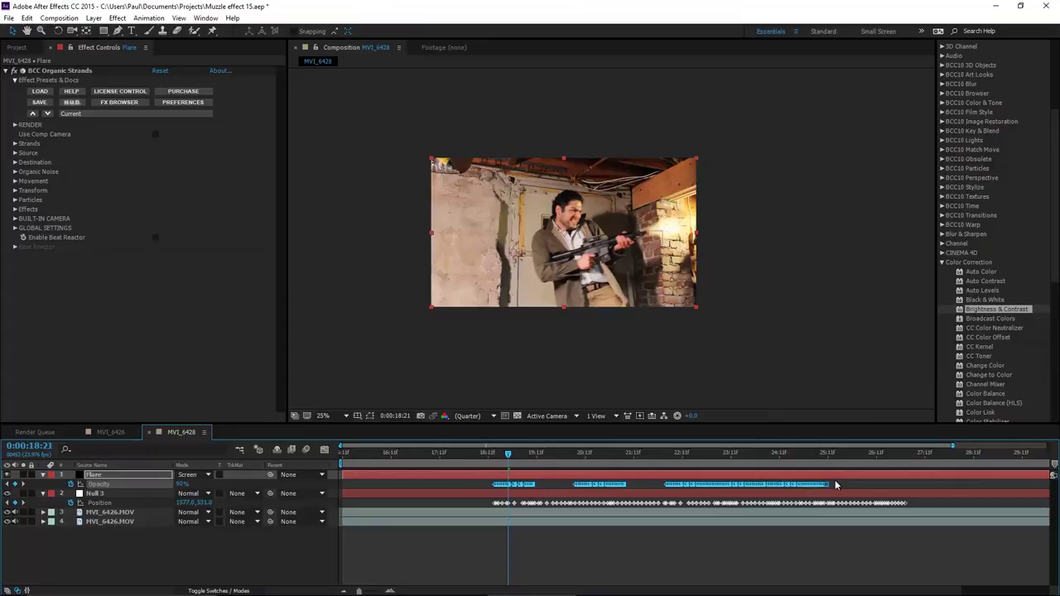
drag(835, 485, 482, 491)
- Enable Opacity keyframing on the brightened footage copy at 0:00:18:14 and paste the flare's Opacity keyframes there
drag(507, 456, 495, 457)
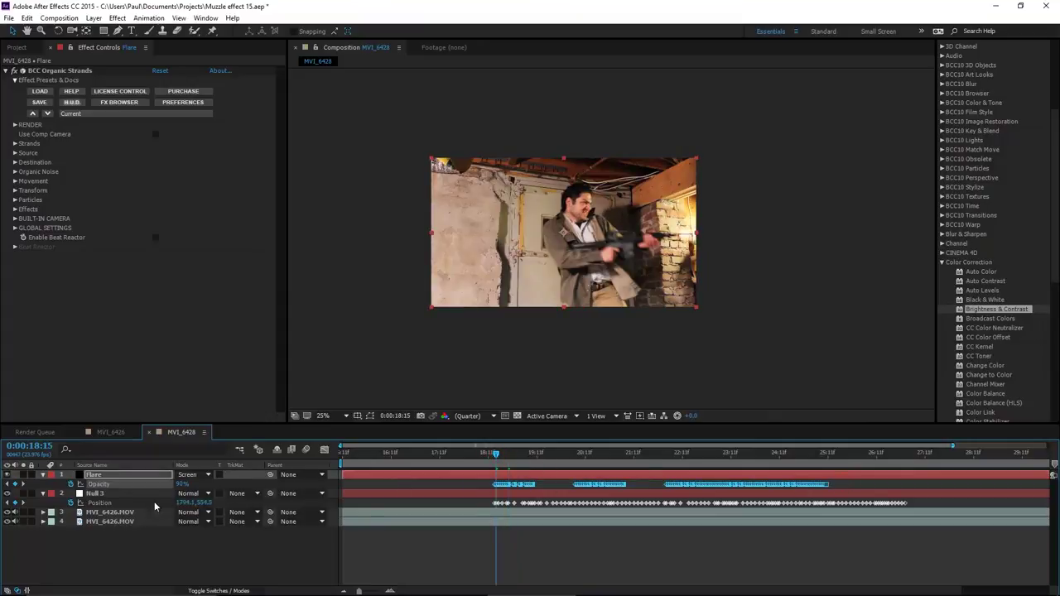
click(116, 512)
key(t)
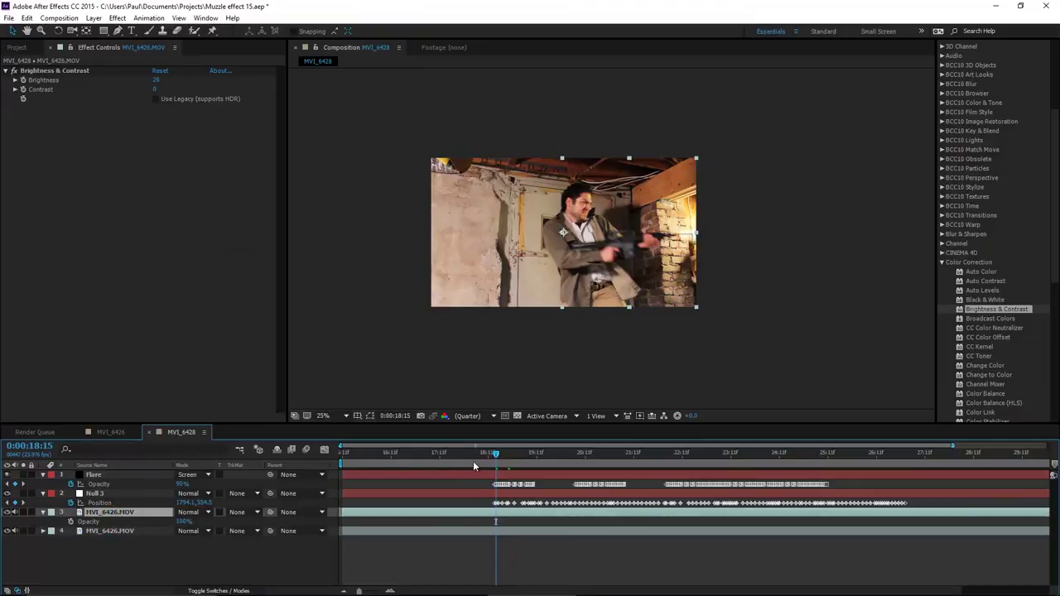
key(equal)
key(equal)
key(equal)
key(equal)
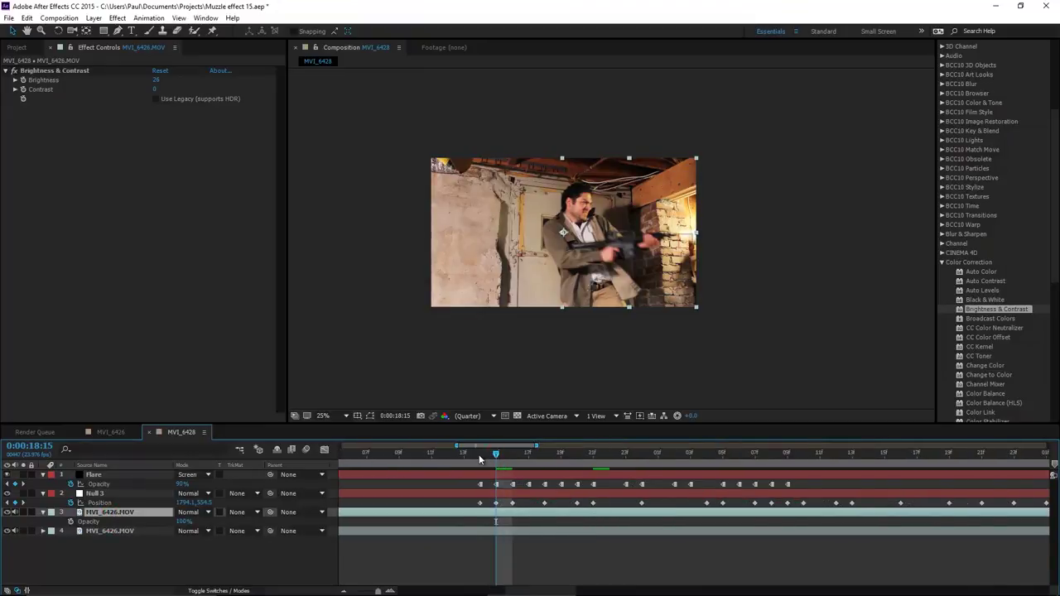
click(455, 455)
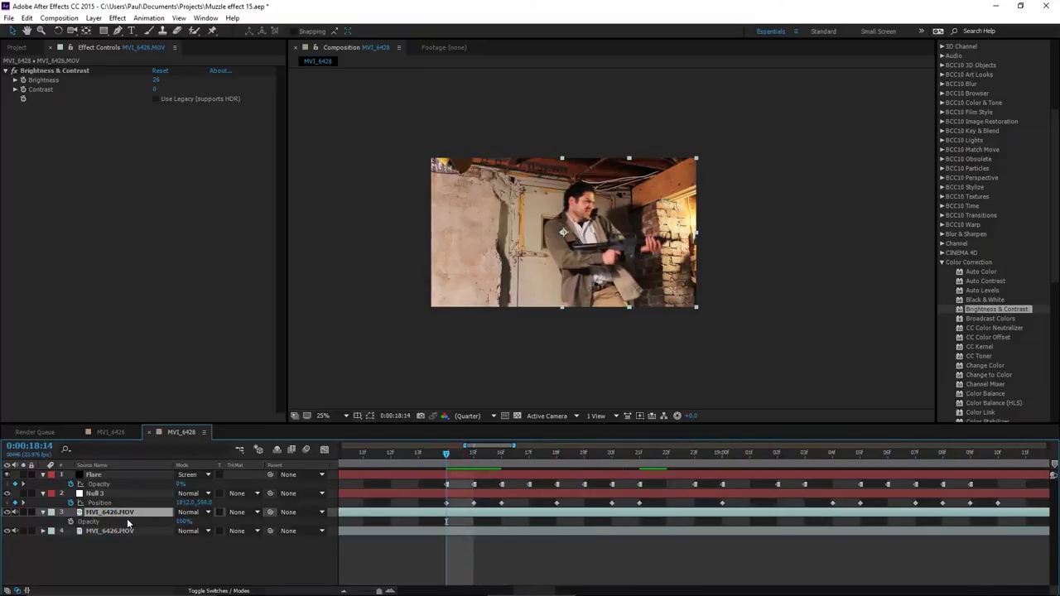
click(71, 522)
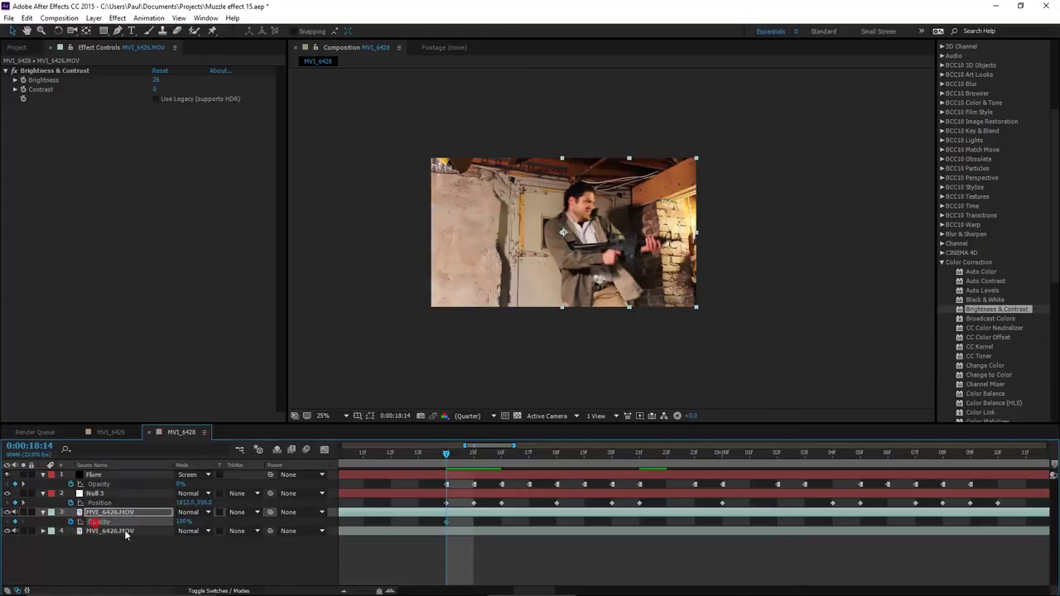
key(ctrl+v)
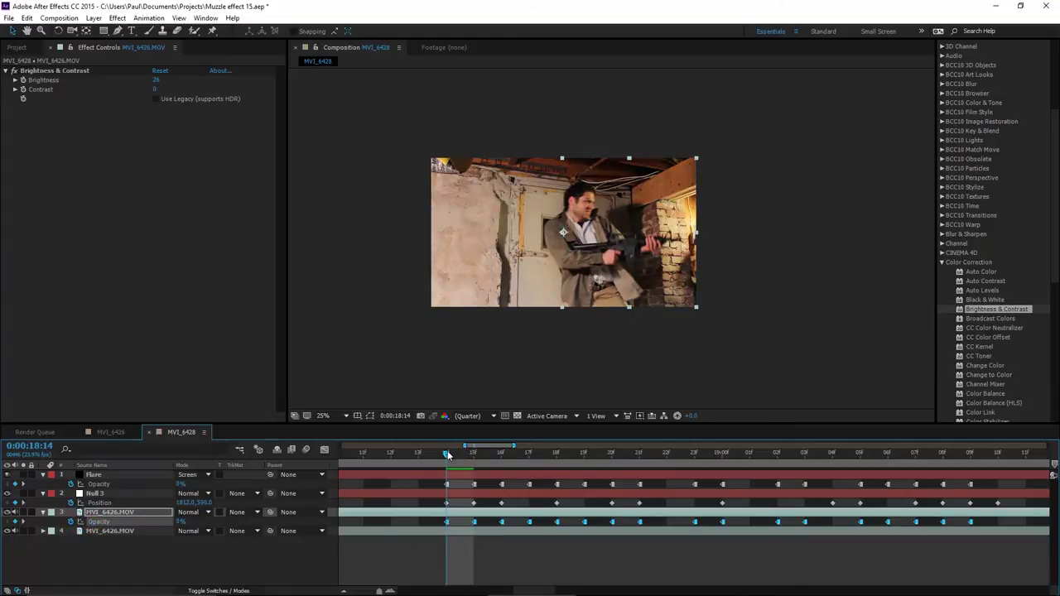
- Scrub through the first burst to check that the brightened footage flickers in sync with the flare
drag(465, 445, 428, 448)
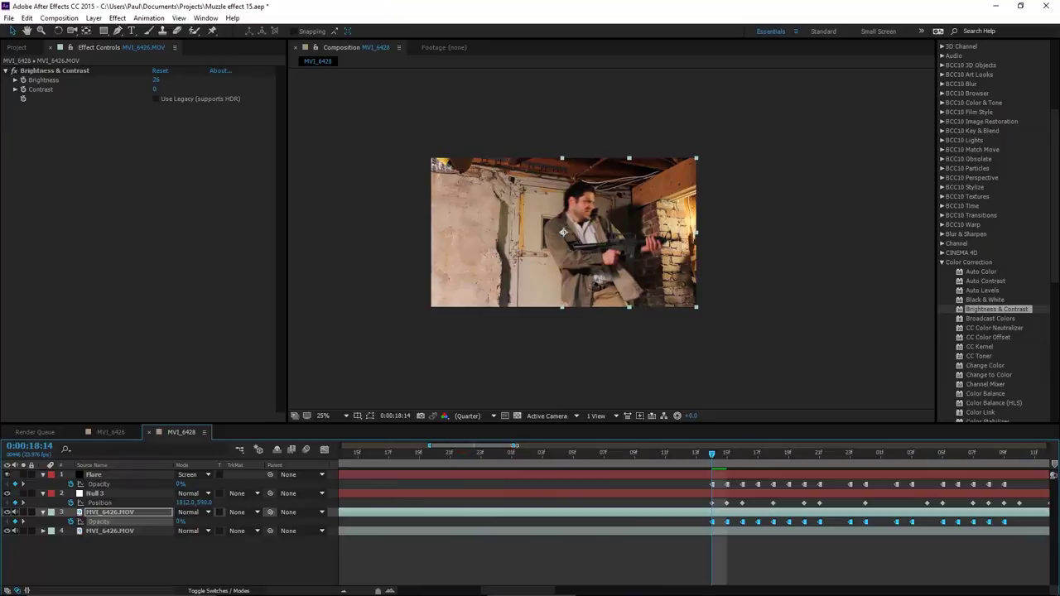
drag(514, 448, 594, 447)
drag(526, 456, 650, 443)
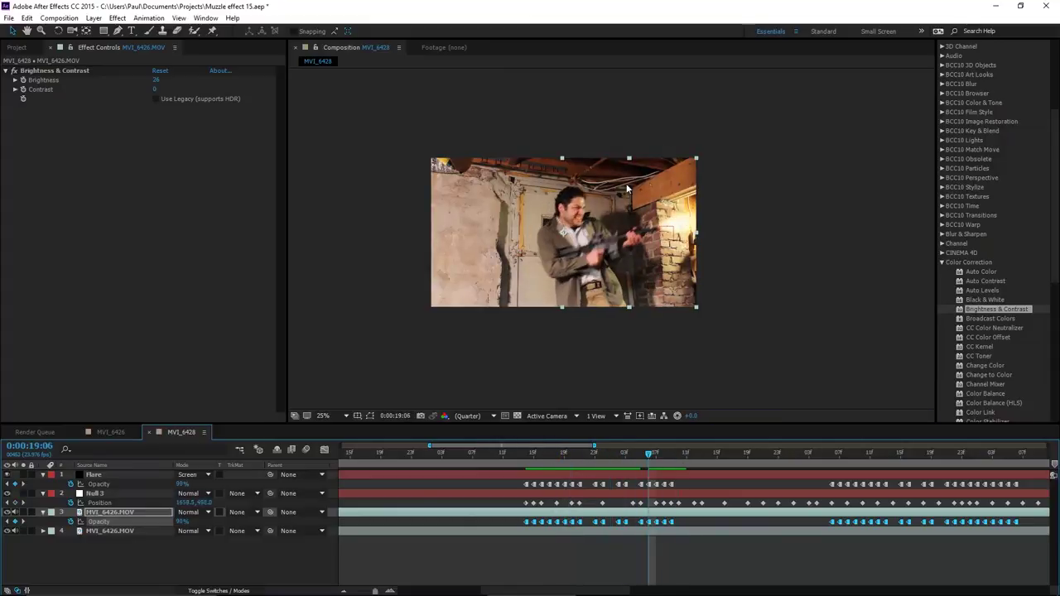
- Show the brightened copy's mask outline and keyframe its Mask Path through 0:00:20:06, adjusting the edge beside the actor
drag(580, 466, 702, 461)
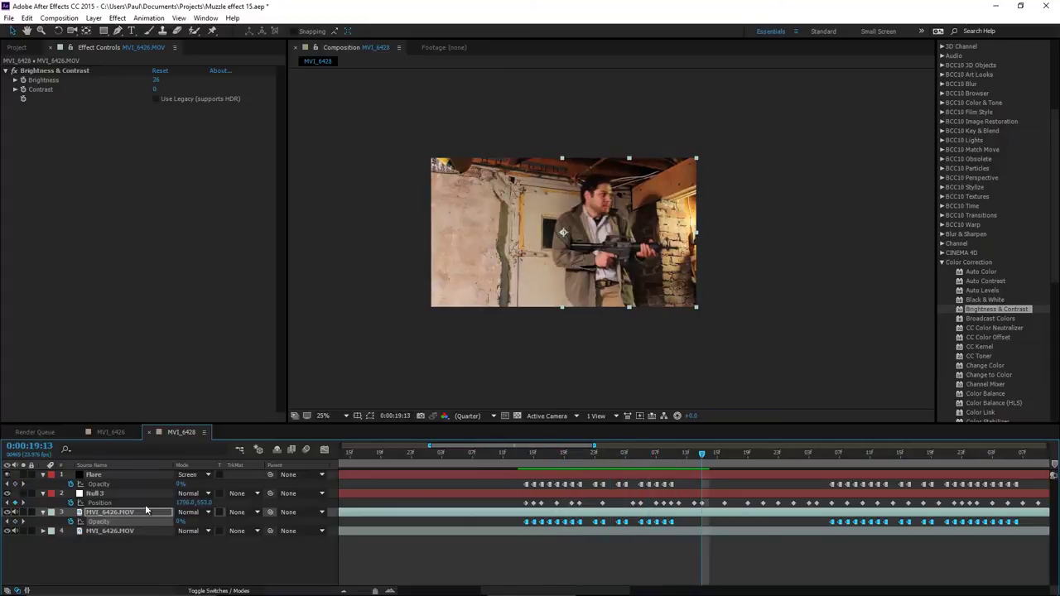
click(90, 514)
click(370, 417)
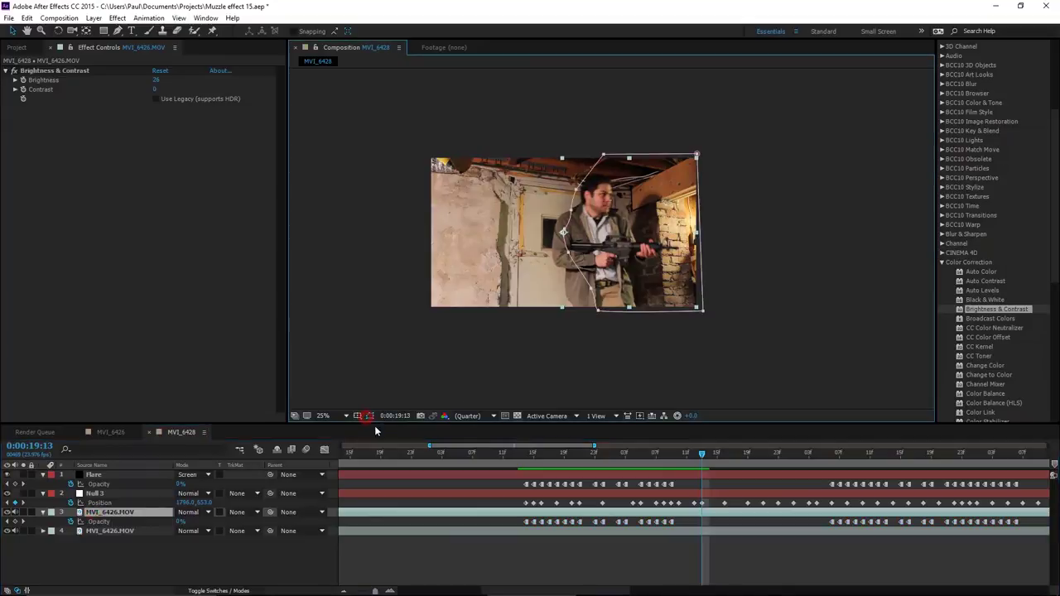
scroll(615, 298, down, 1)
drag(558, 274, 534, 279)
scroll(534, 279, up, 1)
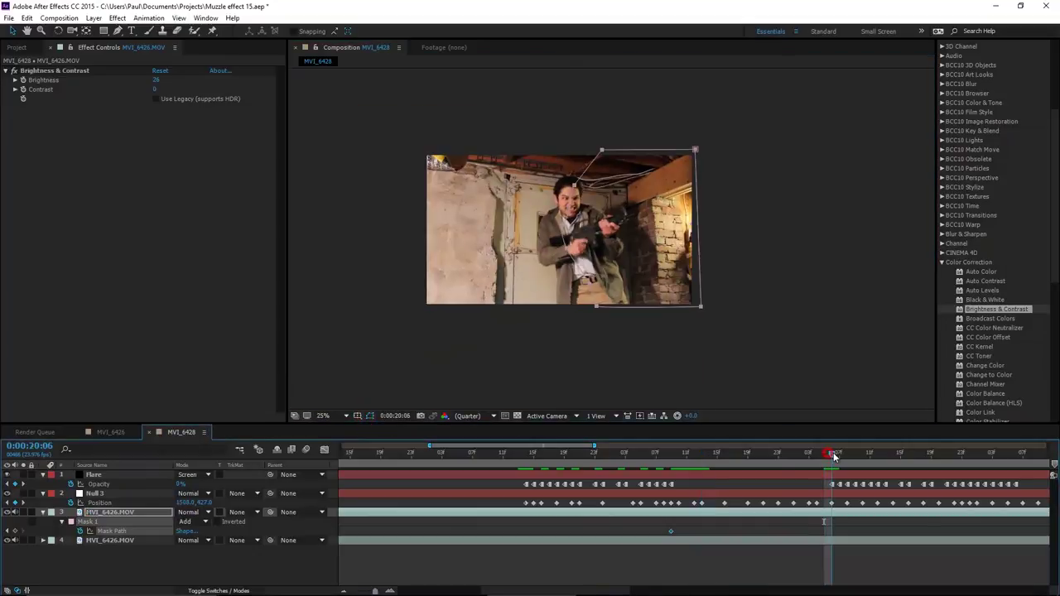
drag(597, 308, 585, 304)
- At 0:00:20:19, keyframe the mask's left-hand points outward to the far side of the frame so it covers the whole wall
drag(839, 459, 931, 458)
drag(584, 303, 414, 304)
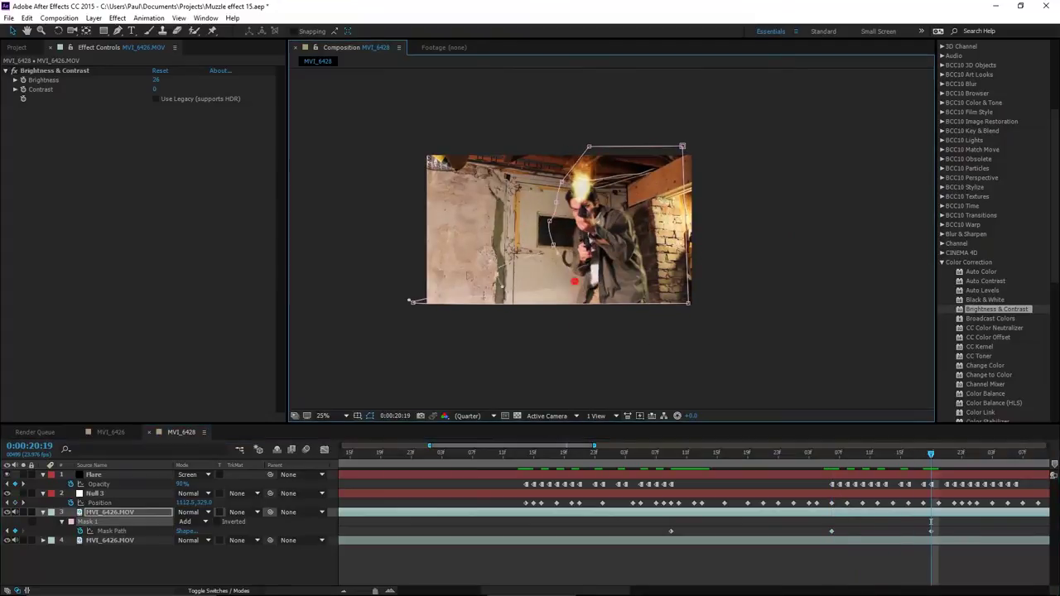
drag(576, 280, 373, 267)
drag(554, 244, 425, 220)
drag(550, 221, 415, 184)
drag(554, 200, 420, 150)
drag(561, 182, 516, 144)
- At 0:00:20:17, keyframe the mask's left-hand points back beside the actor, keeping the wall behind him outside the mask
drag(931, 455, 916, 456)
drag(441, 303, 584, 304)
drag(407, 269, 580, 280)
drag(447, 223, 573, 255)
drag(438, 190, 572, 219)
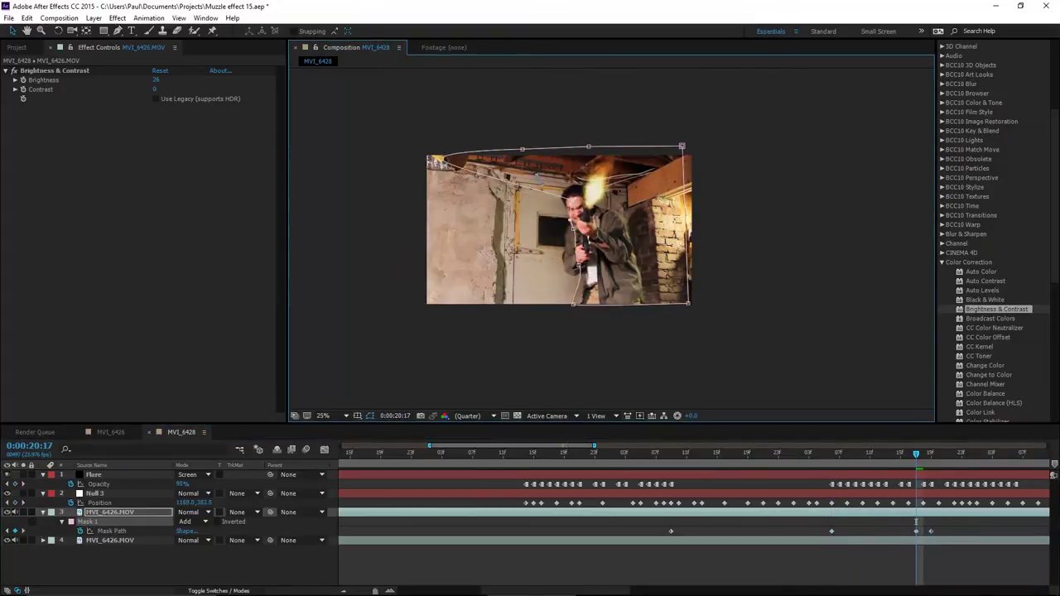
drag(443, 159, 568, 189)
drag(527, 150, 566, 150)
- Scrub and preview the remaining bursts up to 0:00:25:16 to check the animated mask and flickering light
drag(916, 455, 946, 455)
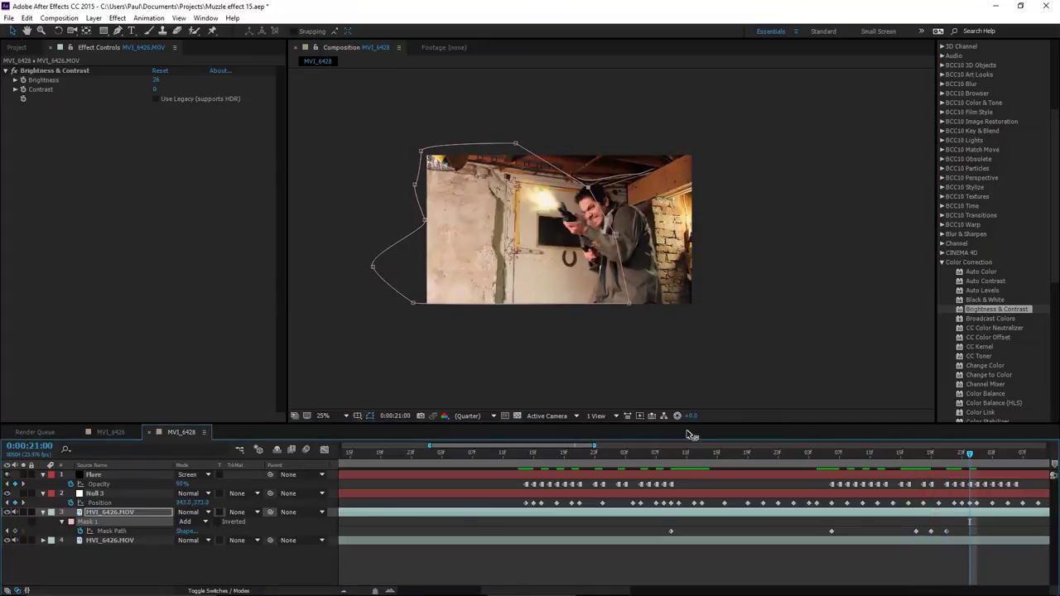
click(899, 455)
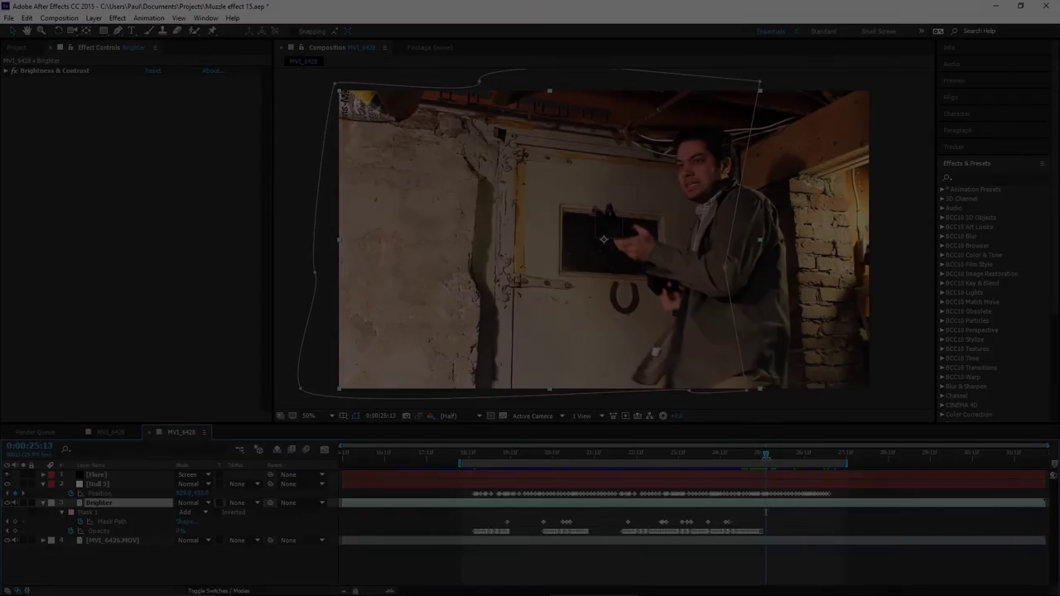
drag(766, 454, 743, 454)
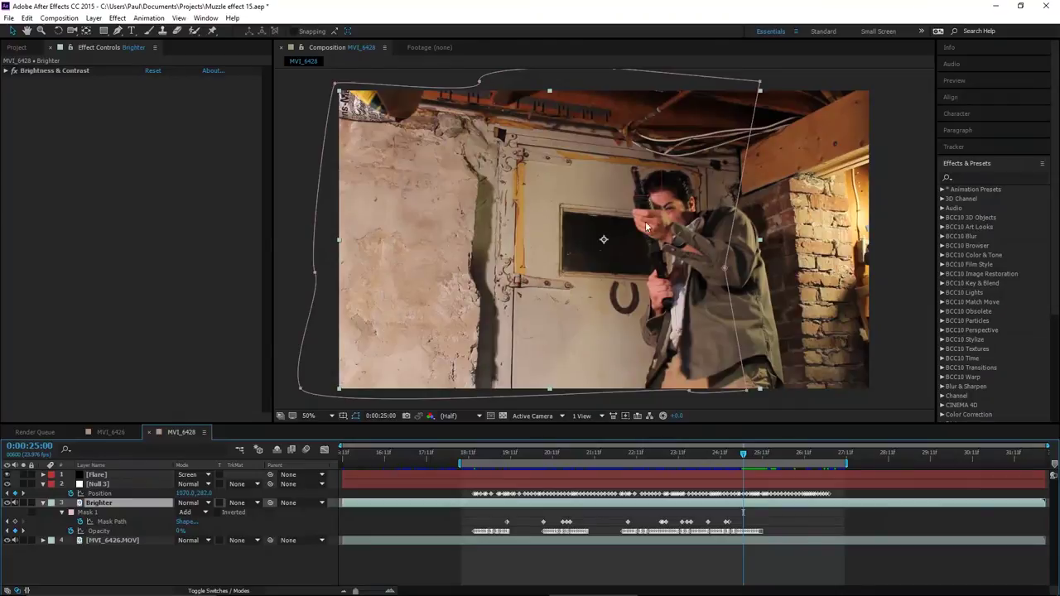
drag(760, 458, 755, 452)
click(658, 454)
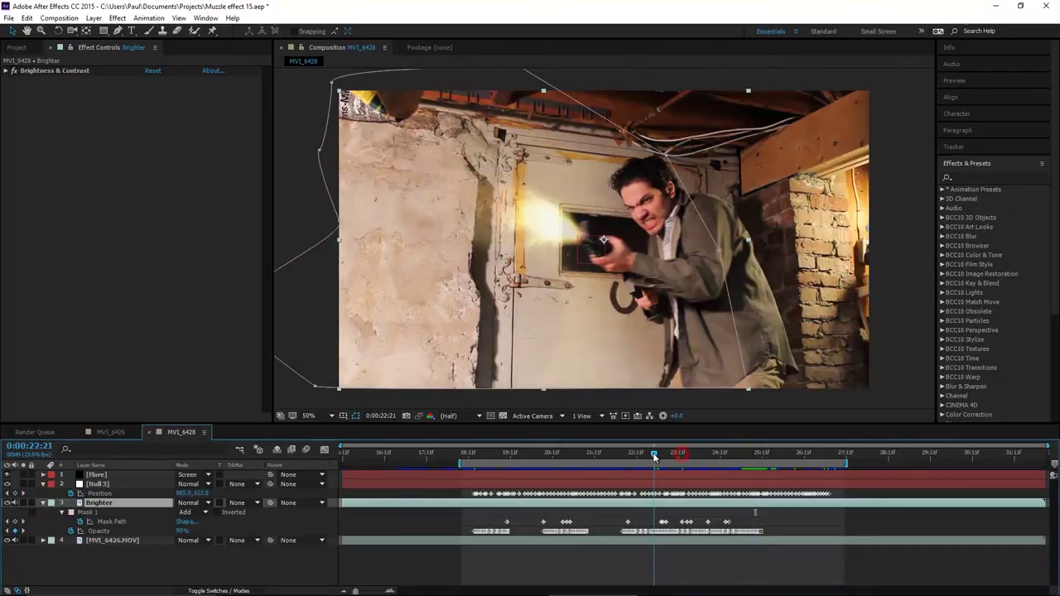
key(space)
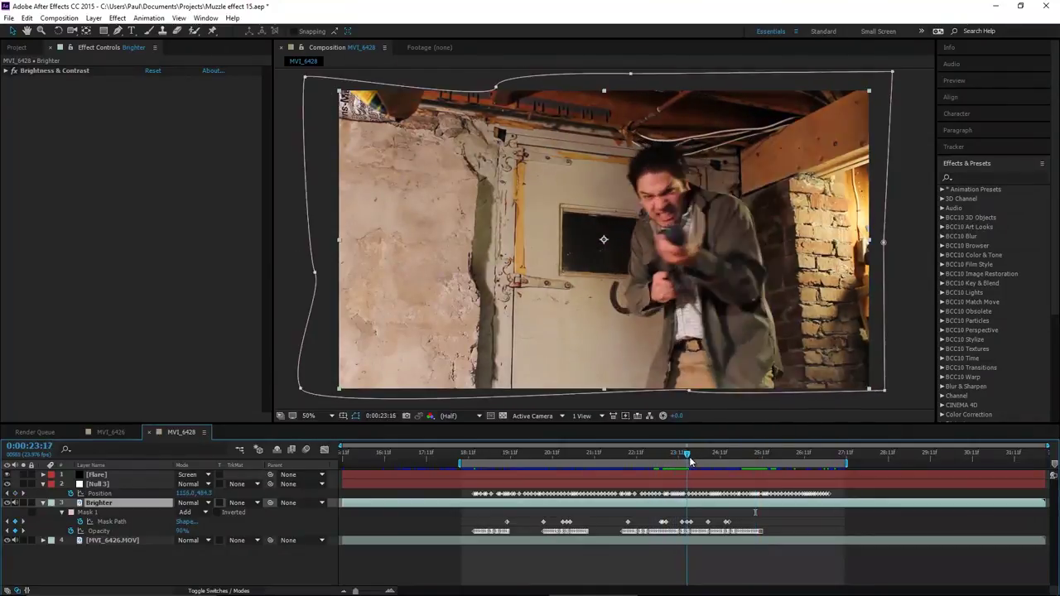
drag(692, 454, 770, 454)
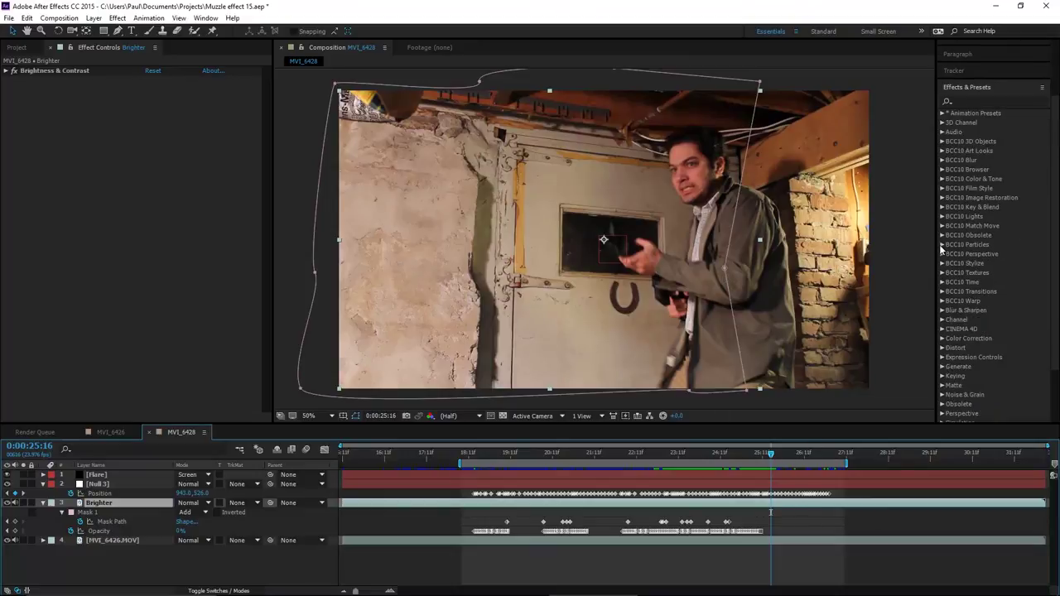
- List the BCC10 Particles effects and create a 1920 x 1080 px gray solid named Smoke
click(941, 244)
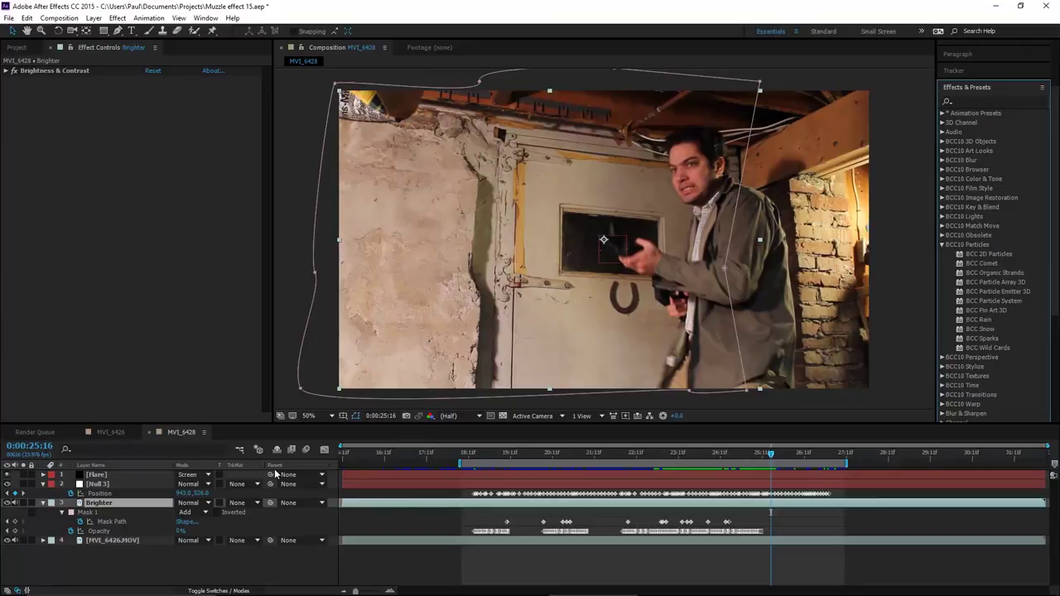
right_click(139, 556)
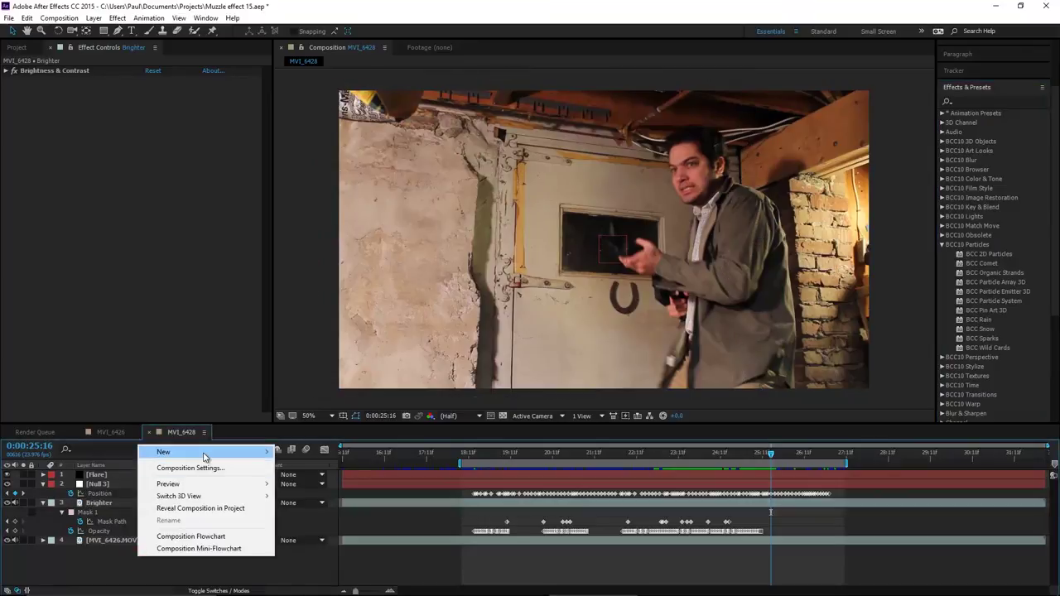
mouse_move(205, 456)
click(302, 481)
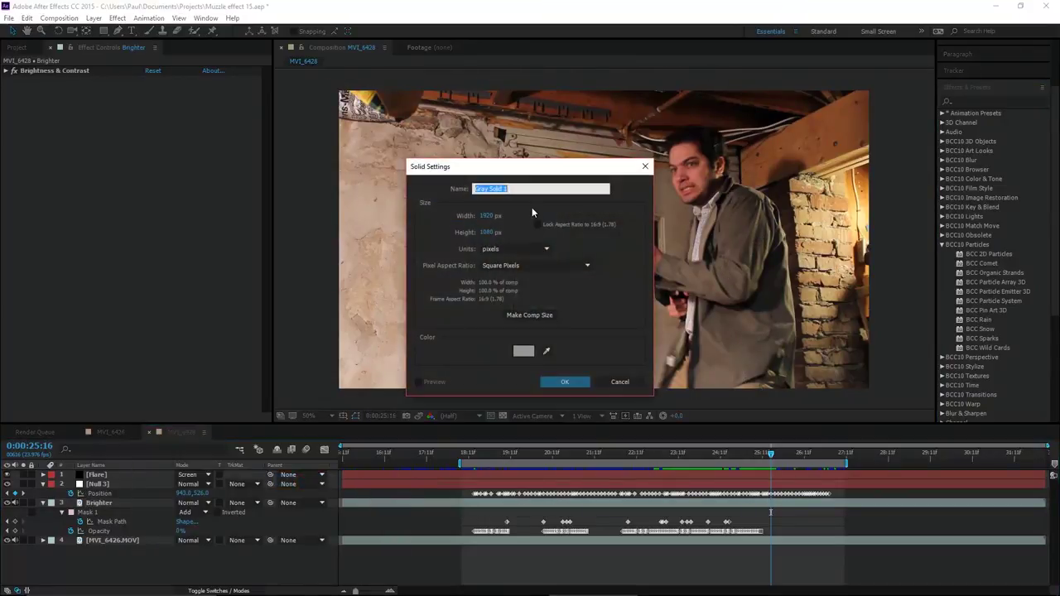
text(Smoke)
click(555, 378)
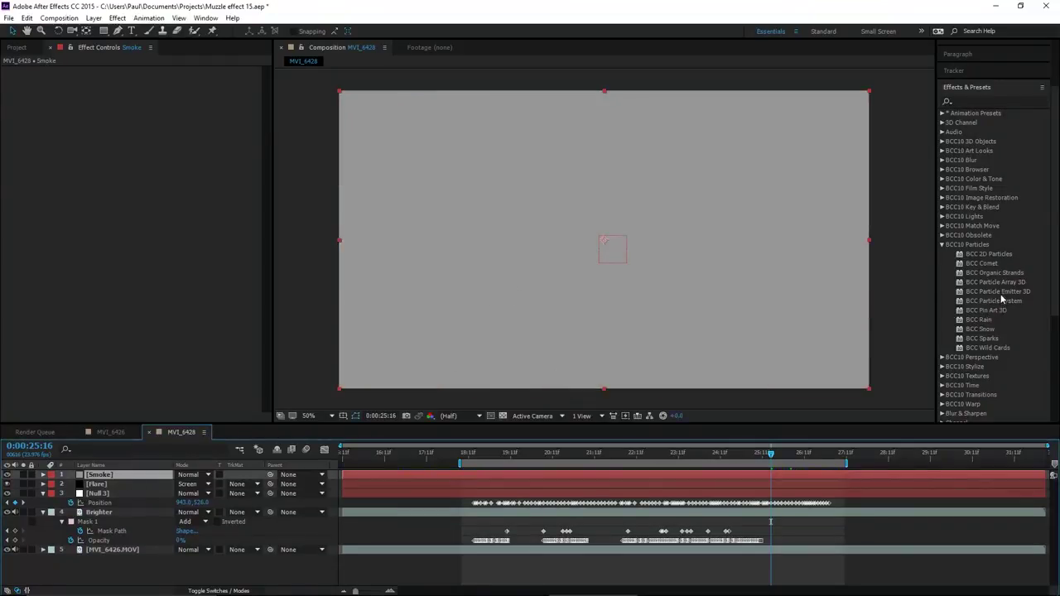
- Apply BCC Particle Emitter 3D to the Smoke layer and scrub to 0:00:24:12 to view the default particles
drag(999, 292, 603, 477)
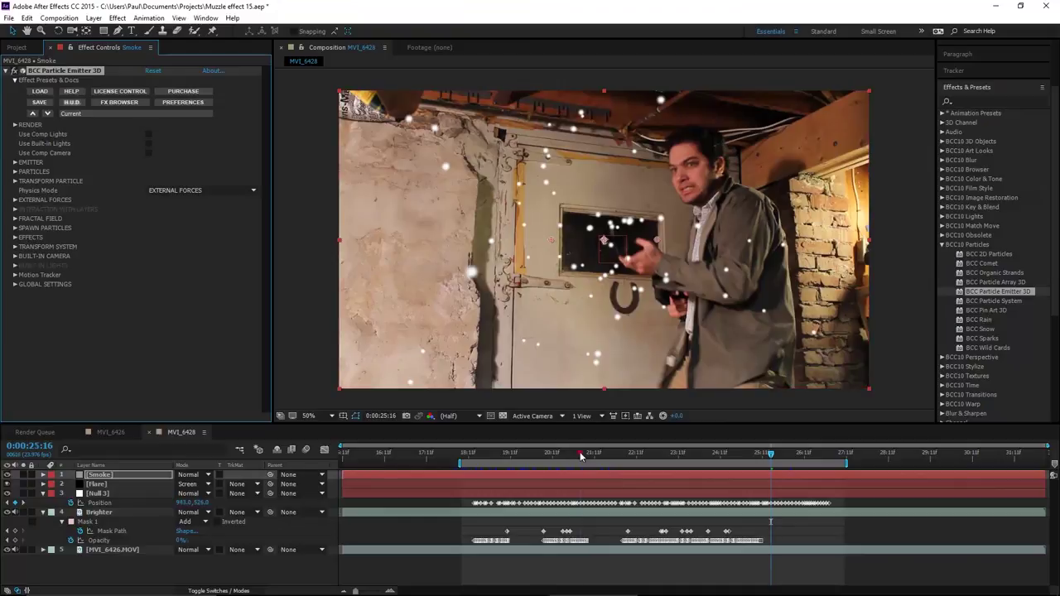
drag(580, 457, 725, 469)
drag(627, 465, 722, 466)
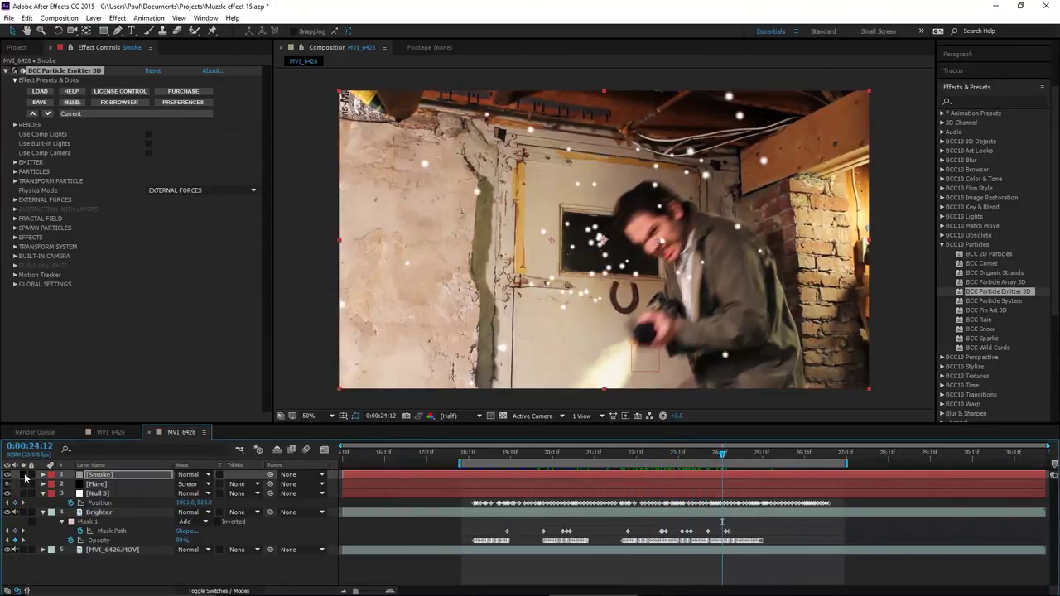
- Solo the Smoke layer and choose the SmokeSlowGray.bsp preset for its particle emitter in the FX Browser
click(23, 475)
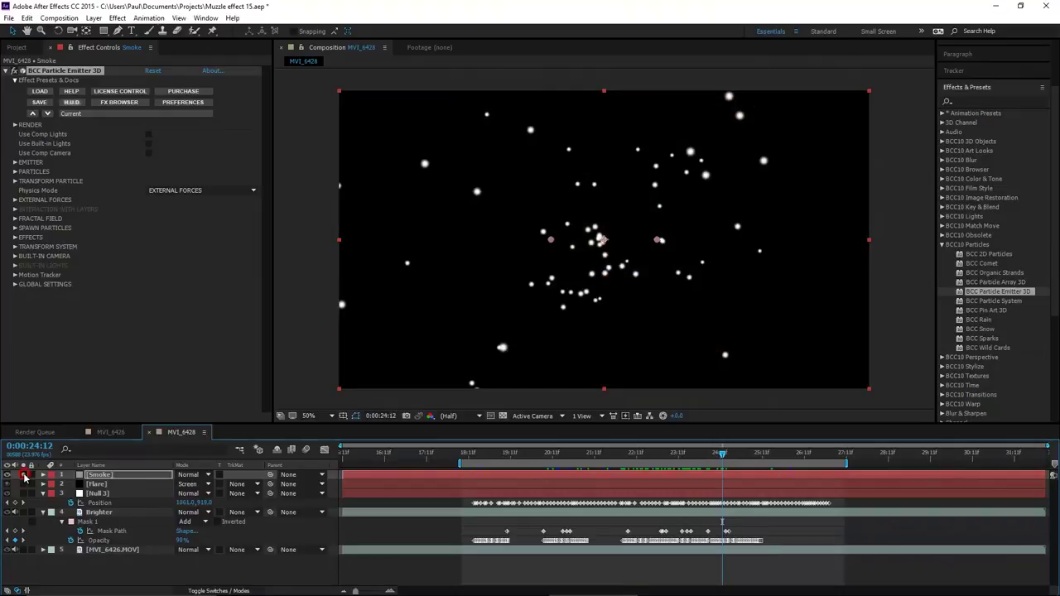
click(114, 102)
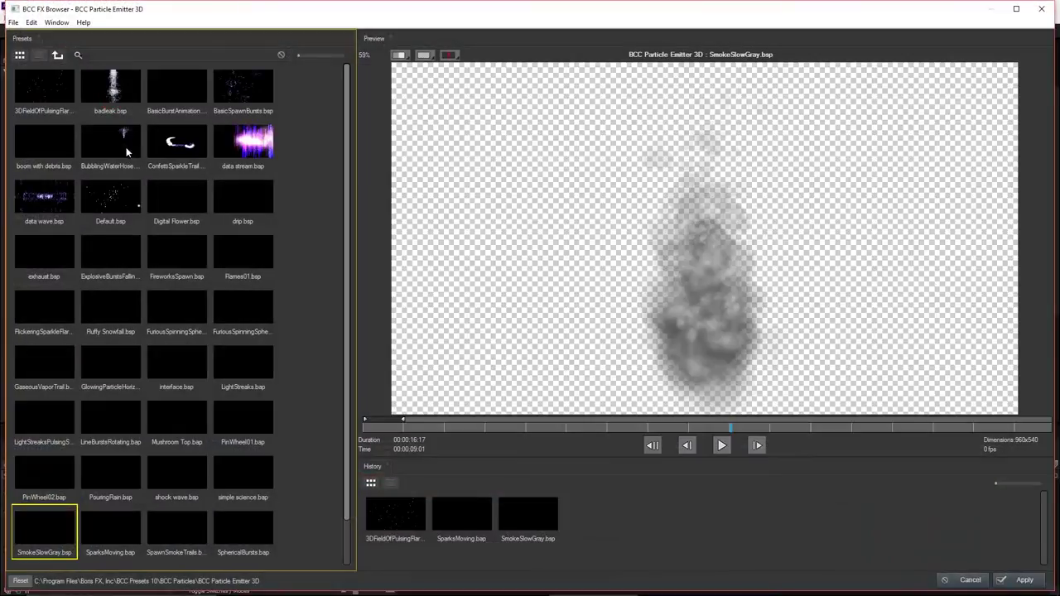
click(40, 536)
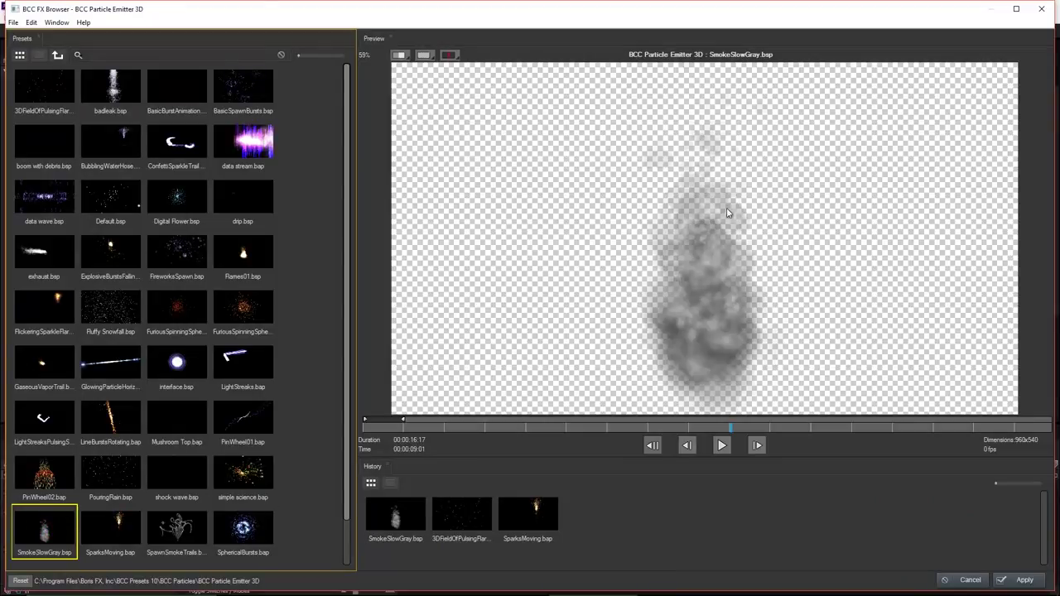
- Apply the SmokeSlowGray.bsp preset to the Smoke layer and set the emitter's Birthrate to 80
click(1023, 580)
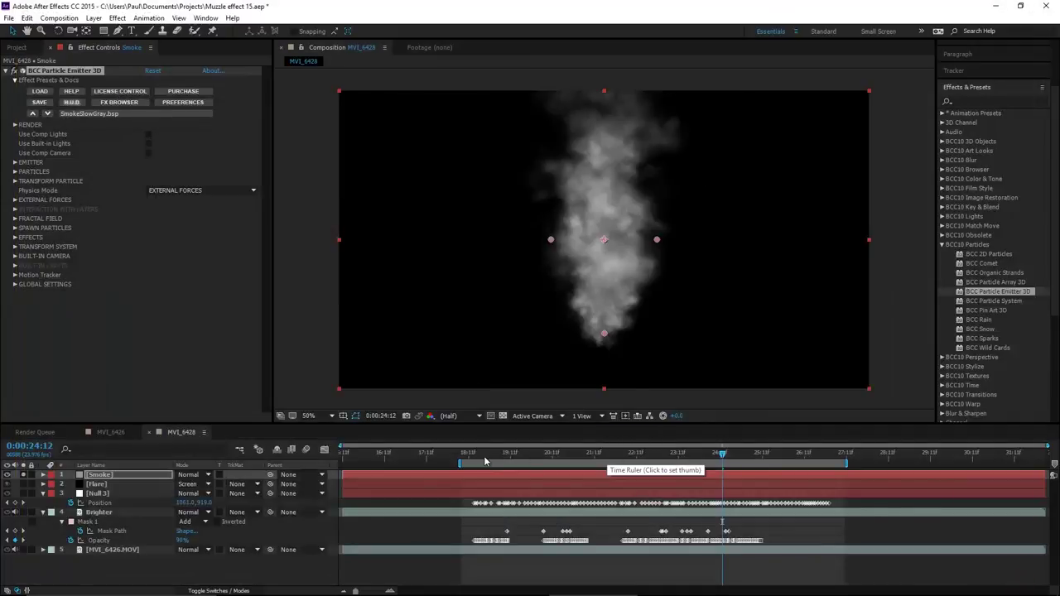
drag(485, 456, 564, 457)
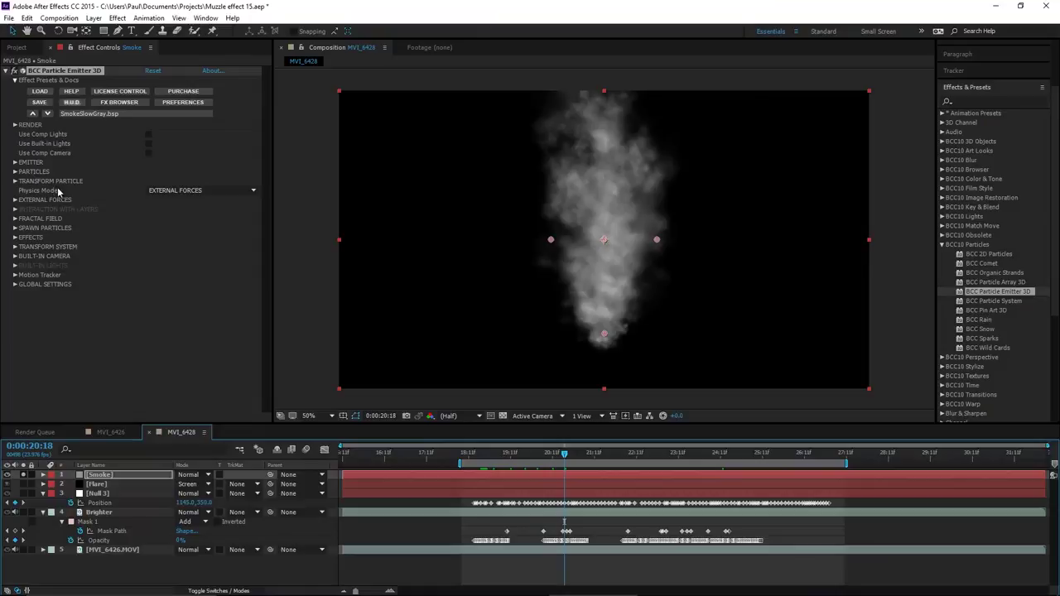
click(14, 164)
click(154, 80)
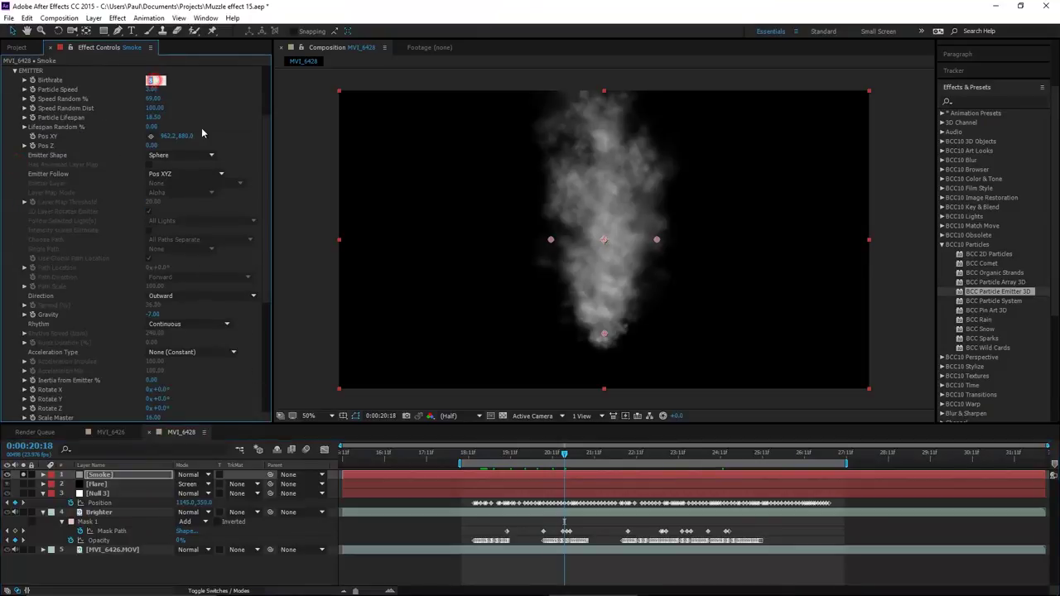
text(80)
key(Return)
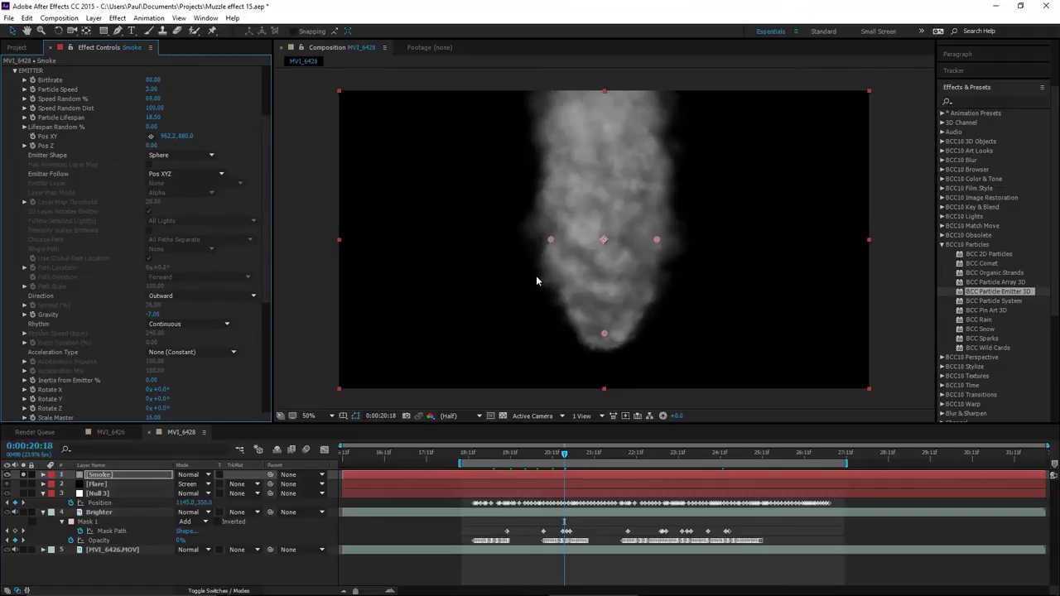
- Set the emitter's Particle Speed to 25 and Particle Lifespan to 2, and scrub to 0:00:19:16 to check the smoke
click(153, 89)
key(Return)
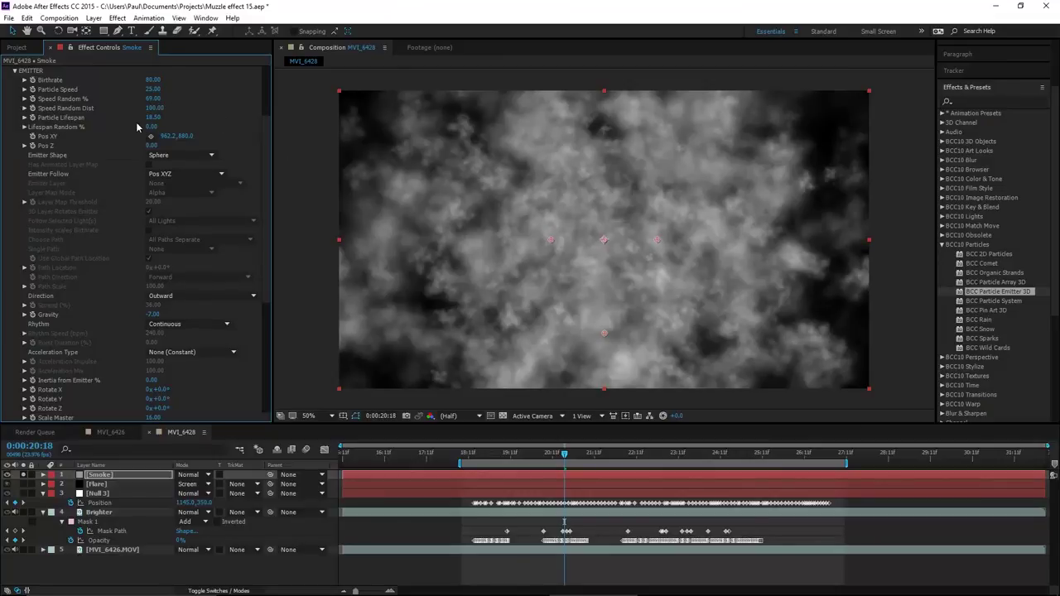
click(154, 118)
text(2)
key(Return)
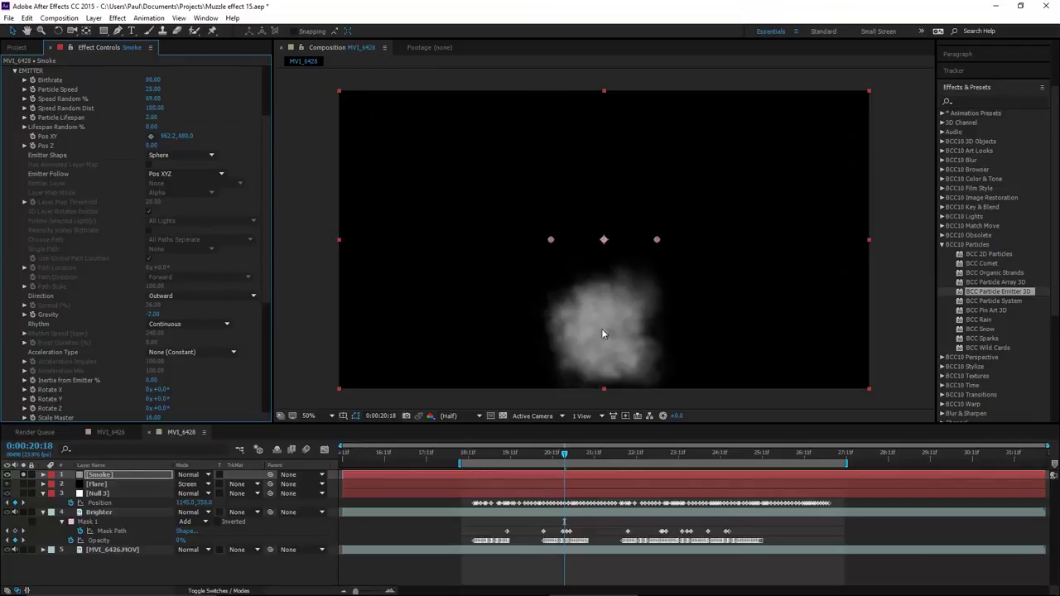
drag(493, 454, 519, 458)
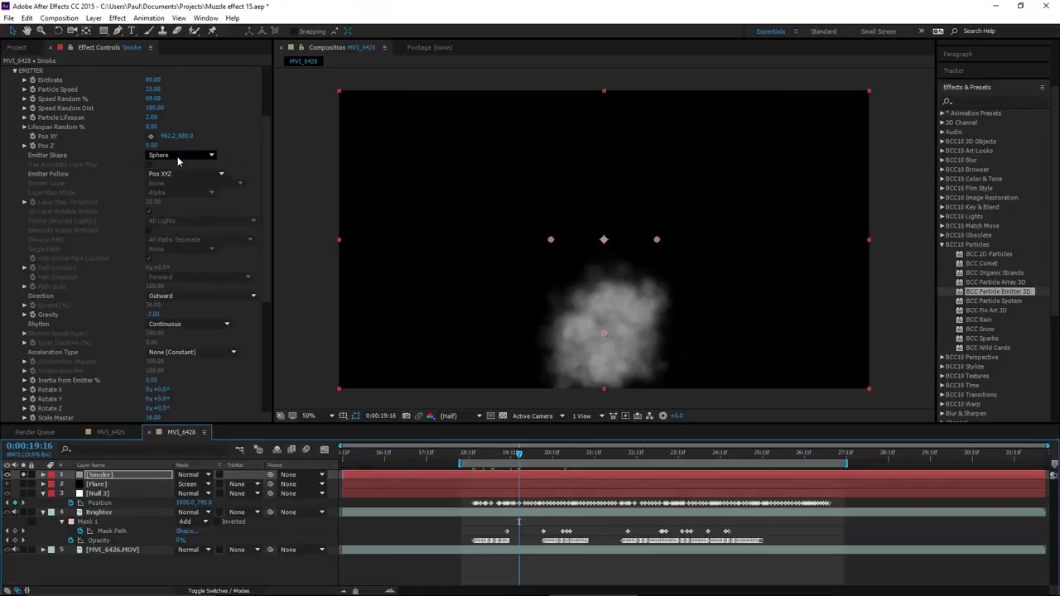
- Change the Emitter Shape to Point and scrub to 0:00:19:17 to check the smoke puff
click(177, 156)
click(174, 159)
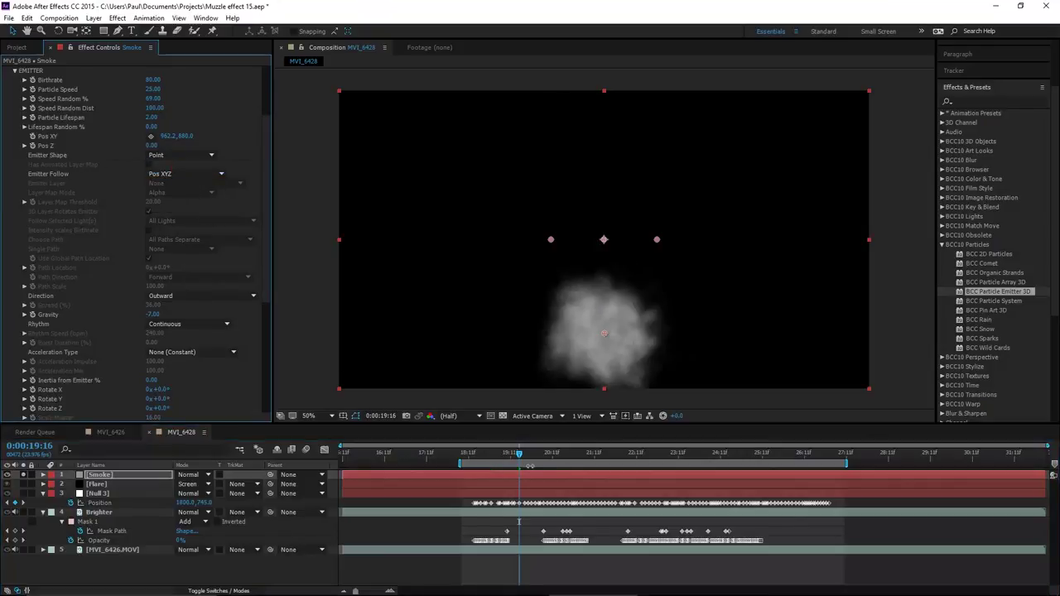
drag(506, 456, 521, 459)
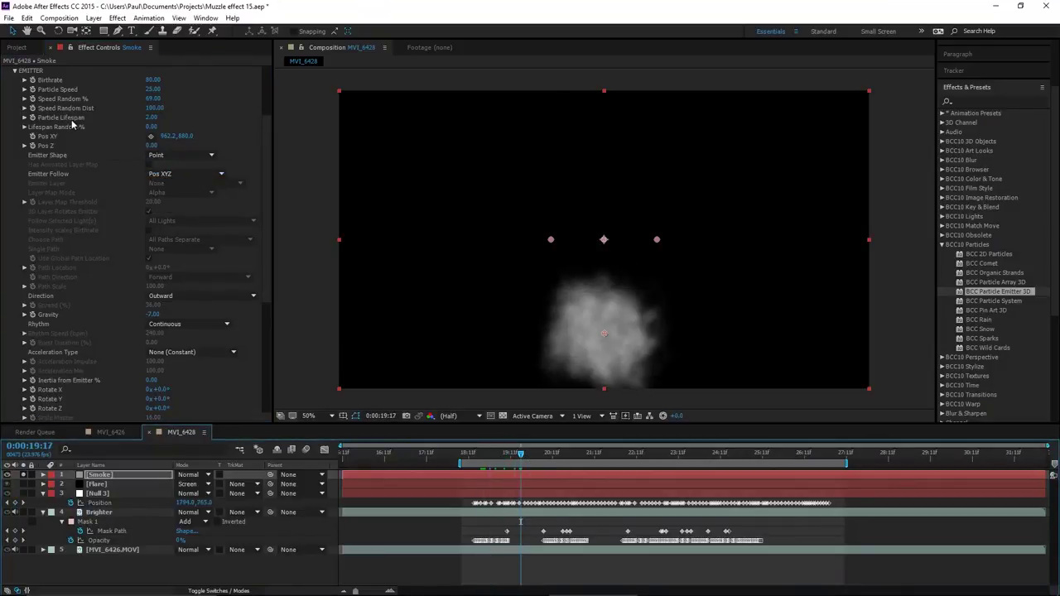
- Set both Lifespan Random and Speed Random of the smoke emitter to 75%
click(150, 126)
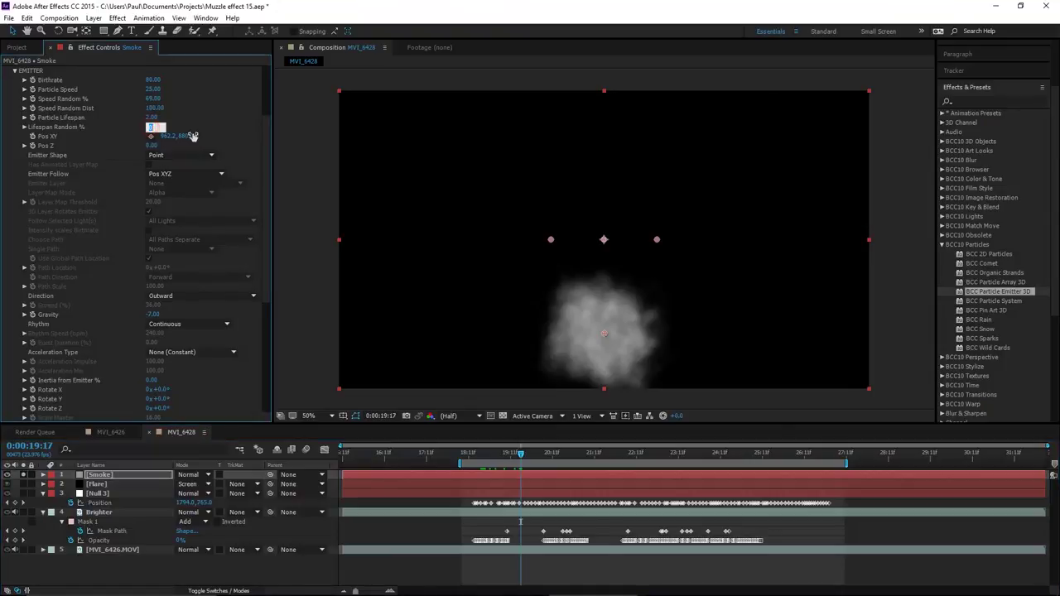
text(75)
key(Return)
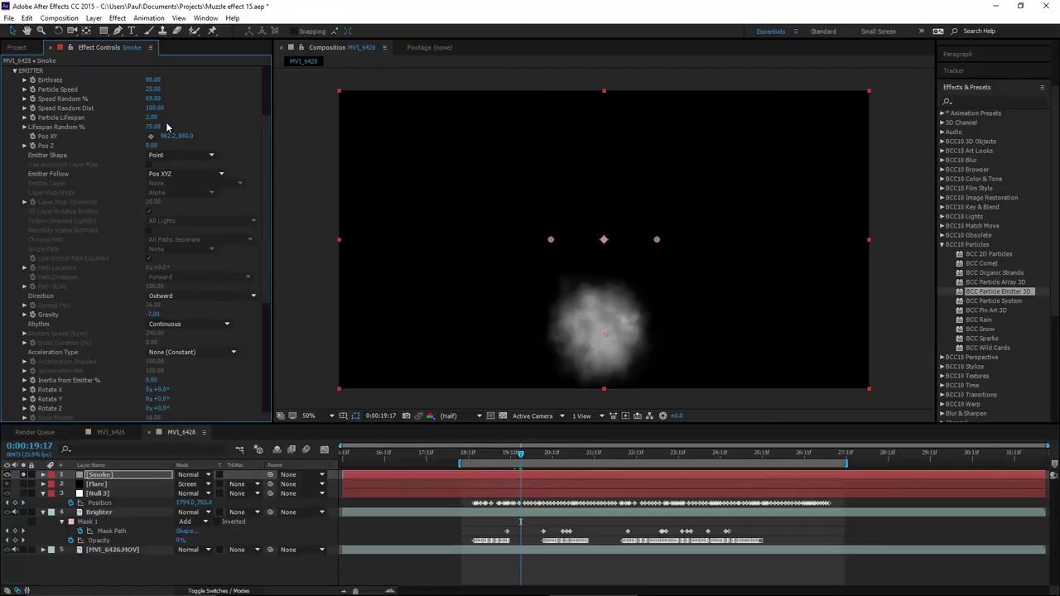
click(154, 100)
text(75)
key(Return)
- Set the emitter's Gravity to 0 and its Direction to Upward, and preview the smoke from the first burst
scroll(88, 281, down, 1)
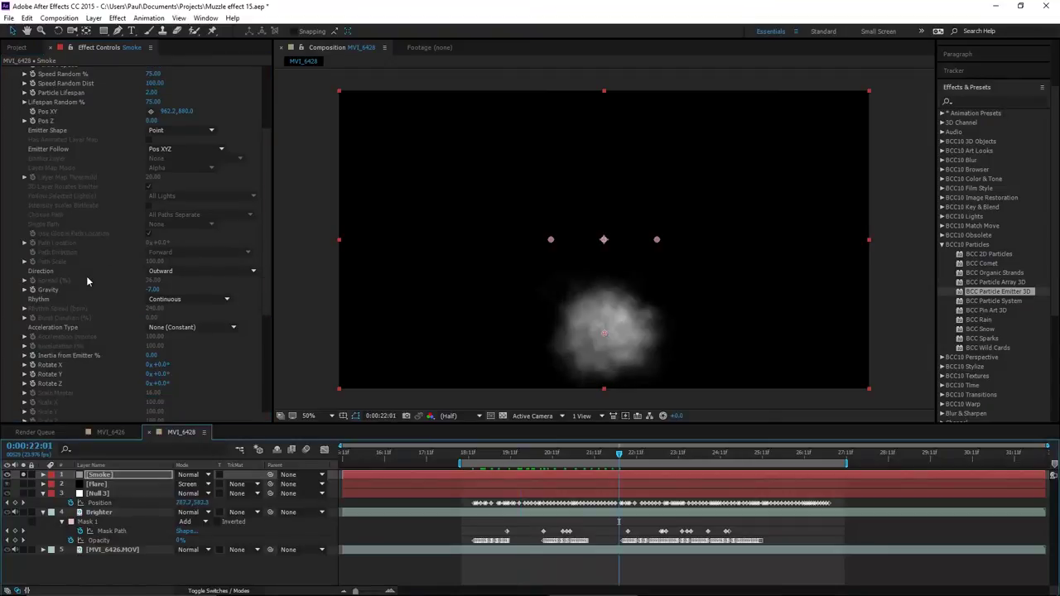
click(150, 290)
text(0)
key(Return)
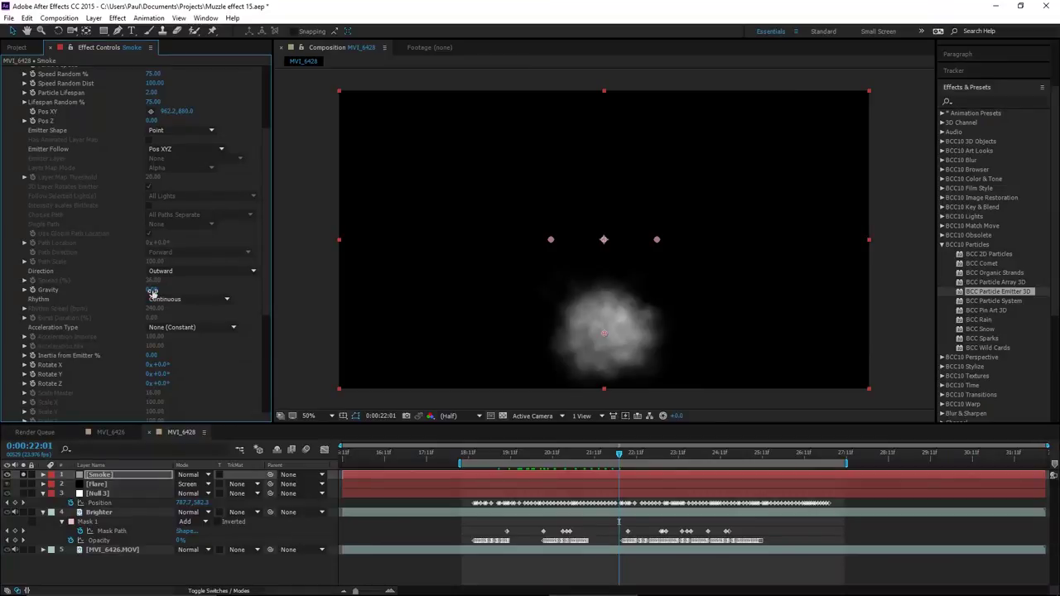
click(166, 271)
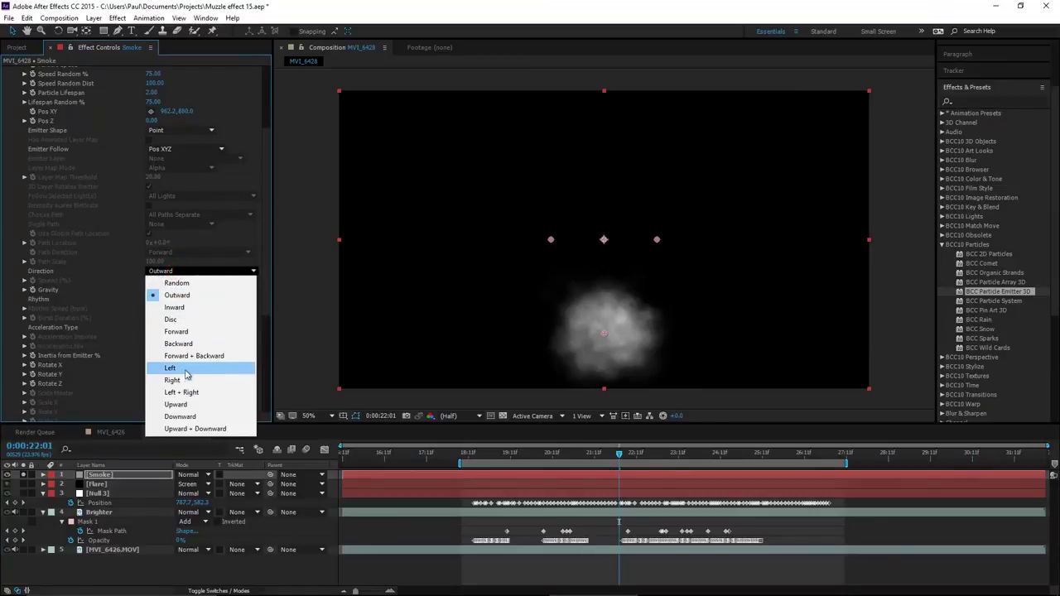
click(183, 406)
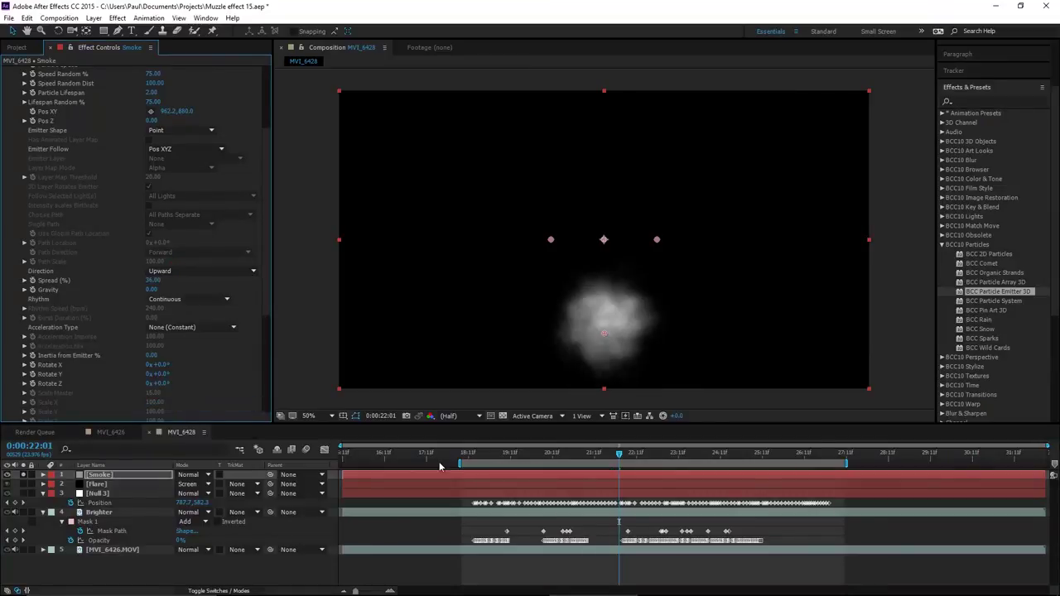
click(469, 455)
key(space)
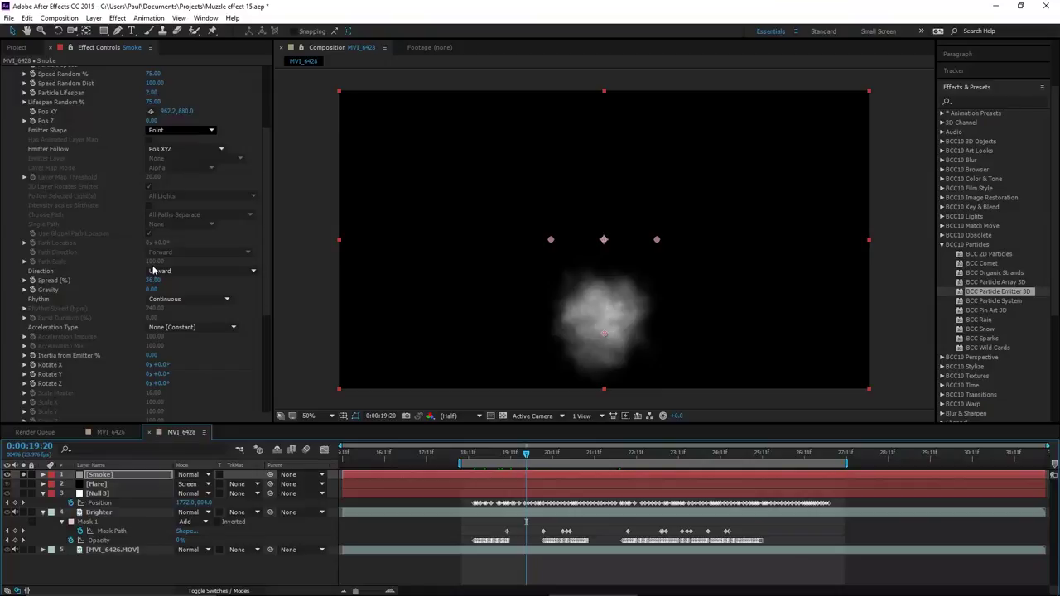
- Change the emitter's Acceleration Type to Explosive and preview the smoke motion across the bursts
click(176, 330)
click(182, 353)
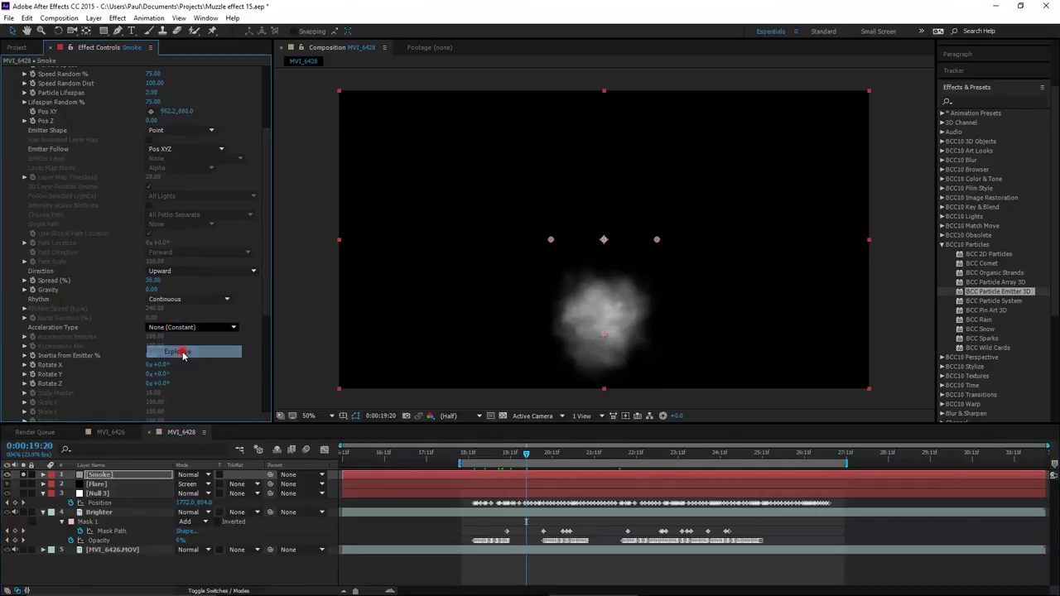
click(479, 458)
key(space)
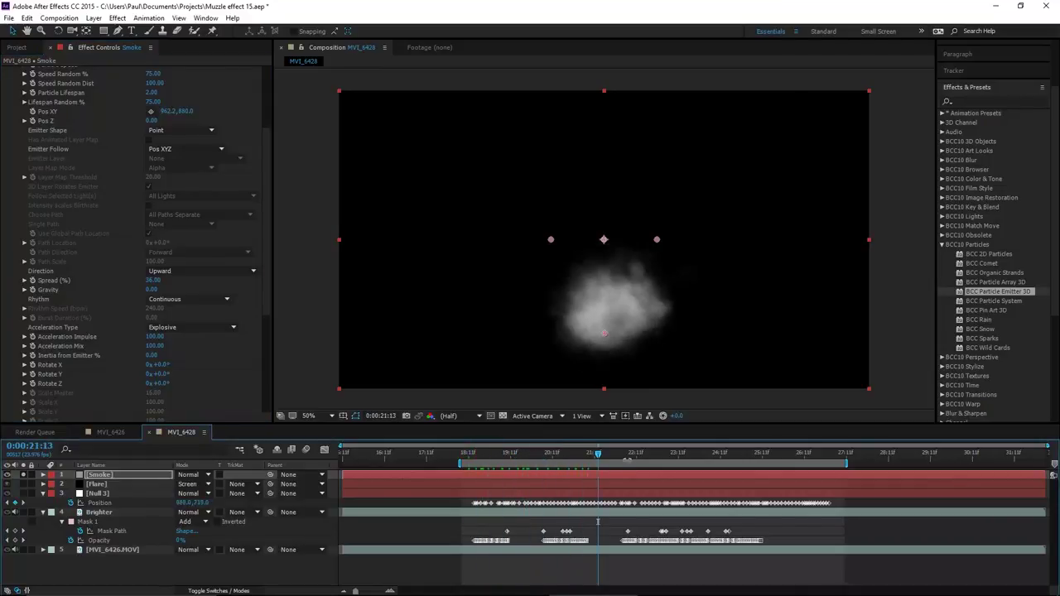
drag(615, 454, 782, 461)
click(498, 454)
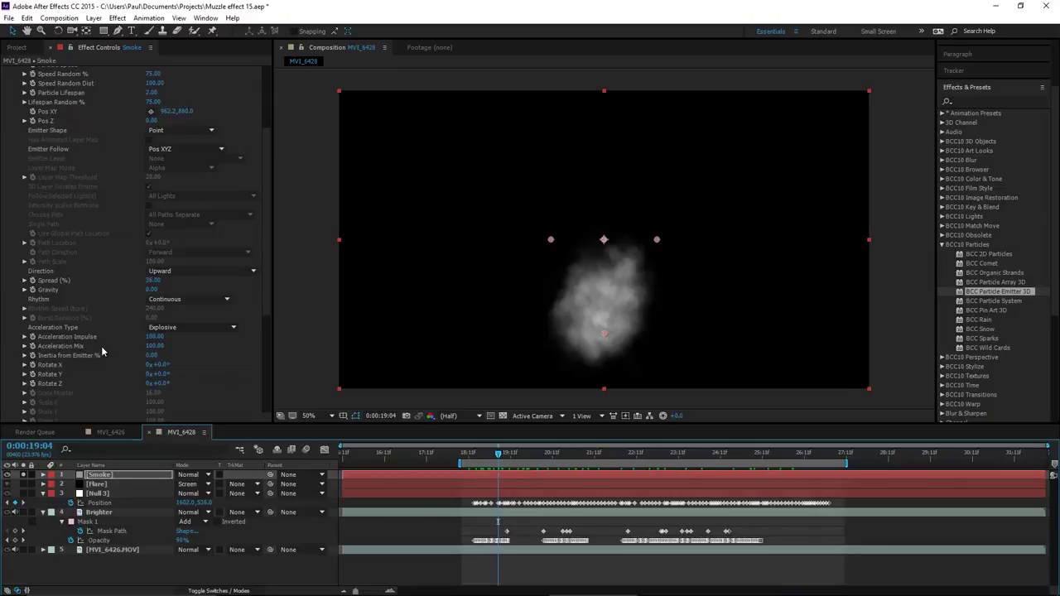
- Set the emitter's Time Resolution to x2 and check the smoke at 0:00:19:02
scroll(102, 352, down, 3)
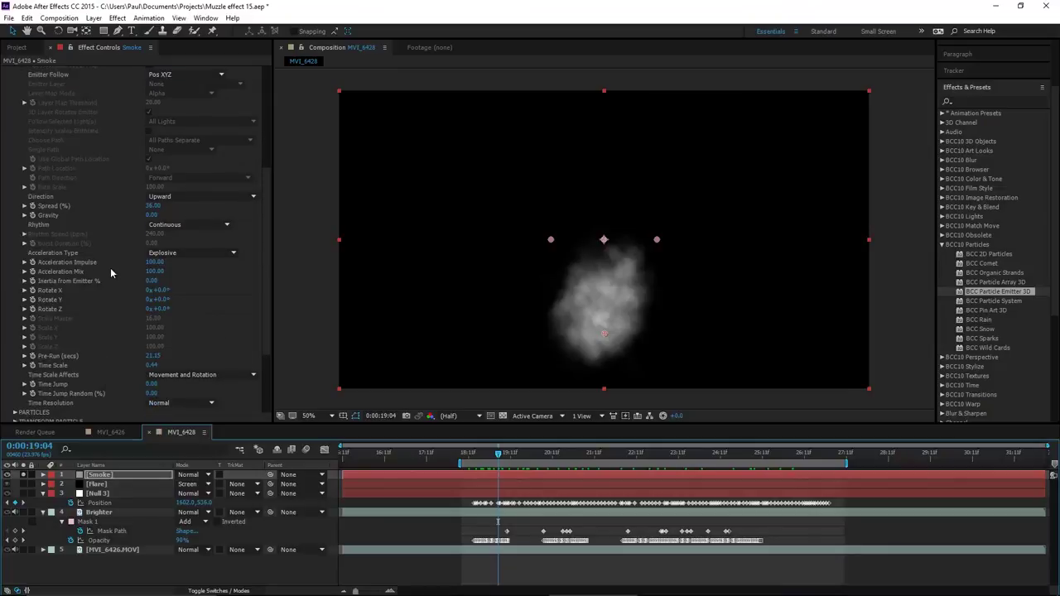
scroll(99, 365, down, 2)
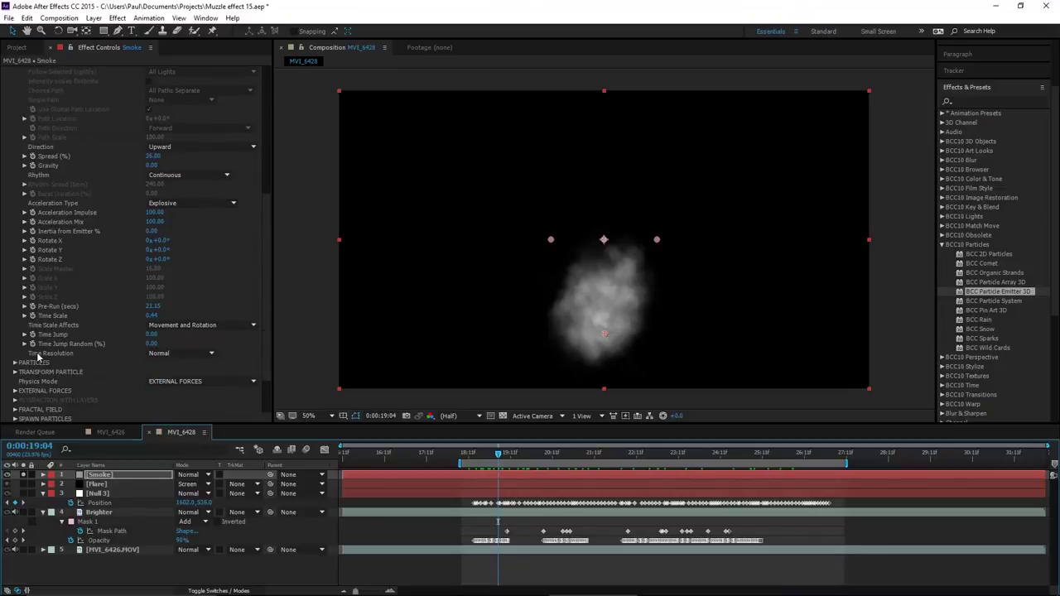
click(176, 355)
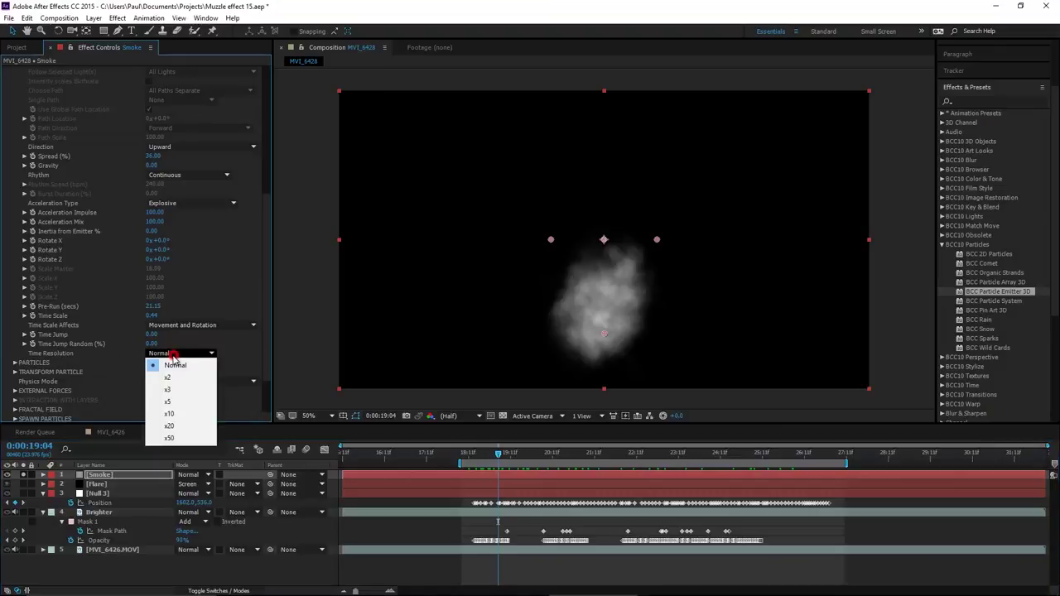
click(176, 378)
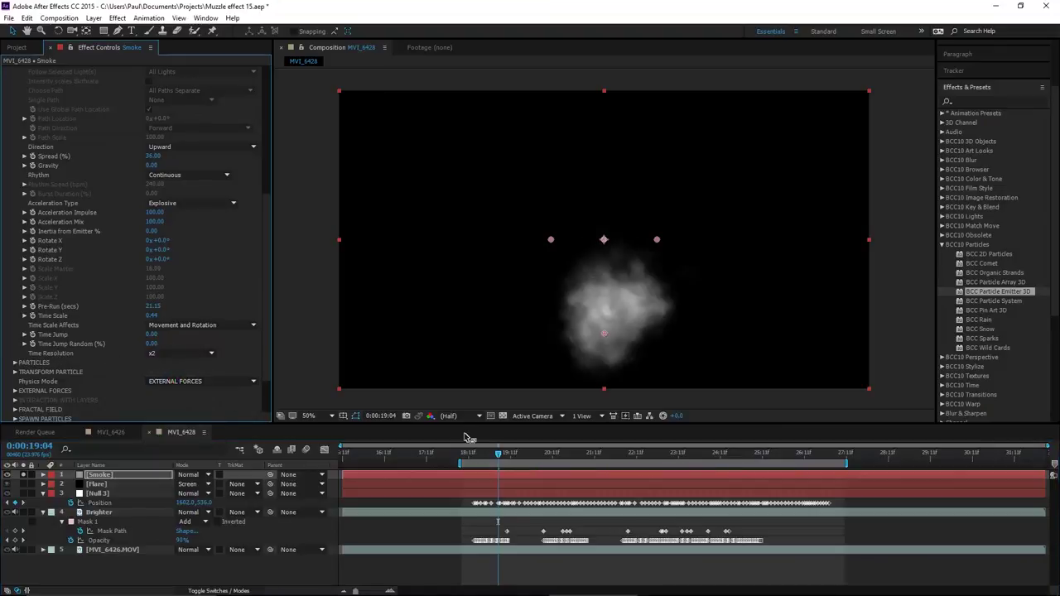
click(479, 455)
click(496, 457)
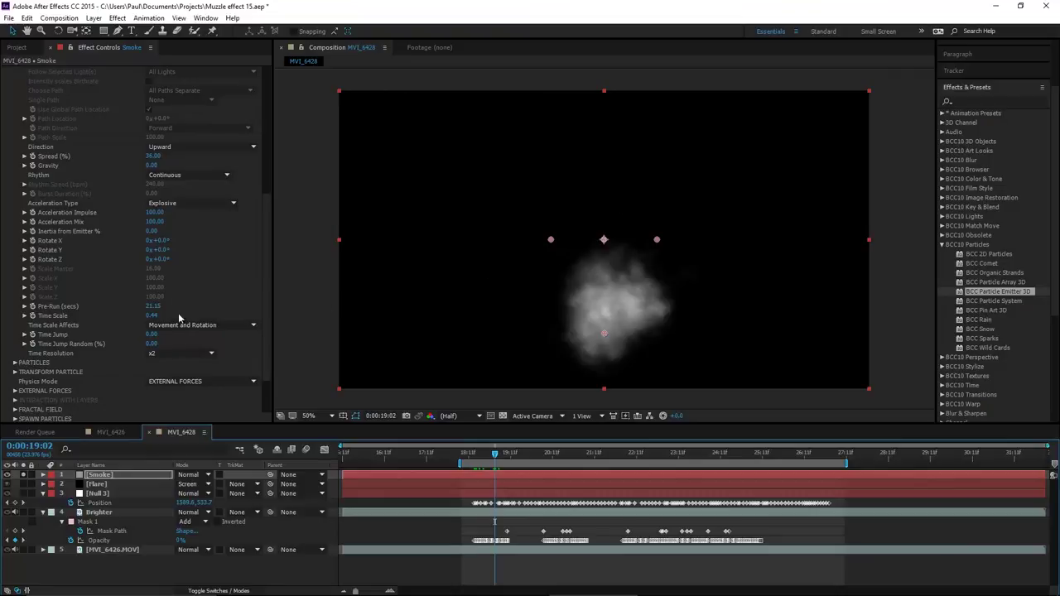
click(170, 354)
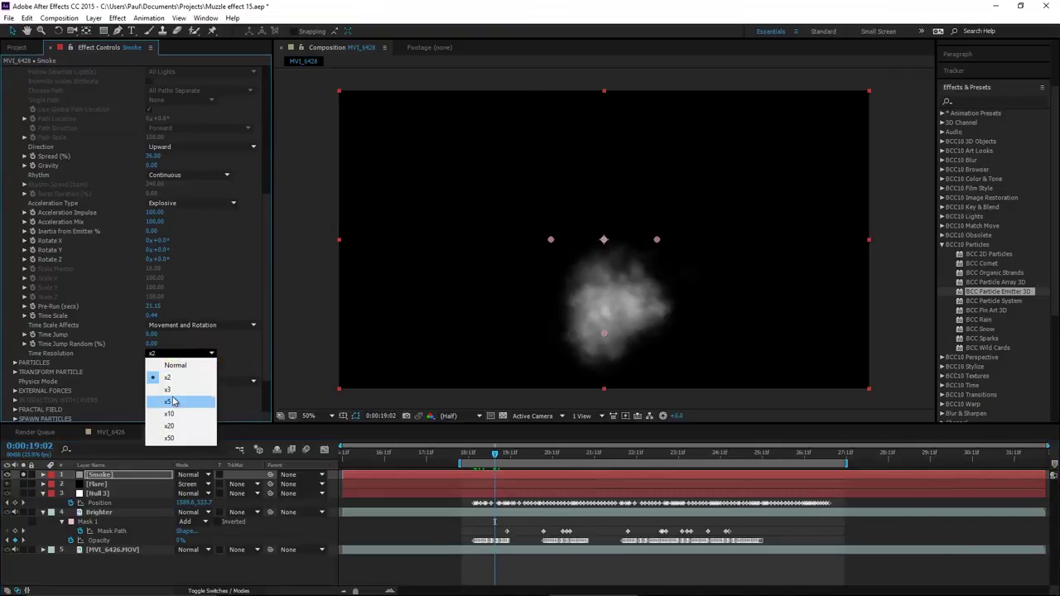
click(111, 363)
scroll(111, 326, up, 2)
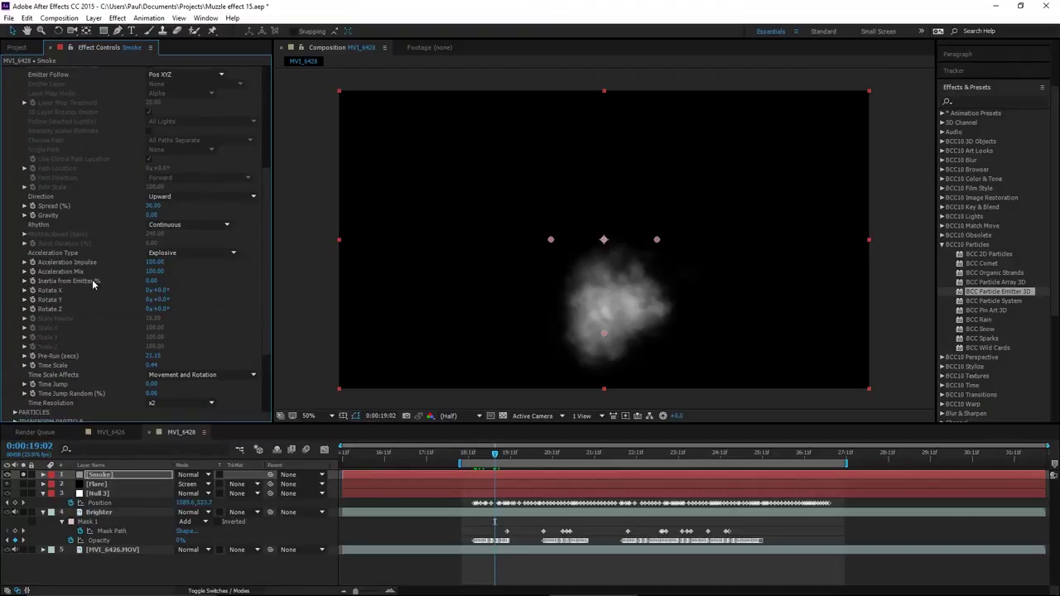
scroll(120, 320, up, 1)
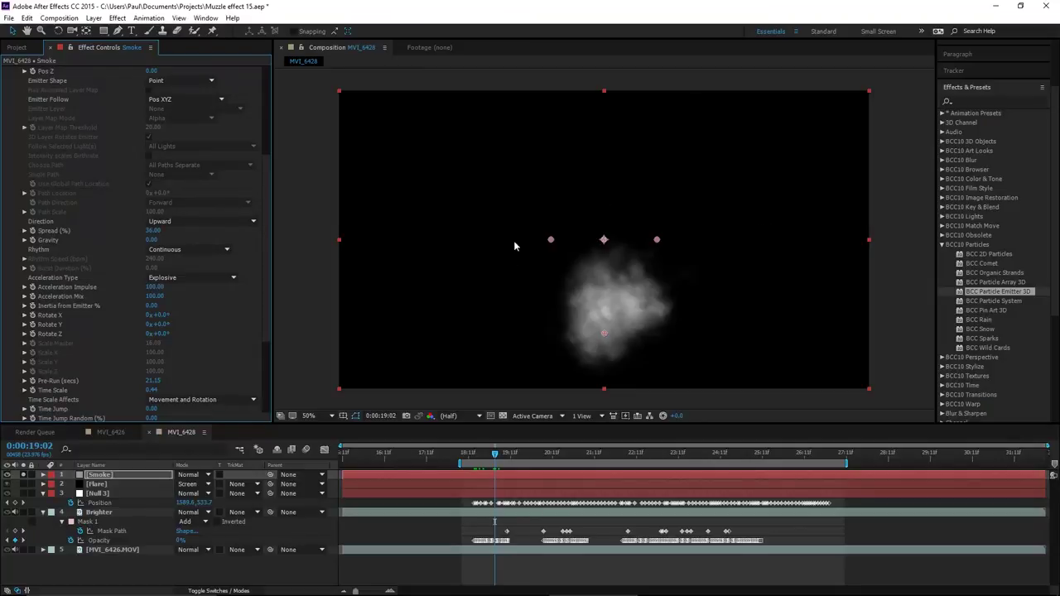
scroll(77, 319, up, 7)
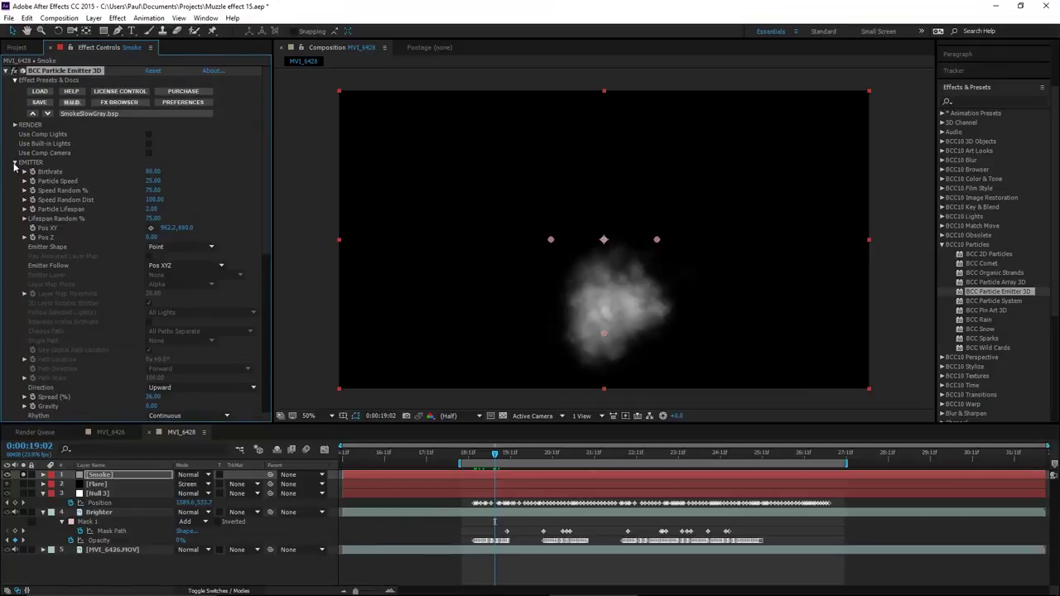
- Collapse the emitter settings, and set the smoke particles' Size to 272 and Size Random to 25%
click(15, 163)
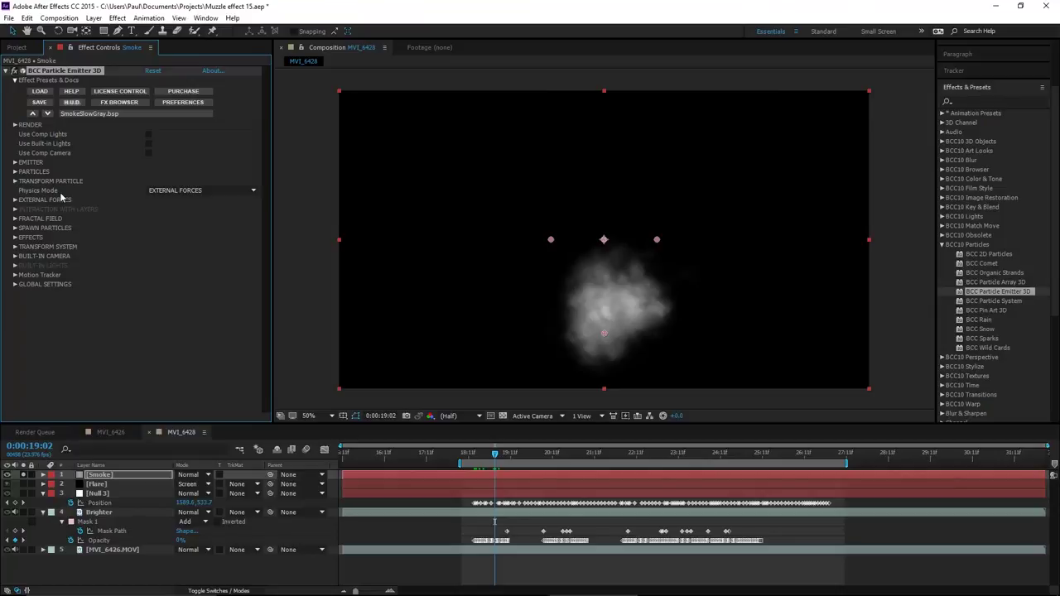
click(15, 171)
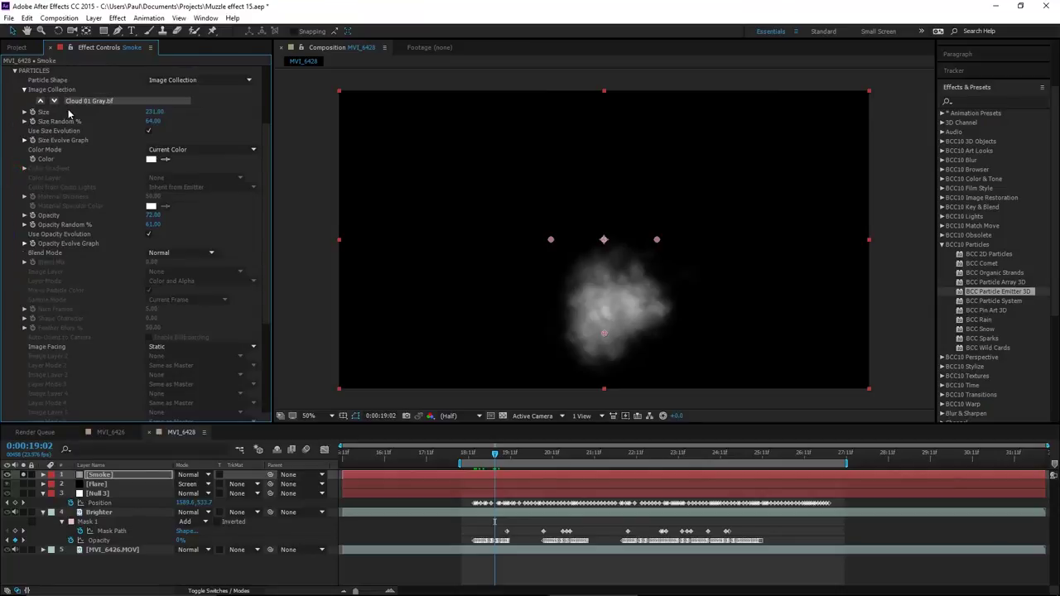
drag(153, 112, 170, 112)
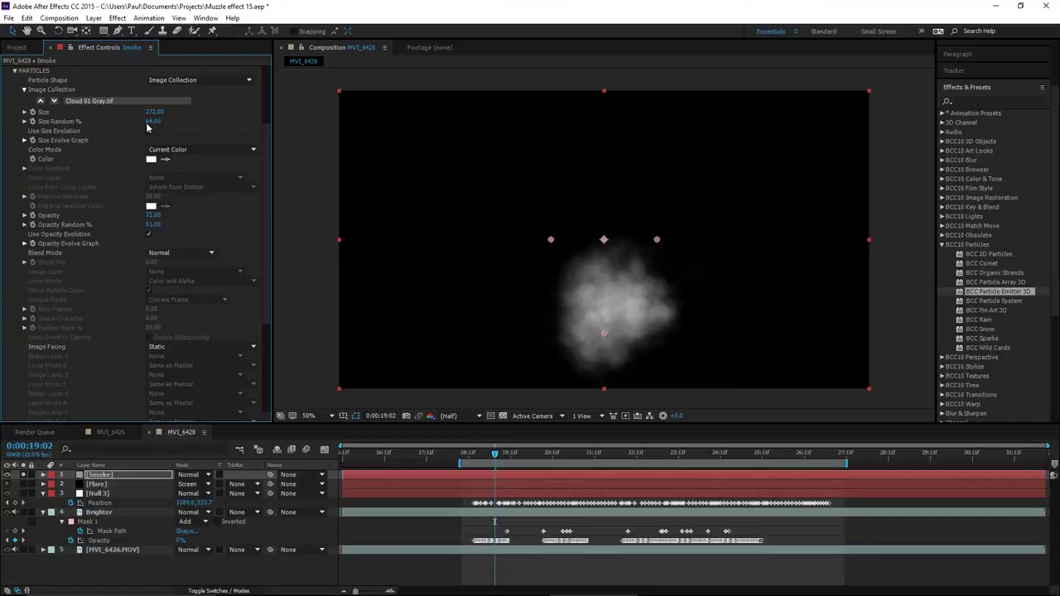
click(154, 121)
text(25)
key(Return)
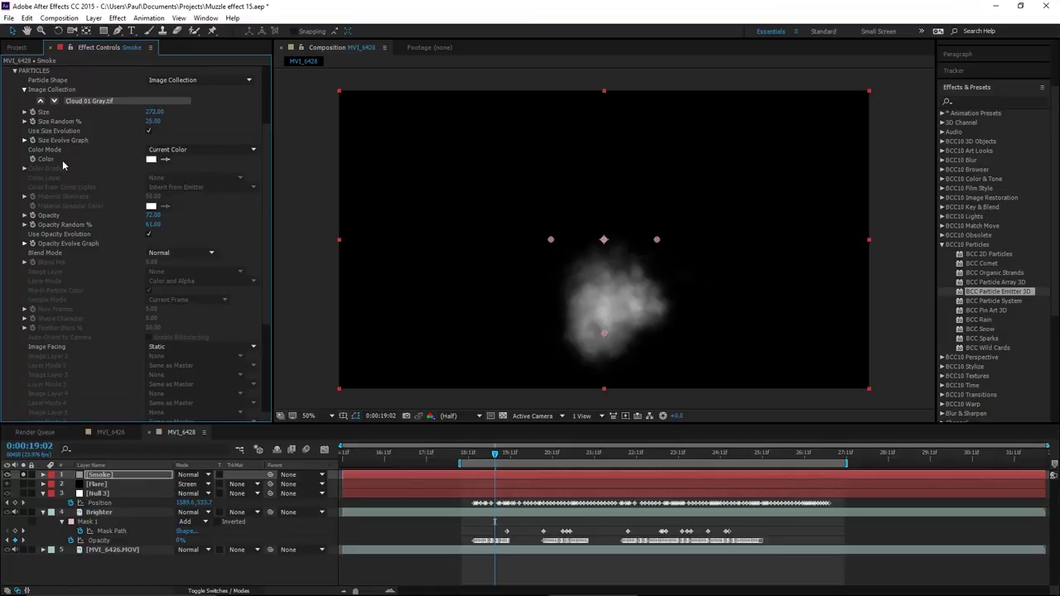
- Redraw the Size Evolve Graph to start at full size and taper to nearly zero, and soften the curve
click(24, 141)
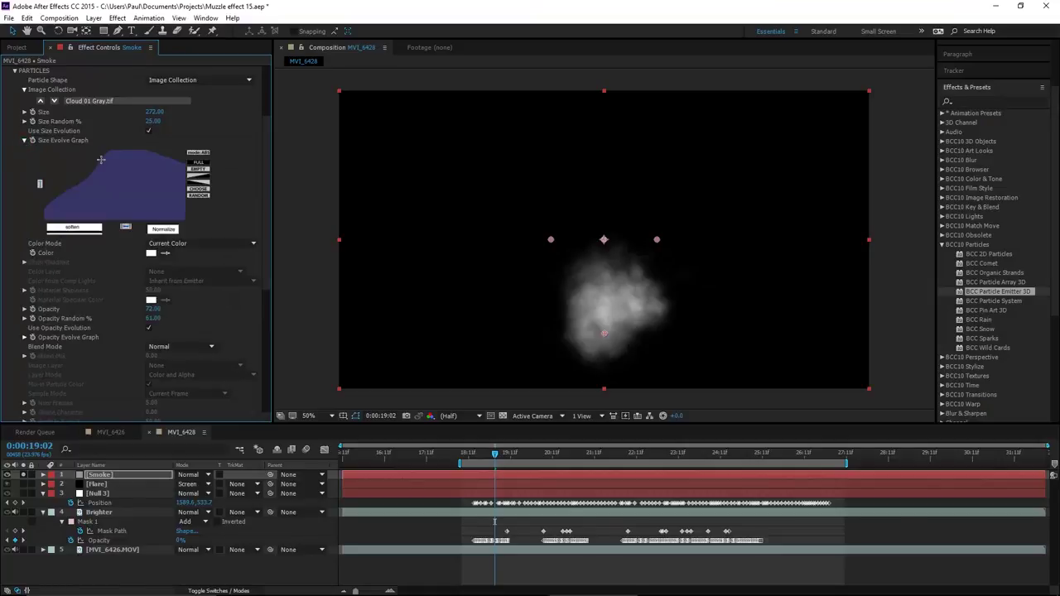
click(45, 207)
mouse_move(47, 162)
mouse_down()
mouse_move(51, 142)
mouse_move(122, 159)
mouse_move(202, 234)
mouse_up()
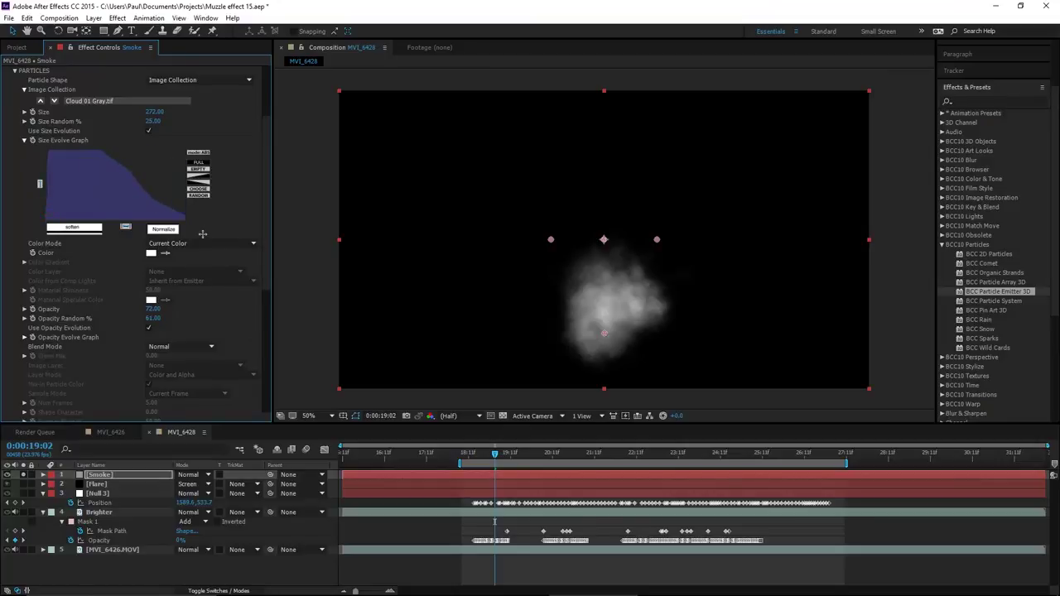
click(73, 230)
- Redraw the Opacity Evolve Graph to start at full opacity and taper off, soften the curve, and preview the smoke
click(23, 141)
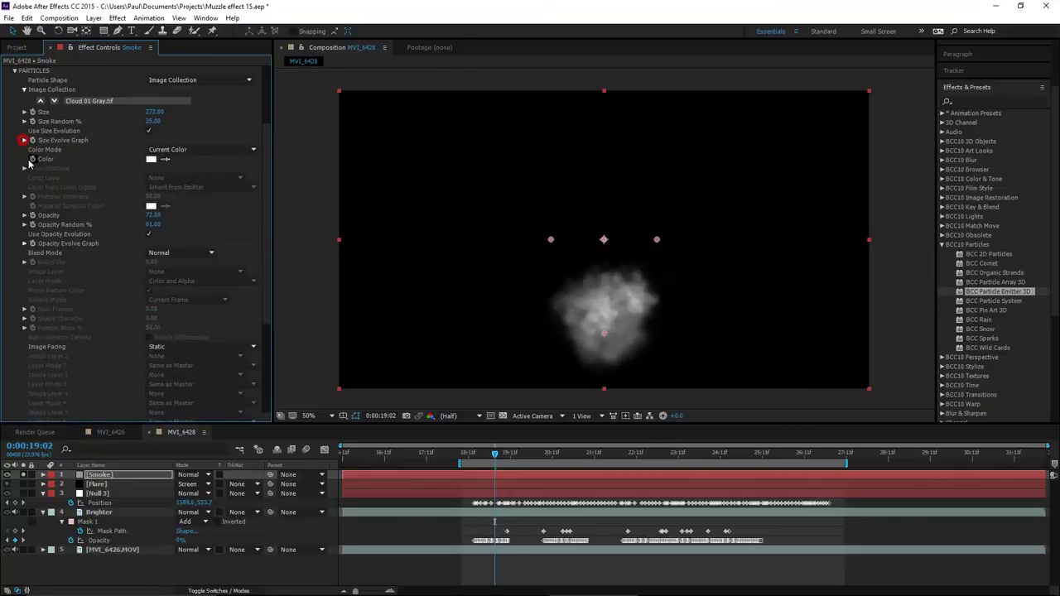
click(24, 243)
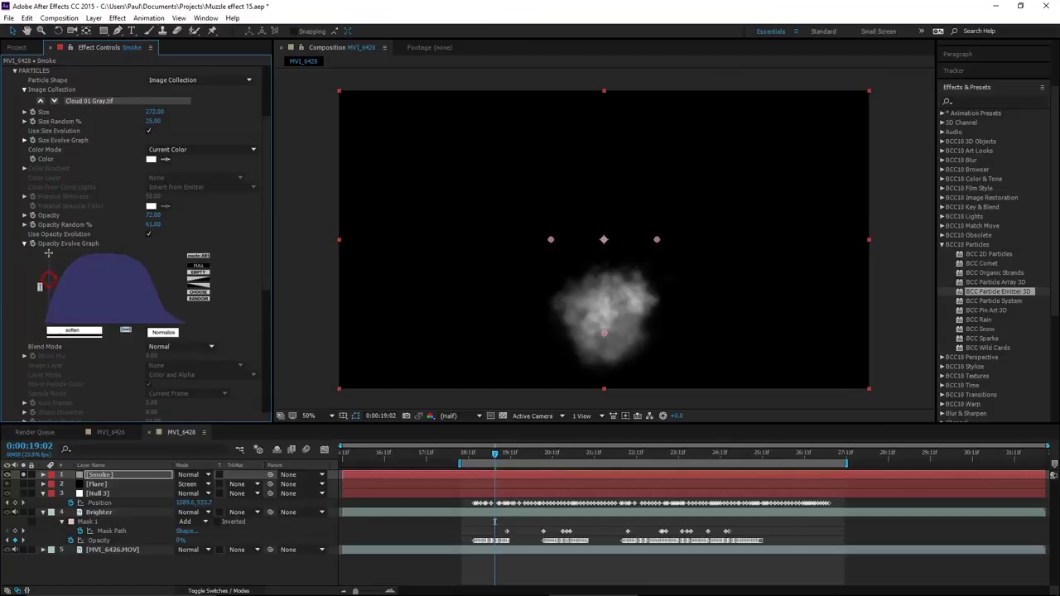
mouse_move(50, 249)
mouse_down()
mouse_move(97, 243)
mouse_move(138, 300)
mouse_move(168, 315)
mouse_up()
click(86, 332)
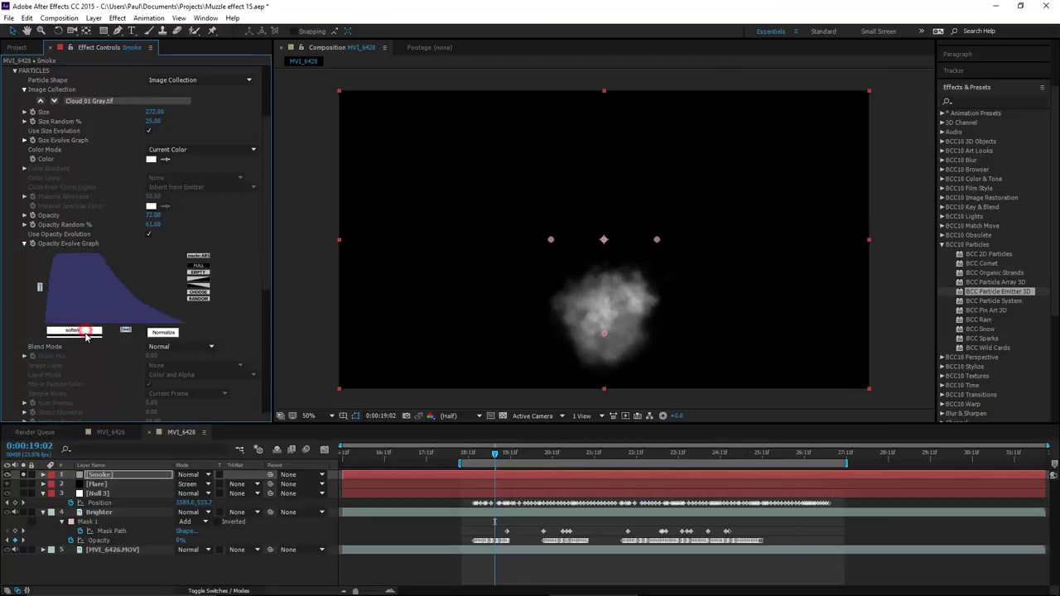
click(86, 332)
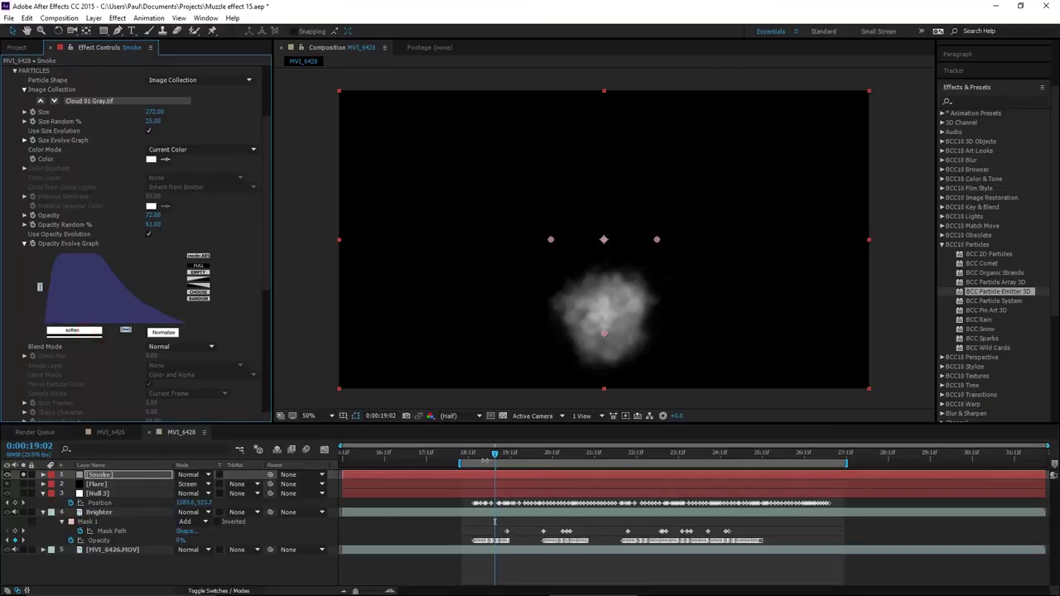
drag(494, 455, 579, 463)
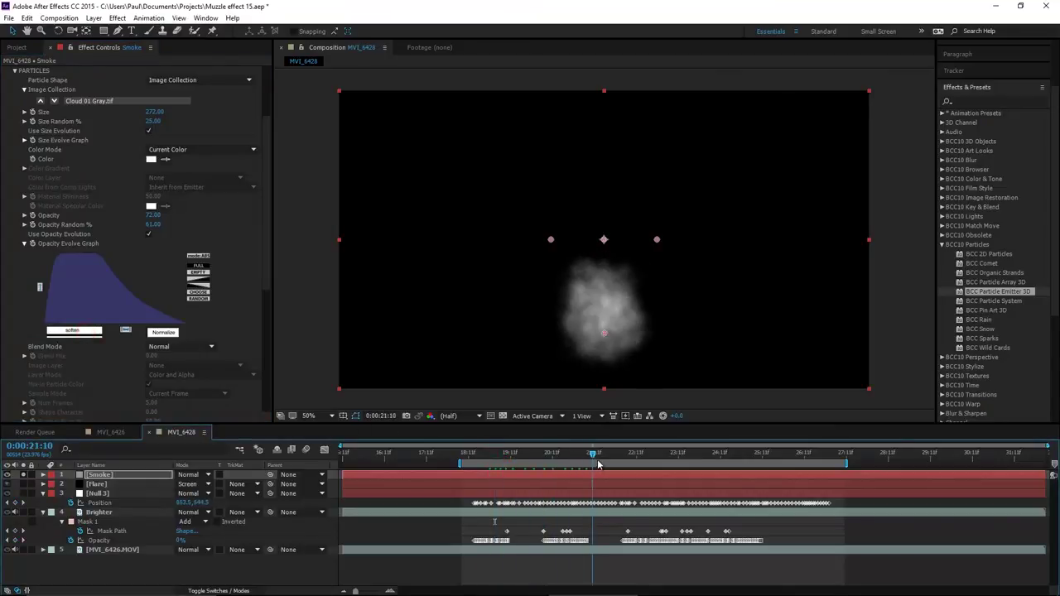
drag(657, 468, 594, 469)
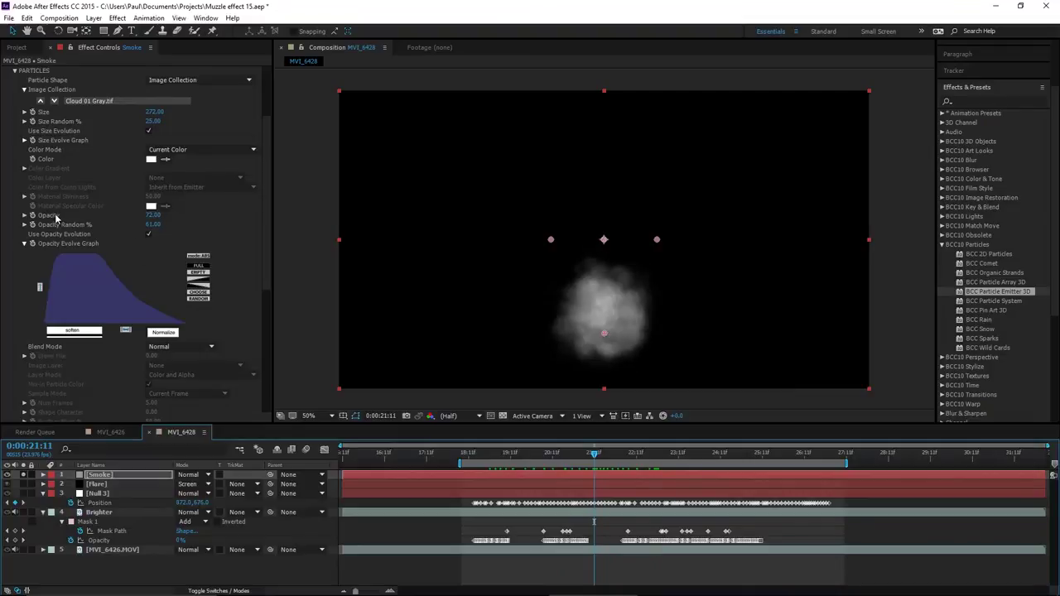
- Set the smoke particles' Opacity to 20 and Opacity Random to 80%, and collapse the opacity graph
drag(149, 216, 120, 215)
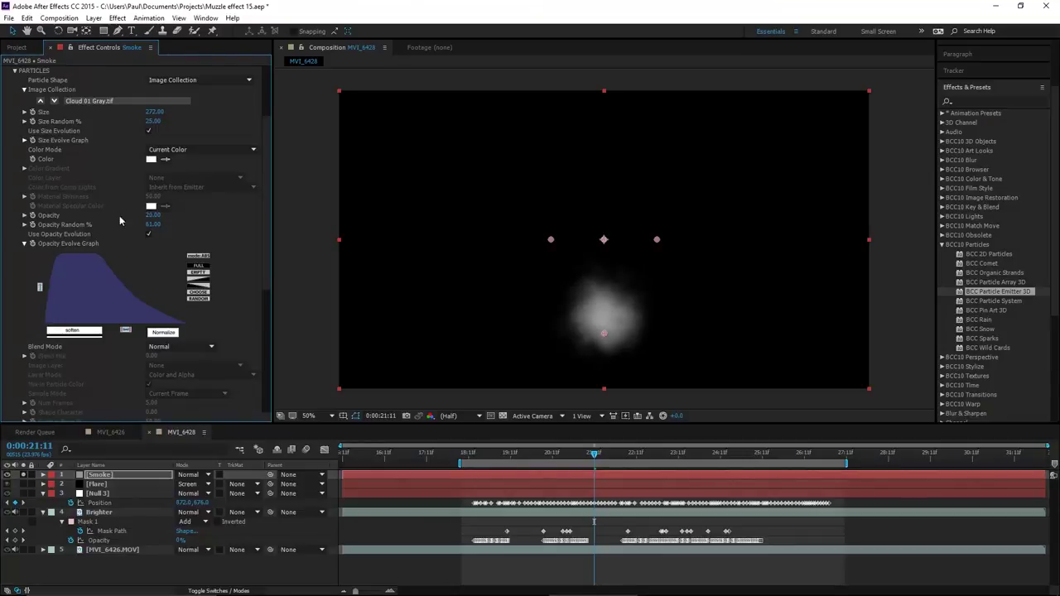
click(152, 225)
key(Return)
click(24, 244)
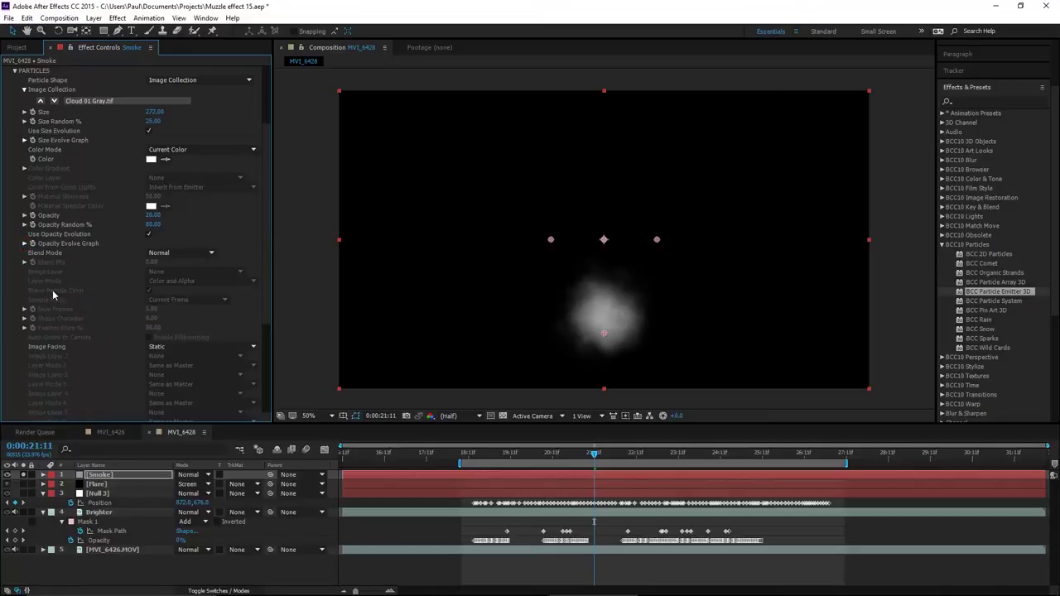
- Switch from the particle to the emitter settings, enable keyframing for Pos XY, and reveal it under the Smoke layer
scroll(58, 318, up, 3)
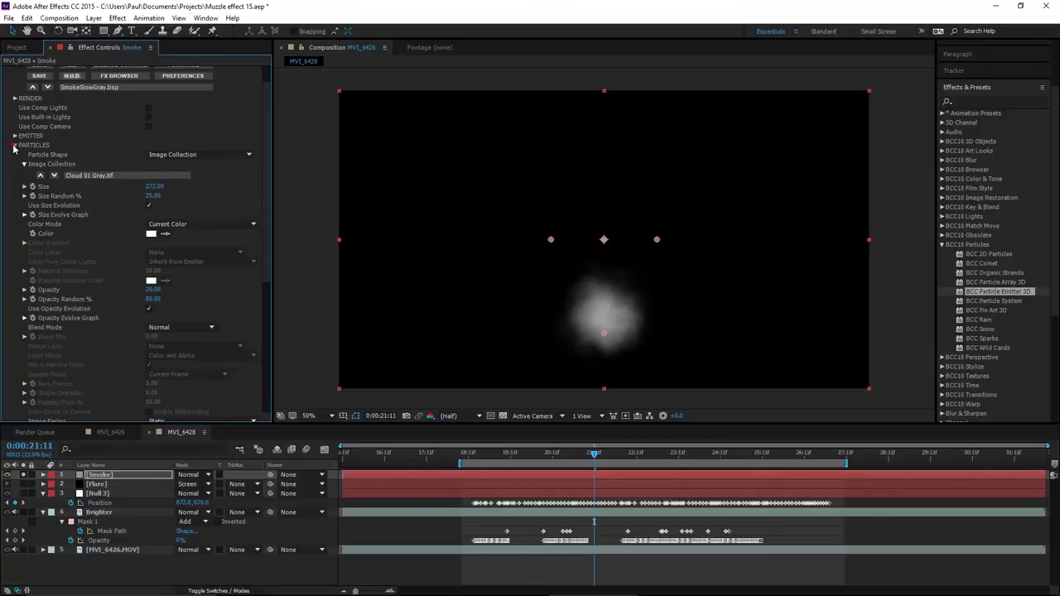
click(13, 149)
click(15, 163)
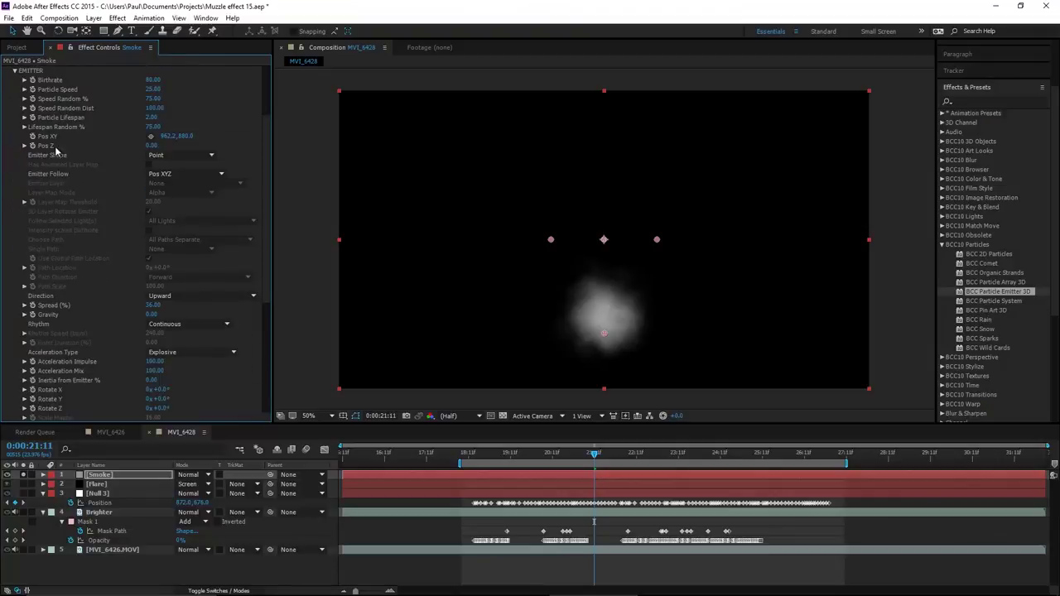
click(33, 137)
click(110, 478)
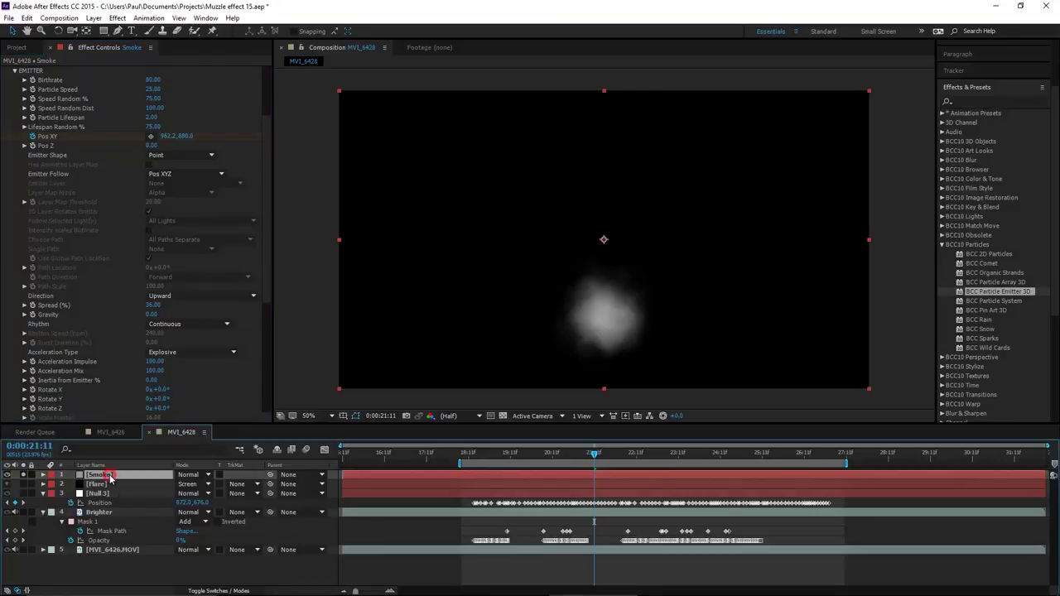
key(u)
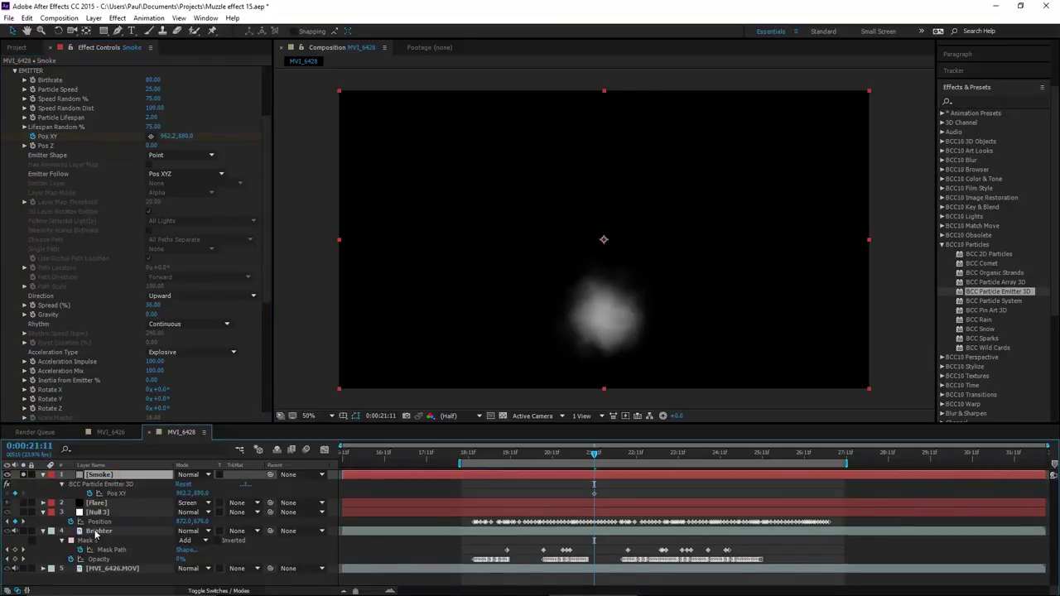
- Link the emitter's Pos XY to the Position of Null 3 with an expression, and preview the smoke up to 0:00:23:09
click(97, 513)
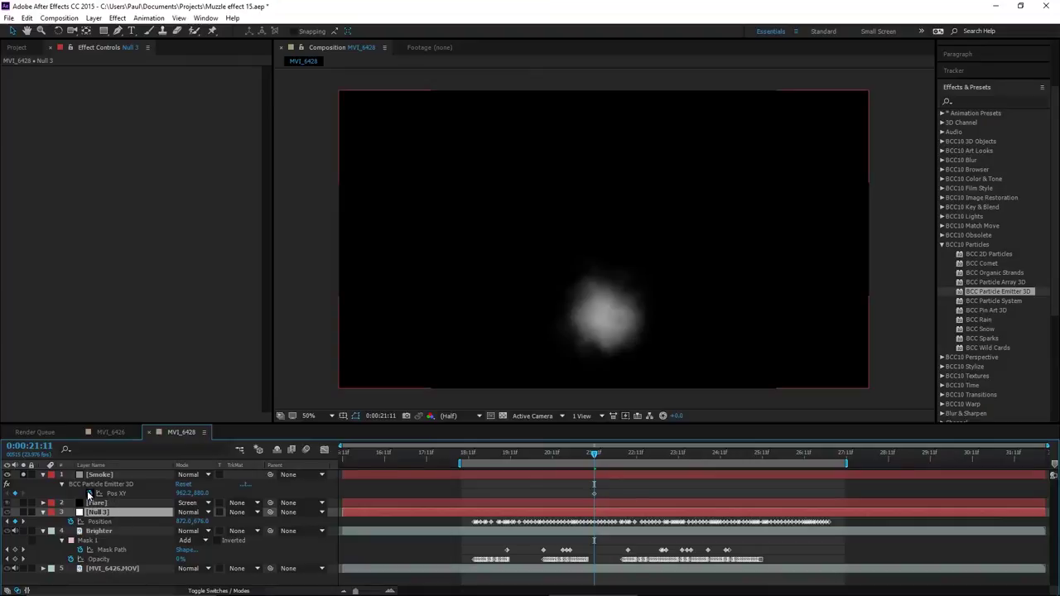
alt+click(89, 495)
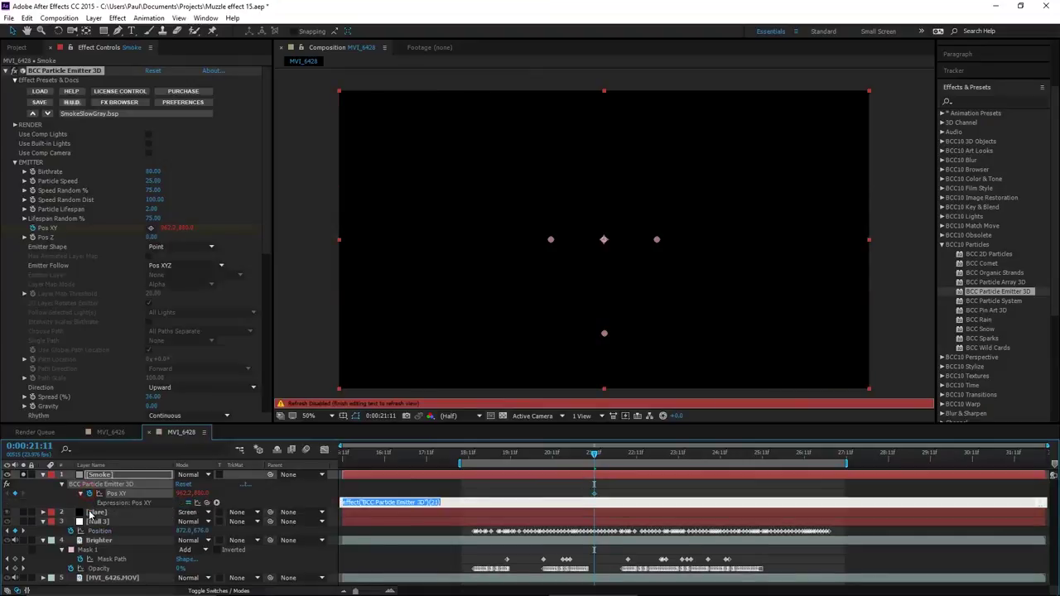
drag(206, 502, 103, 531)
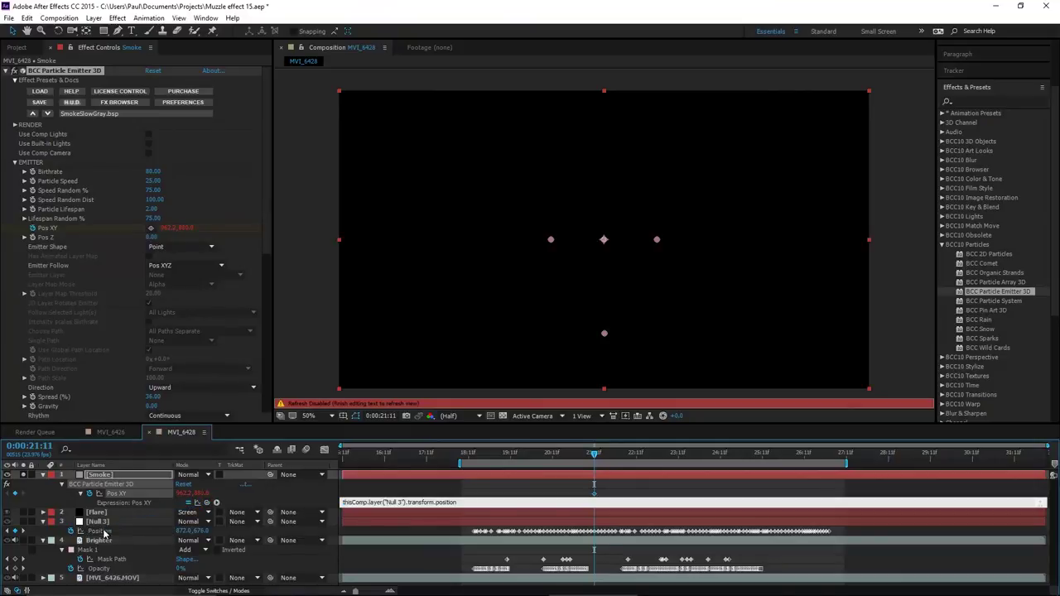
drag(474, 458, 675, 532)
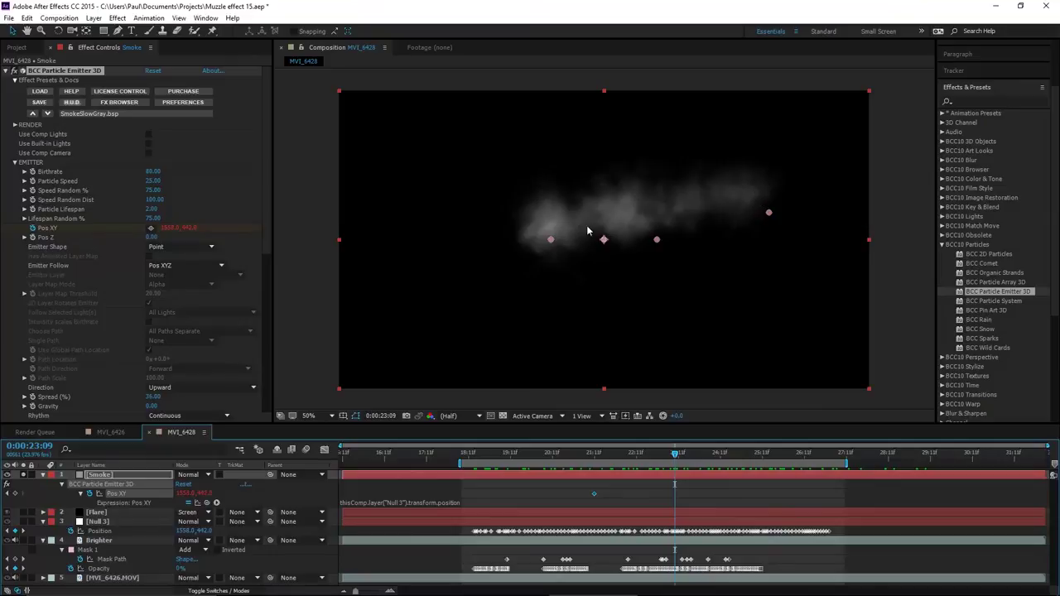
- Try an Inertia from Emitter of 8% and check the smoke at 0:00:22:06
scroll(68, 342, down, 4)
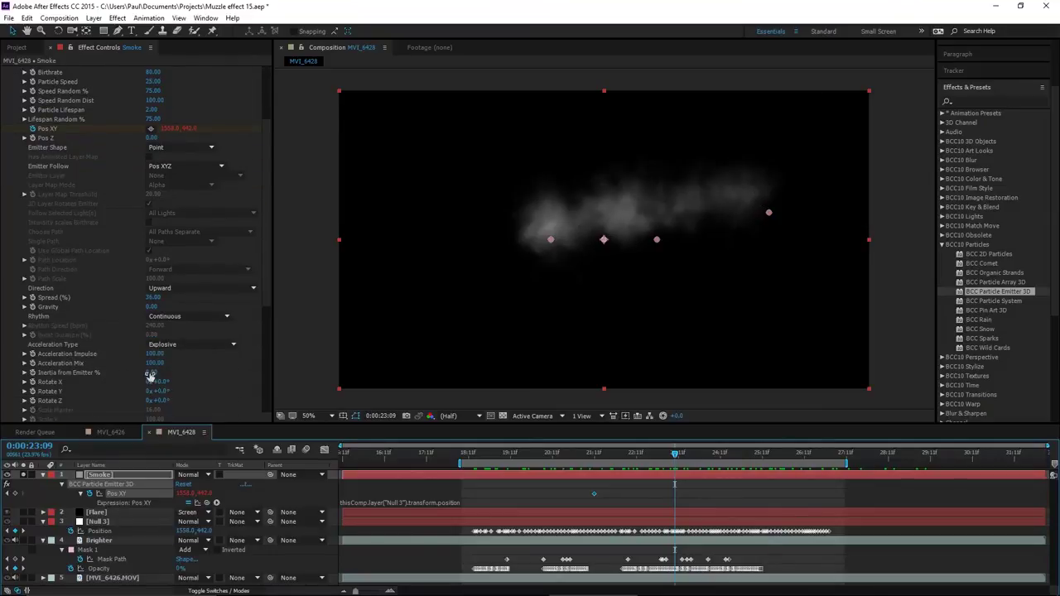
click(152, 373)
text(8)
key(Return)
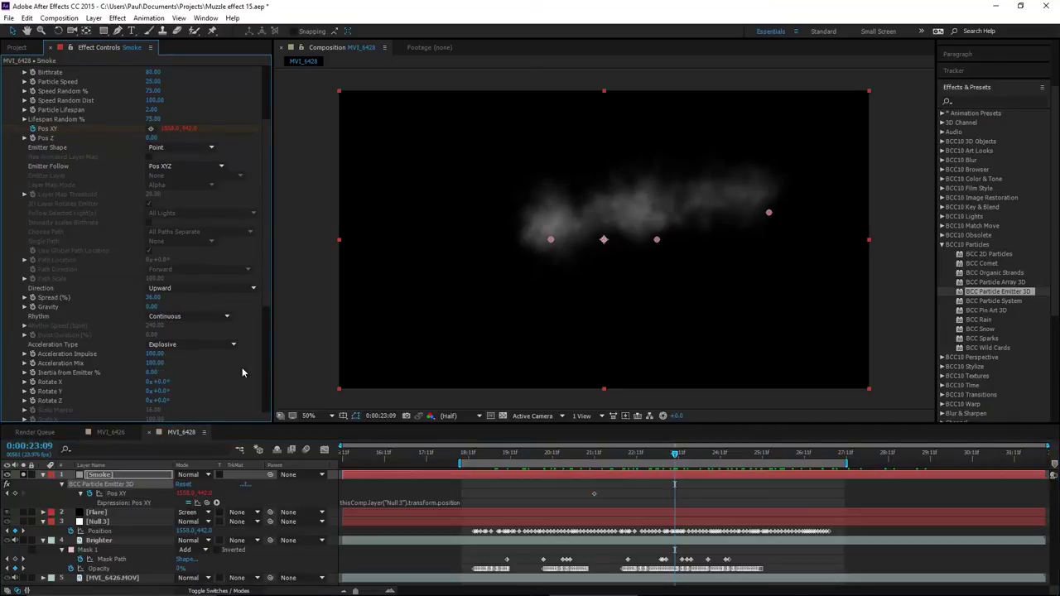
mouse_move(627, 454)
mouse_down()
mouse_move(841, 460)
mouse_move(650, 475)
mouse_move(628, 453)
mouse_up()
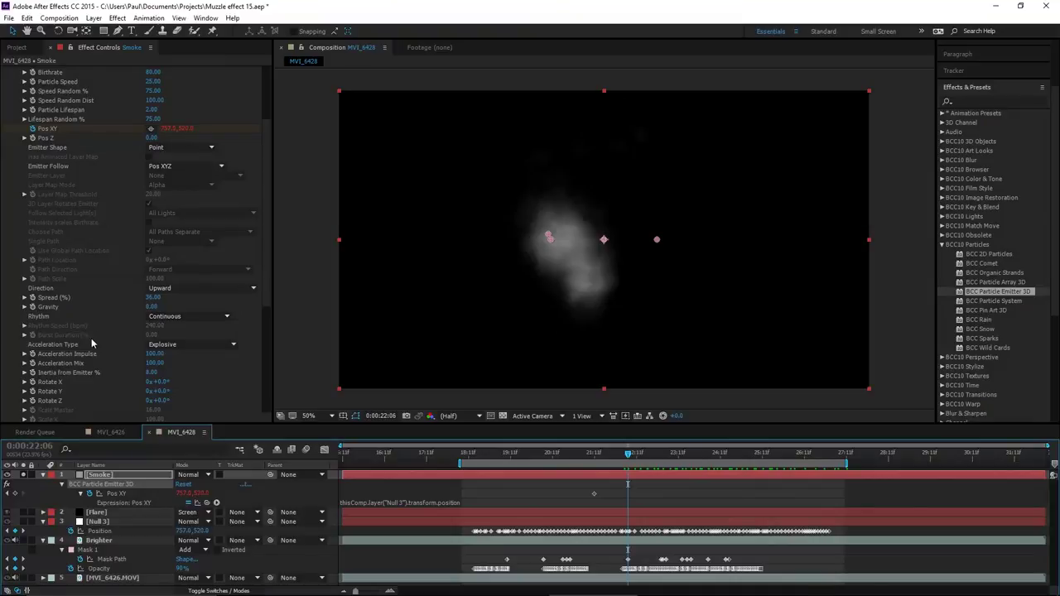
- Set the emitter's Inertia from Emitter to 5%
click(154, 374)
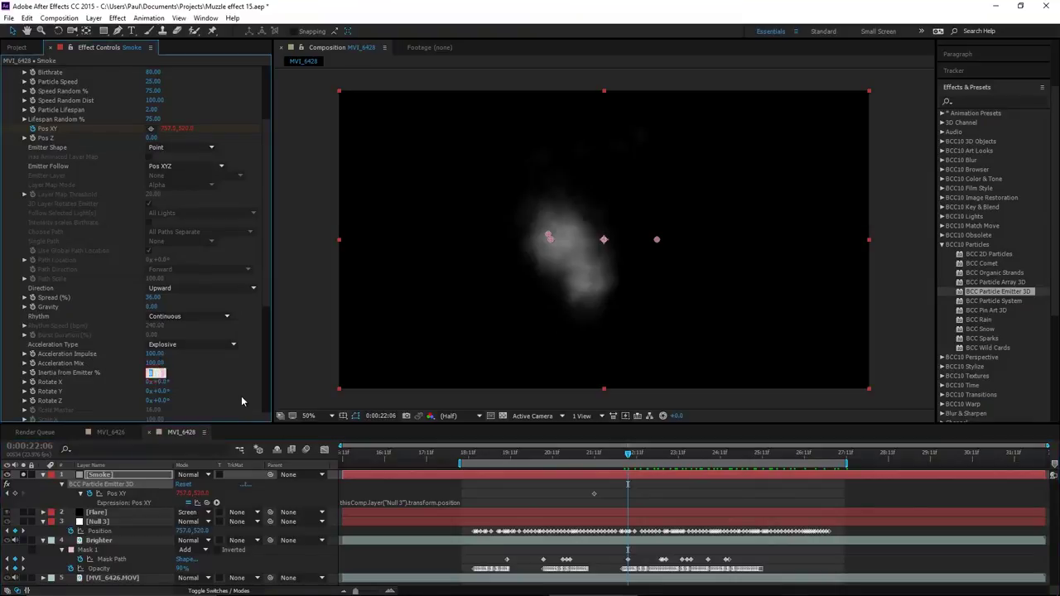
text(5)
key(Return)
- Turn off solo for the Smoke layer and check the smoke over the footage at 0:00:21:07 and 0:00:22:22
click(24, 475)
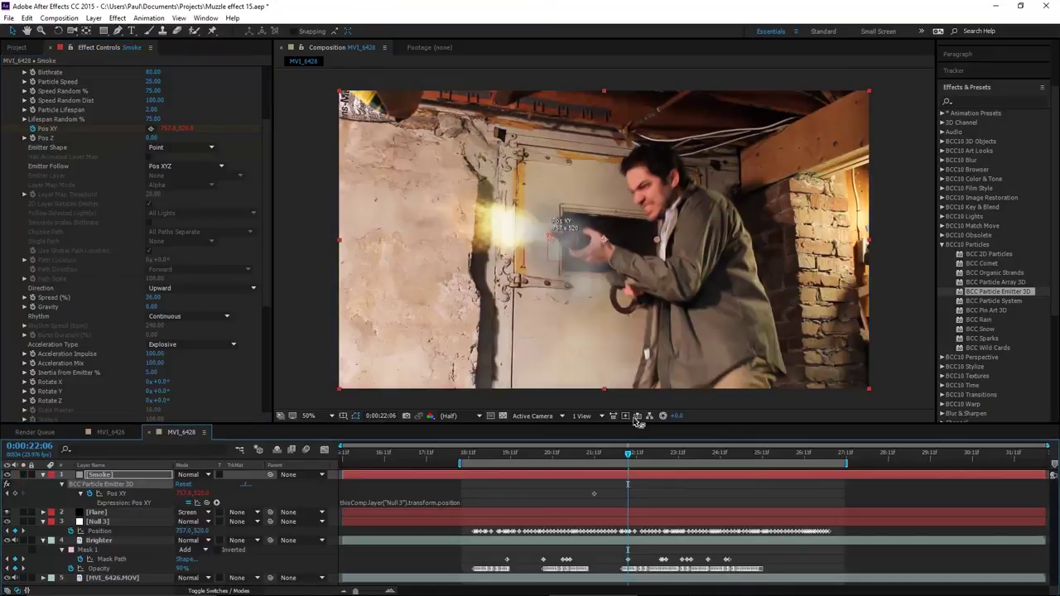
drag(617, 454, 587, 469)
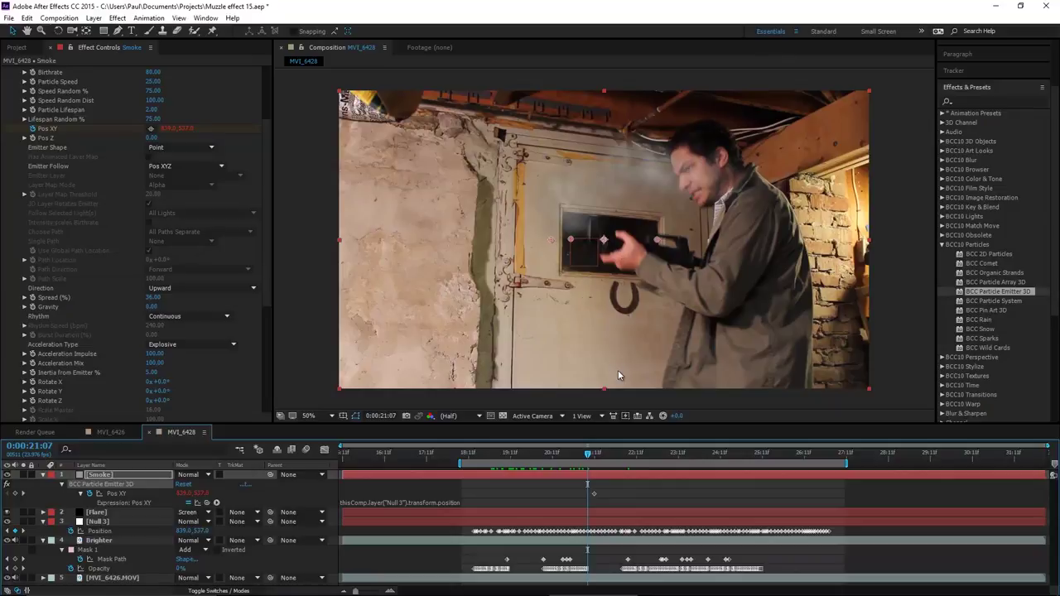
drag(590, 455, 656, 461)
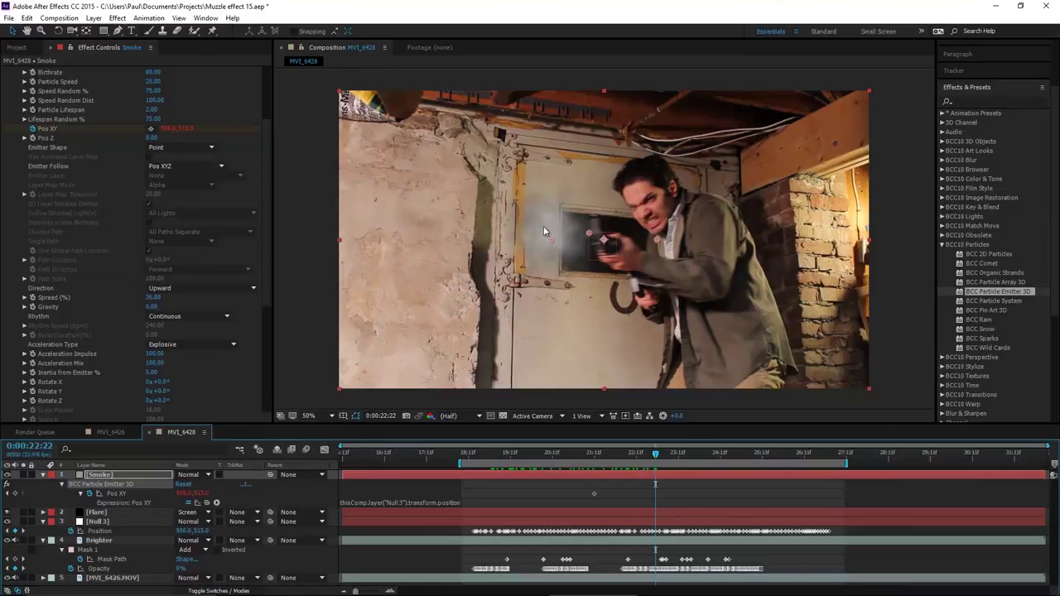
- Change the Smoke layer's blending mode to Screen and check the result up to 0:00:23:07
click(122, 475)
click(187, 478)
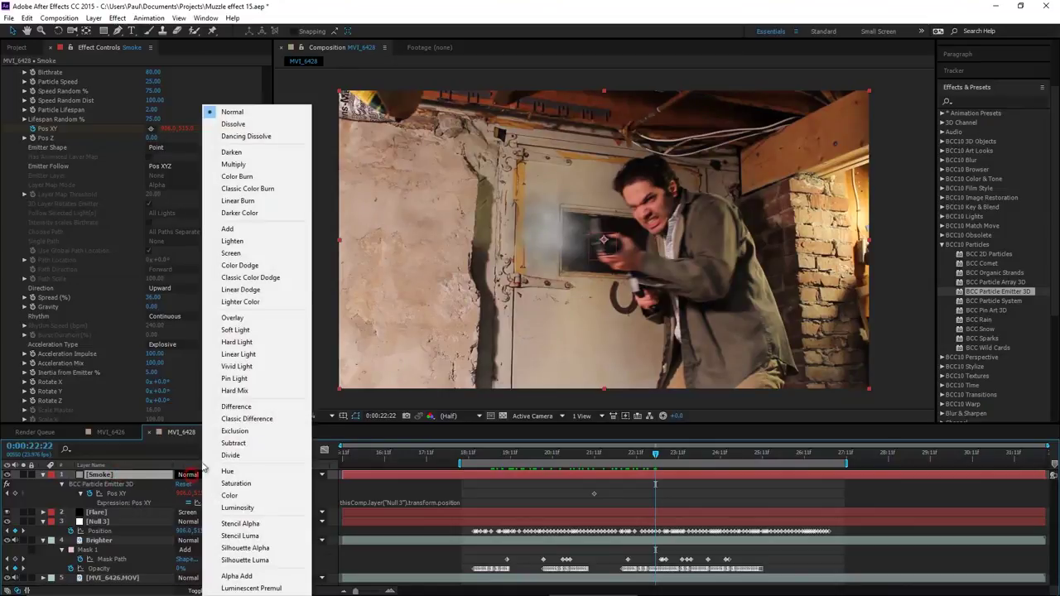
click(255, 253)
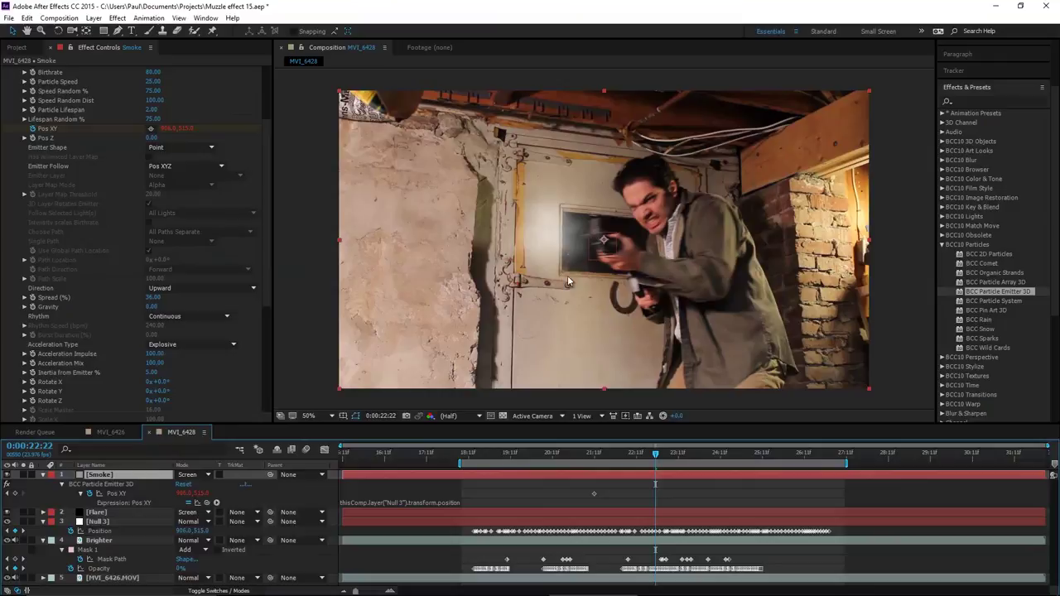
mouse_move(650, 462)
mouse_down()
mouse_move(635, 460)
mouse_move(671, 461)
mouse_up()
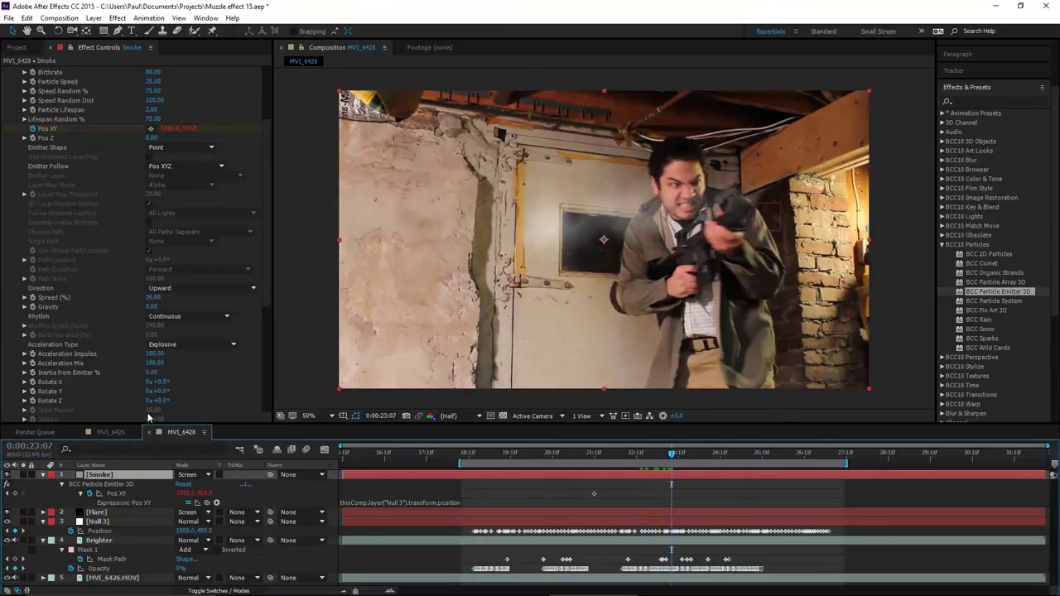
- Collapse the emitter settings, lower the smoke particles' Opacity to 15, and preview up to 0:00:27:10
scroll(22, 147, up, 3)
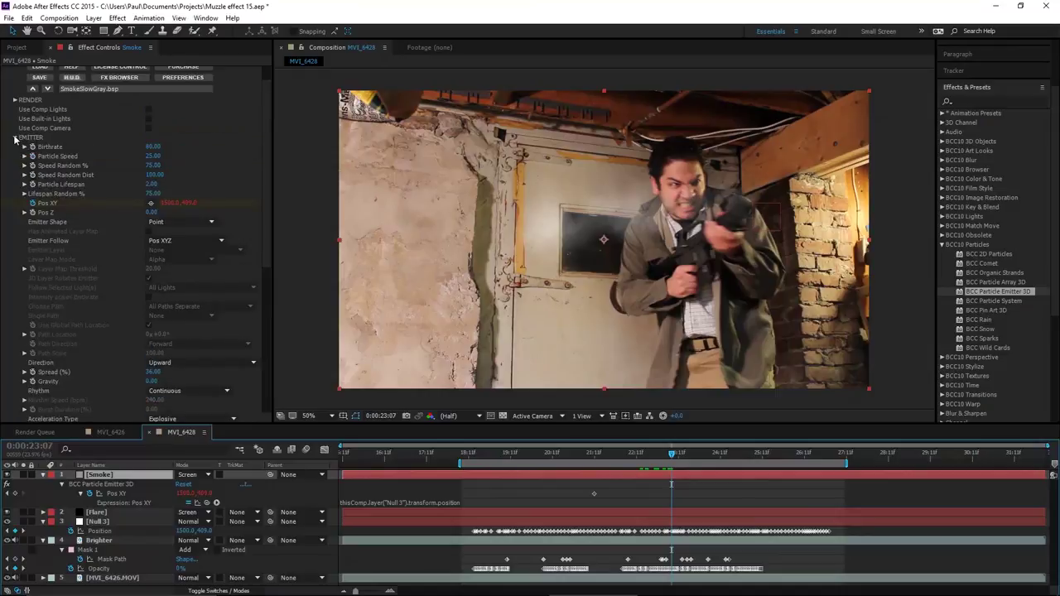
click(14, 138)
click(14, 172)
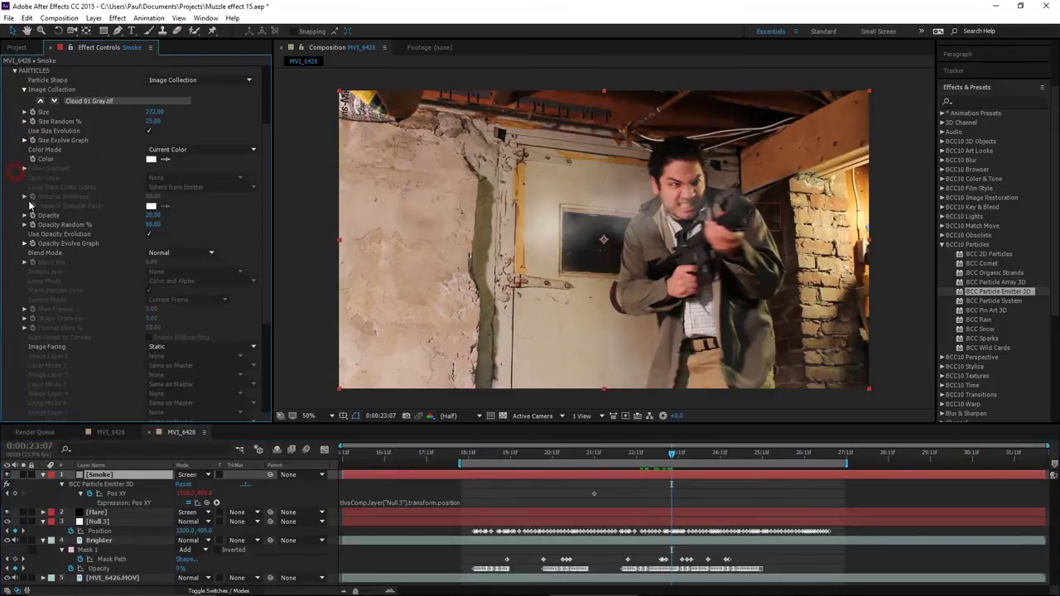
drag(148, 215, 156, 217)
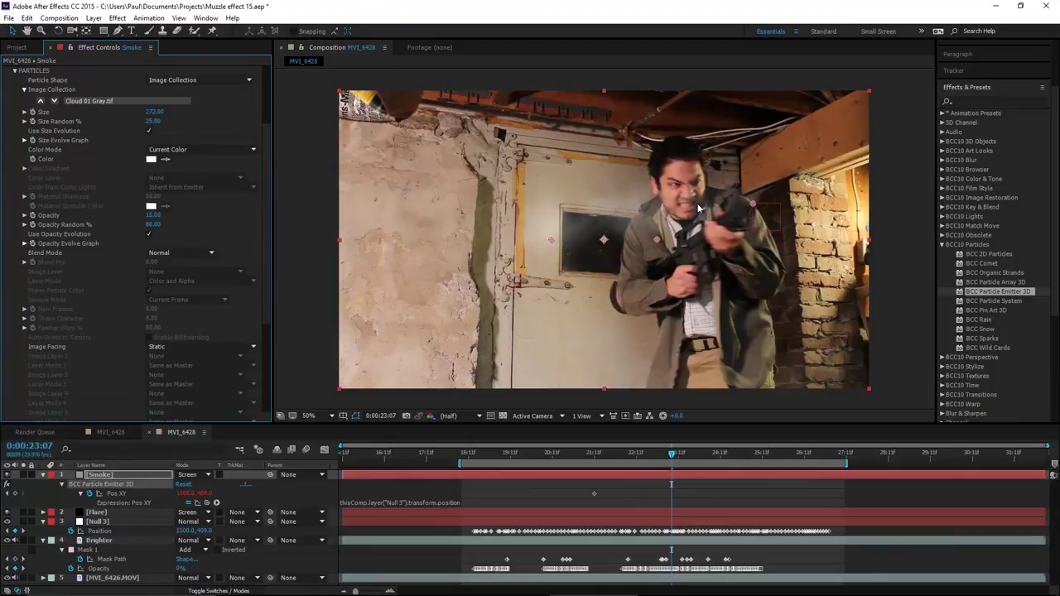
drag(687, 458, 822, 474)
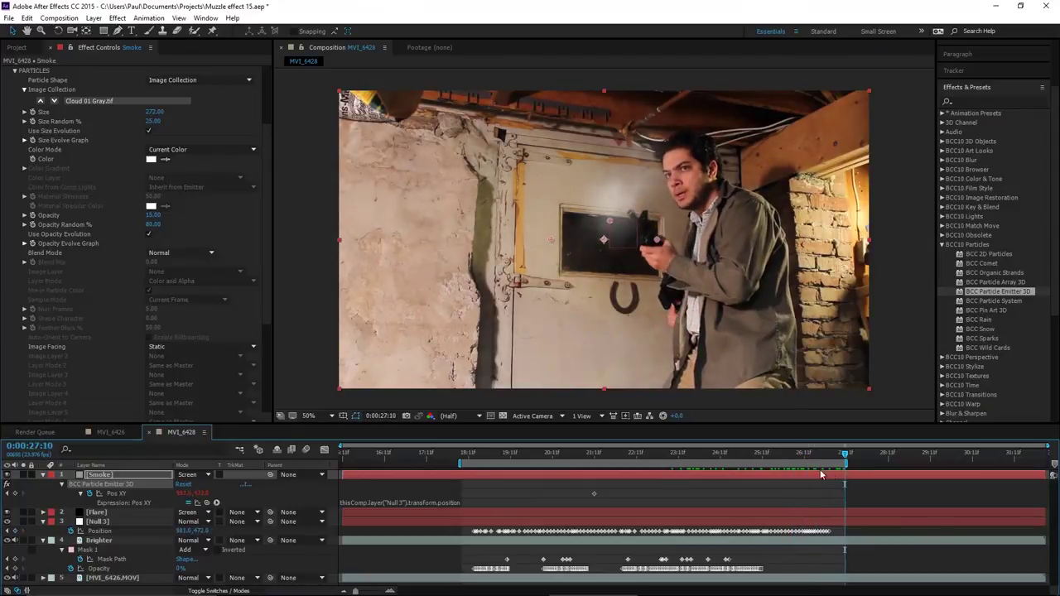
- Preview the composited flare and smoke from 0:00:18:11 and inspect the later bursts up to about 0:00:25:09
click(469, 456)
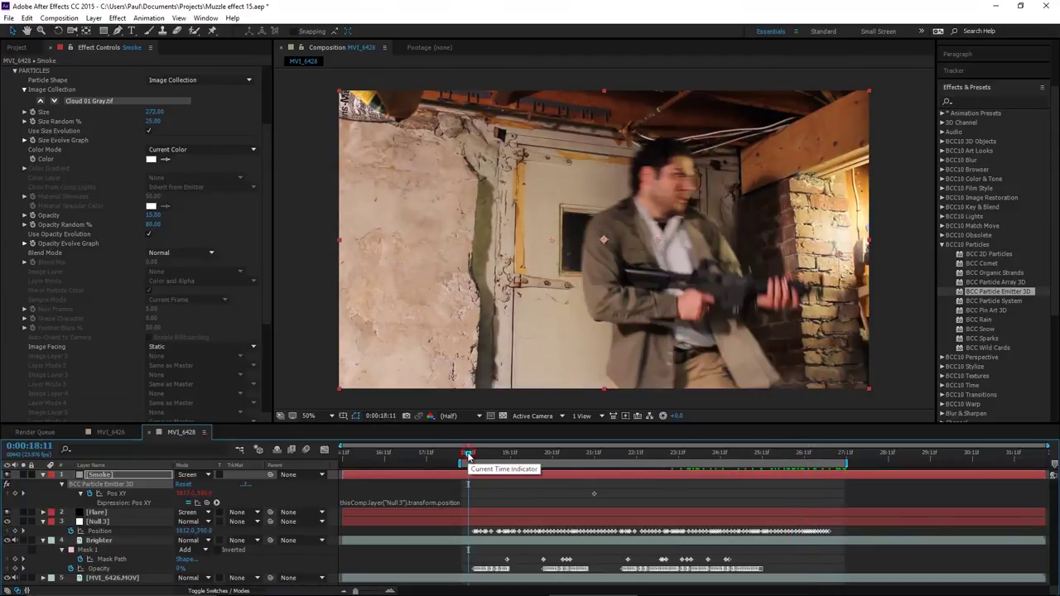
key(space)
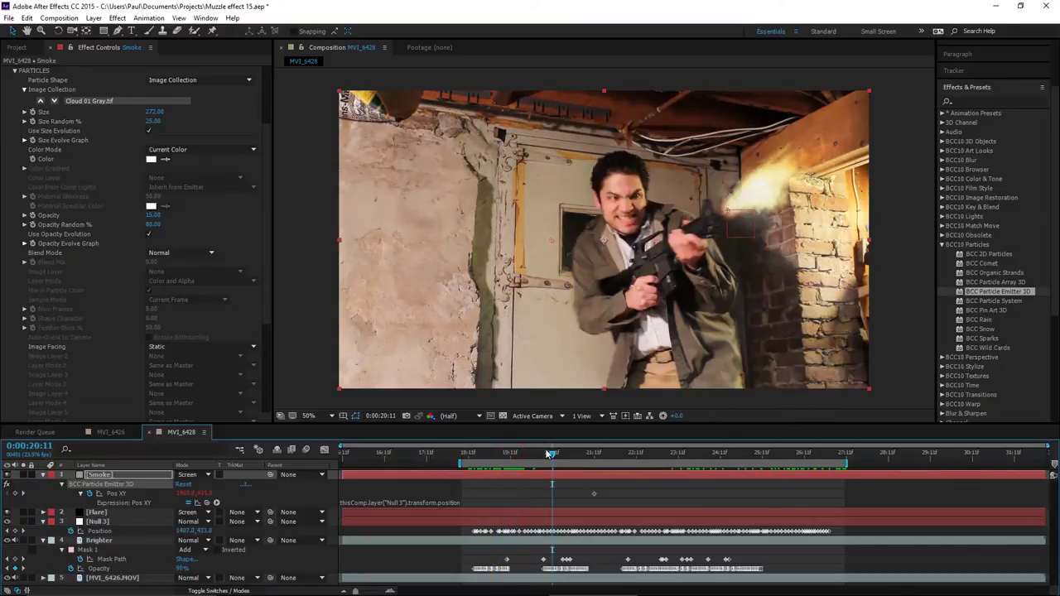
drag(517, 453, 657, 454)
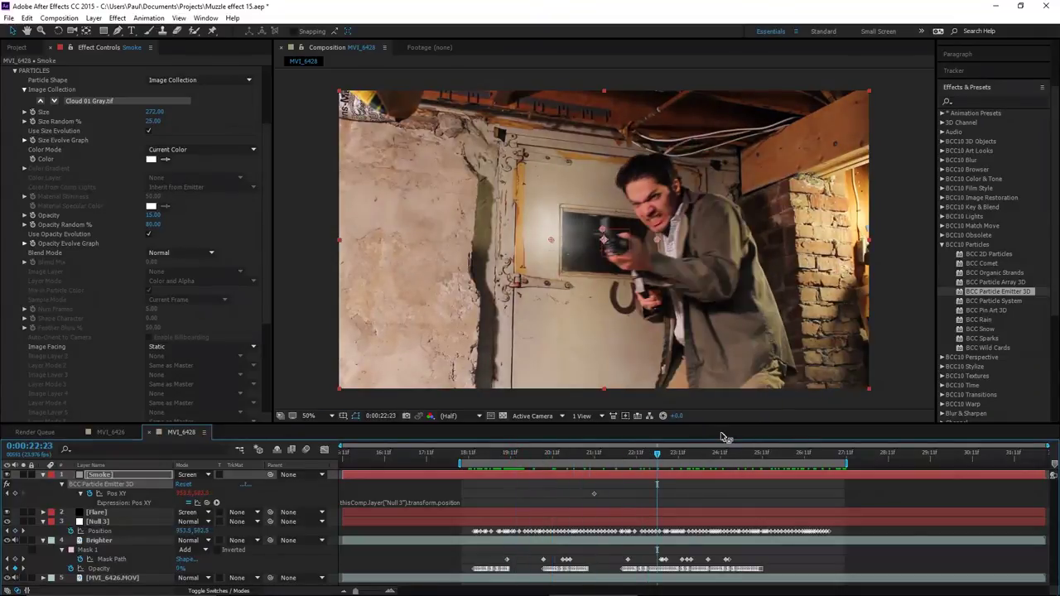
drag(727, 457, 759, 458)
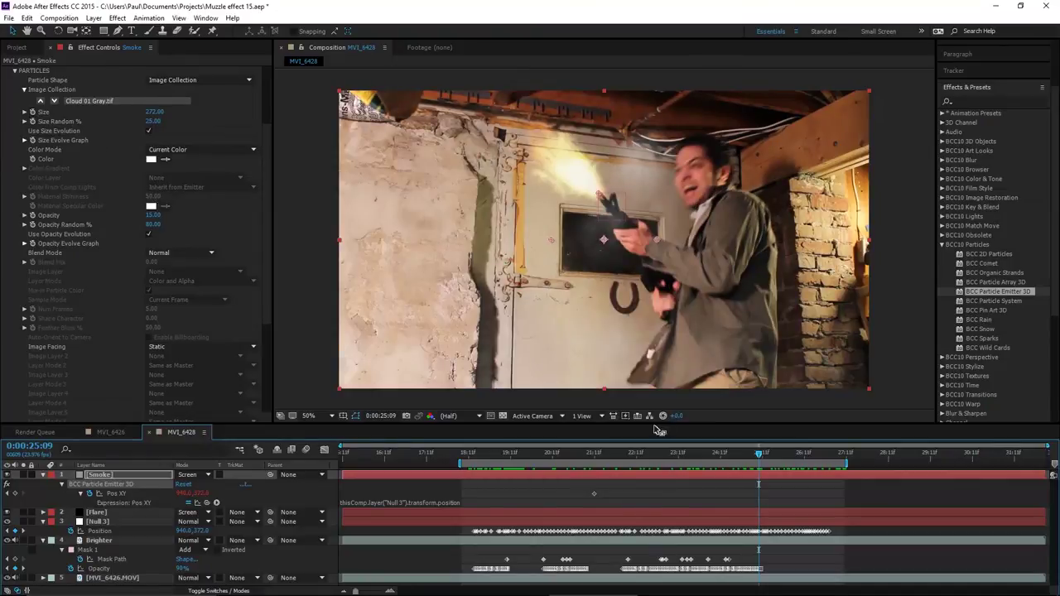
click(759, 455)
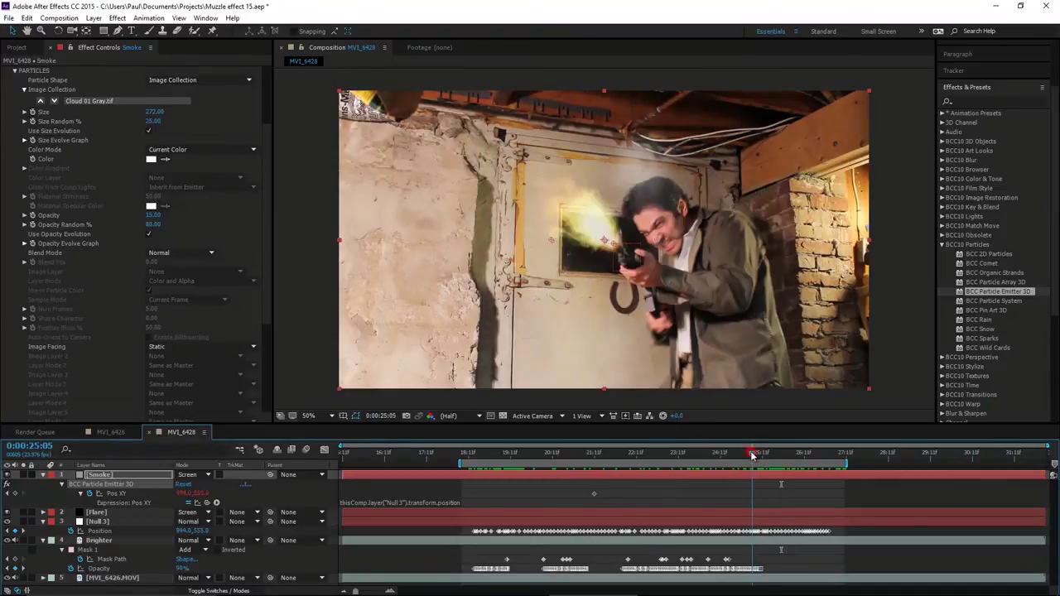
- Keyframe the smoke particles' Size at 0:00:25:09 and set it to 80 at 0:00:26:00
drag(740, 455, 757, 459)
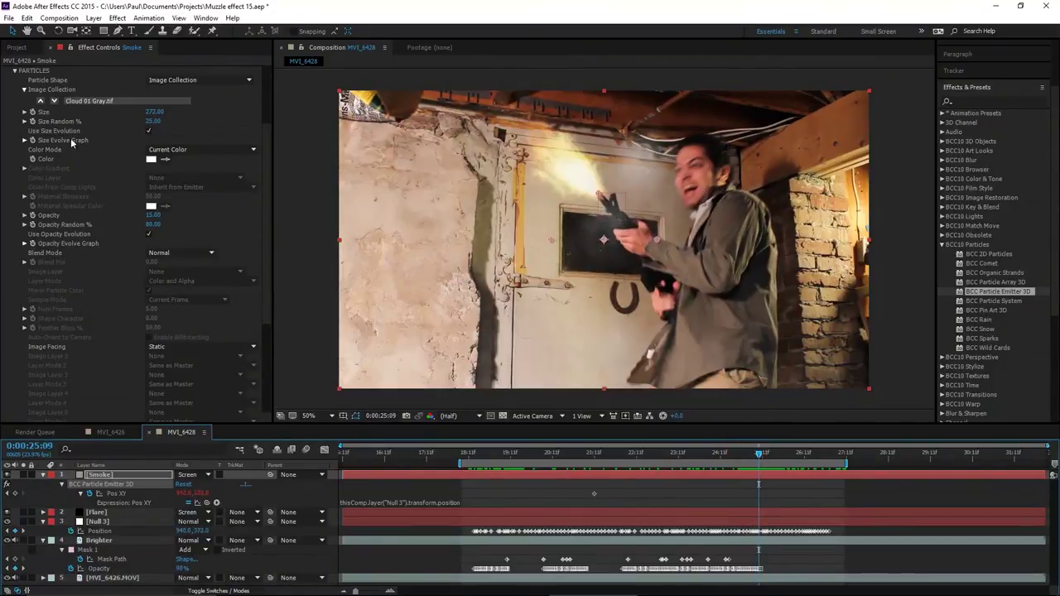
click(32, 111)
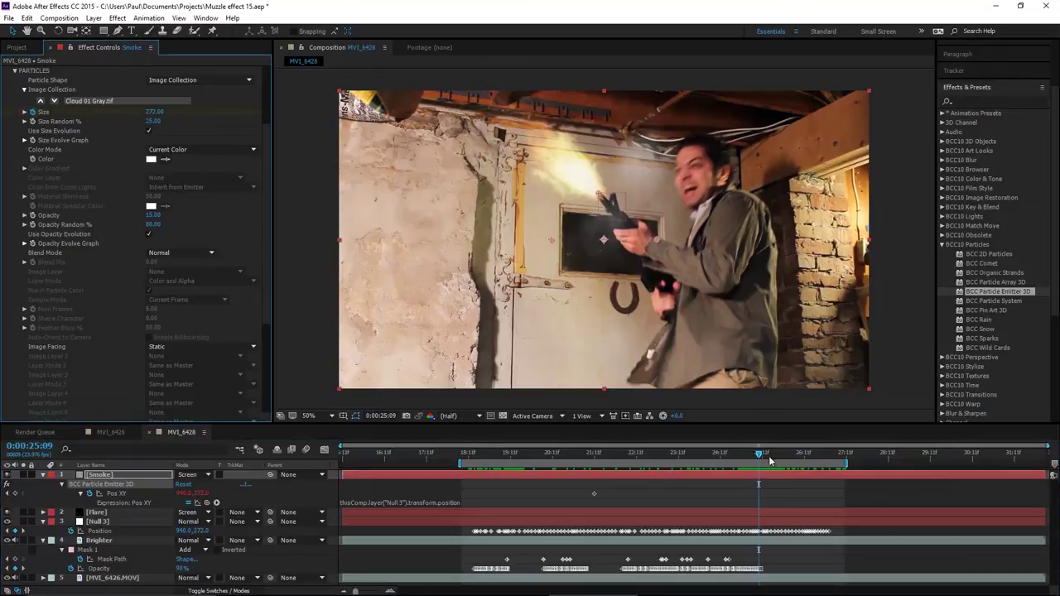
drag(768, 456, 785, 456)
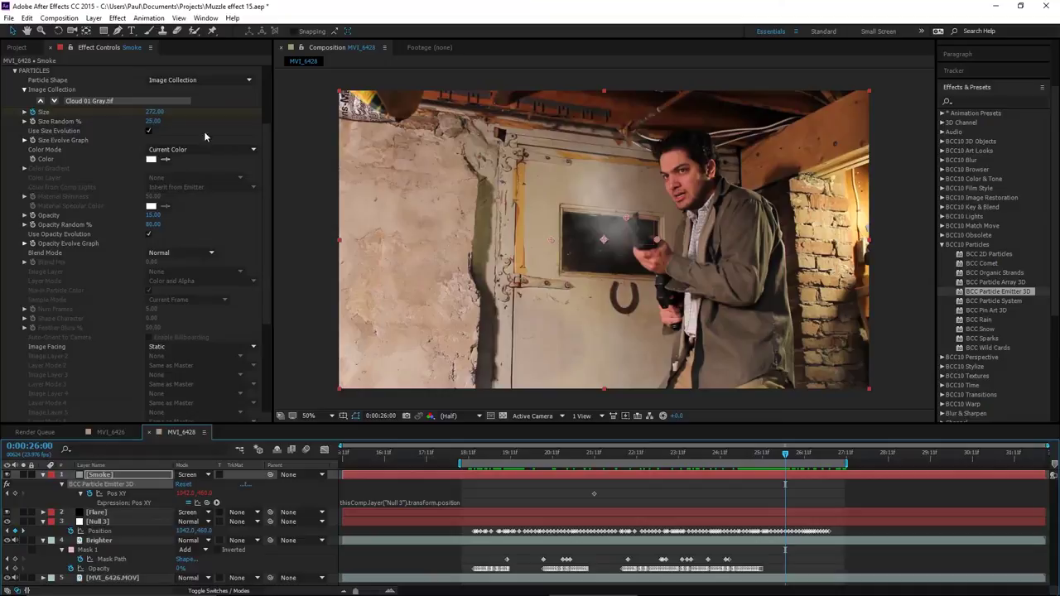
click(152, 111)
text(80)
key(Return)
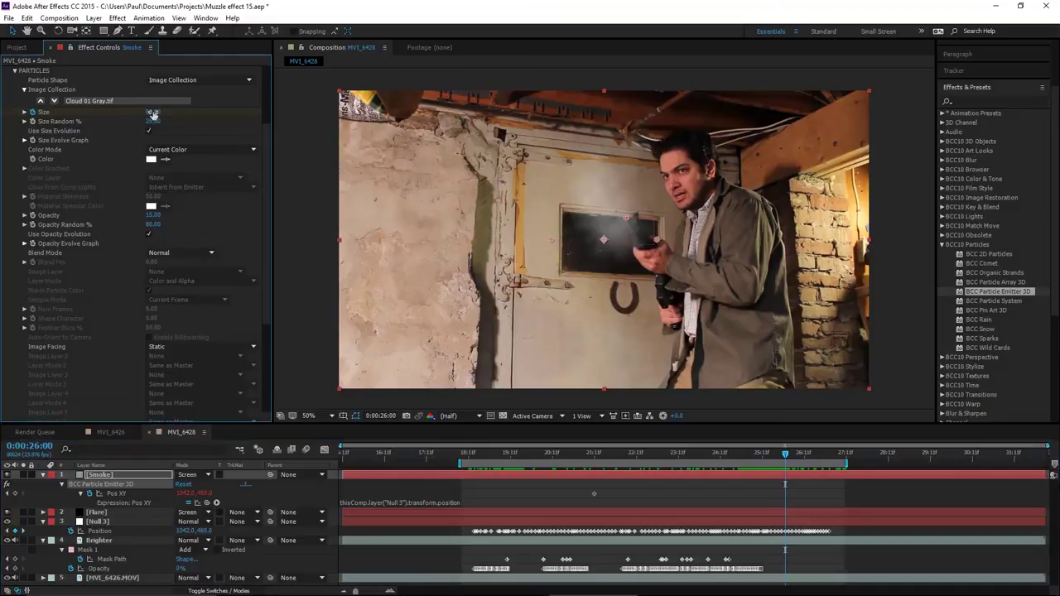
- Inspect the tapering smoke around the gun barrel up close between 0:00:26:20 and 0:00:27:05
drag(775, 456, 836, 464)
scroll(679, 243, up, 2)
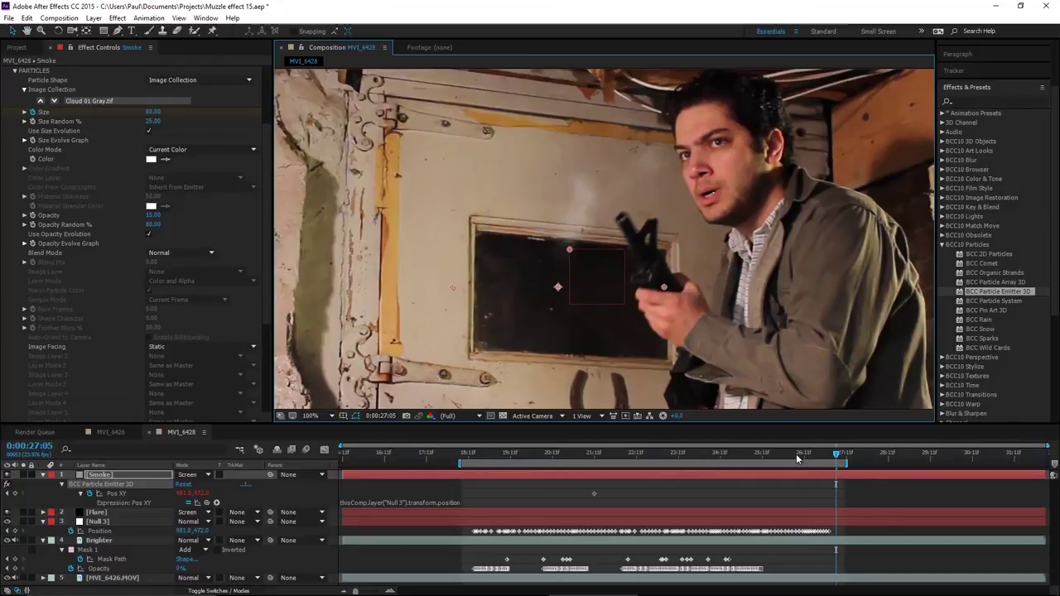
drag(798, 458, 820, 470)
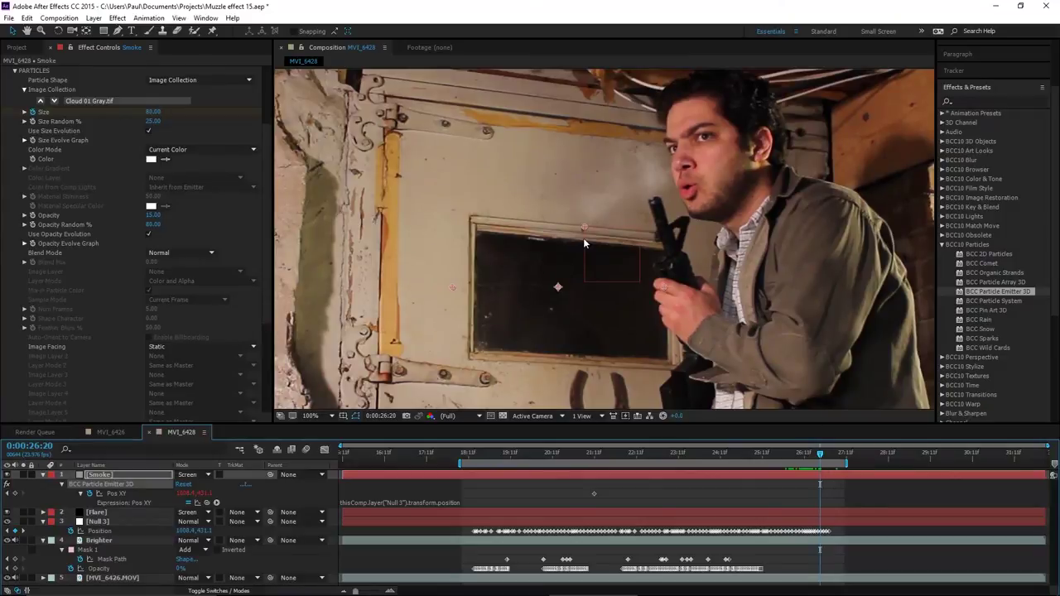
mouse_move(825, 455)
mouse_down()
mouse_move(805, 461)
mouse_move(831, 462)
mouse_up()
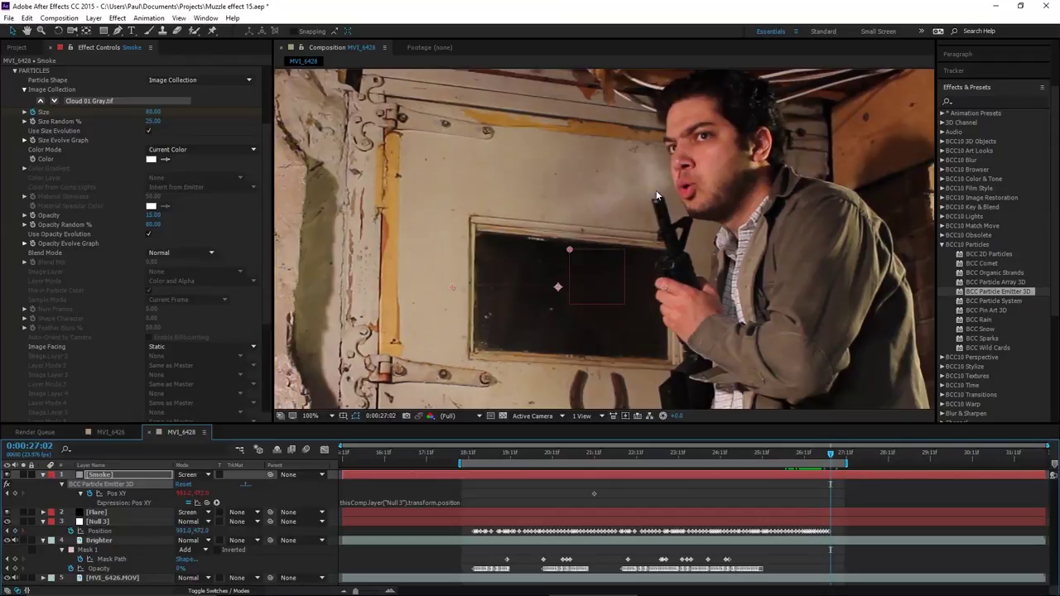
mouse_move(825, 457)
mouse_down()
mouse_move(791, 462)
mouse_move(825, 459)
mouse_up()
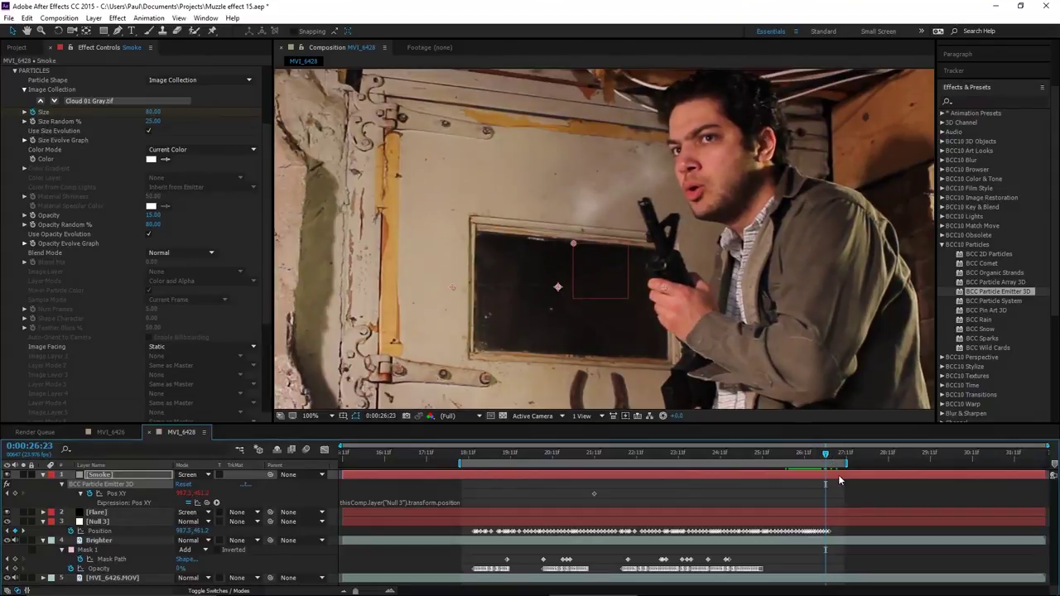
mouse_move(820, 457)
mouse_down()
mouse_move(803, 455)
mouse_move(824, 458)
mouse_up()
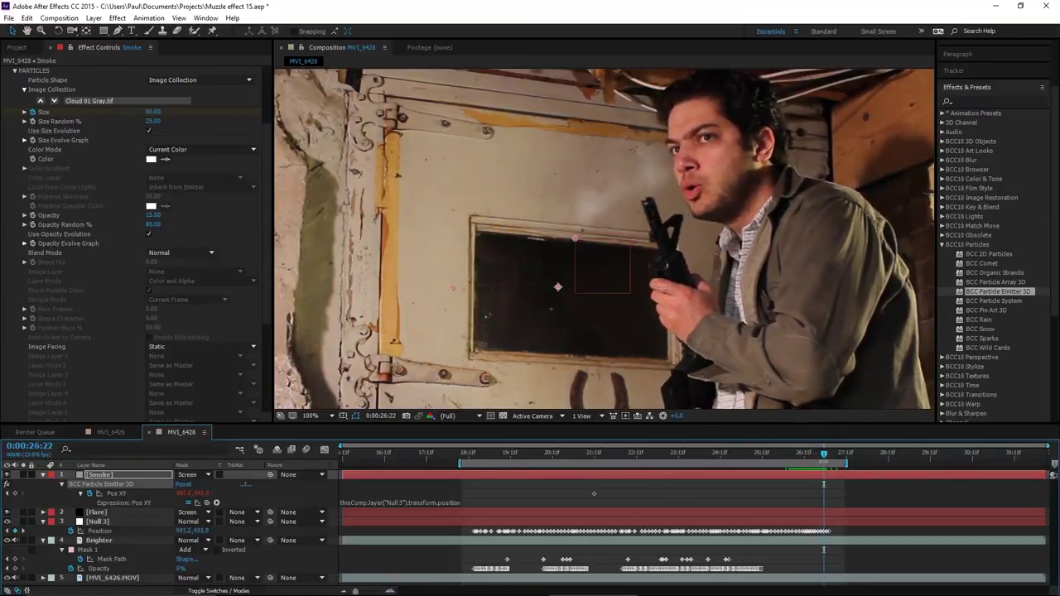
- Keyframe the smoke emitter's Birthrate at 0:00:26:22 and set it to 0 one frame on, at 0:00:26:23
scroll(111, 209, up, 3)
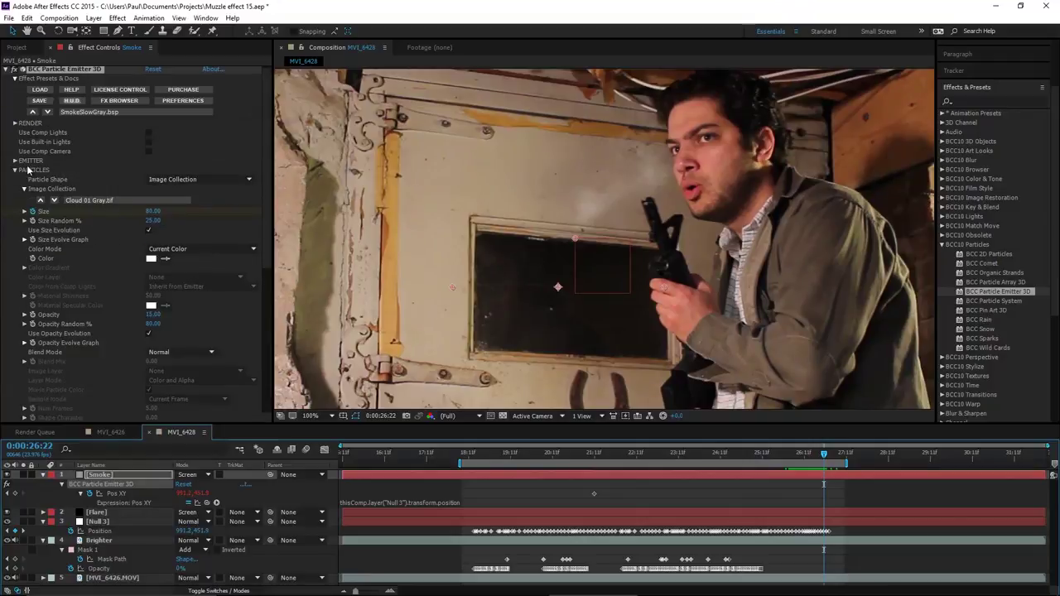
click(16, 171)
click(15, 163)
scroll(48, 127, down, 3)
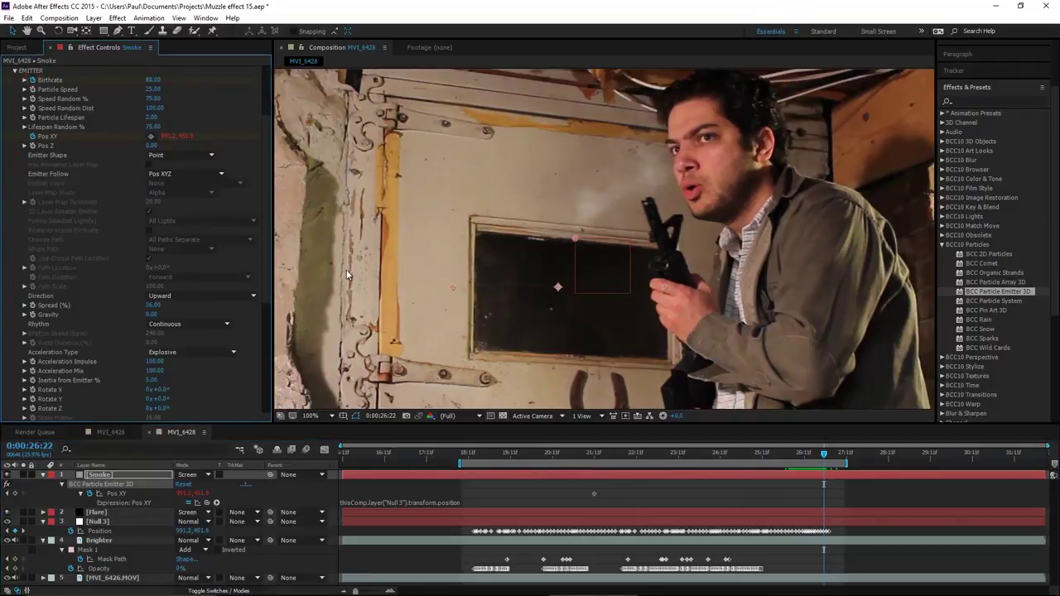
key(Page_Down)
click(155, 81)
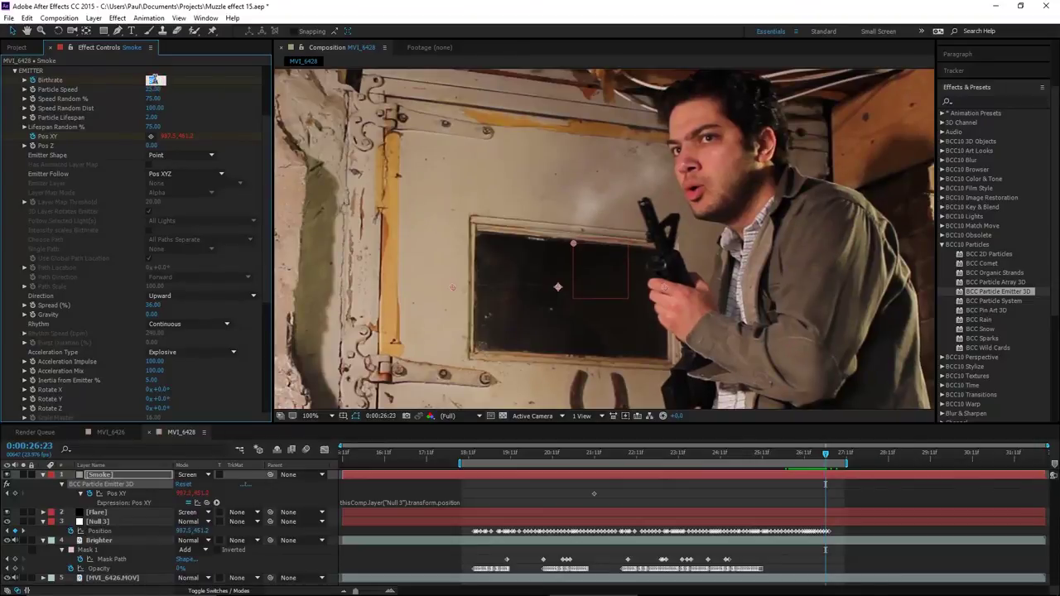
text(0)
key(Return)
- Check the smoke at 0:00:26:20 and 0:00:24:21, and return to the shot's start at 0:00:18:09
click(819, 456)
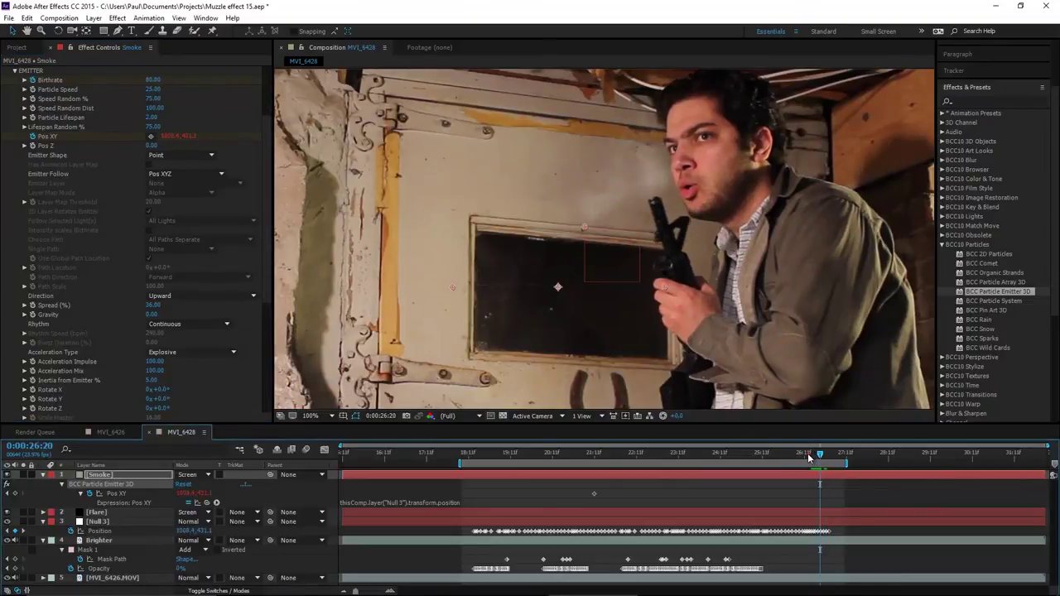
drag(808, 453, 738, 456)
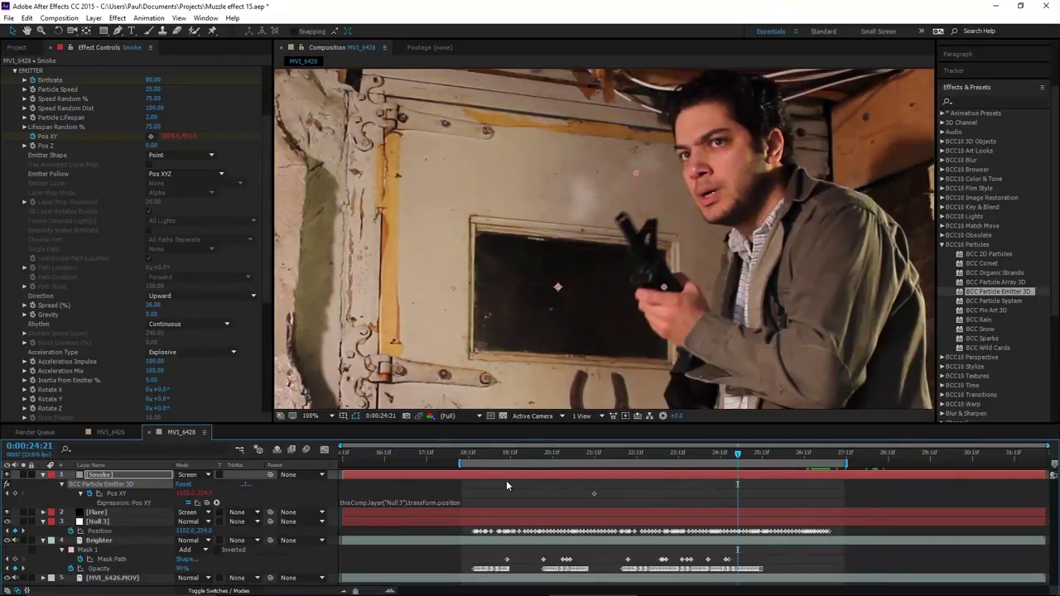
click(466, 454)
scroll(737, 288, down, 2)
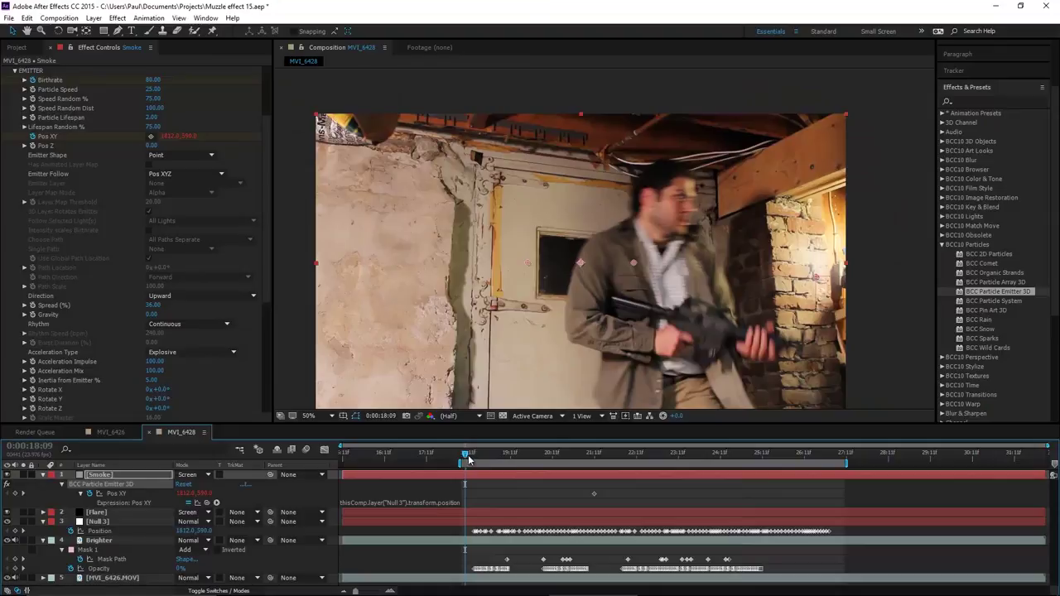
- Add a Size keyframe for the smoke at 0:00:18:15 and set Size to 0 at 0:00:18:14
drag(468, 460, 471, 458)
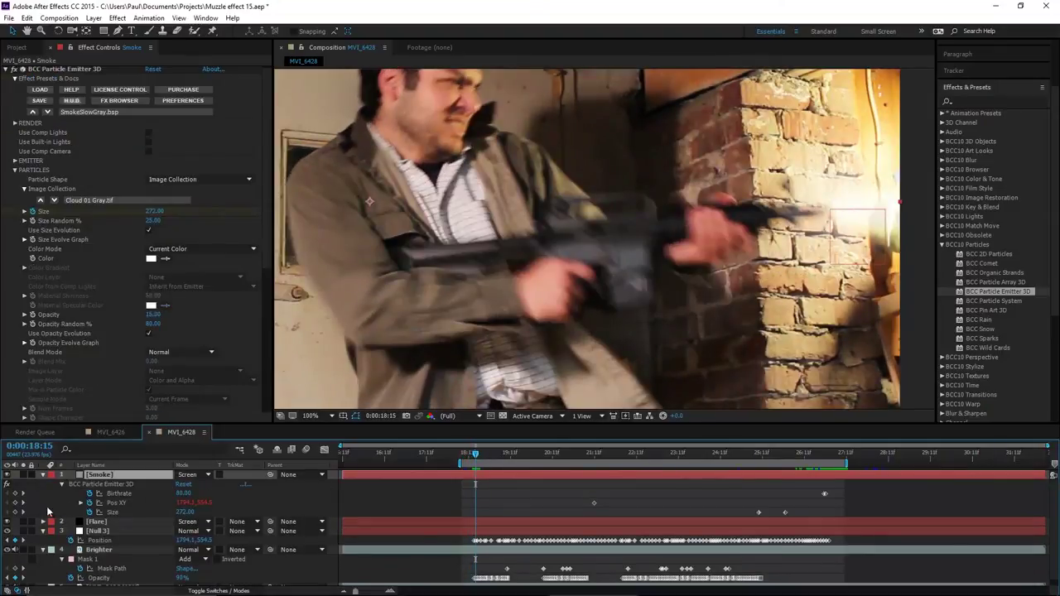
click(15, 513)
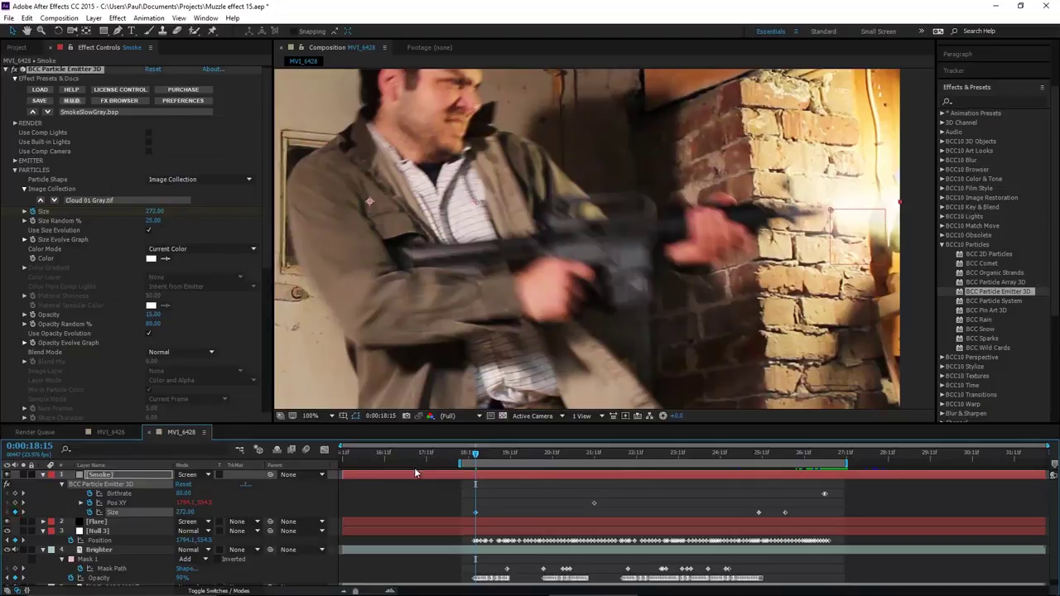
key(Page_Up)
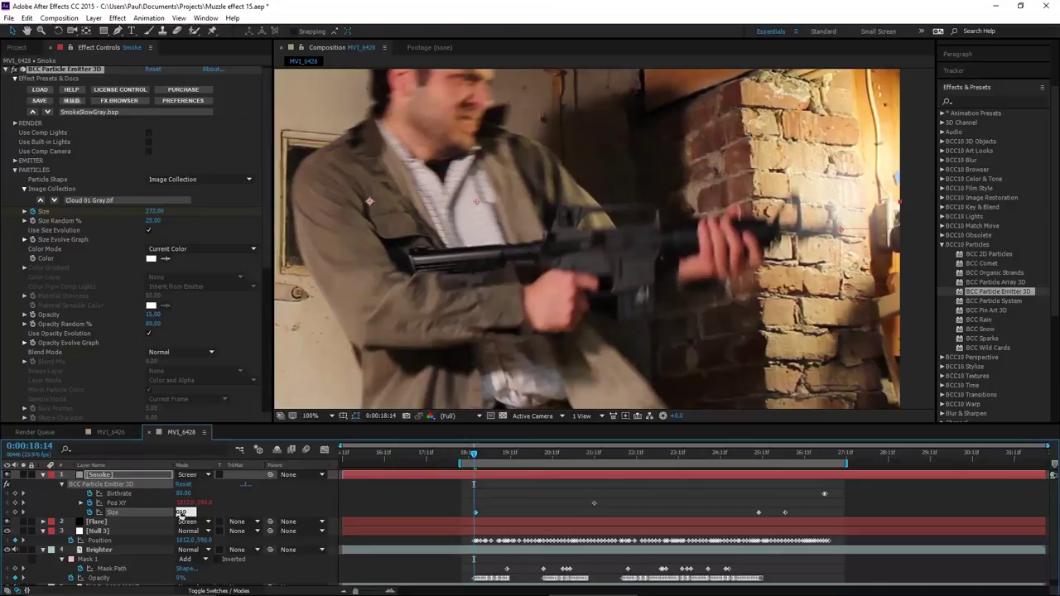
text(0)
key(Return)
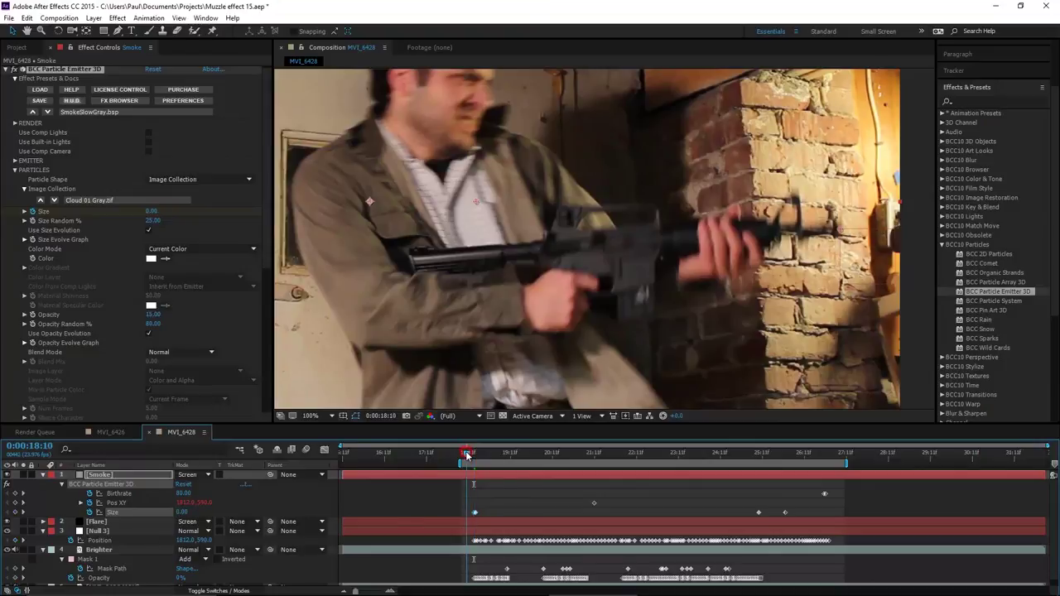
- Preview the first burst's smoke from 0:00:18:10 and examine the Particles and Emitter settings around 0:00:18:19
key(space)
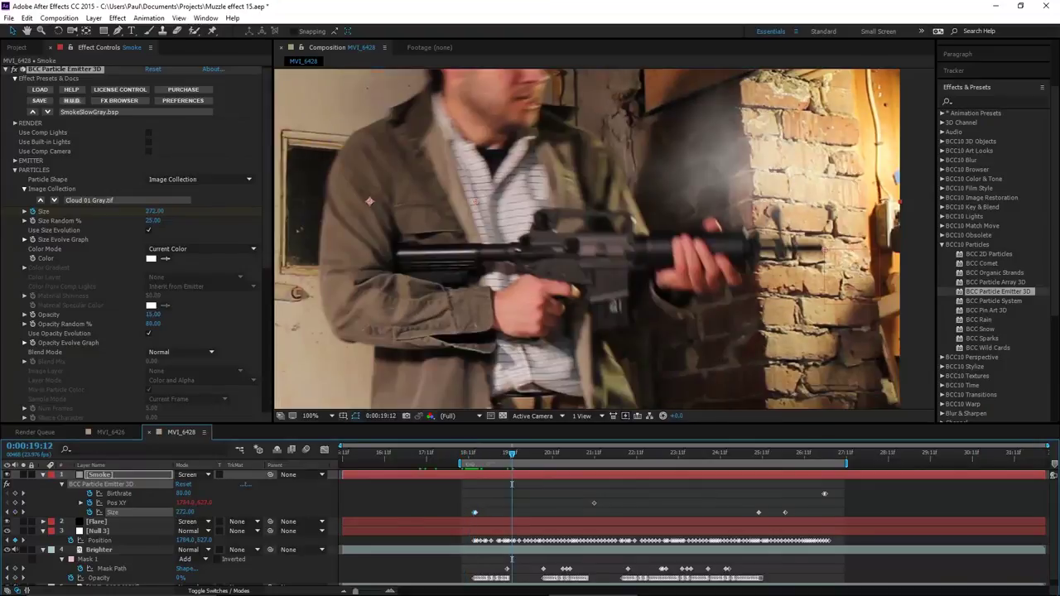
click(467, 458)
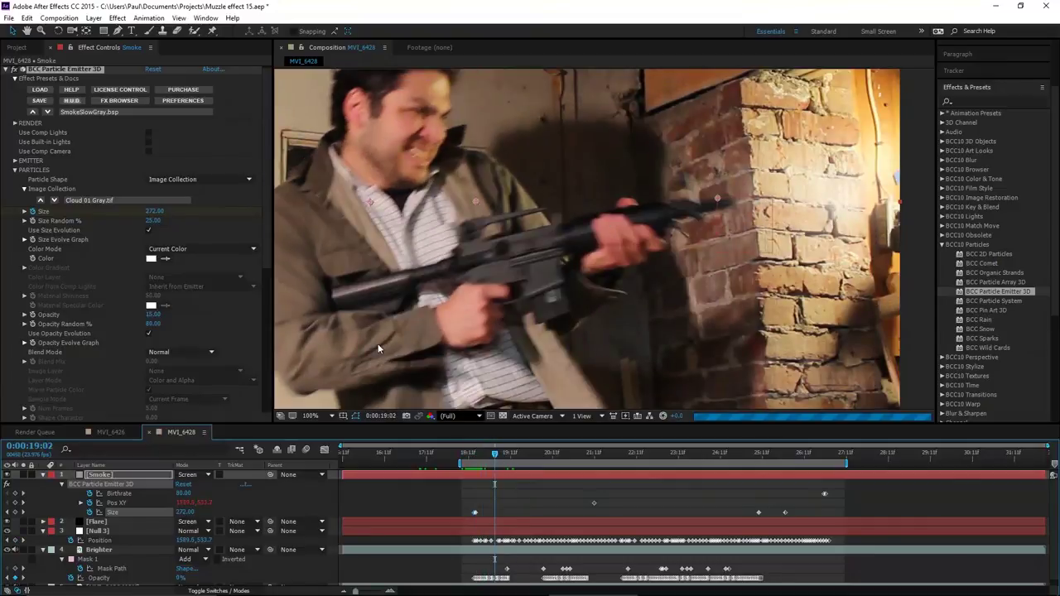
scroll(52, 314, down, 1)
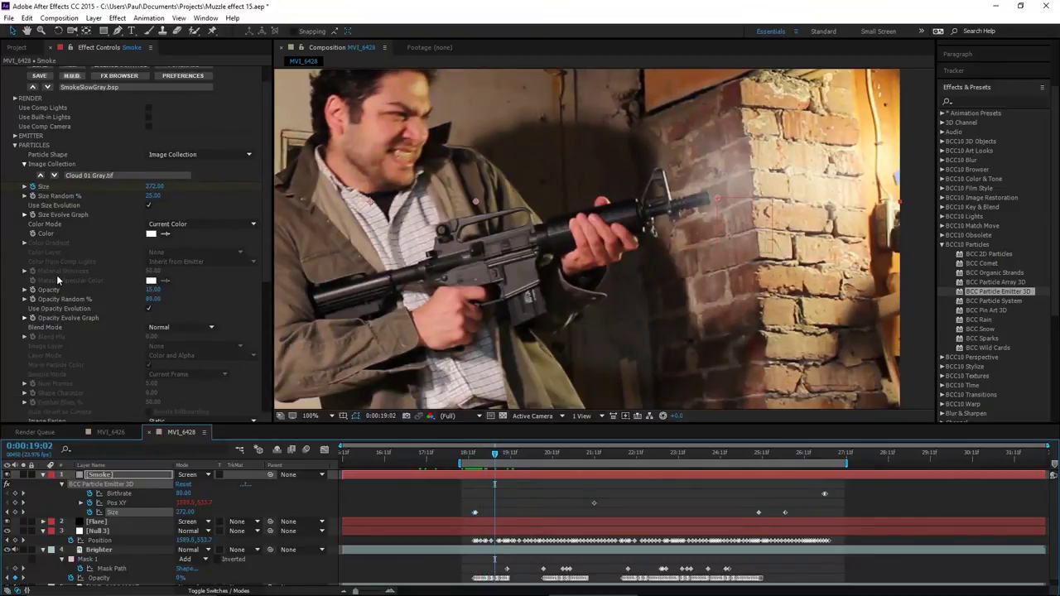
scroll(46, 266, up, 1)
click(14, 172)
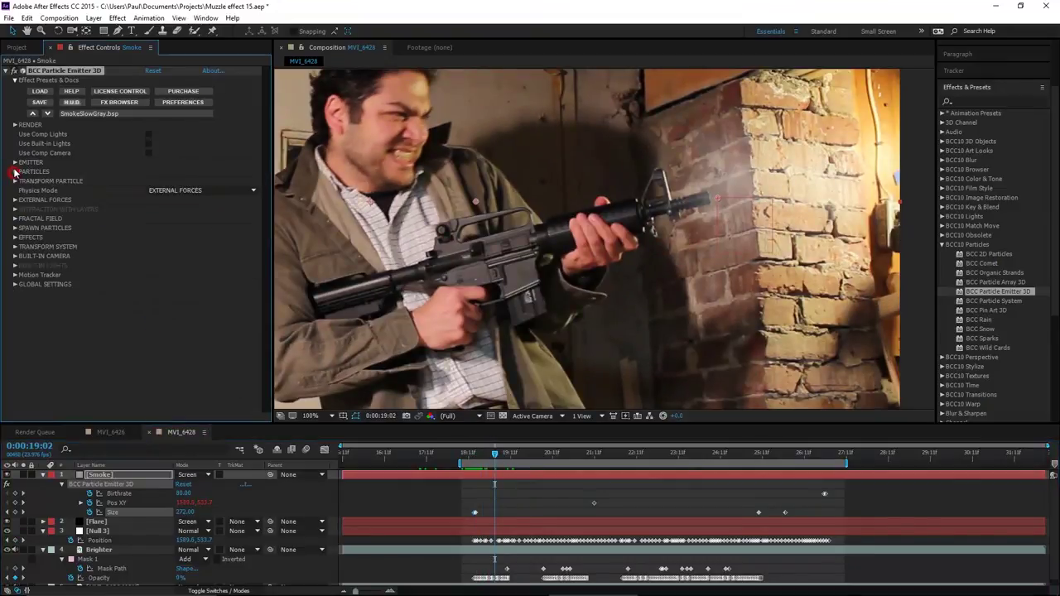
click(15, 163)
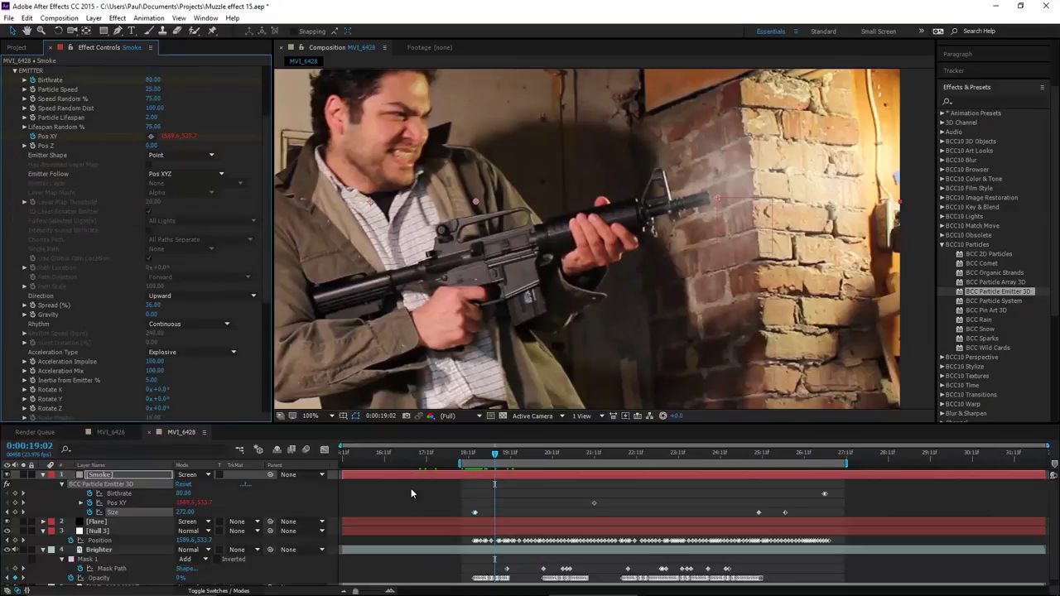
drag(469, 456, 482, 458)
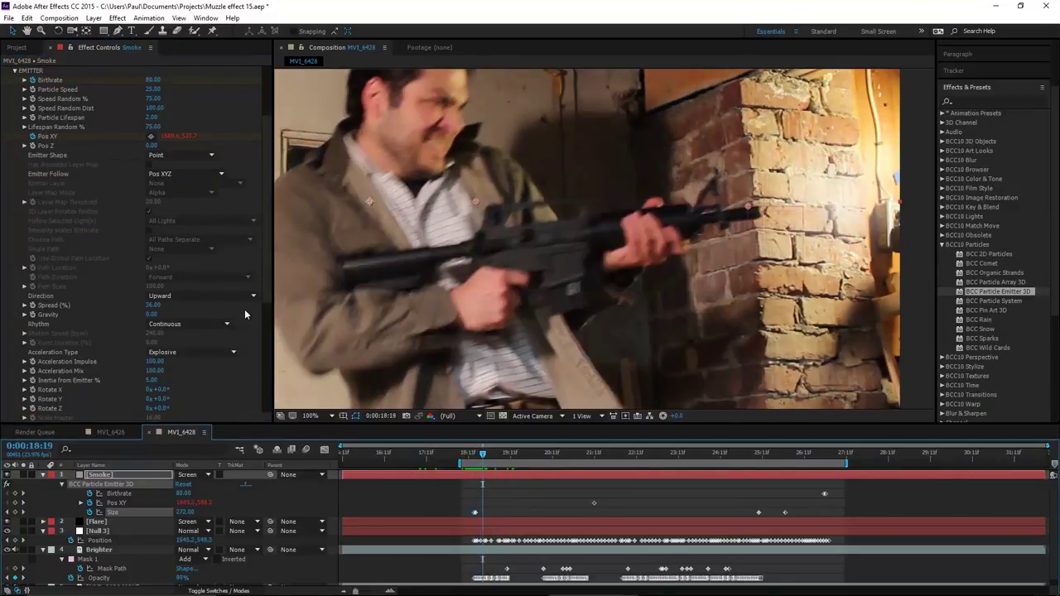
scroll(104, 301, up, 3)
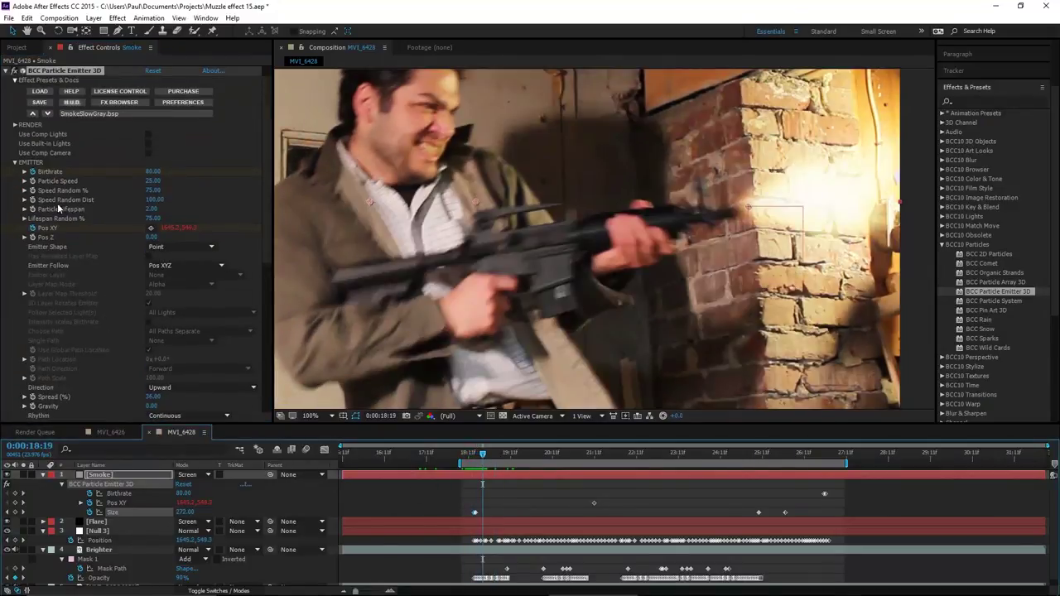
click(14, 163)
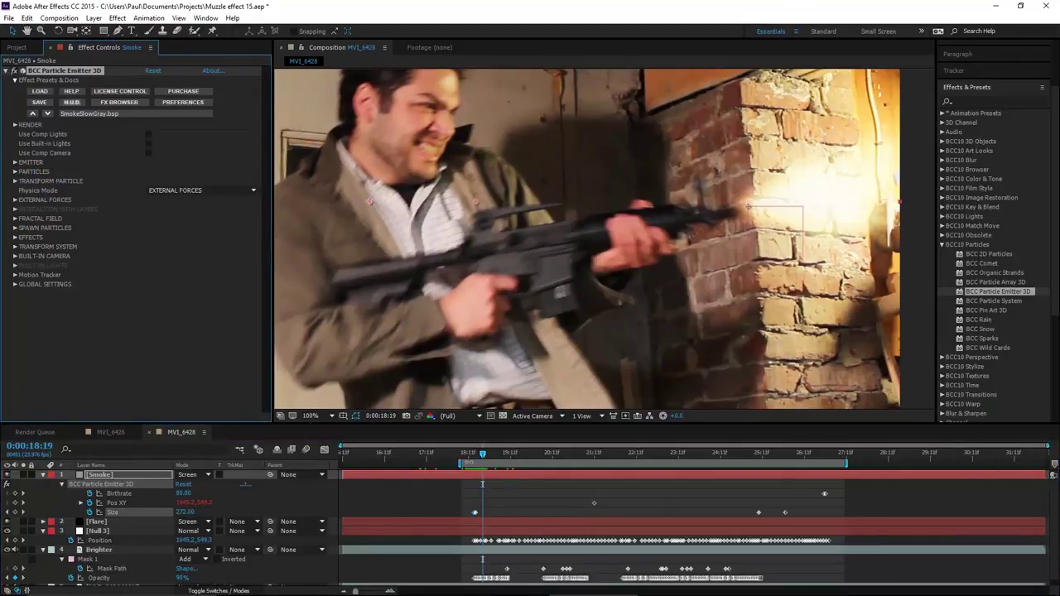
- Inspect the smoke at 0:00:24:02 and 0:00:25:14, and review the particle emitter's Render settings
drag(471, 456, 705, 474)
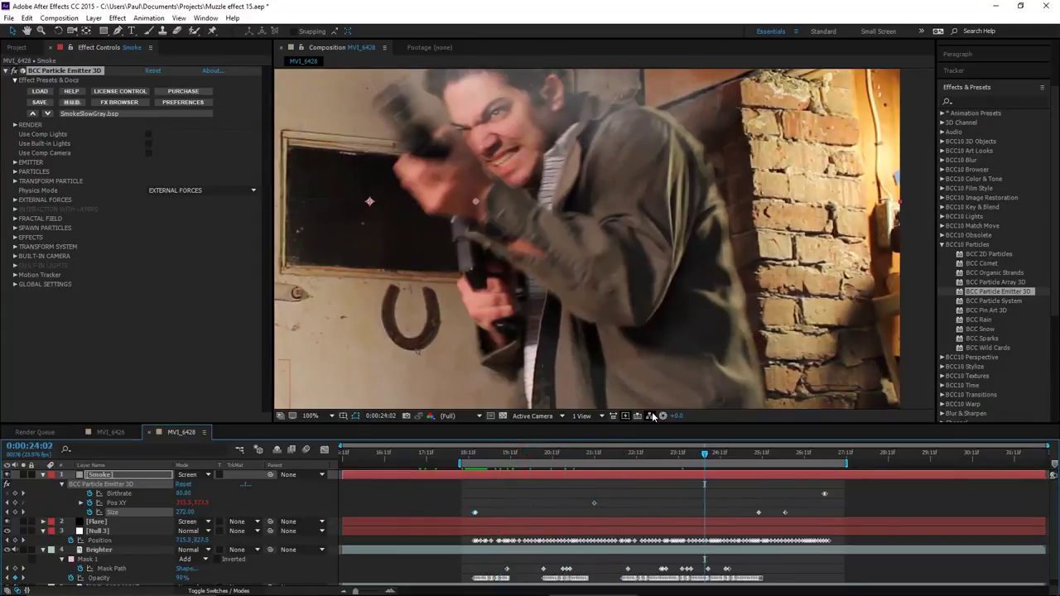
scroll(500, 242, down, 2)
scroll(500, 242, up, 2)
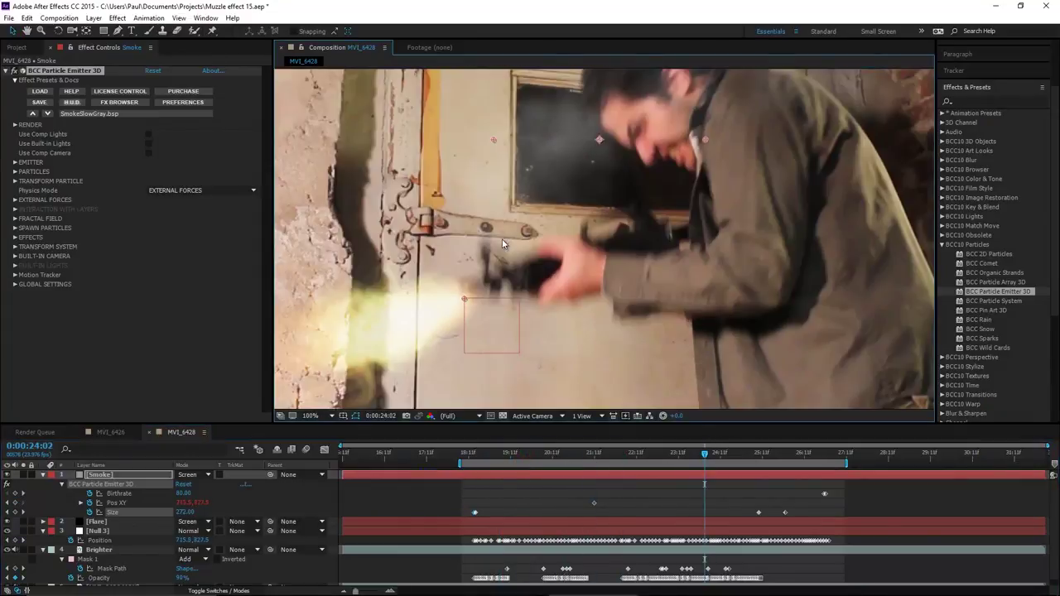
click(767, 456)
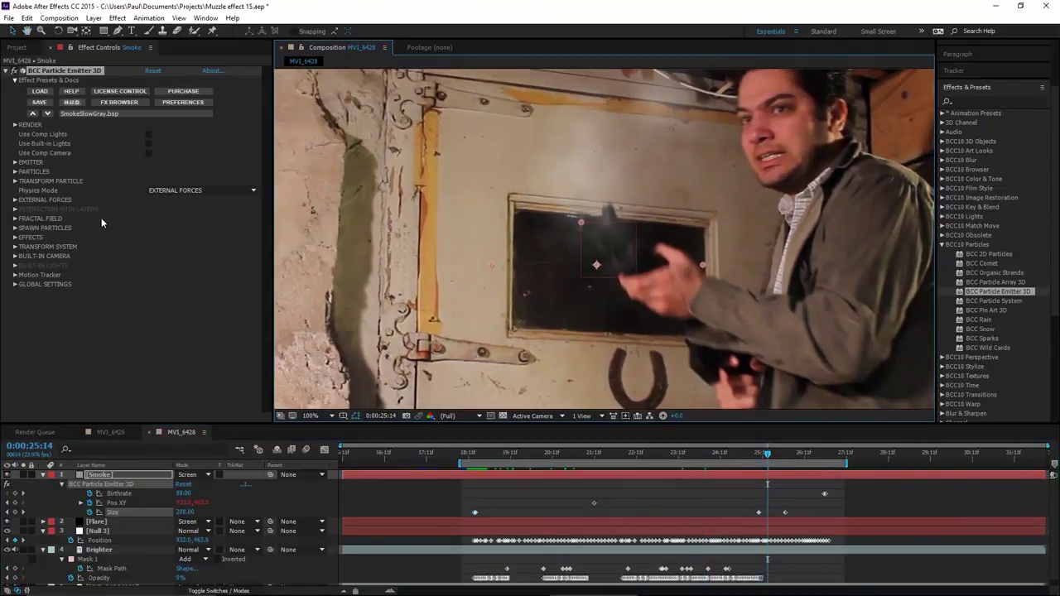
click(14, 125)
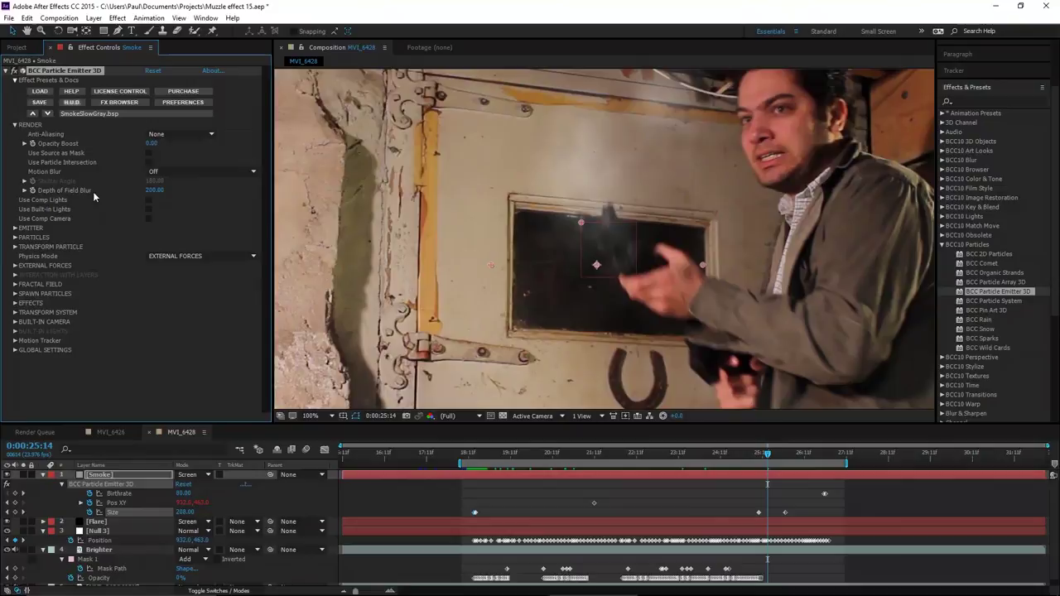
click(14, 125)
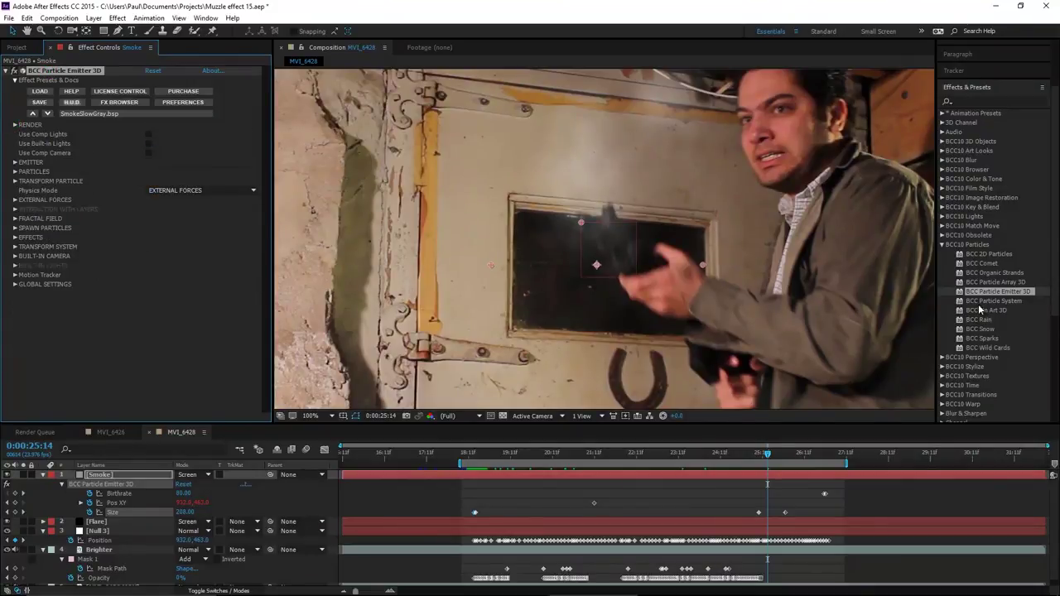
- Search the effects for "vector" and apply CC Vector Blur to the Smoke layer
click(944, 245)
click(968, 100)
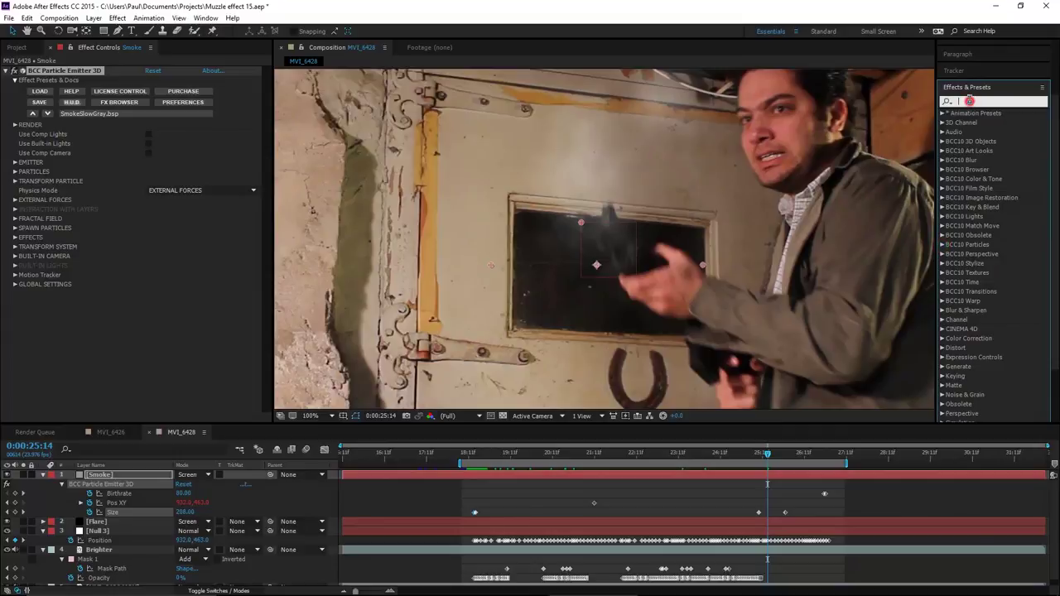
text(vector)
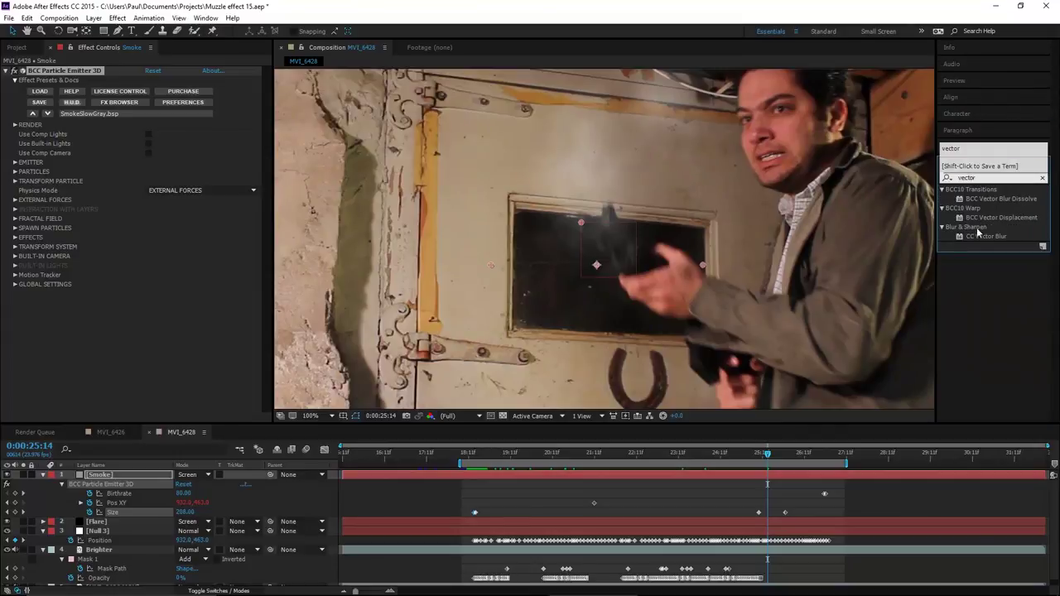
click(980, 237)
drag(979, 237, 593, 477)
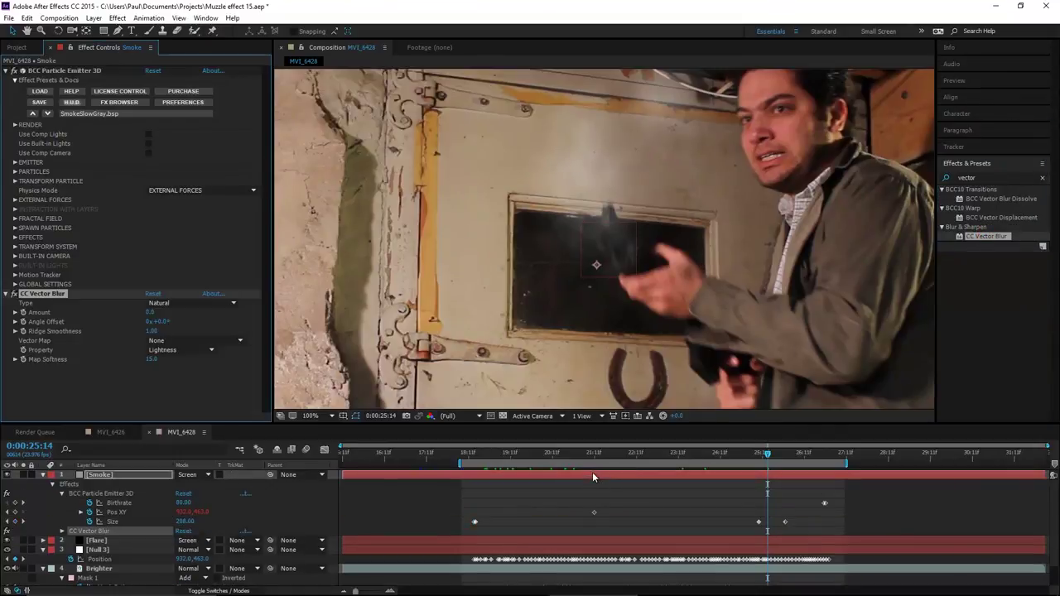
- Solo the Smoke layer and view the isolated smoke at 0:00:27:00
click(24, 475)
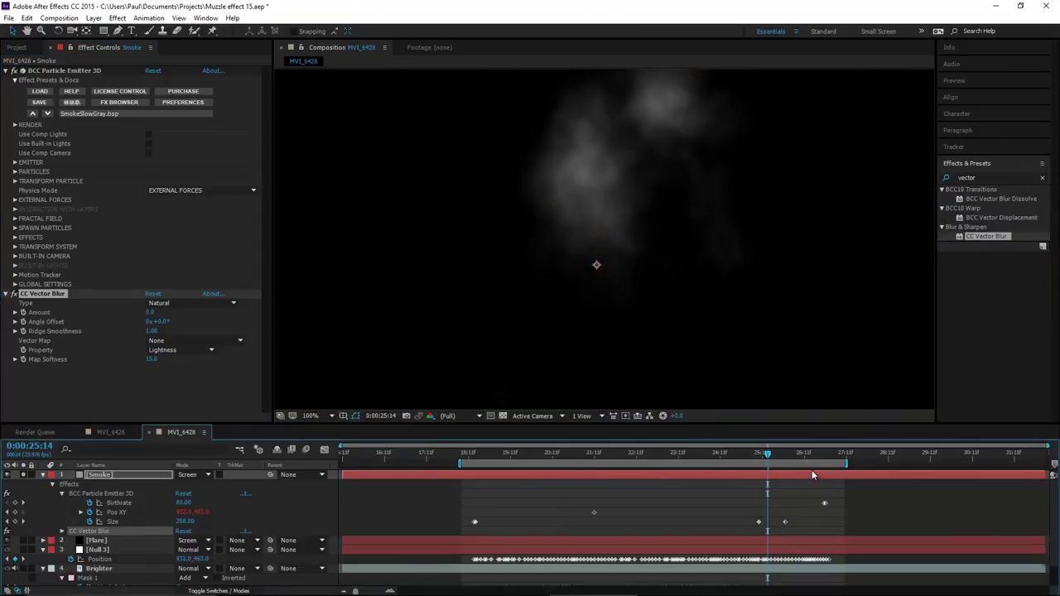
mouse_move(807, 454)
mouse_down()
mouse_move(832, 458)
mouse_move(801, 465)
mouse_move(826, 463)
mouse_up()
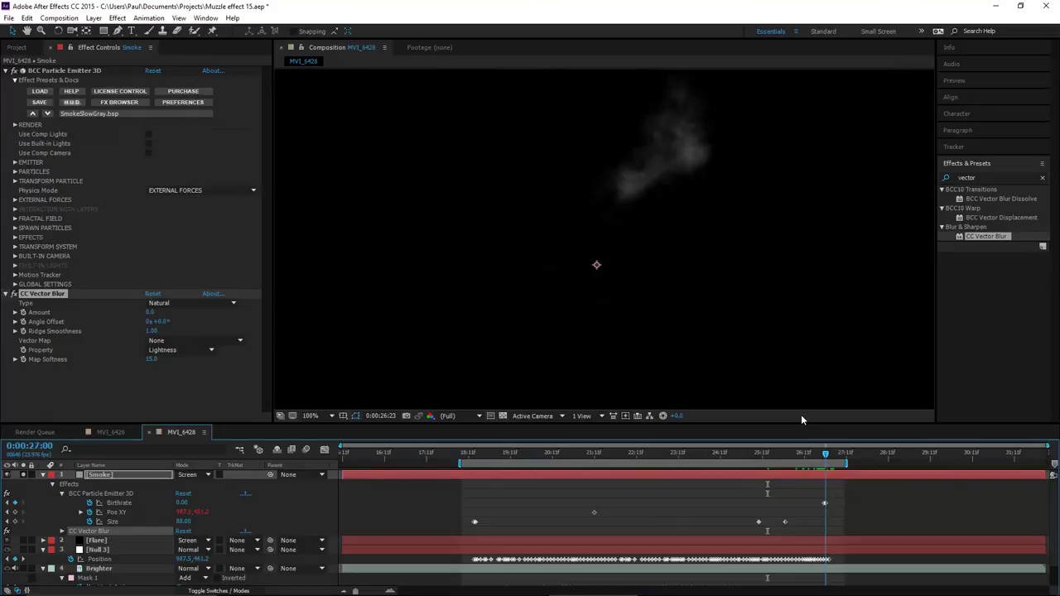
drag(656, 263, 665, 323)
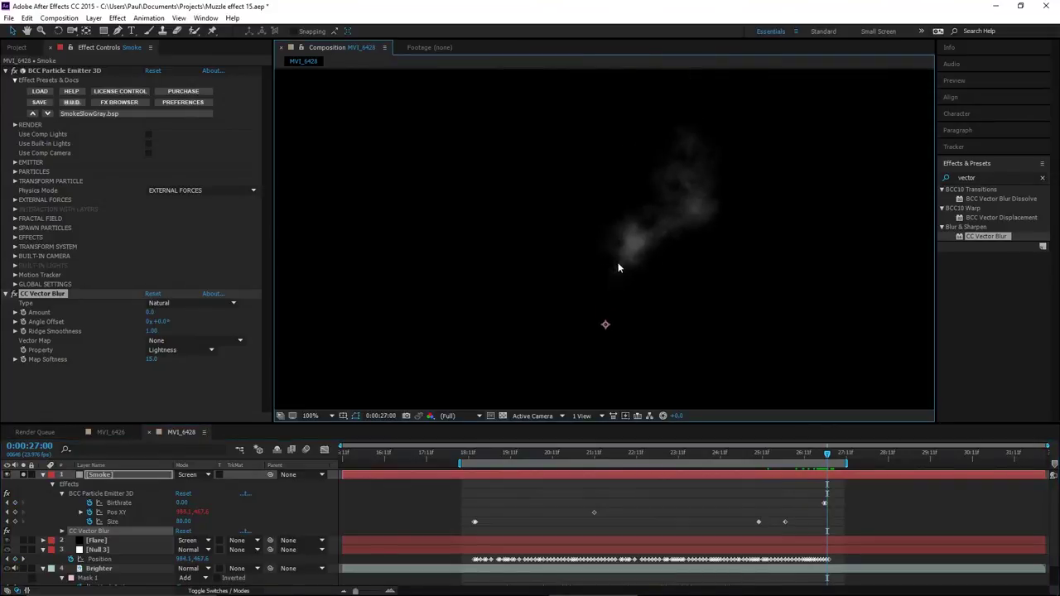
- Set the Smoke layer's CC Vector Blur Type to Perpendicular and its Amount to 40
click(154, 305)
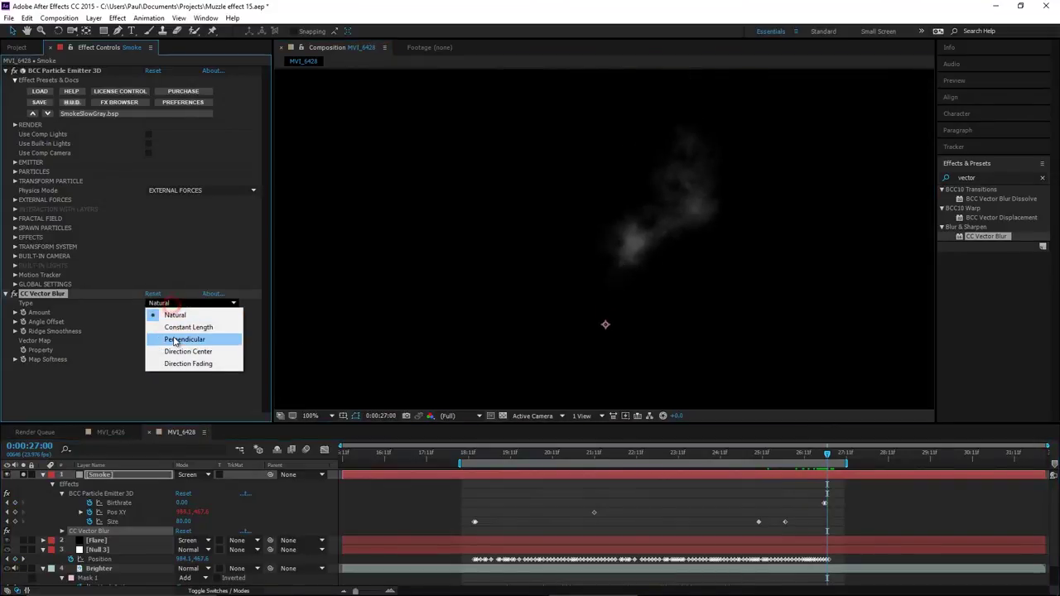
click(166, 336)
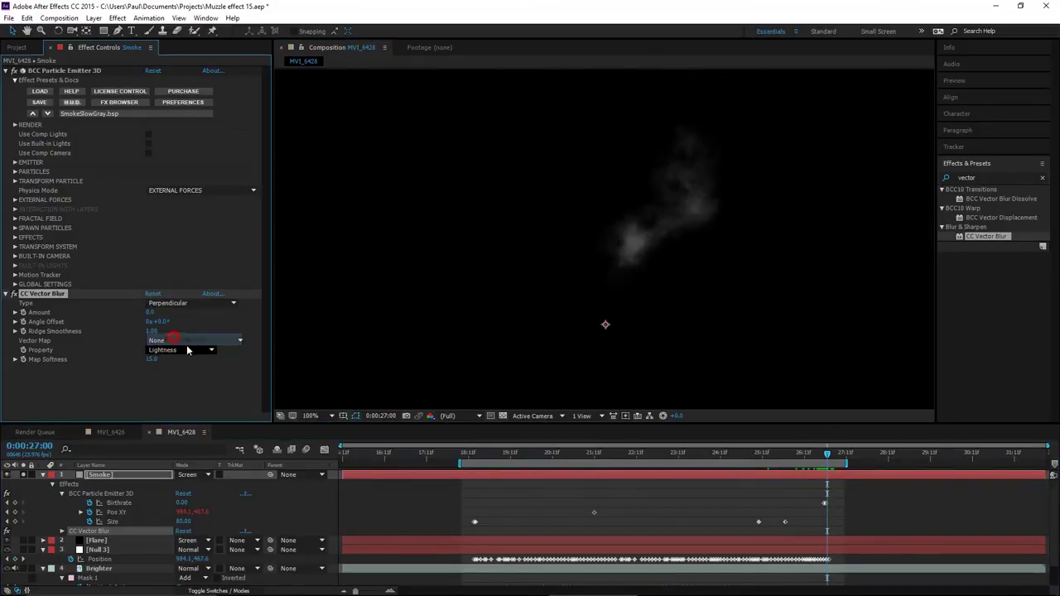
click(151, 313)
text(60)
key(Return)
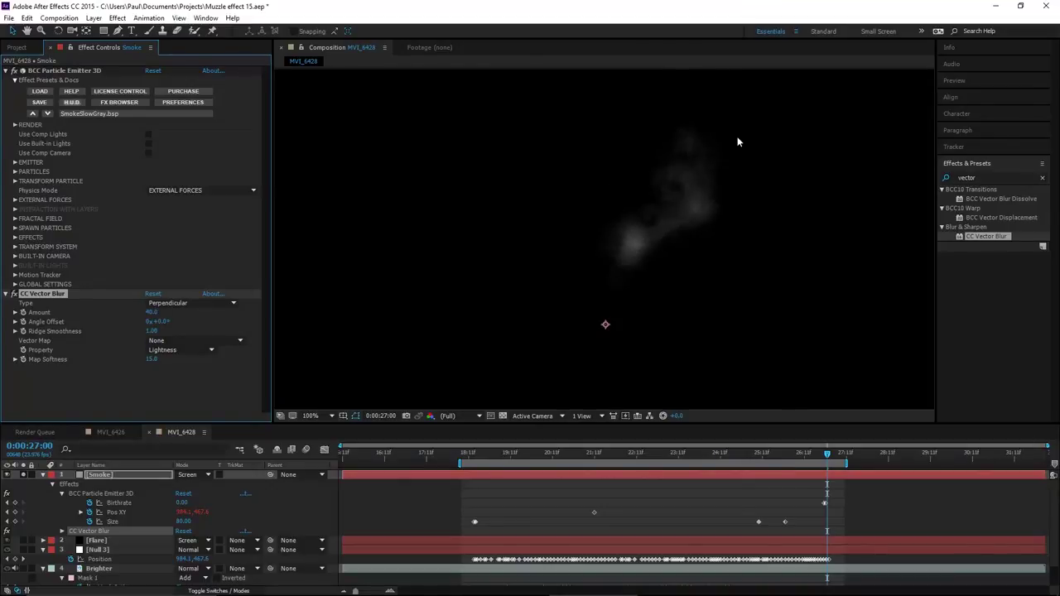
- Inspect the blurred smoke on its own at 0:00:20:06
drag(826, 458, 543, 457)
key(comma)
drag(714, 355, 694, 288)
drag(625, 266, 660, 293)
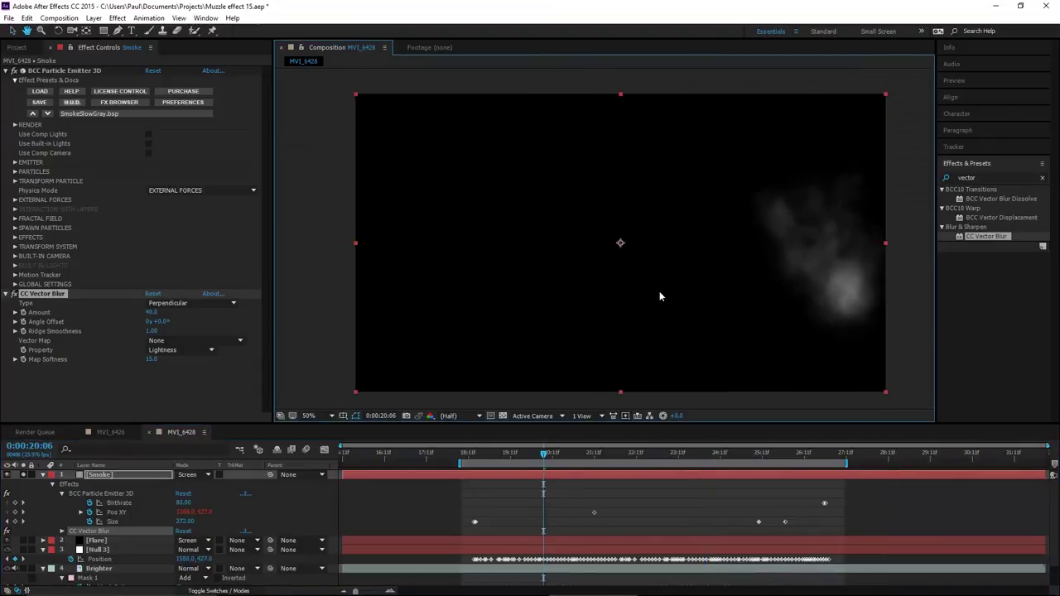
- Unsolo the Smoke layer and check the flare and smoke over the footage up to 0:00:22:13
click(23, 475)
drag(474, 455, 880, 446)
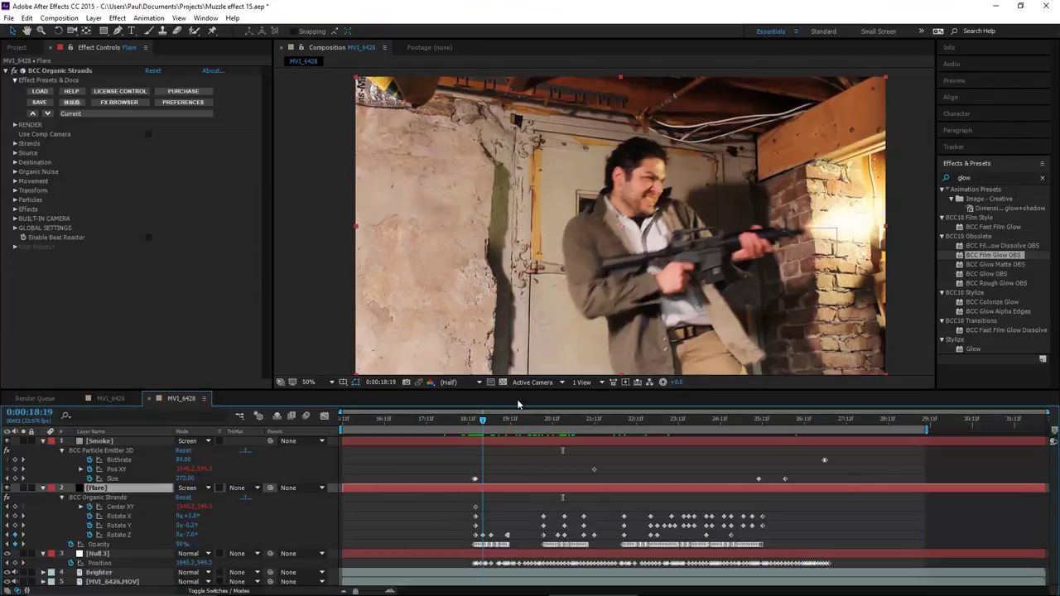
drag(485, 424, 641, 420)
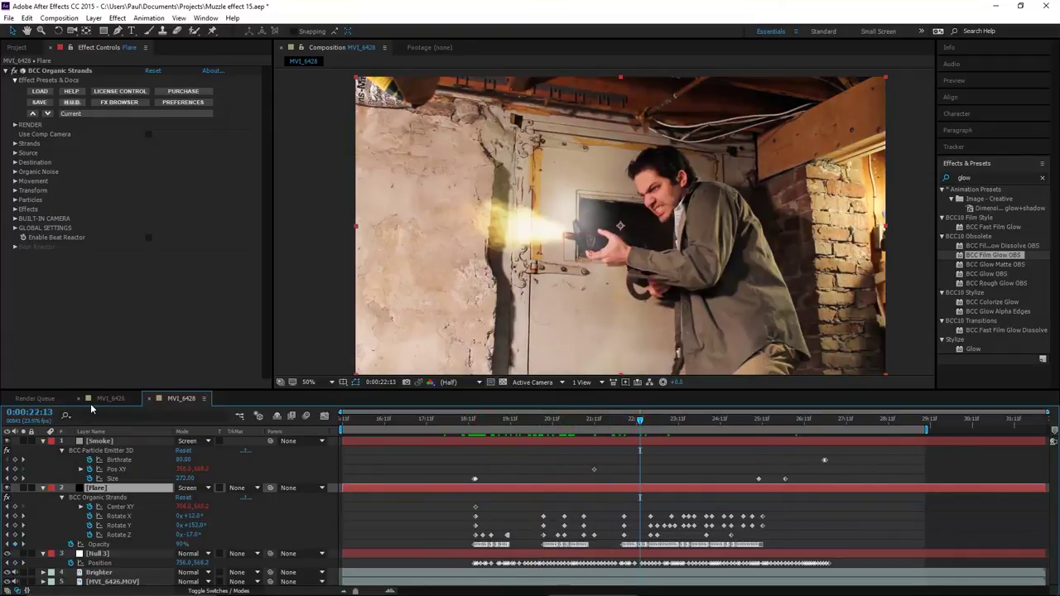
- Copy the Curves effect from the lower MVI_6426.MOV layer in composition MVI_6426 to the MVI_6426.MOV layer in composition MVI_6428
click(125, 399)
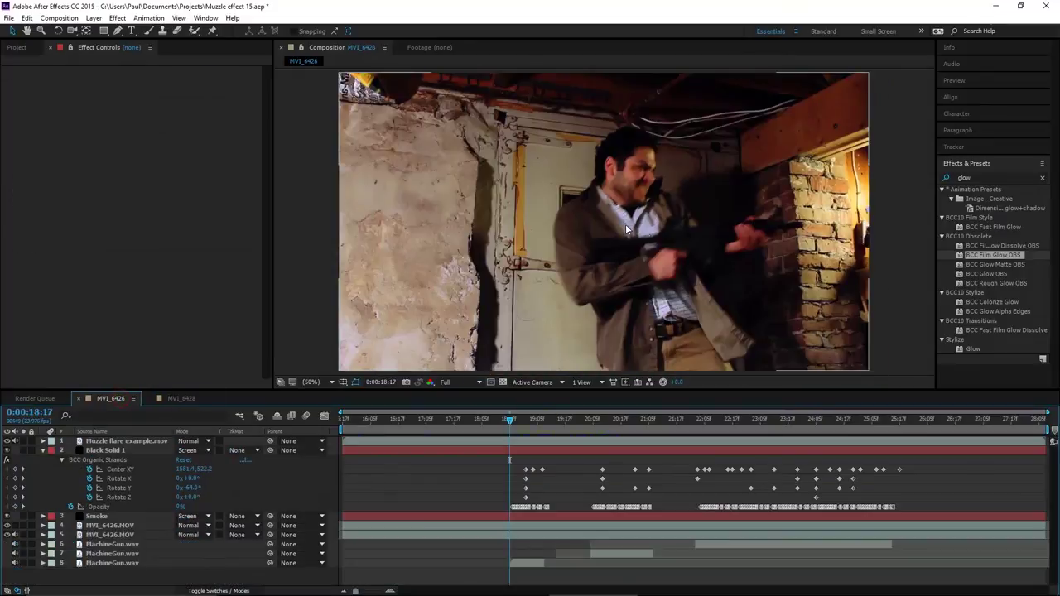
click(109, 535)
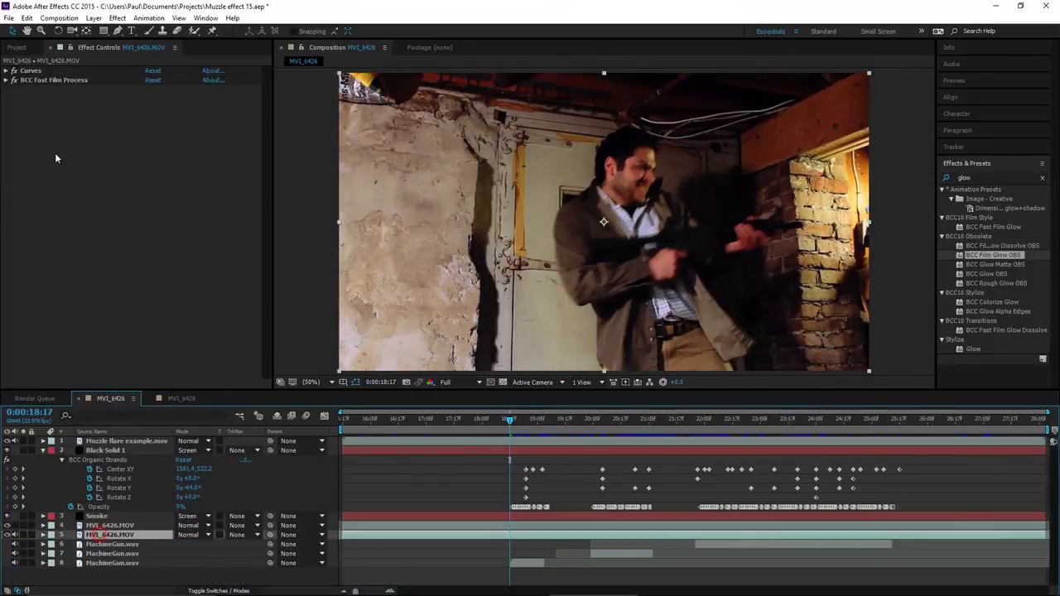
click(31, 72)
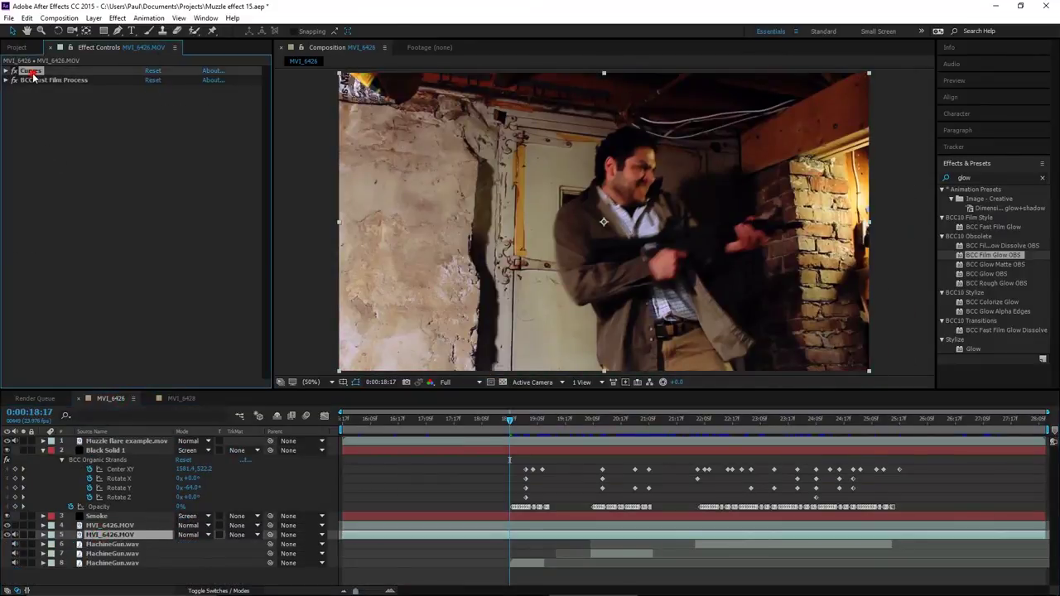
click(174, 400)
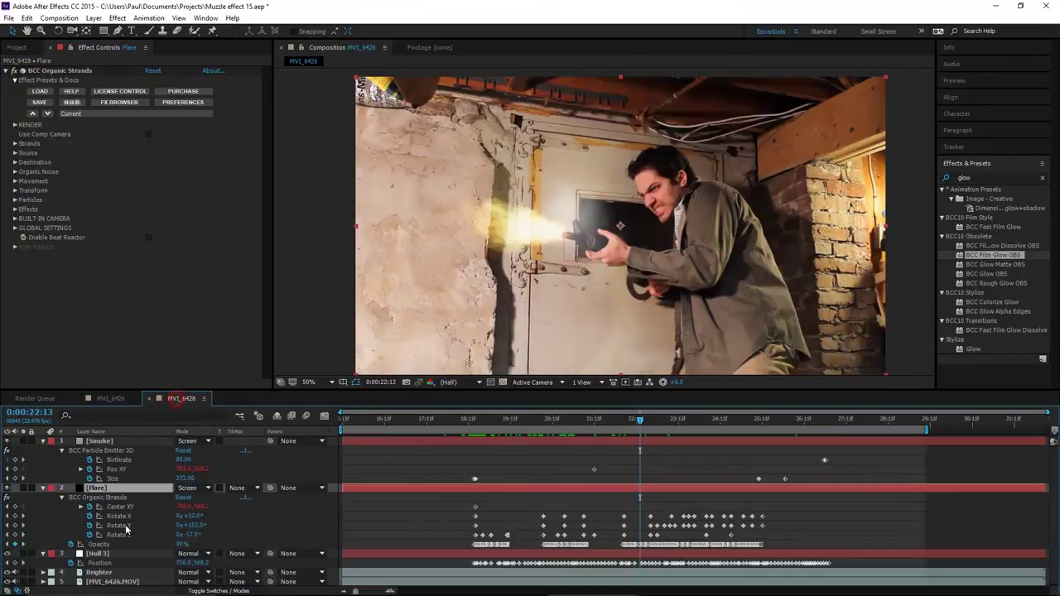
click(100, 582)
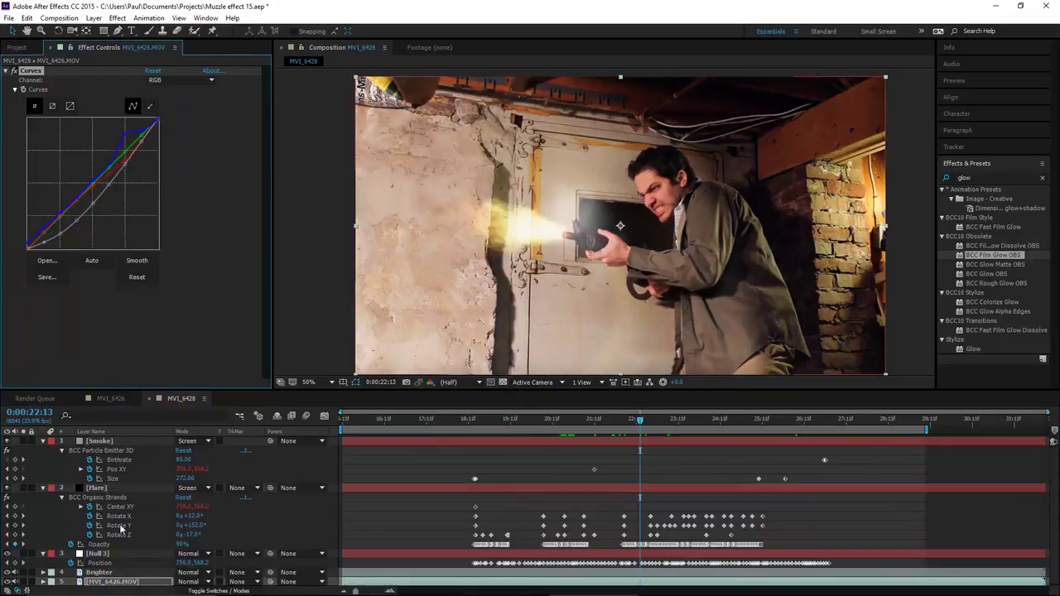
- Paste the Curves effect onto the Brighter layer and place it above Brightness & Contrast
click(101, 572)
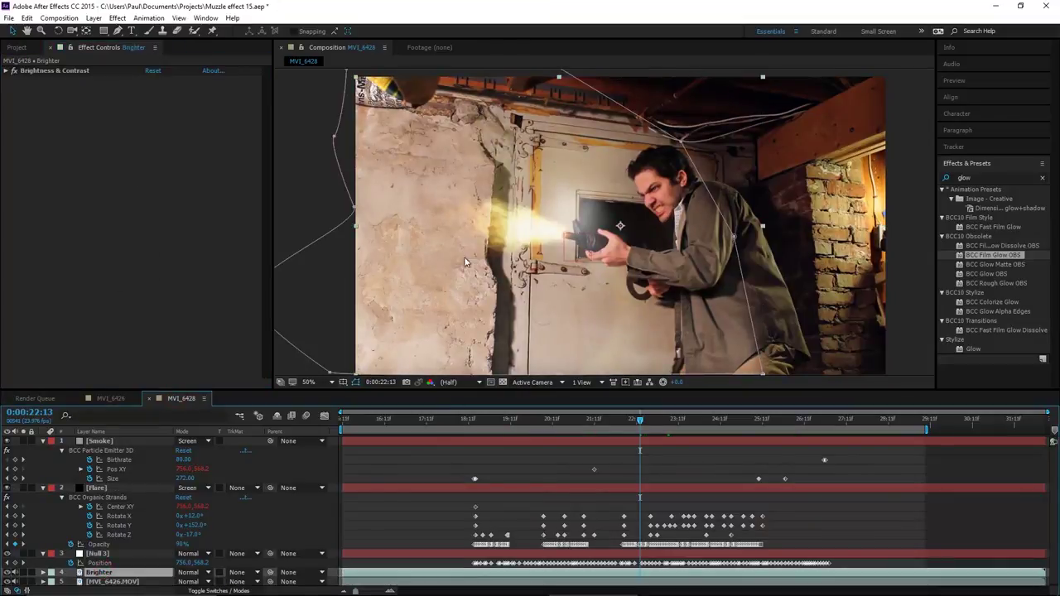
click(58, 173)
key(ctrl+v)
drag(48, 71, 46, 265)
click(73, 347)
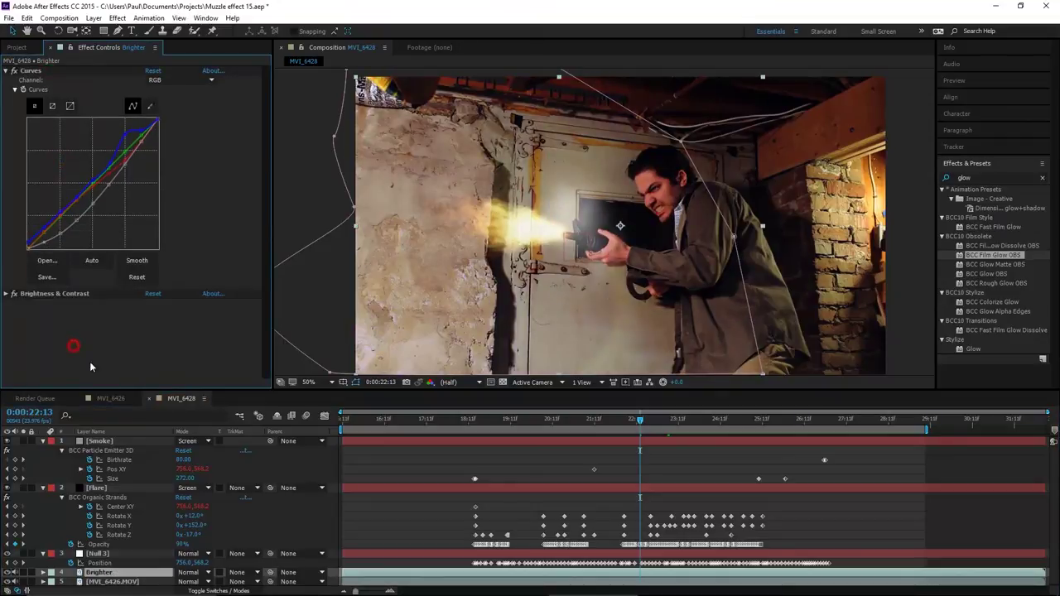
- Set the particle Opacity of the Smoke layer's BCC Particle Emitter 3D to 10
click(103, 440)
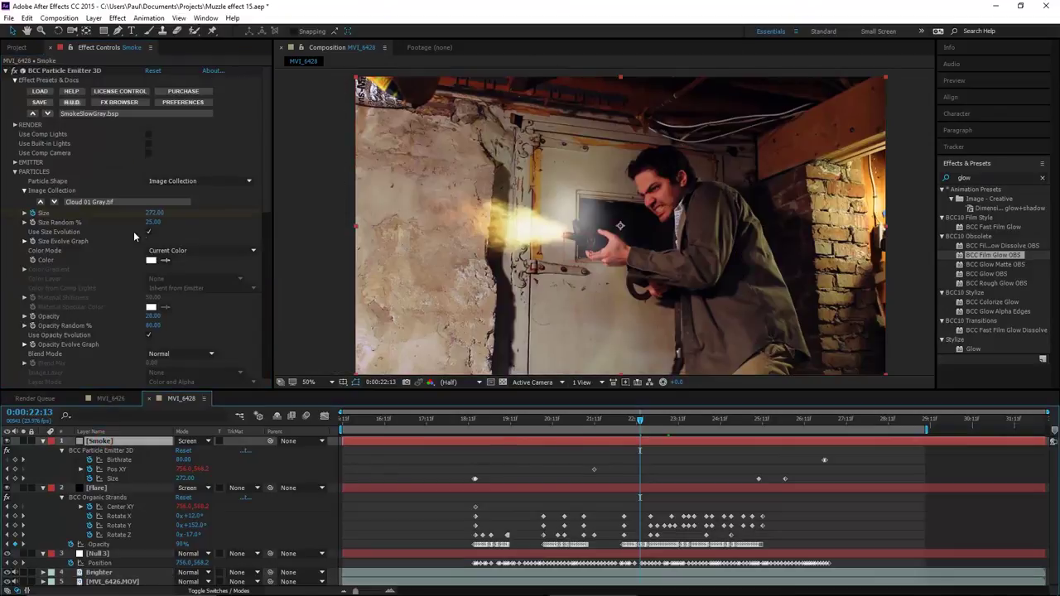
click(154, 317)
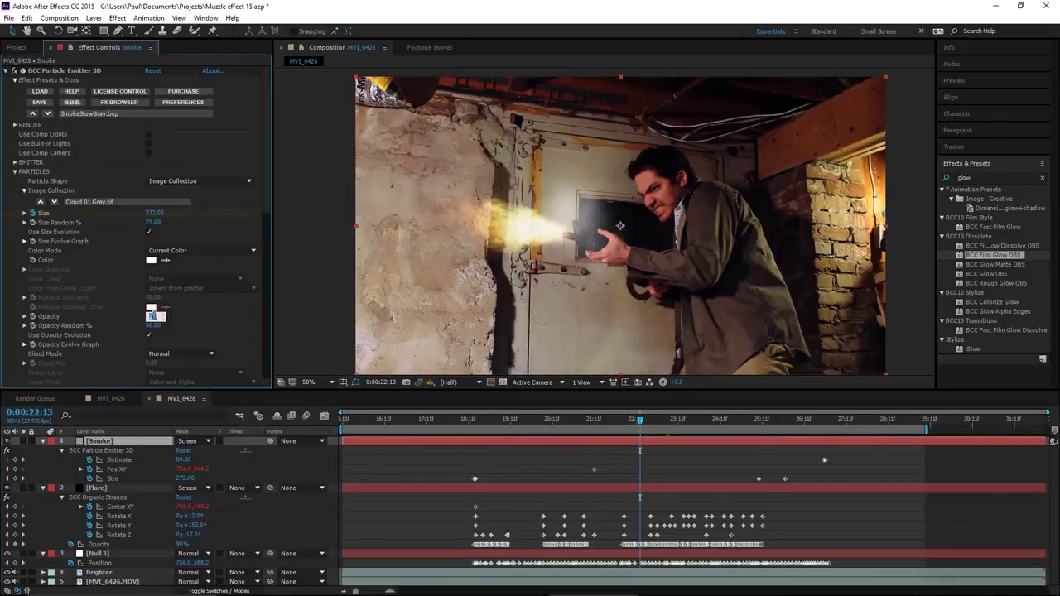
key(Return)
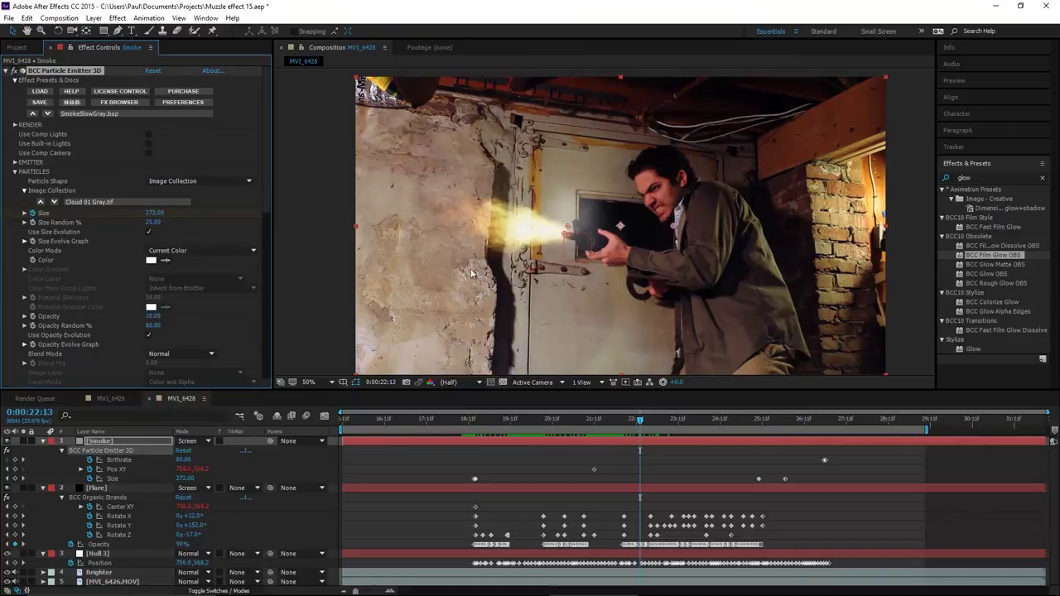
- Apply BCC Film Glow OBS to the Flare layer with Glow Intensity 77 and Glow Desaturation 1
click(96, 488)
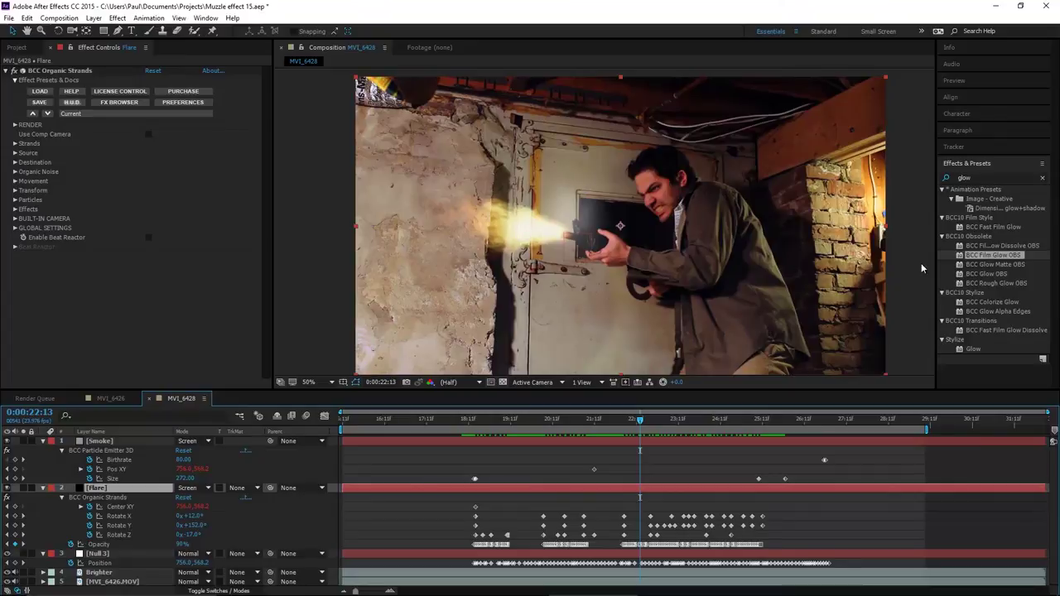
drag(997, 252, 576, 490)
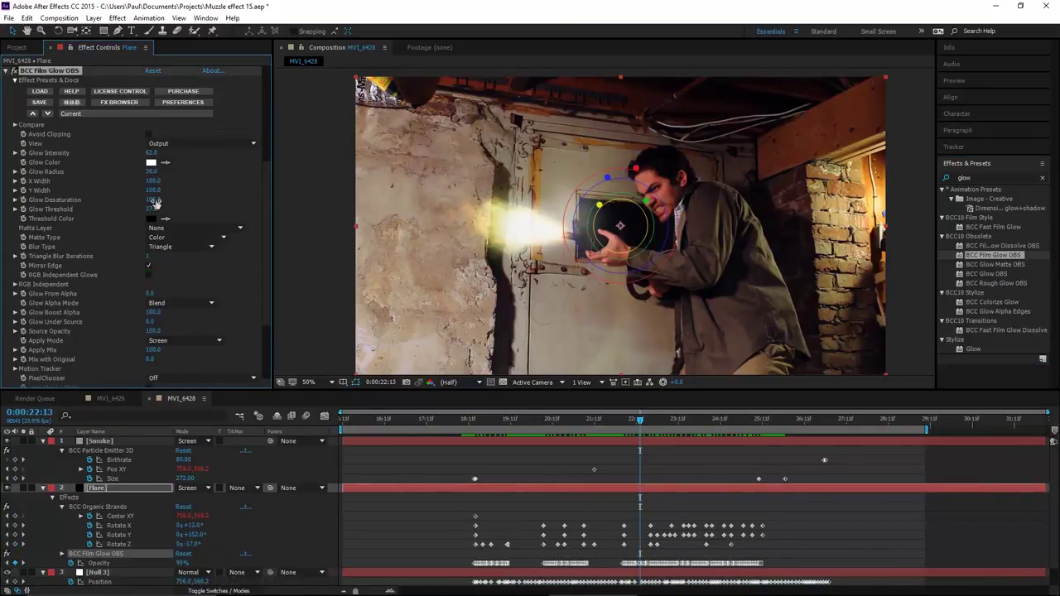
drag(155, 200, 14, 190)
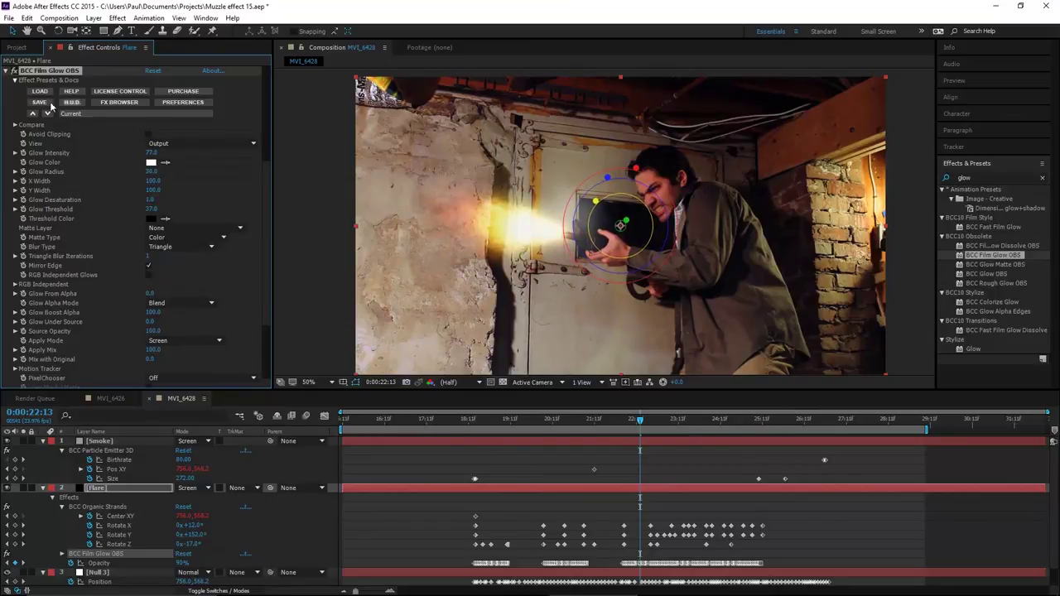
click(8, 71)
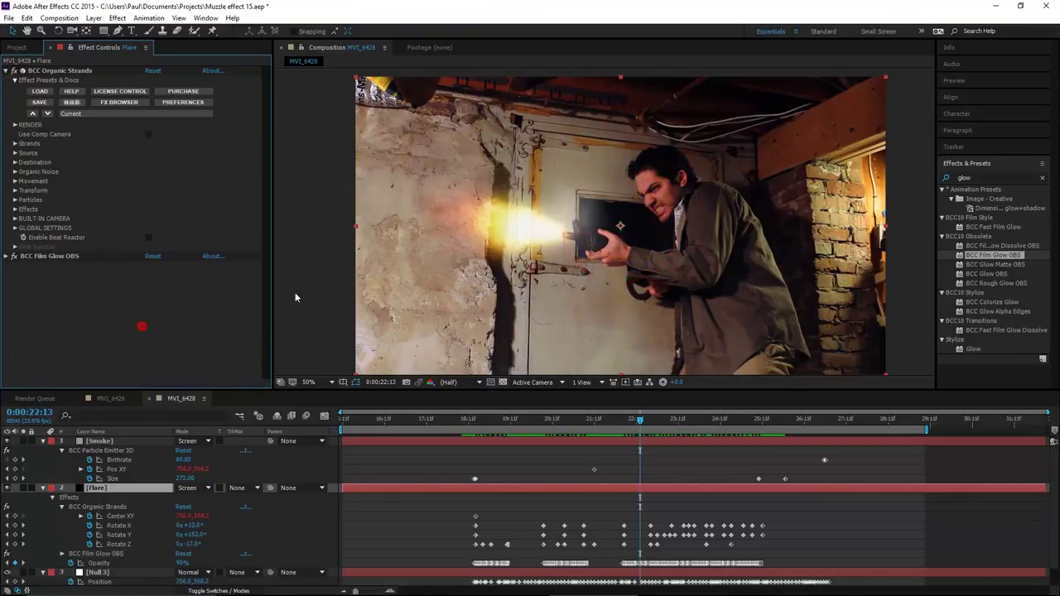
- Review the glowing flare in the composite at 0:00:22:13 and back at 0:00:18:15
scroll(565, 310, down, 2)
scroll(649, 270, up, 2)
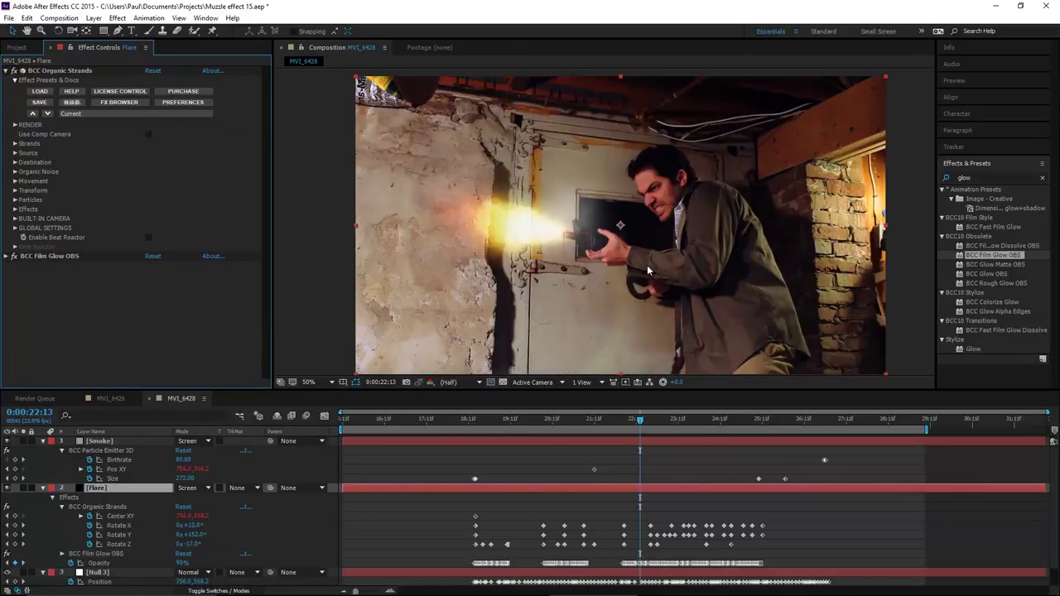
drag(593, 424, 475, 423)
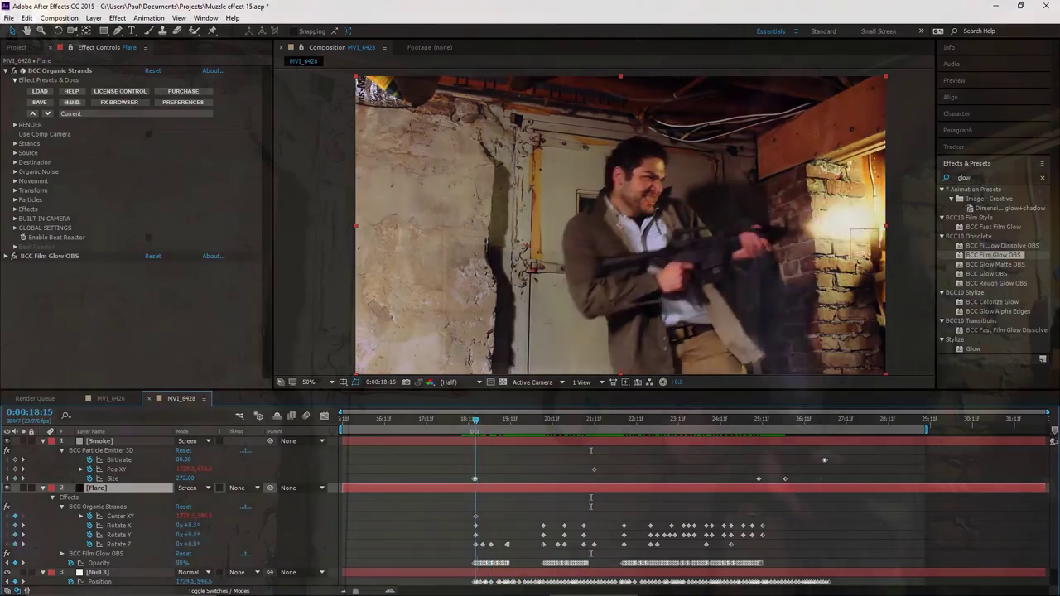